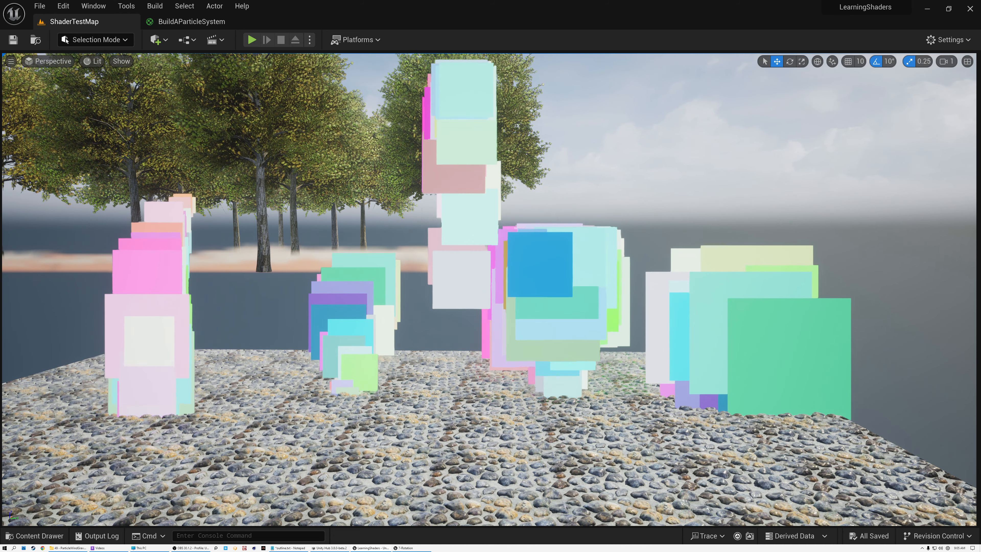
- Fly around the cobblestone platform to examine the colored square particle effects from several distances and angles
{"action": "key", "text": "s"}
{"action": "mouse_move", "coordinate": [594, 309]}
{"action": "right_mouse_down"}
{"action": "mouse_move", "coordinate": [501, 309]}
{"action": "mouse_move", "coordinate": [483, 294]}
{"action": "mouse_move", "coordinate": [367, 324]}
{"action": "mouse_move", "coordinate": [403, 294]}
{"action": "mouse_move", "coordinate": [402, 304]}
{"action": "mouse_move", "coordinate": [586, 295]}
{"action": "right_mouse_up"}
{"action": "key", "text": "w"}
{"action": "key", "text": "s"}
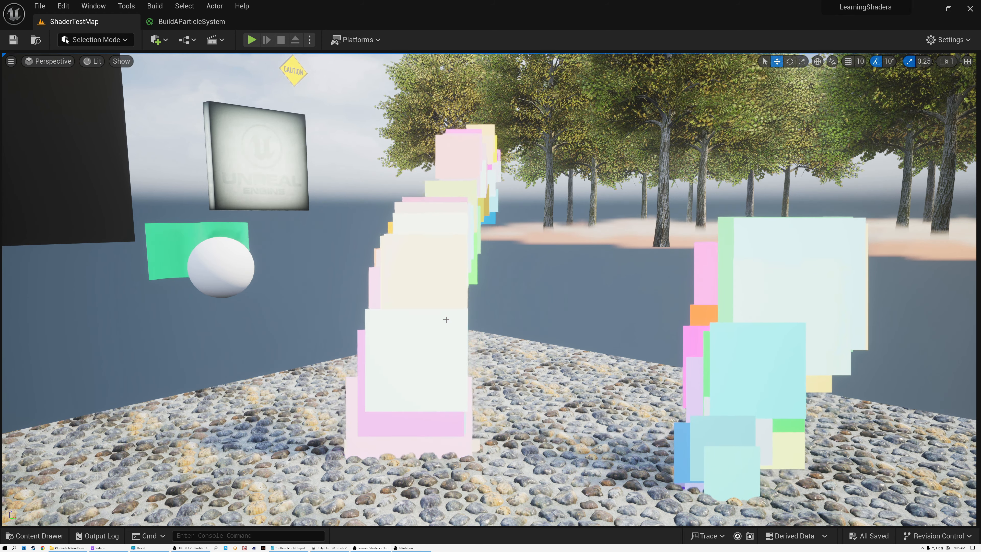
{"action": "right_click_drag", "start_coordinate": [446, 320], "coordinate": [500, 325]}
{"action": "key", "text": "d"}
{"action": "key", "text": "w"}
{"action": "key", "text": "s"}
{"action": "key", "text": "a"}
{"action": "key", "text": "w"}
{"action": "key", "text": "a"}
{"action": "key", "text": "s"}
{"action": "key", "text": "w"}
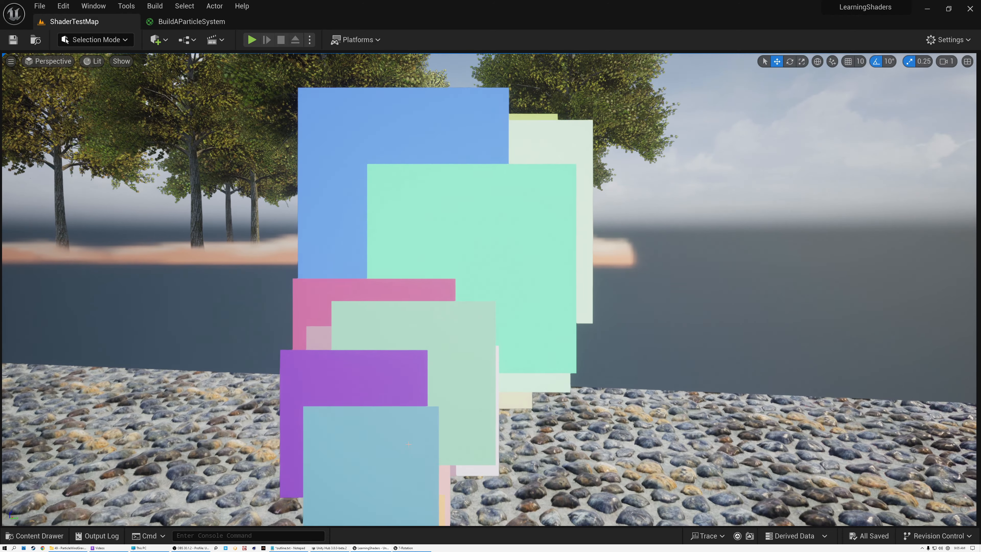
{"action": "right_click_drag", "start_coordinate": [525, 197], "coordinate": [598, 180]}
{"action": "key", "text": "s"}
{"action": "key", "text": "d"}
{"action": "key", "text": "w"}
{"action": "key", "text": "d"}
{"action": "key", "text": "w"}
{"action": "key", "text": "w"}
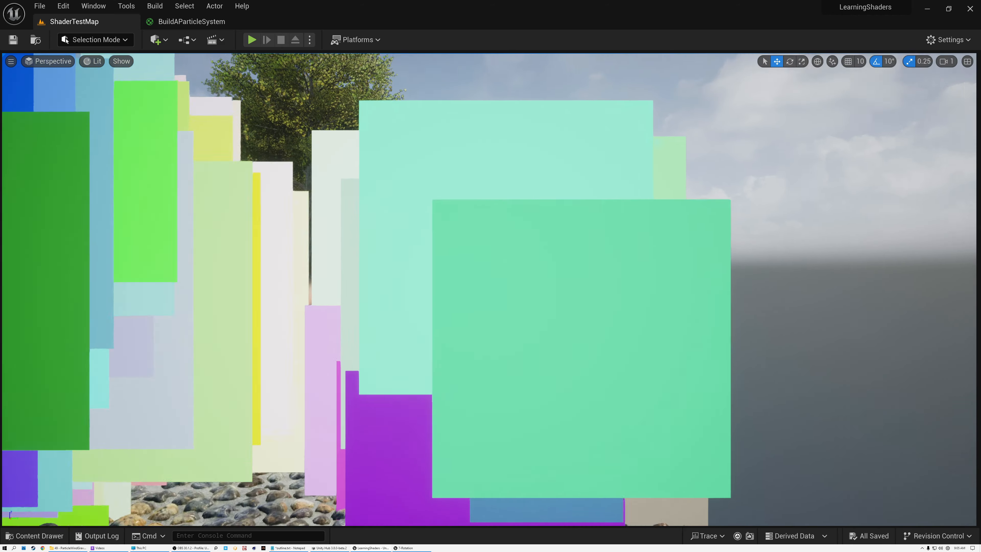
{"action": "key", "text": "s"}
{"action": "right_click_drag", "start_coordinate": [598, 180], "coordinate": [540, 172]}
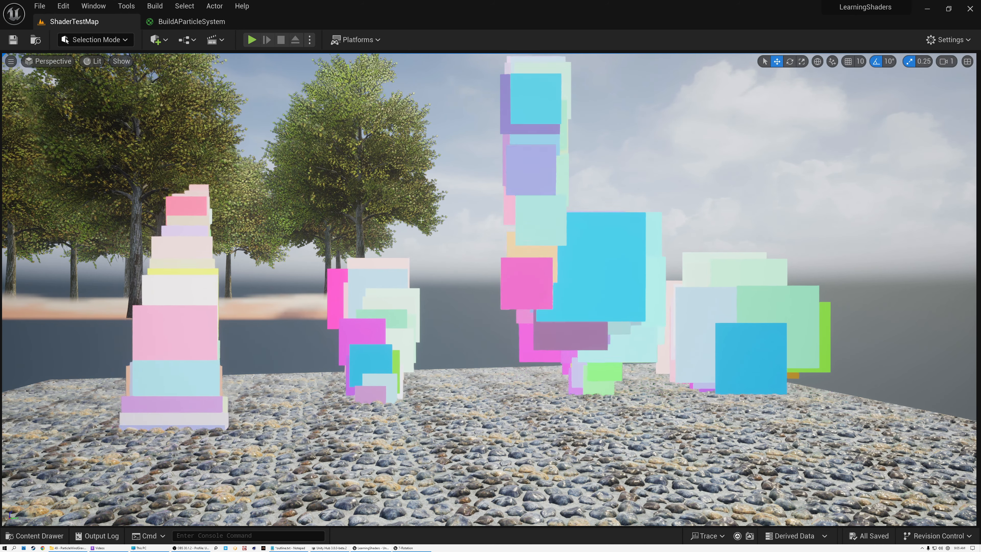
- Open the BuildAParticleSystem material and review its Lifetime, Direction and Speed, Wind and Gravity, Random Values, Position Offset and Billboards groups
{"action": "left_click", "coordinate": [190, 22]}
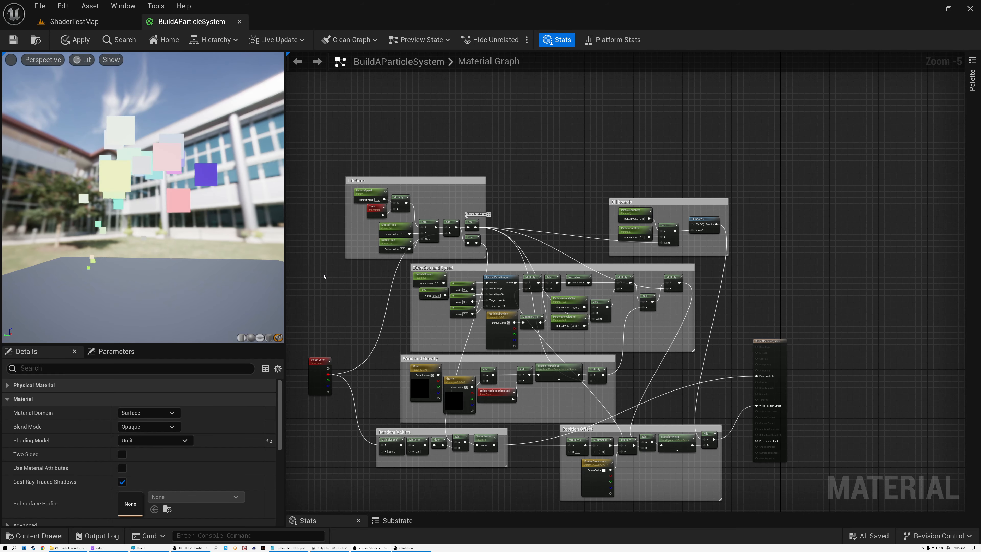
{"action": "right_click_drag", "start_coordinate": [324, 277], "coordinate": [329, 232]}
{"action": "scroll", "coordinate": [367, 239], "scroll_direction": "up", "scroll_amount": 1}
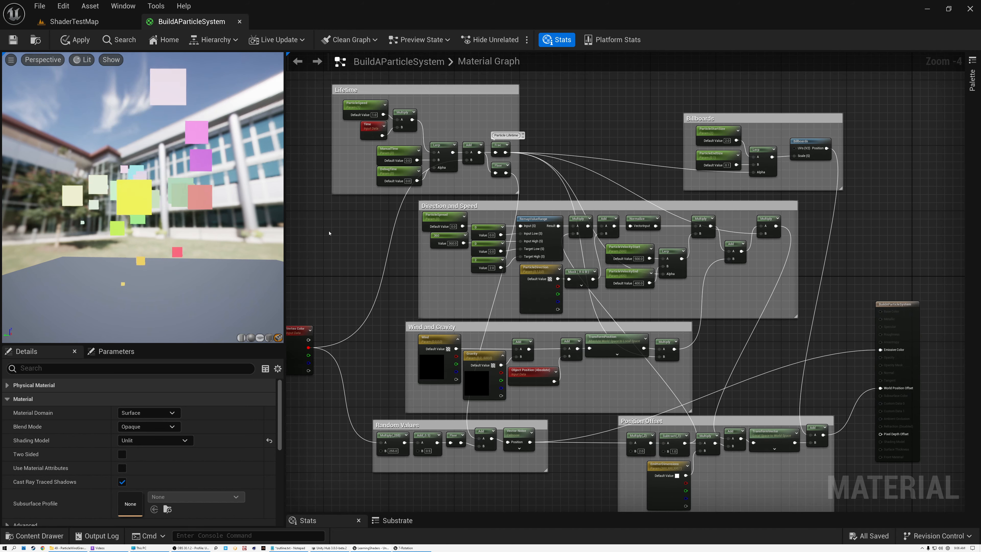
{"action": "left_click", "coordinate": [397, 91]}
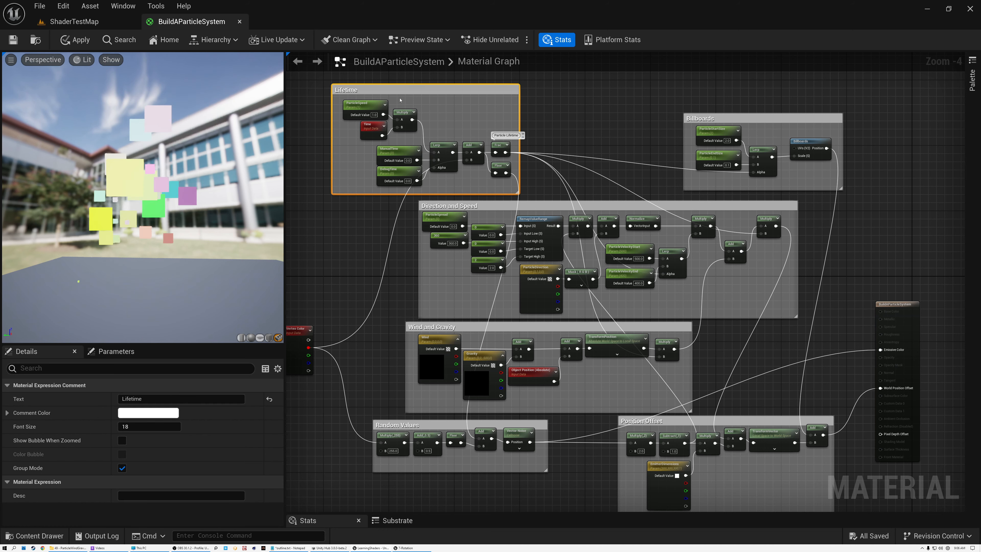
{"action": "left_click", "coordinate": [470, 206]}
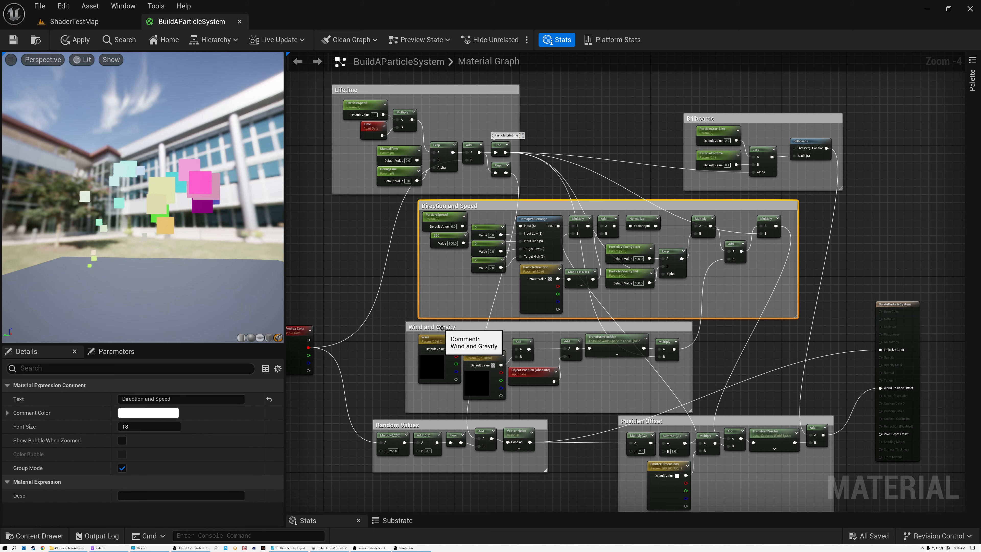
{"action": "left_click", "coordinate": [433, 329]}
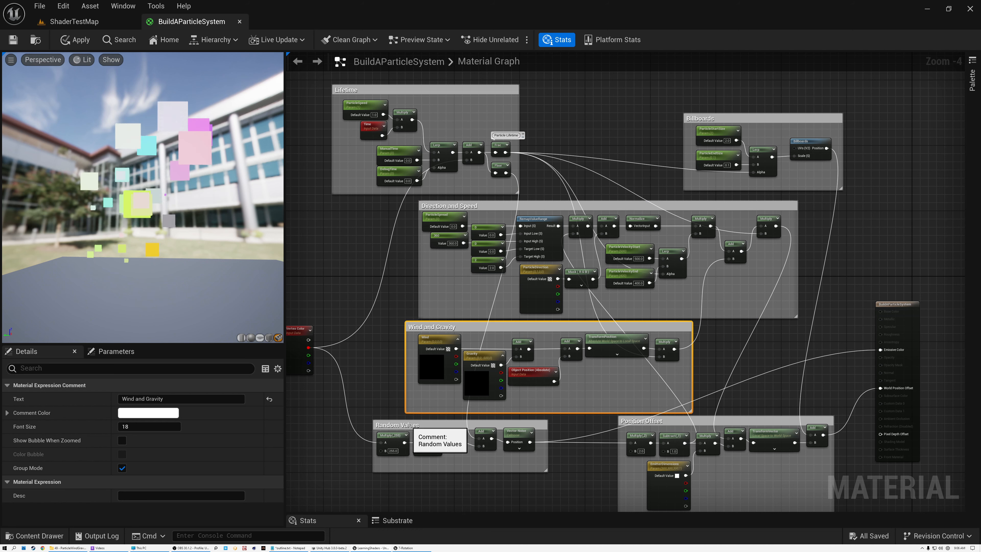
{"action": "left_click", "coordinate": [436, 431]}
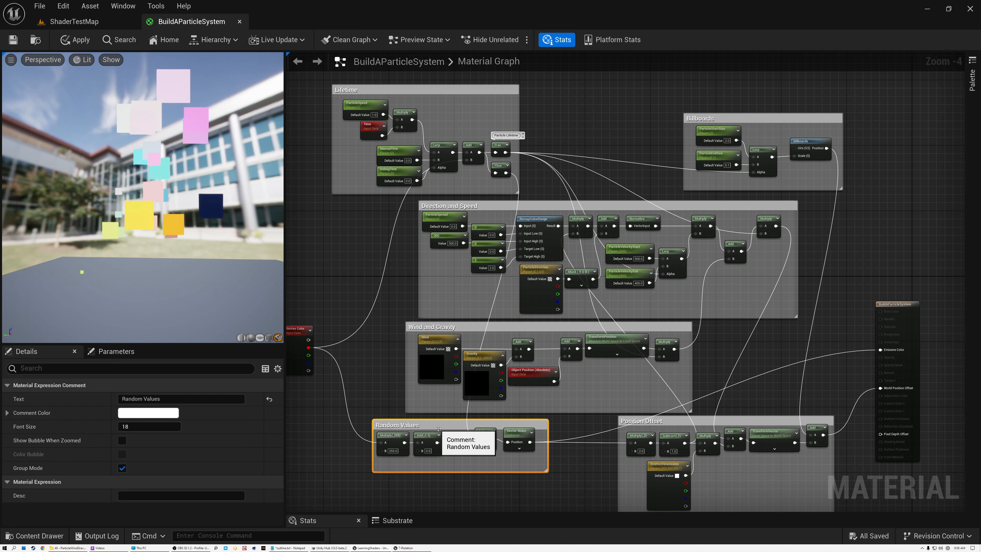
{"action": "left_click", "coordinate": [666, 419]}
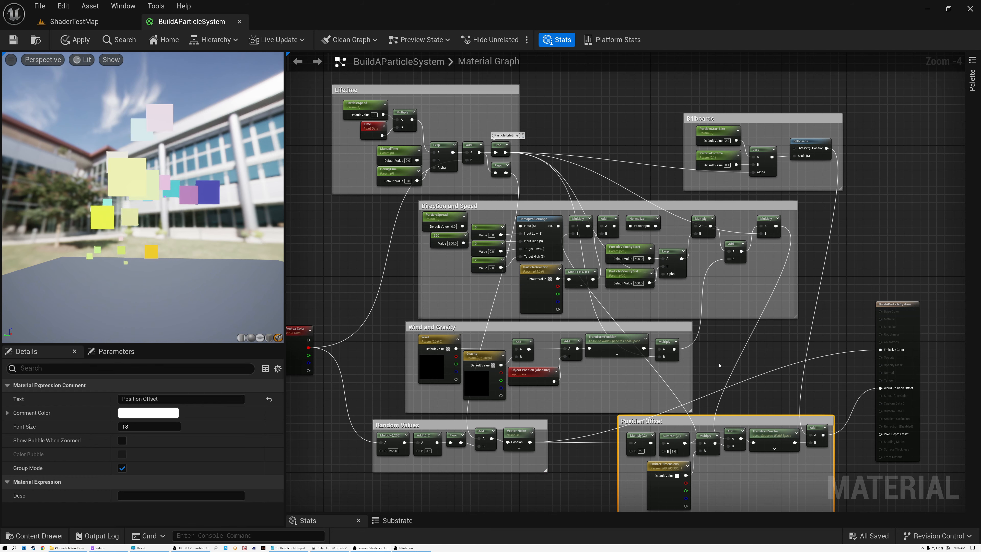
{"action": "left_click", "coordinate": [740, 117]}
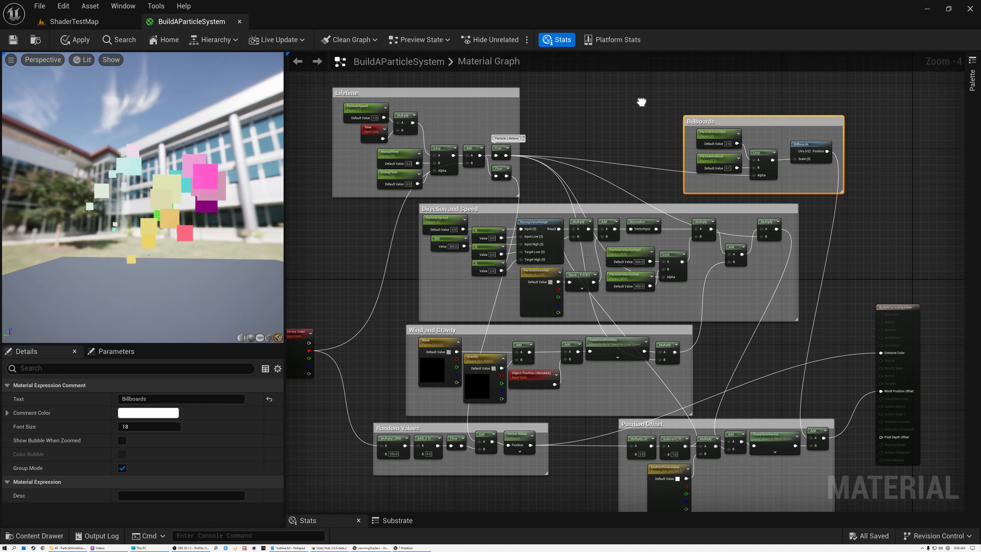
- Inspect the Billboards function node and its inputs inside the Billboards comment group
{"action": "right_click_drag", "start_coordinate": [639, 97], "coordinate": [479, 174]}
{"action": "scroll", "coordinate": [641, 216], "scroll_direction": "up", "scroll_amount": 4}
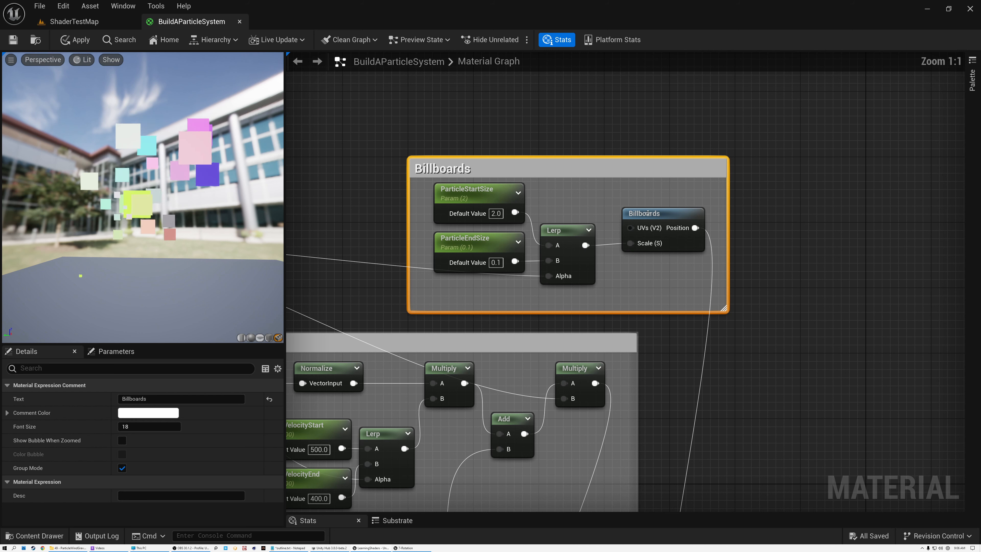
{"action": "left_click", "coordinate": [656, 215]}
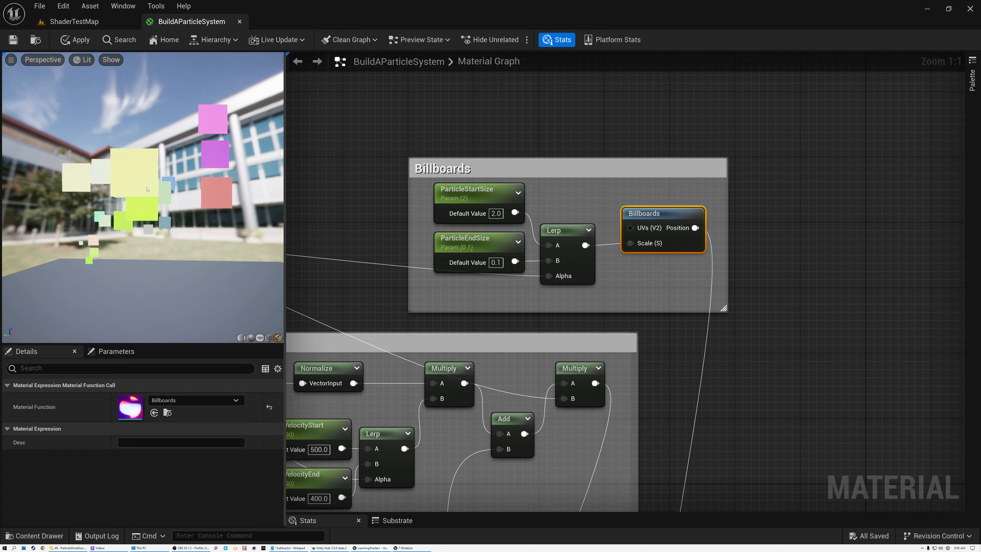
- Set the default values of both ParticleVelocityStart and ParticleVelocityEnd to 0
{"action": "right_click_drag", "start_coordinate": [335, 283], "coordinate": [483, 177]}
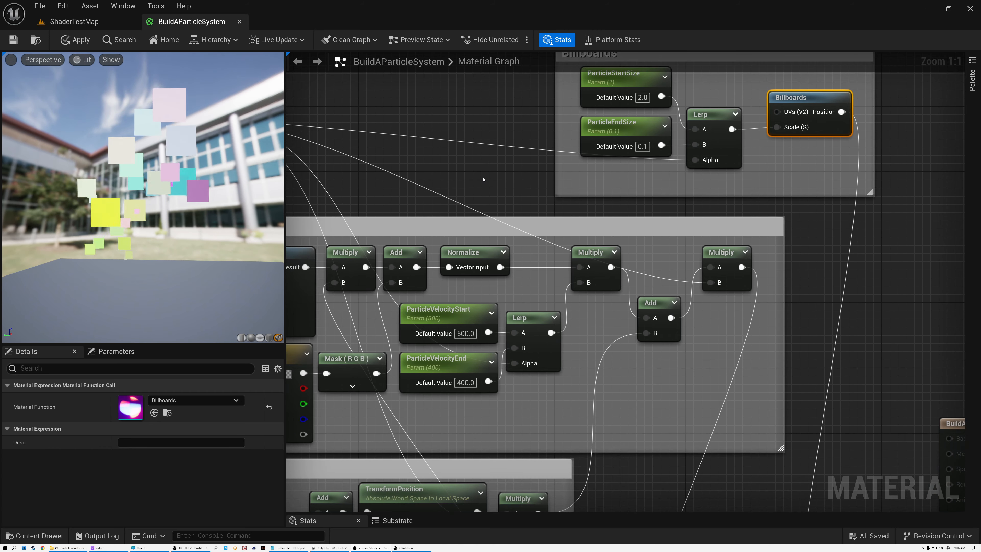
{"action": "left_click", "coordinate": [452, 315]}
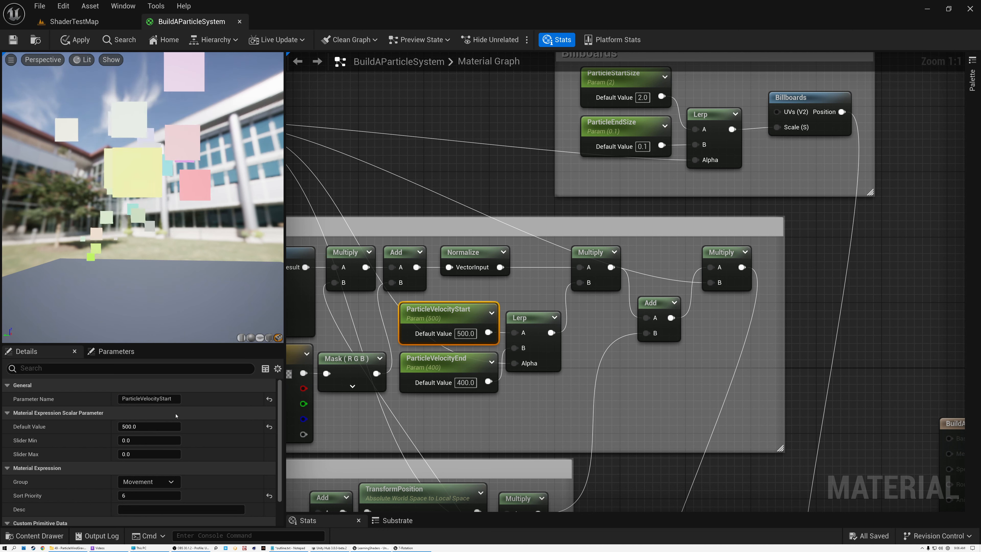
{"action": "left_click", "coordinate": [153, 425]}
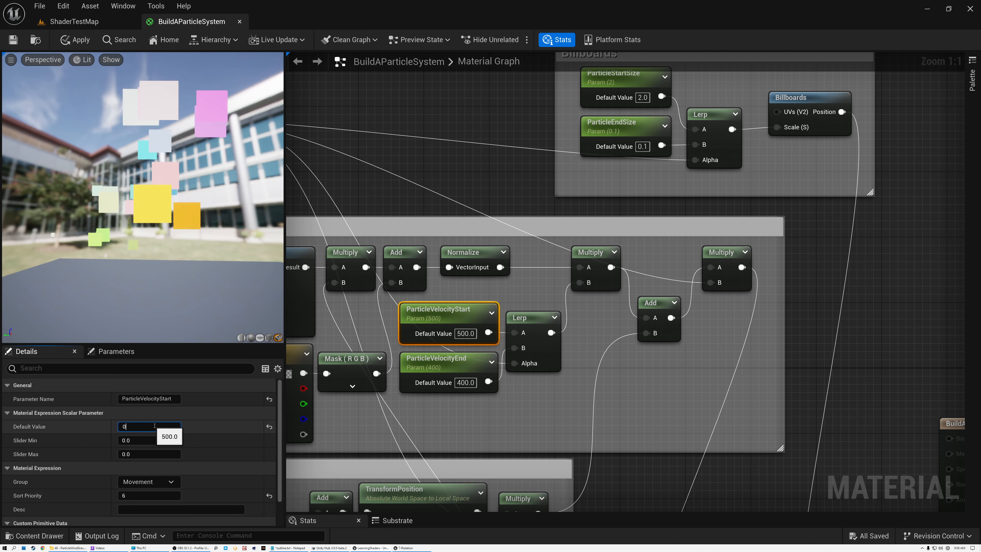
{"action": "type", "text": "0"}
{"action": "key", "text": "Return"}
{"action": "left_click", "coordinate": [444, 363]}
{"action": "left_click", "coordinate": [158, 427]}
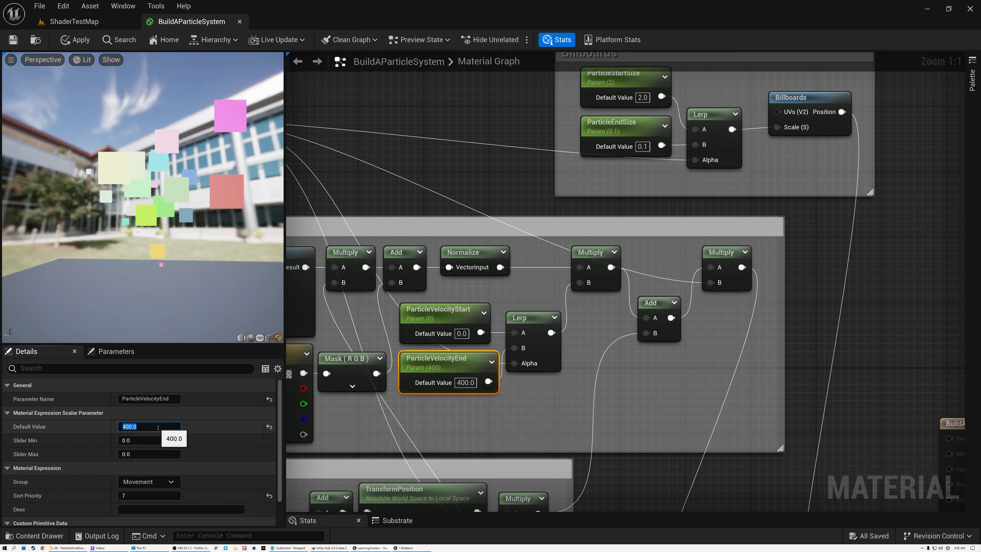
{"action": "key", "text": "Return"}
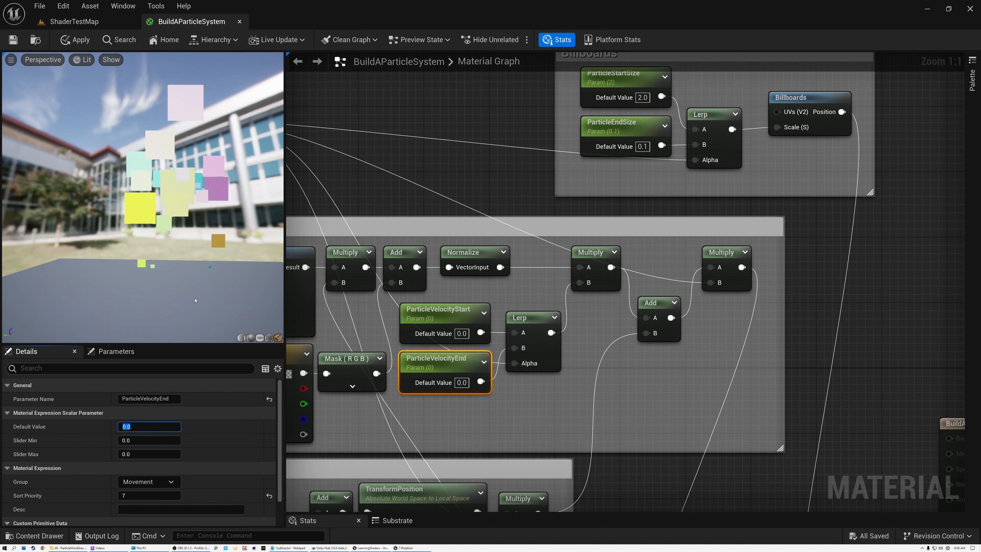
- Set the B component of the Gravity parameter's default value to 0
{"action": "right_click_drag", "start_coordinate": [367, 306], "coordinate": [562, 195]}
{"action": "left_click", "coordinate": [482, 231]}
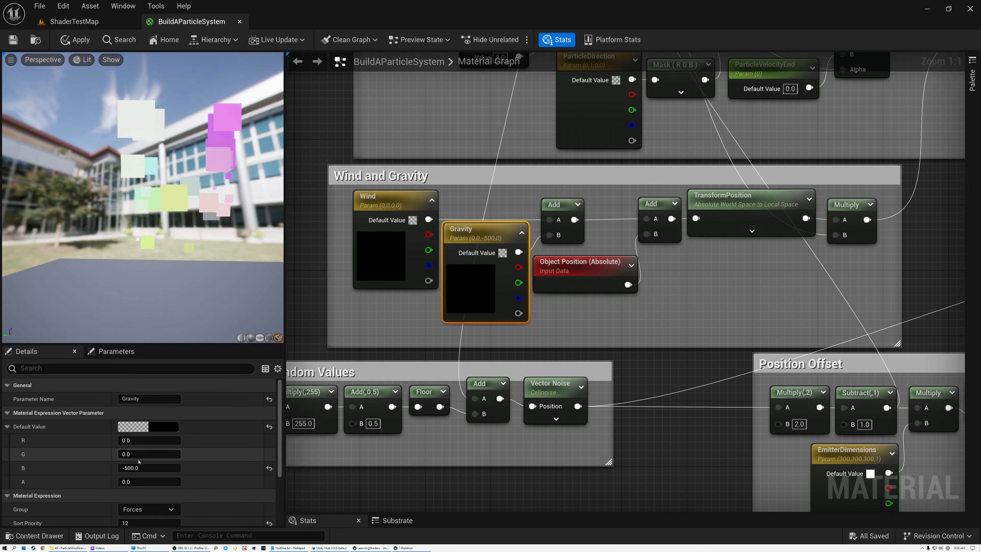
{"action": "left_click", "coordinate": [149, 467]}
{"action": "type", "text": "0"}
{"action": "key", "text": "Return"}
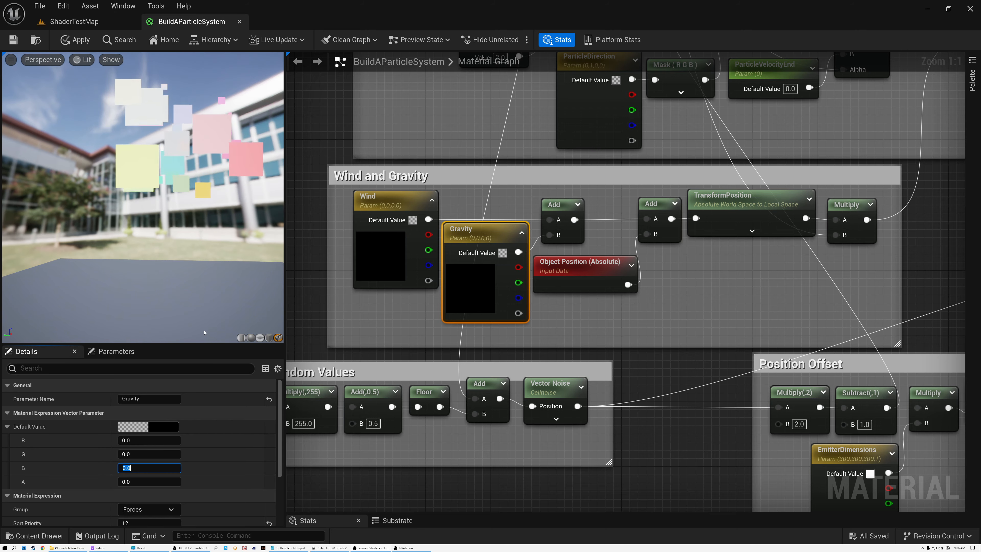
- Set the ParticleEndSize parameter's default value in the Billboards group to 2
{"action": "scroll", "coordinate": [610, 239], "scroll_direction": "down", "scroll_amount": 5}
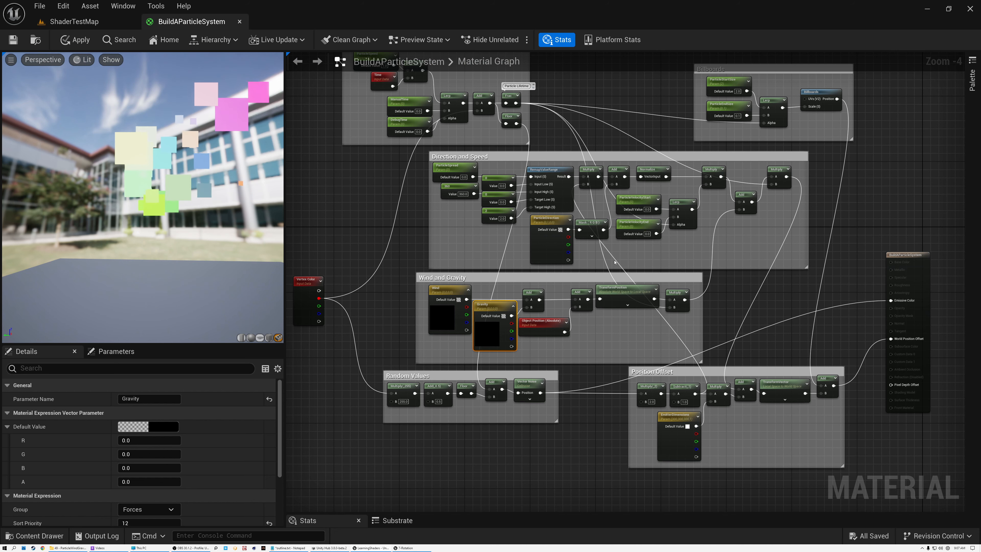
{"action": "right_click_drag", "start_coordinate": [676, 151], "coordinate": [514, 318]}
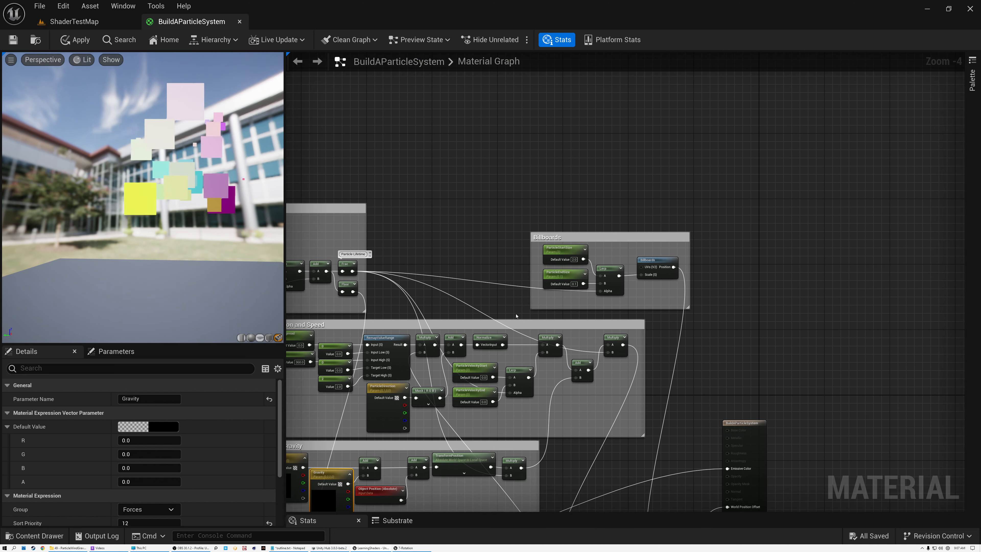
{"action": "scroll", "coordinate": [571, 271], "scroll_direction": "up", "scroll_amount": 4}
{"action": "left_click", "coordinate": [545, 232]}
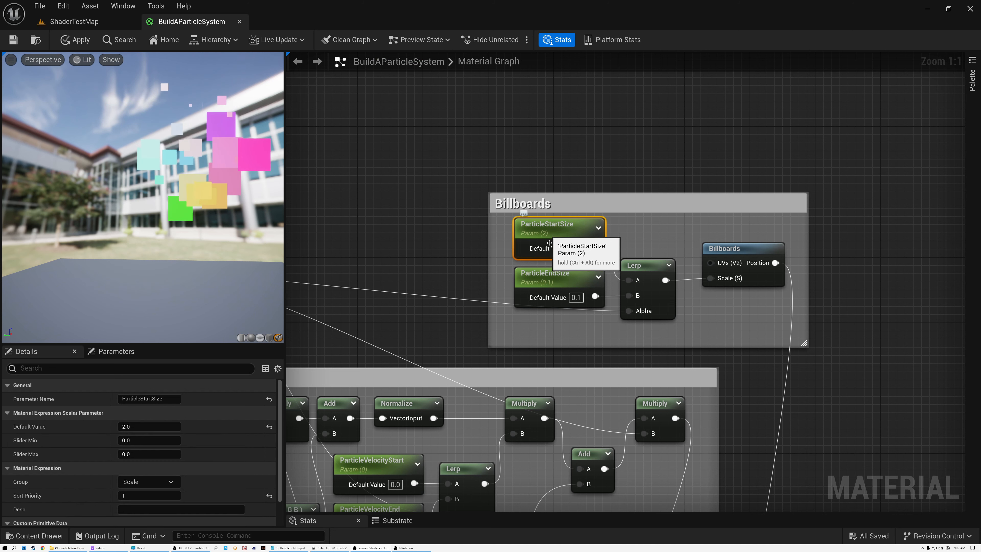
{"action": "left_click", "coordinate": [556, 278]}
{"action": "left_click", "coordinate": [143, 425]}
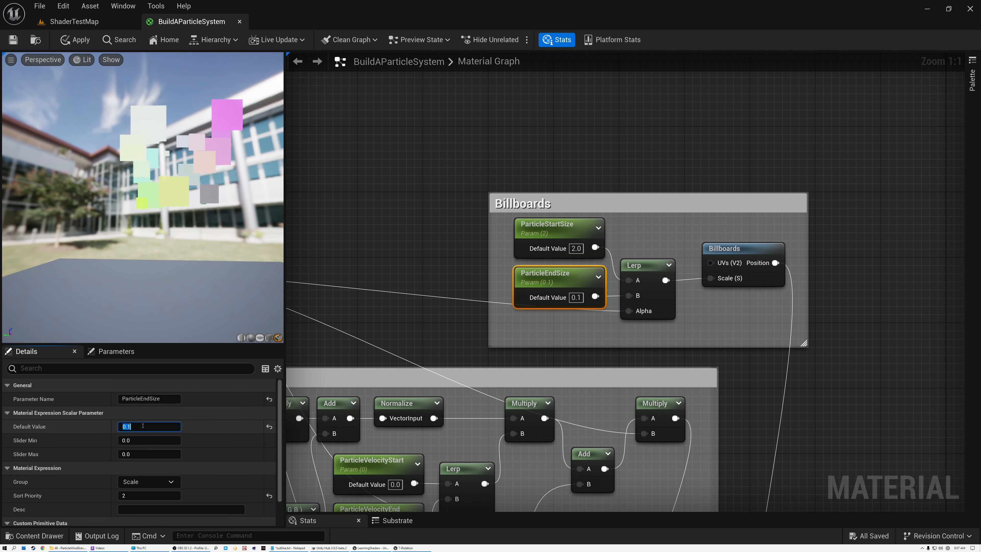
{"action": "type", "text": "2"}
{"action": "key", "text": "Return"}
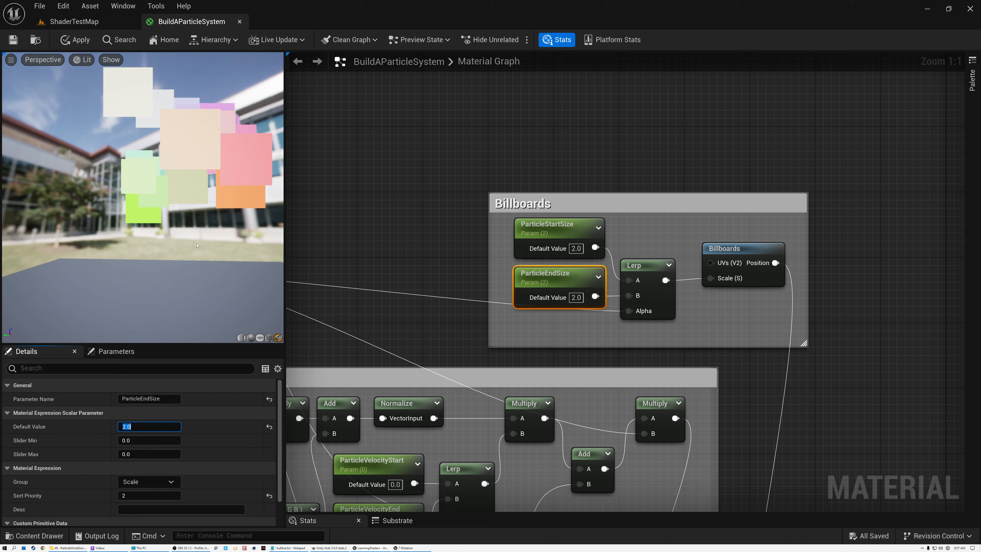
{"action": "left_click", "coordinate": [197, 243]}
{"action": "left_click_drag", "start_coordinate": [192, 247], "coordinate": [232, 228]}
{"action": "mouse_move", "coordinate": [153, 236]}
{"action": "right_mouse_down"}
{"action": "mouse_move", "coordinate": [153, 250]}
{"action": "mouse_move", "coordinate": [153, 228]}
{"action": "mouse_move", "coordinate": [162, 240]}
{"action": "right_mouse_up"}
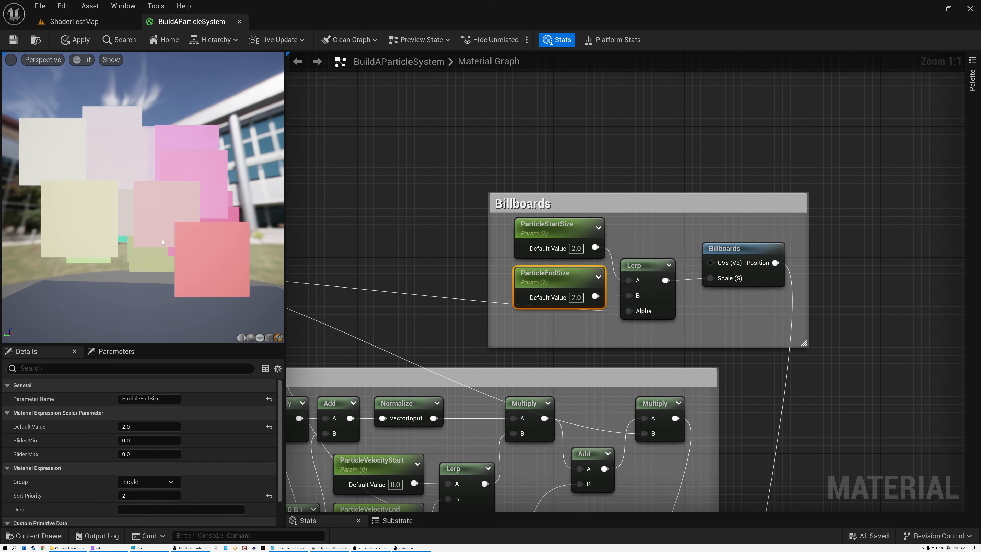
- Add a CustomRotator node in the empty graph space above the Billboards group
{"action": "right_click_drag", "start_coordinate": [394, 186], "coordinate": [341, 278]}
{"action": "left_click", "coordinate": [389, 215]}
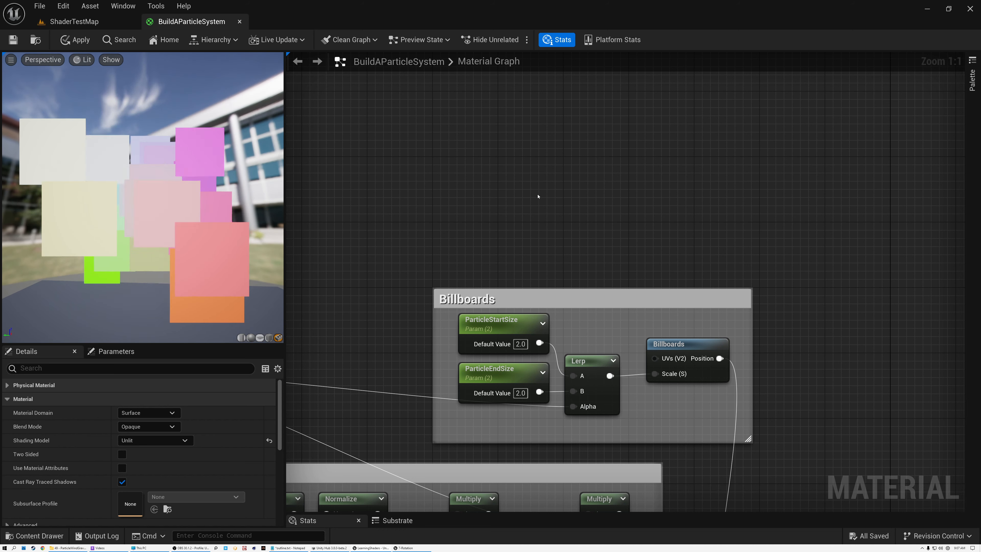
{"action": "right_click", "coordinate": [536, 187]}
{"action": "type", "text": "cu"}
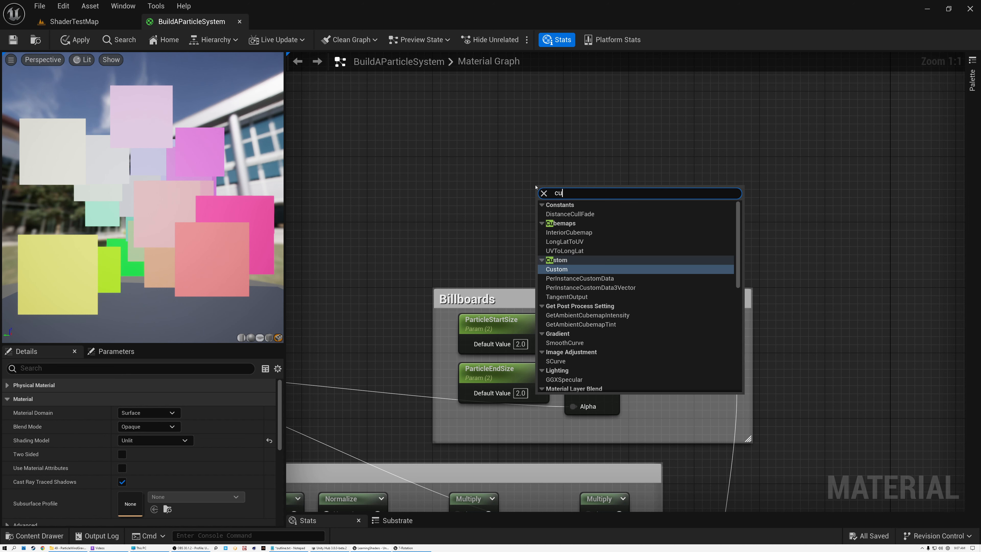
{"action": "type", "text": "stomro"}
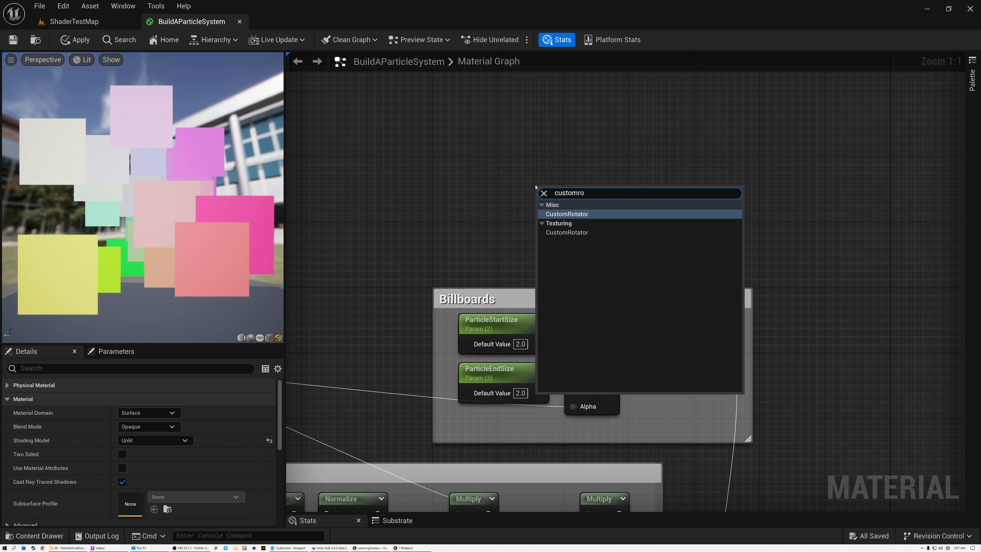
{"action": "left_click", "coordinate": [567, 214]}
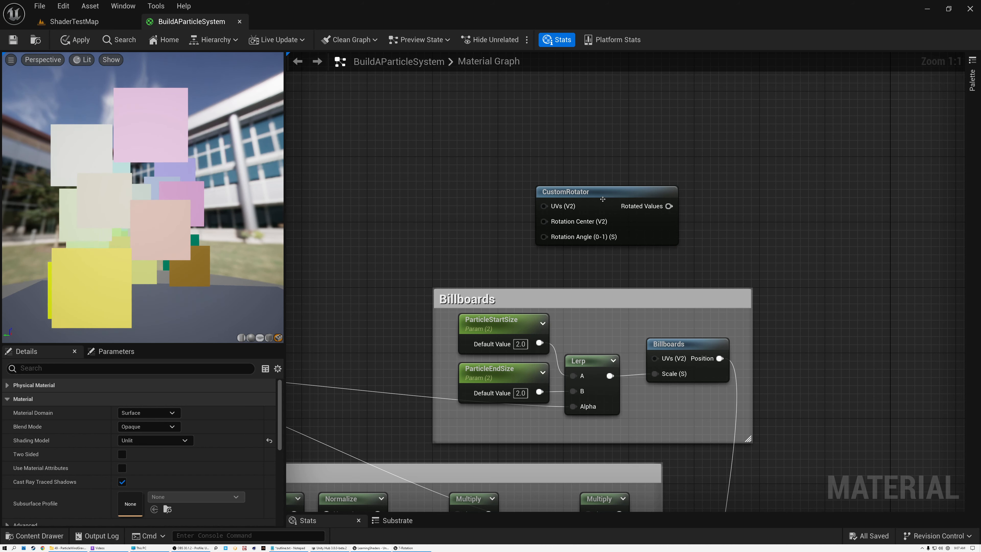
{"action": "left_click_drag", "start_coordinate": [613, 195], "coordinate": [575, 190]}
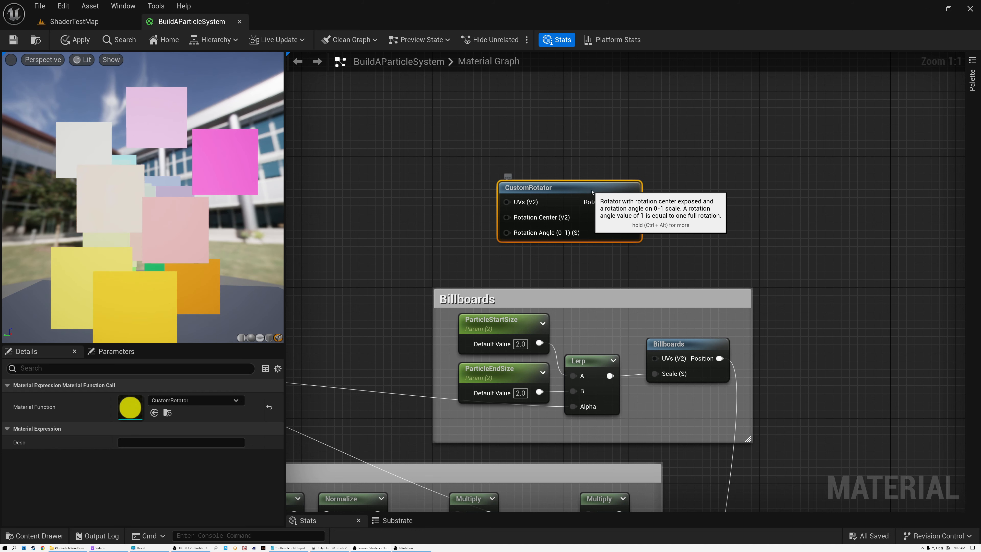
- Connect the CustomRotator's Rotated Values output to the Billboards node's UVs input and shift the rotator slightly away from the group
{"action": "left_click_drag", "start_coordinate": [633, 204], "coordinate": [656, 359]}
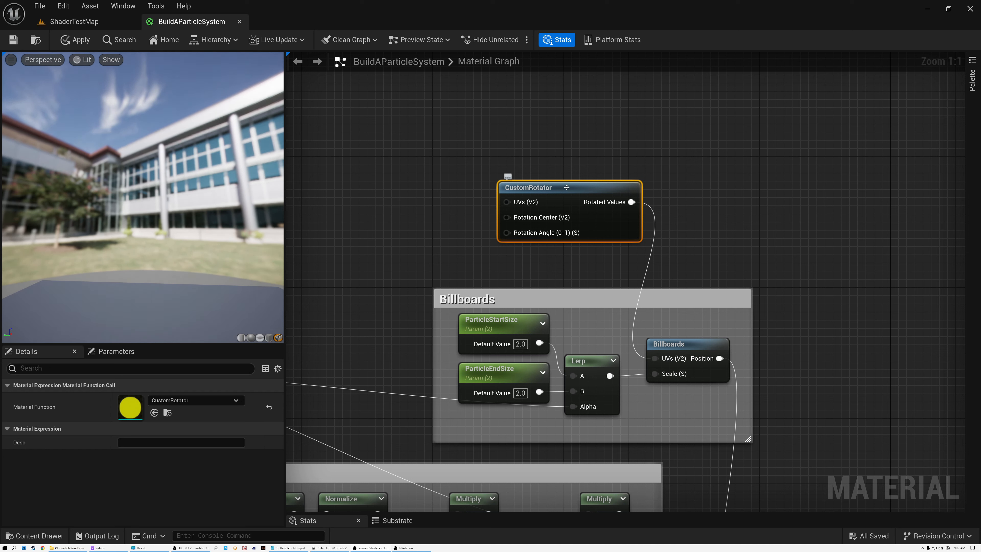
{"action": "left_click_drag", "start_coordinate": [566, 188], "coordinate": [550, 180]}
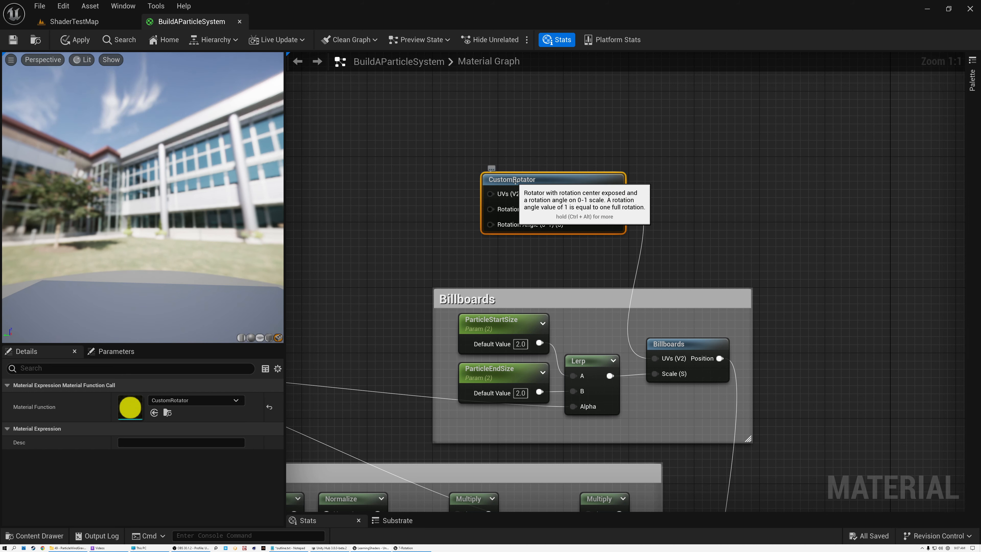
{"action": "right_click_drag", "start_coordinate": [433, 175], "coordinate": [425, 223]}
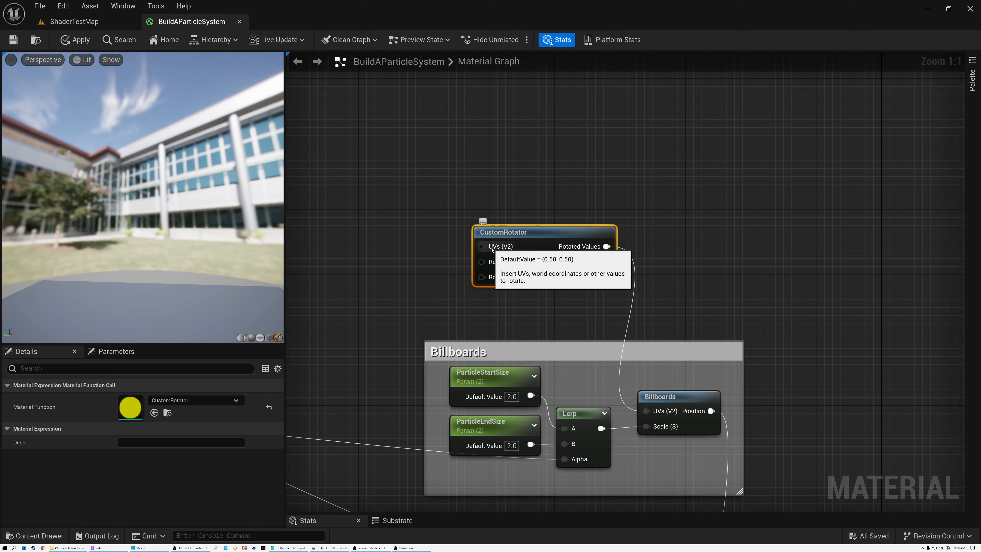
{"action": "left_click", "coordinate": [661, 397]}
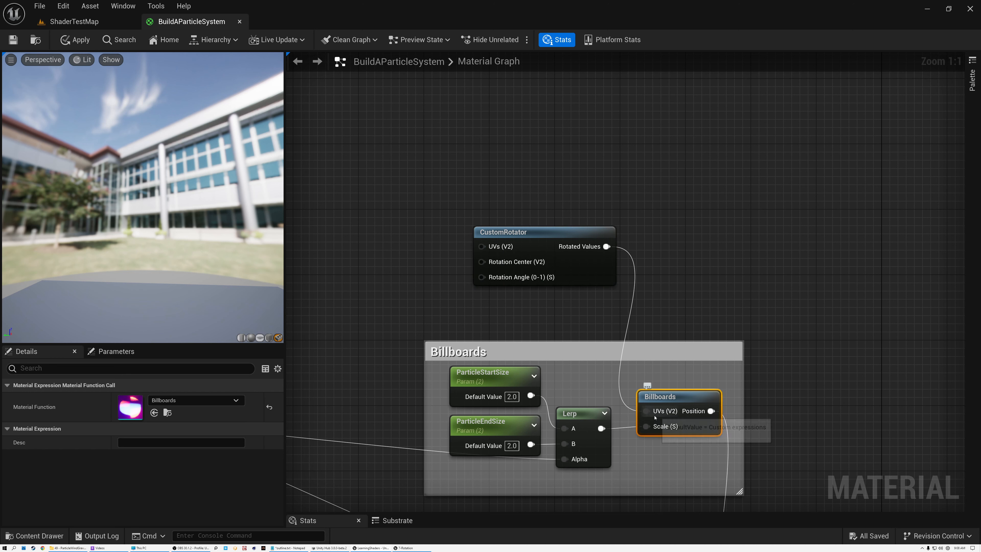
{"action": "left_click", "coordinate": [501, 233]}
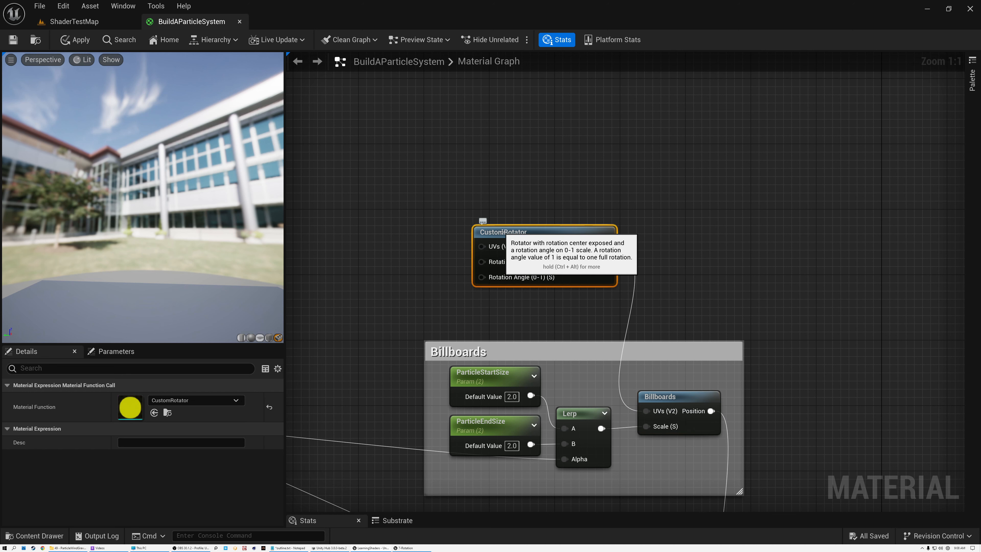
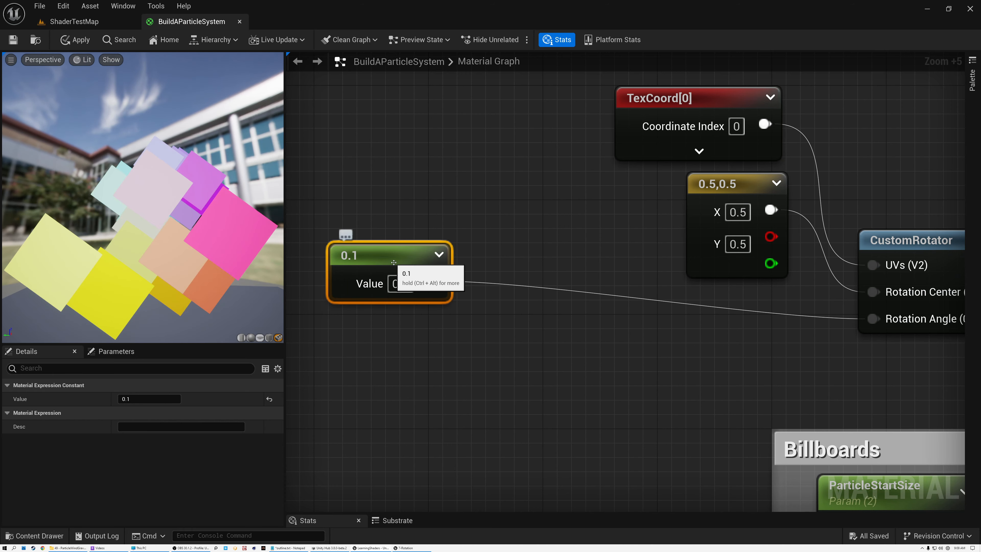
{"action": "right_click_drag", "start_coordinate": [673, 317], "coordinate": [631, 317]}
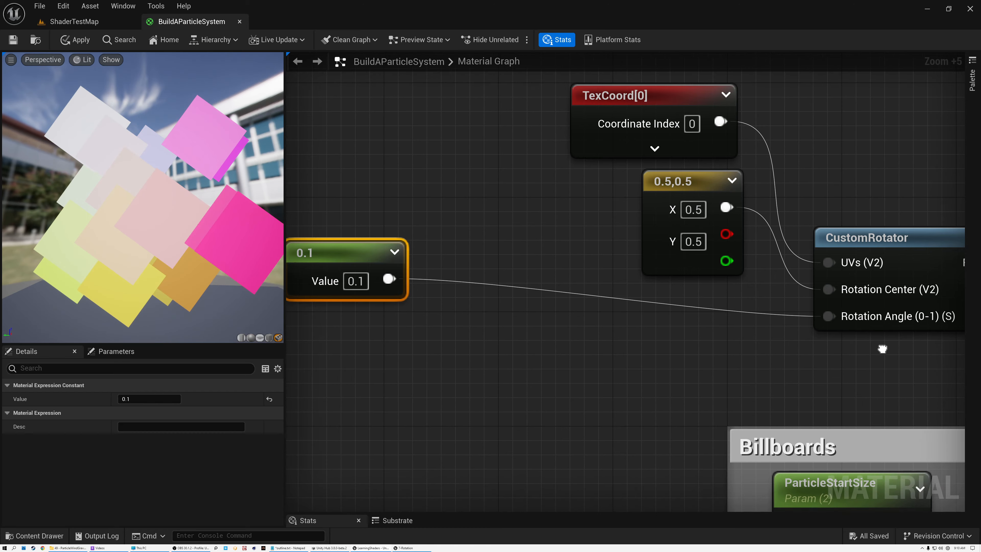
{"action": "right_click_drag", "start_coordinate": [899, 316], "coordinate": [768, 317]}
{"action": "left_click", "coordinate": [735, 242]}
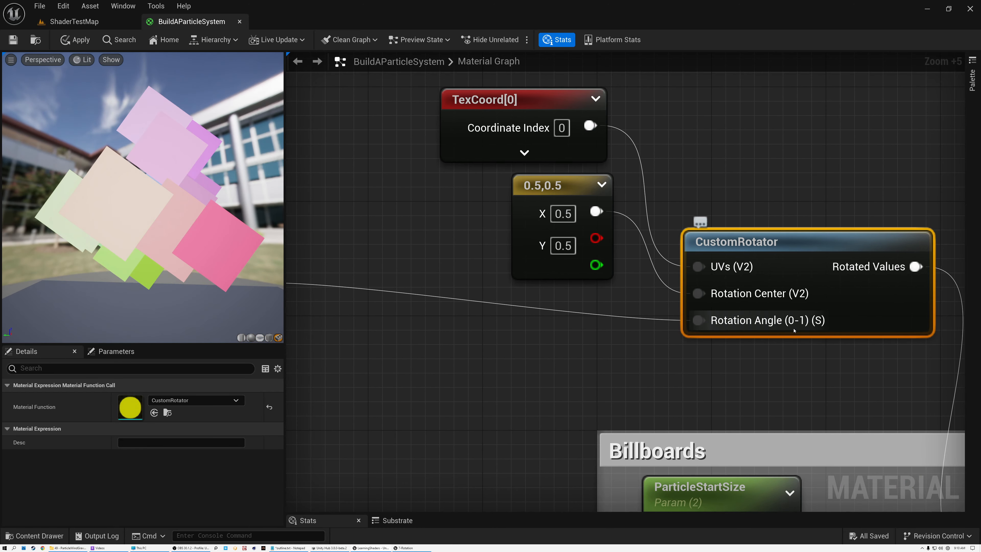
- Add a Divide node in the empty space below the 0.1 constant's connection to the CustomRotator
{"action": "right_click_drag", "start_coordinate": [480, 350], "coordinate": [565, 339]}
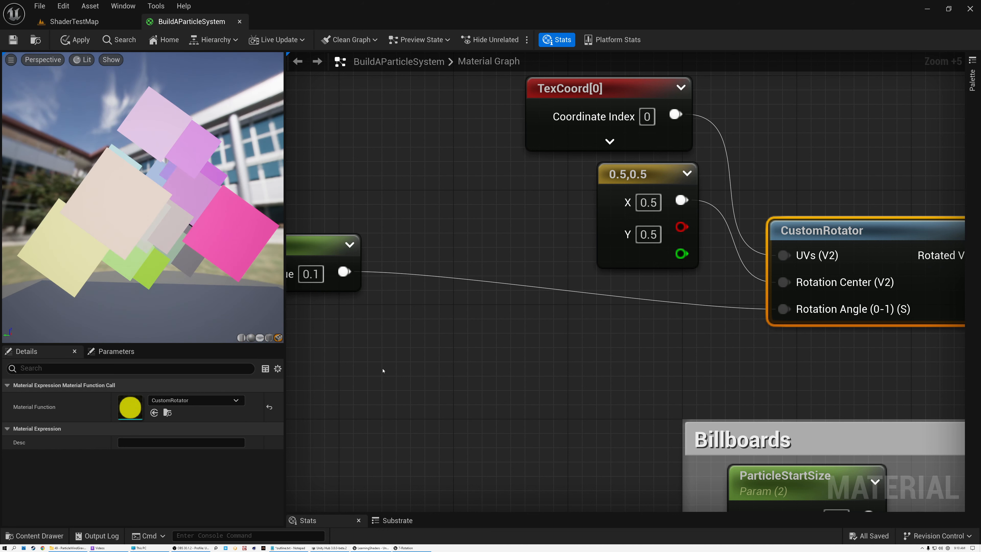
{"action": "left_click", "coordinate": [403, 359]}
{"action": "right_click", "coordinate": [404, 358]}
{"action": "type", "text": "divid"}
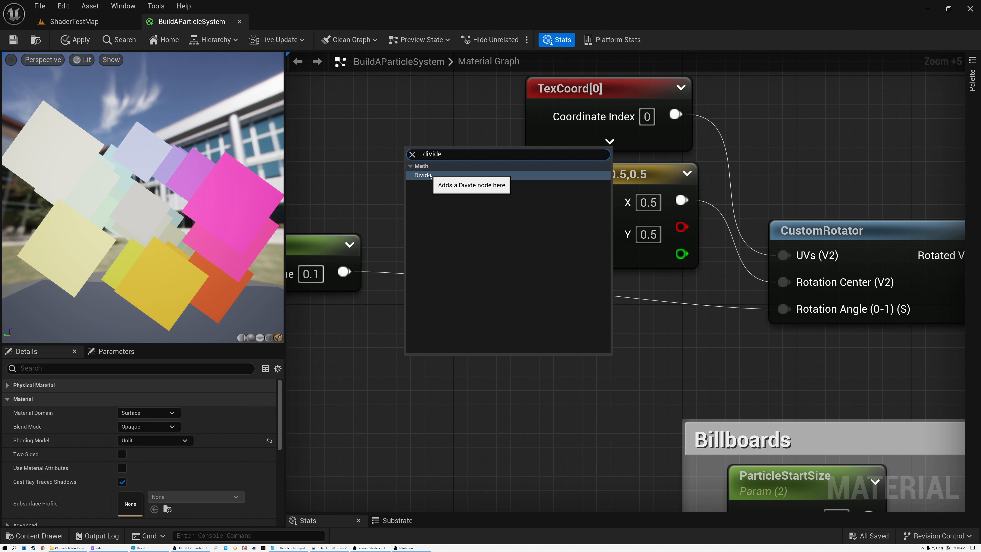
{"action": "type", "text": "e"}
{"action": "left_click", "coordinate": [429, 176]}
{"action": "left_click_drag", "start_coordinate": [444, 363], "coordinate": [504, 339]}
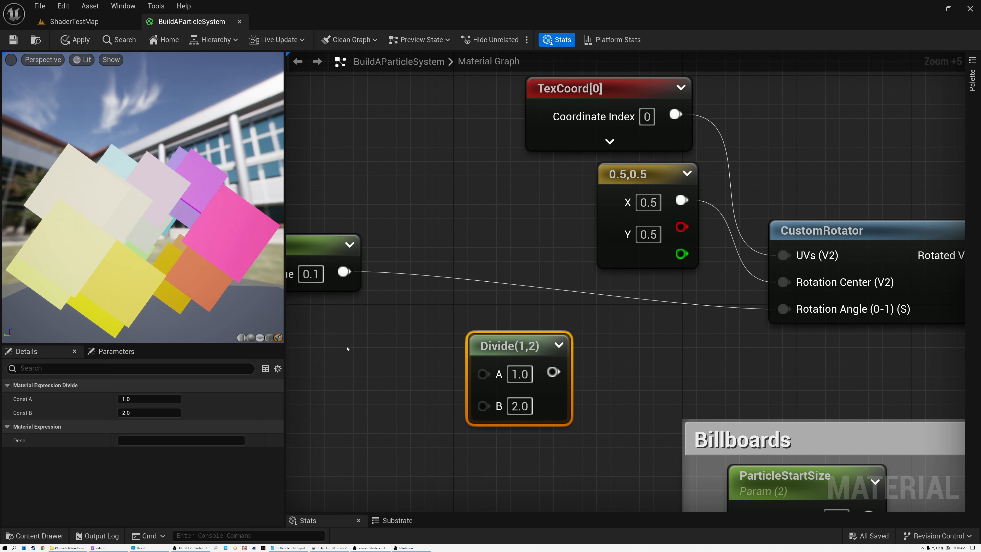
- Add a constant with value 1 beside the Divide node and connect it to the node's A input
{"action": "left_click", "coordinate": [364, 342]}
{"action": "left_click", "coordinate": [383, 373]}
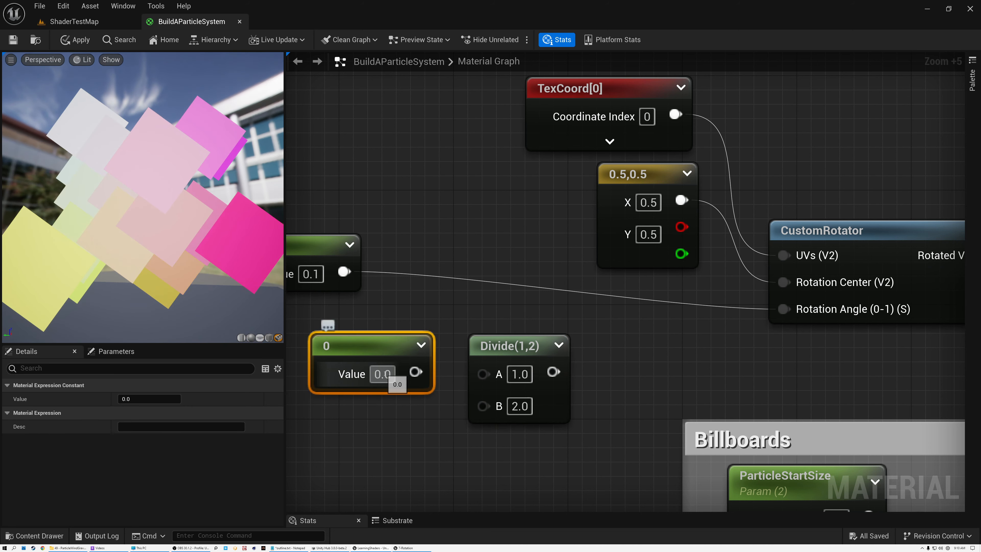
{"action": "type", "text": "1"}
{"action": "key", "text": "Return"}
{"action": "left_click_drag", "start_coordinate": [414, 371], "coordinate": [482, 372]}
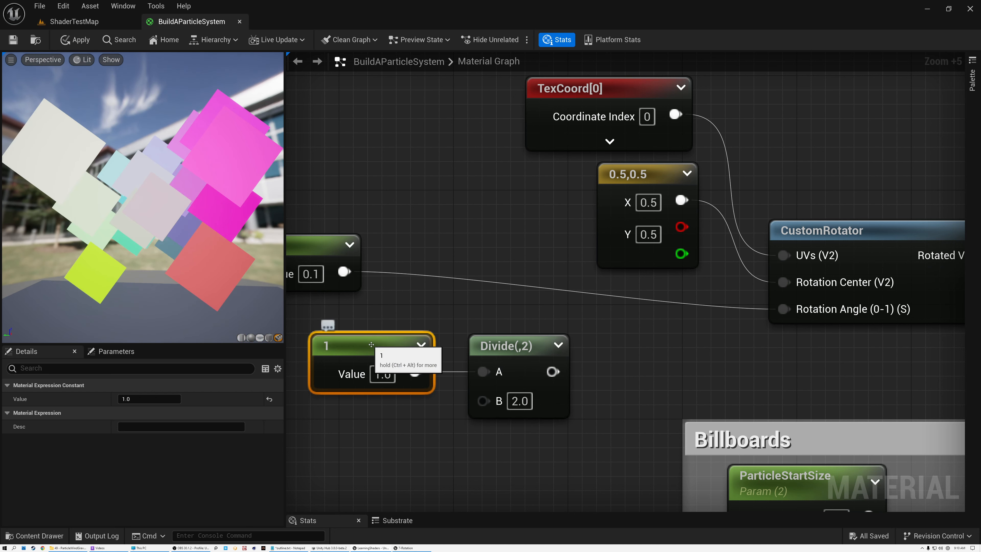
- Duplicate the constant 1, set the copy to 360, and connect it to the Divide node's B input
{"action": "key", "text": "ctrl+d"}
{"action": "left_click_drag", "start_coordinate": [432, 357], "coordinate": [374, 416]}
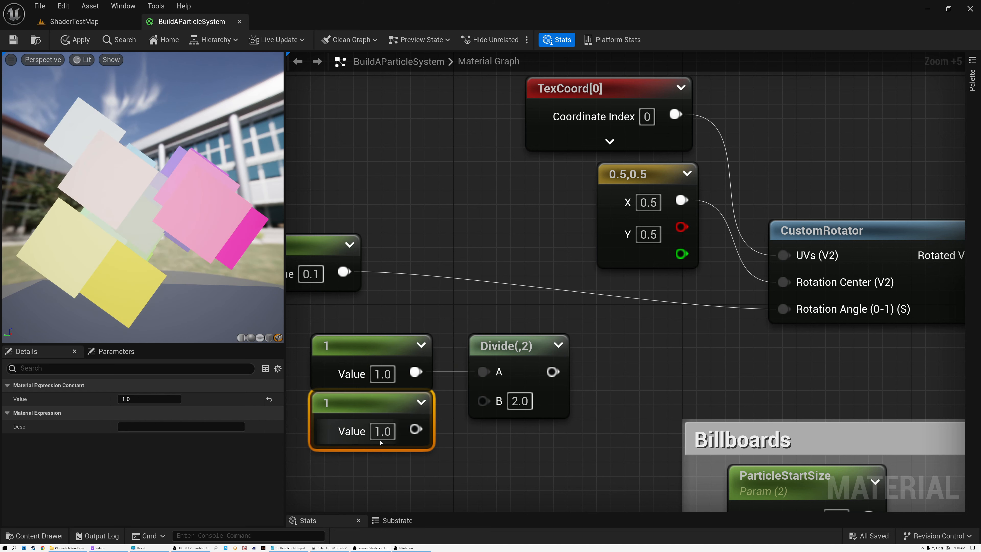
{"action": "left_click", "coordinate": [381, 431]}
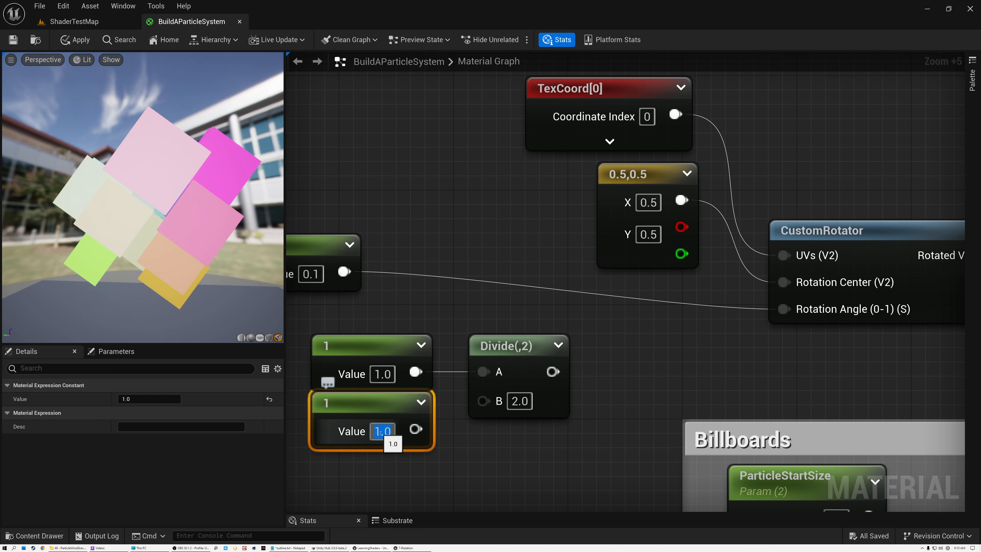
{"action": "type", "text": "360"}
{"action": "key", "text": "Return"}
{"action": "left_click_drag", "start_coordinate": [428, 428], "coordinate": [483, 401]}
{"action": "left_click", "coordinate": [498, 359]}
{"action": "mouse_move", "coordinate": [498, 359]}
{"action": "left_mouse_down"}
{"action": "mouse_move", "coordinate": [484, 370]}
{"action": "mouse_move", "coordinate": [497, 345]}
{"action": "left_mouse_up"}
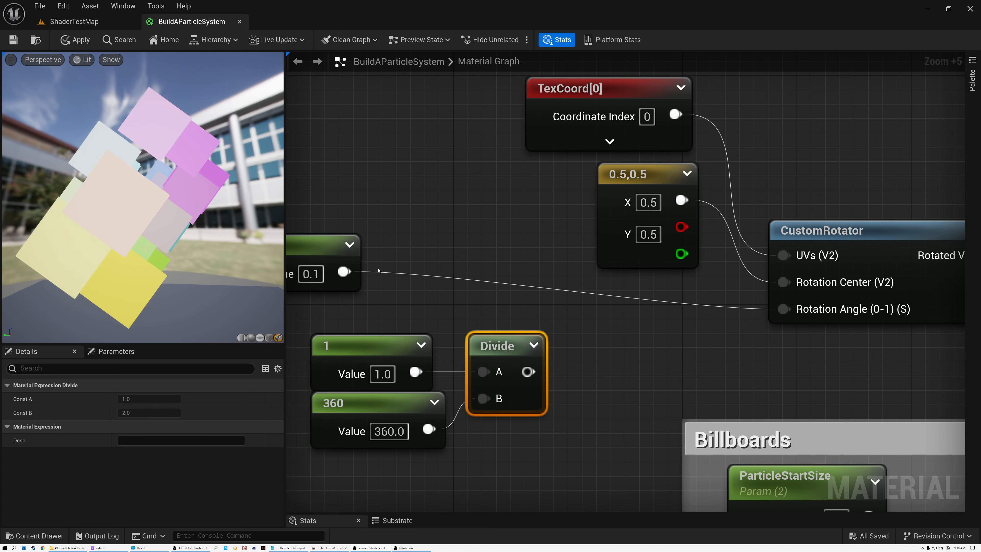
- Add a Multiply node fed by the 0.1 constant, placing it between the Divide node and the CustomRotator
{"action": "right_click_drag", "start_coordinate": [324, 249], "coordinate": [429, 239]}
{"action": "left_click_drag", "start_coordinate": [429, 240], "coordinate": [443, 225]}
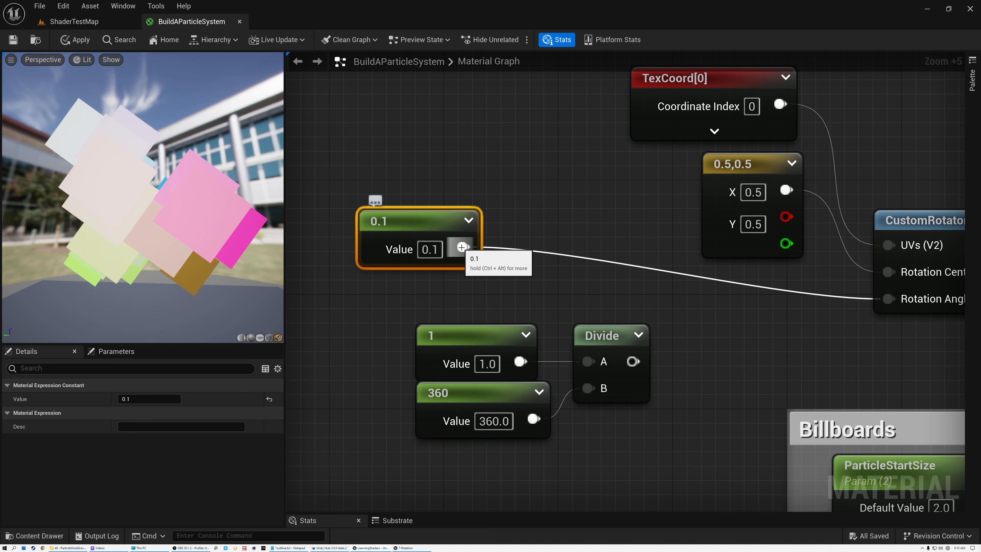
{"action": "left_click_drag", "start_coordinate": [463, 247], "coordinate": [674, 306]}
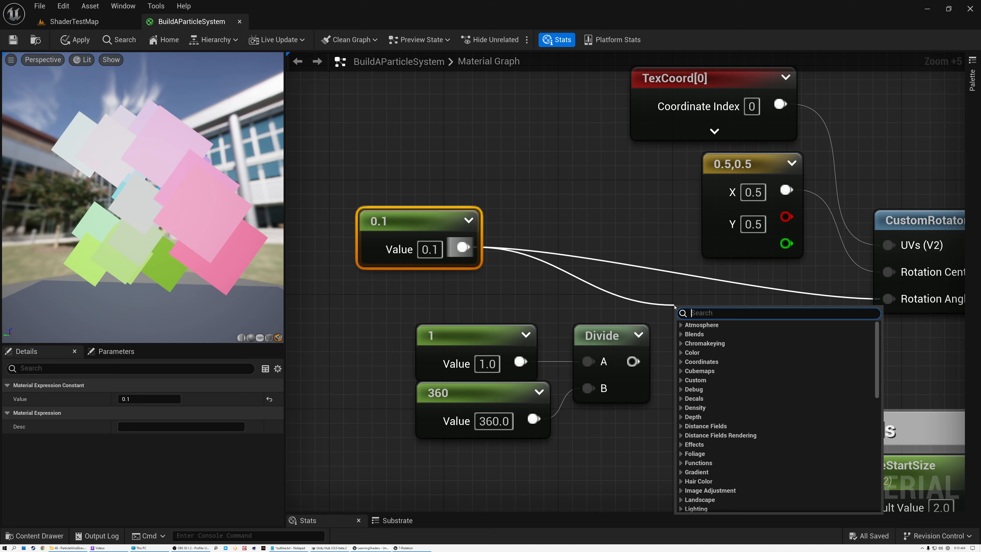
{"action": "type", "text": "mul"}
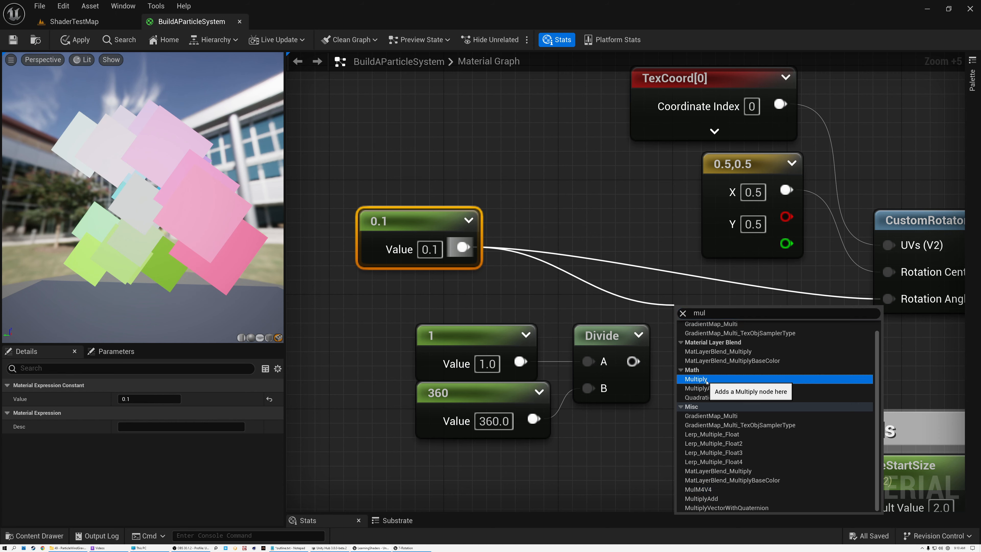
{"action": "left_click", "coordinate": [699, 379]}
- Connect the Divide output to the Multiply node's B input and the Multiply output to the CustomRotator's Rotation Angle
{"action": "left_click_drag", "start_coordinate": [406, 315], "coordinate": [575, 429]}
{"action": "left_click_drag", "start_coordinate": [632, 361], "coordinate": [690, 373]}
{"action": "left_click_drag", "start_coordinate": [771, 358], "coordinate": [761, 329]}
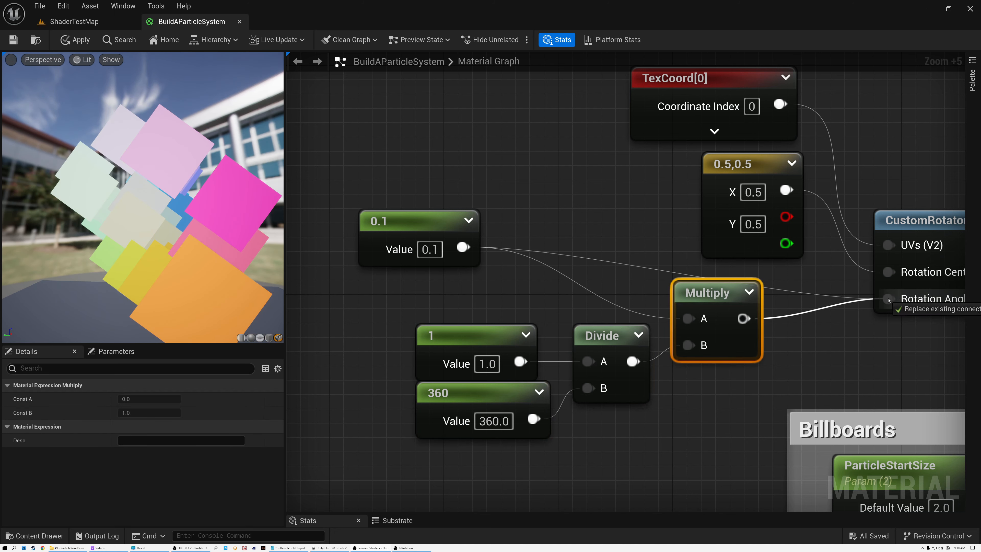
{"action": "left_click_drag", "start_coordinate": [888, 299], "coordinate": [888, 299]}
- Try 45 and 50 as the value of the constant feeding the Multiply node's A input
{"action": "left_click", "coordinate": [413, 222]}
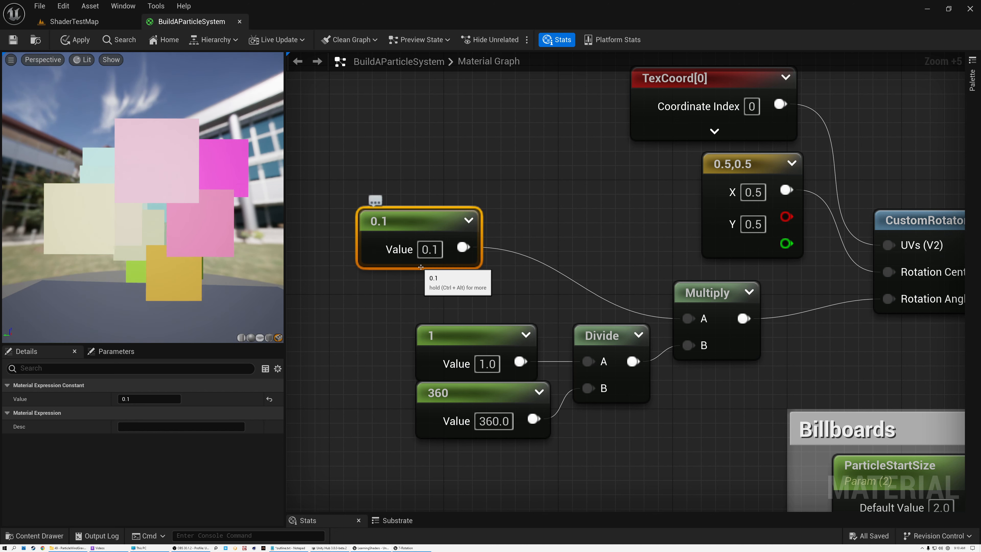
{"action": "left_click", "coordinate": [431, 250]}
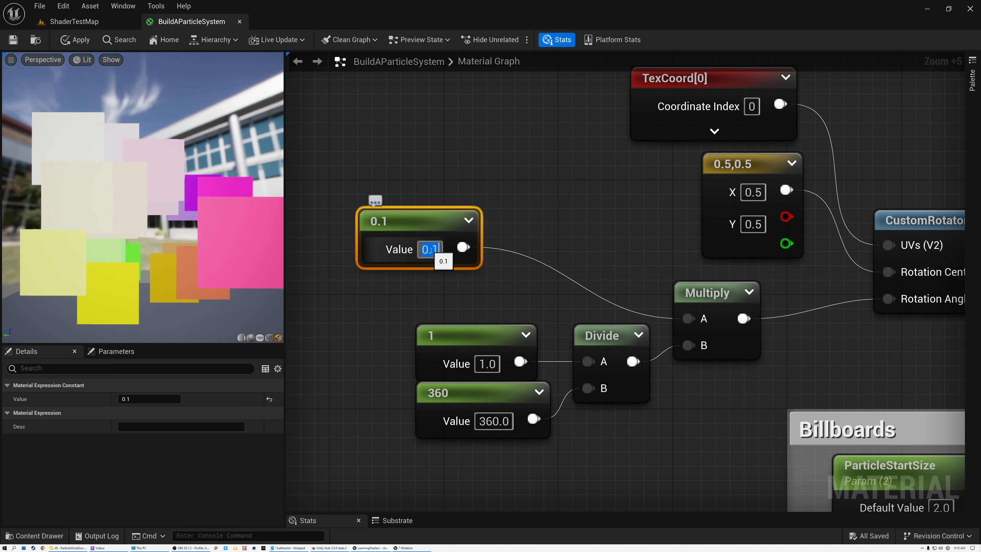
{"action": "type", "text": "45"}
{"action": "key", "text": "Return"}
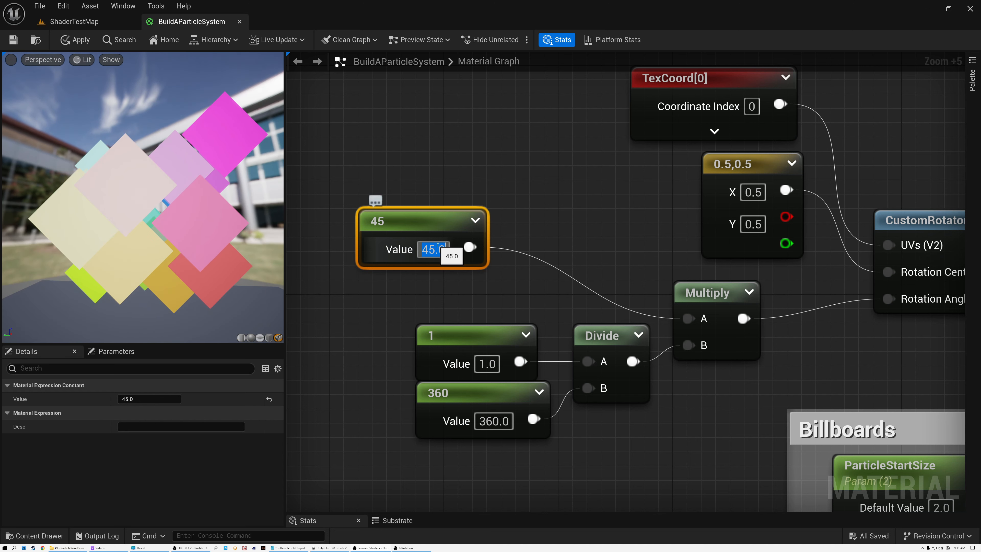
{"action": "type", "text": "50"}
{"action": "key", "text": "Return"}
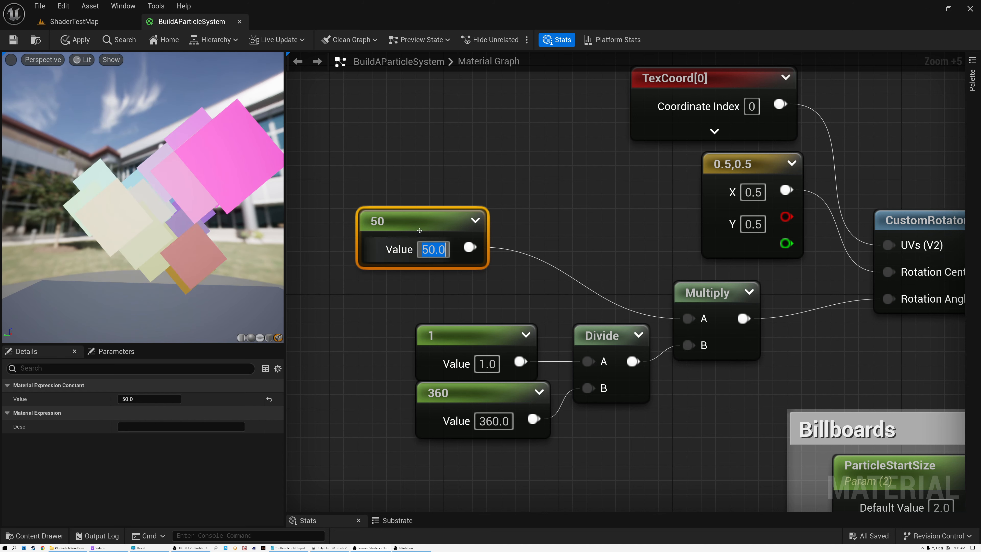
- Space out the rotation nodes by moving the 50 constant farther up and the Multiply node closer to the CustomRotator
{"action": "left_click_drag", "start_coordinate": [432, 225], "coordinate": [419, 197]}
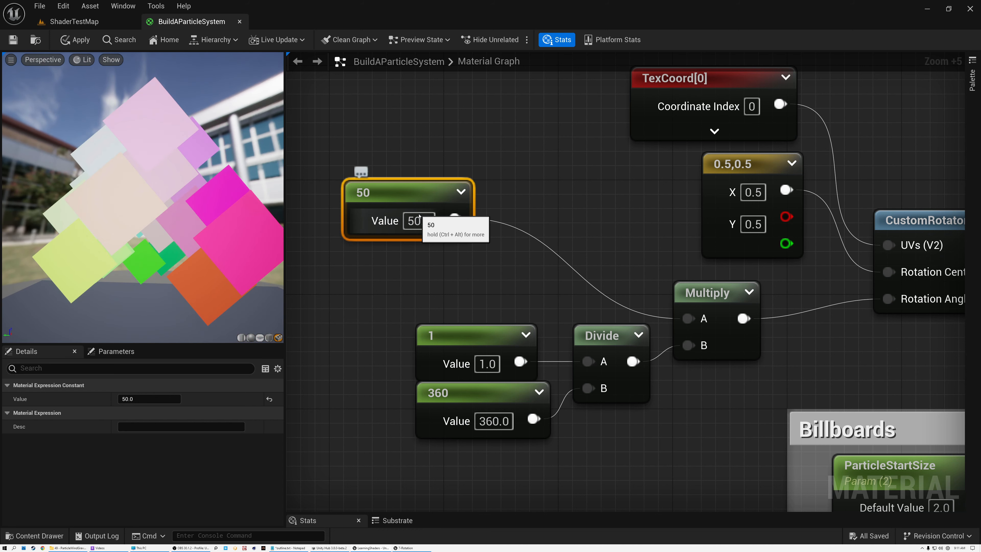
{"action": "right_click_drag", "start_coordinate": [598, 296], "coordinate": [361, 277]}
{"action": "left_click_drag", "start_coordinate": [479, 271], "coordinate": [520, 271]}
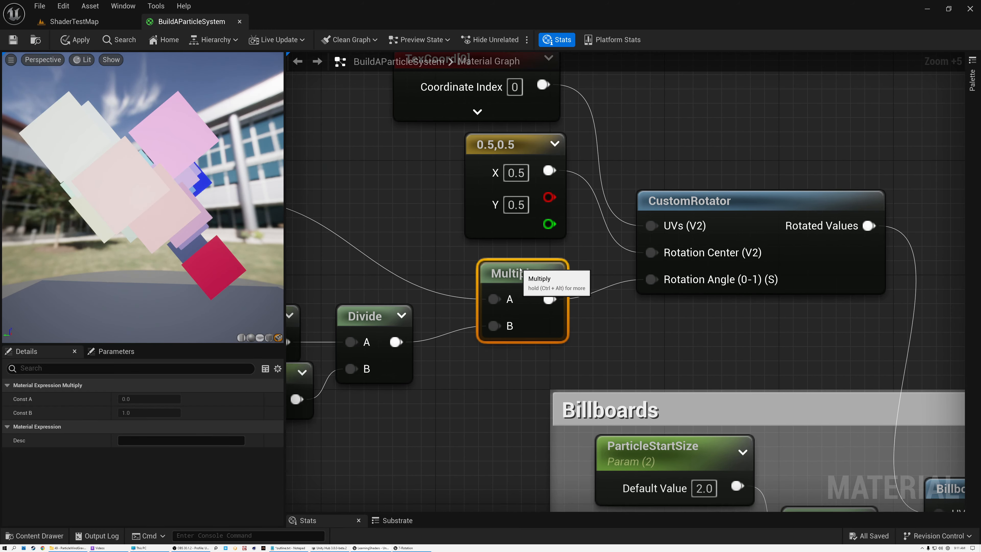
{"action": "scroll", "coordinate": [520, 270], "scroll_direction": "down", "scroll_amount": 4}
{"action": "right_click_drag", "start_coordinate": [408, 229], "coordinate": [542, 267]}
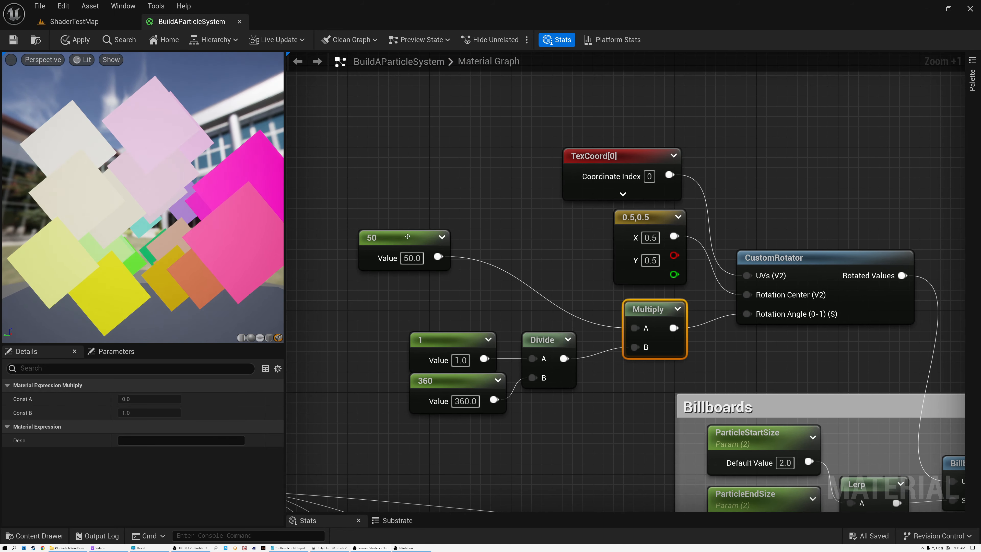
{"action": "left_click_drag", "start_coordinate": [407, 235], "coordinate": [402, 212]}
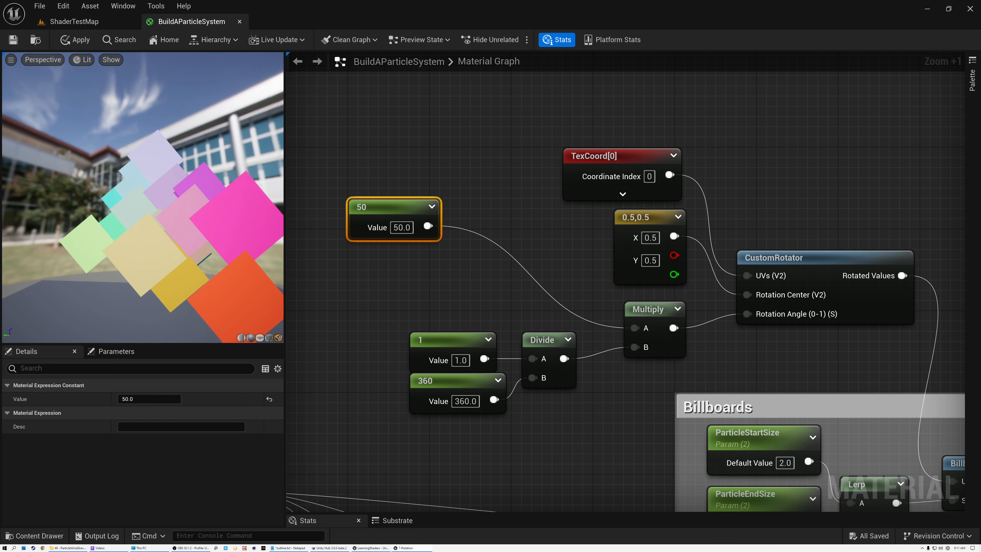
- Convert the 50 constant to a parameter named Rotation and shift it slightly away from the other nodes
{"action": "right_click", "coordinate": [381, 207]}
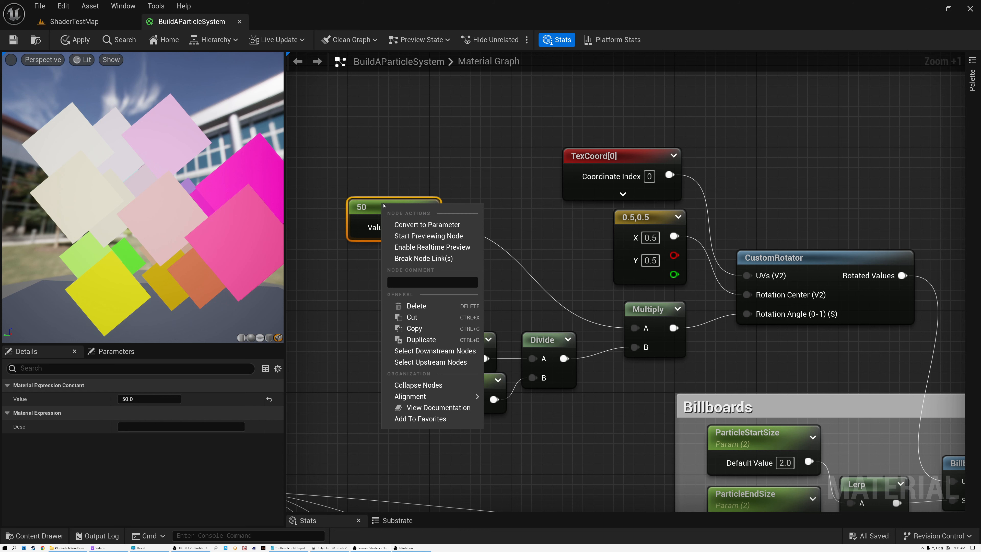
{"action": "left_click", "coordinate": [427, 225]}
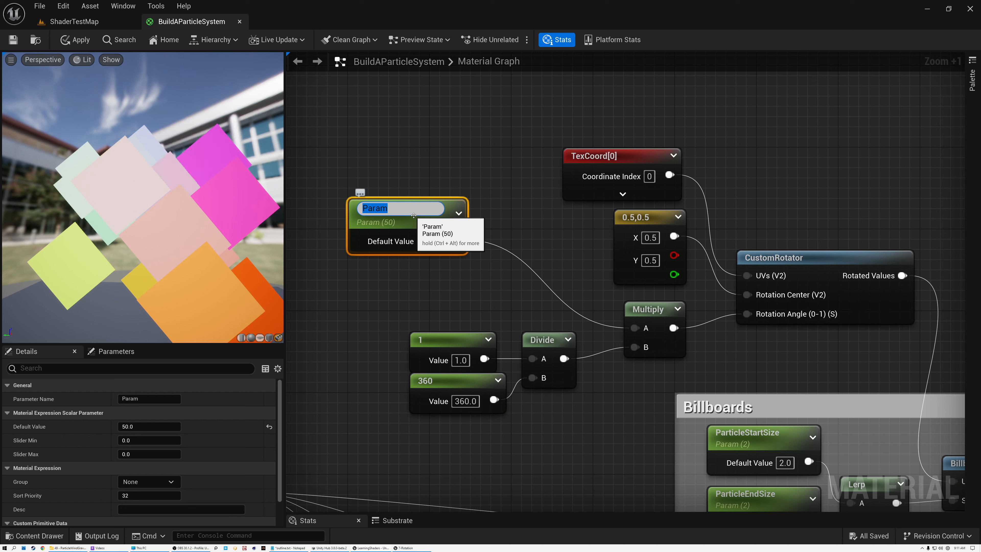
{"action": "type", "text": "Rotation"}
{"action": "key", "text": "Return"}
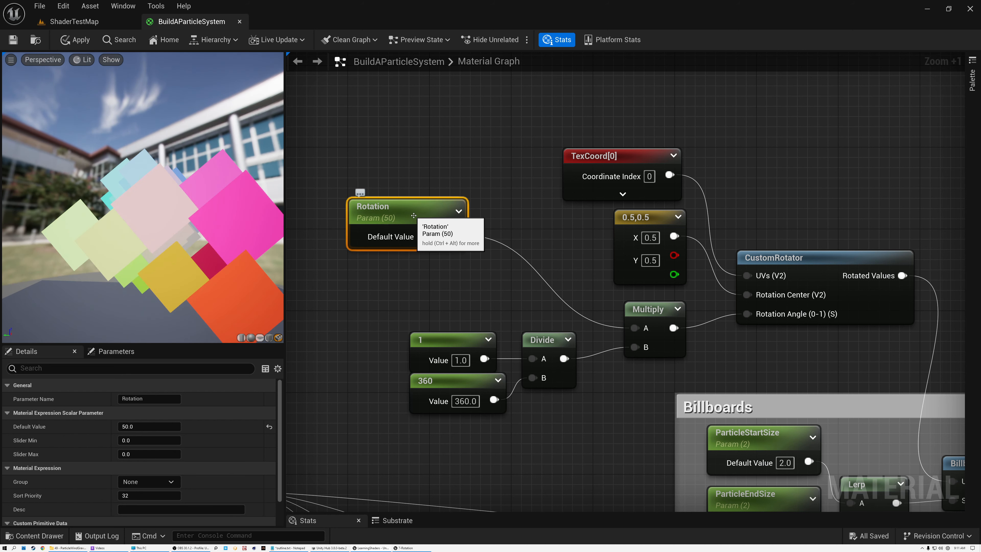
{"action": "left_click_drag", "start_coordinate": [411, 215], "coordinate": [402, 206]}
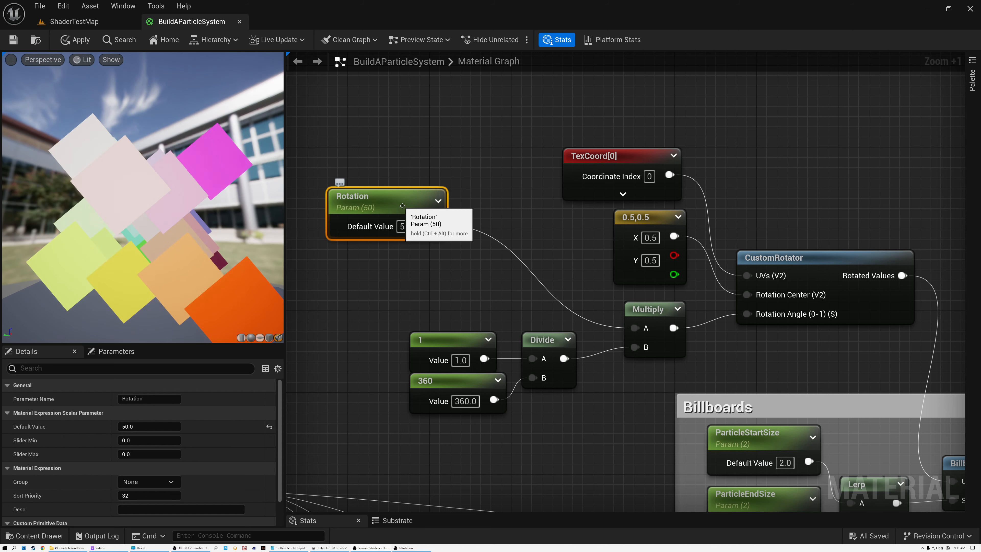
- Set the Rotation parameter's default value to 0
{"action": "key", "text": "F2"}
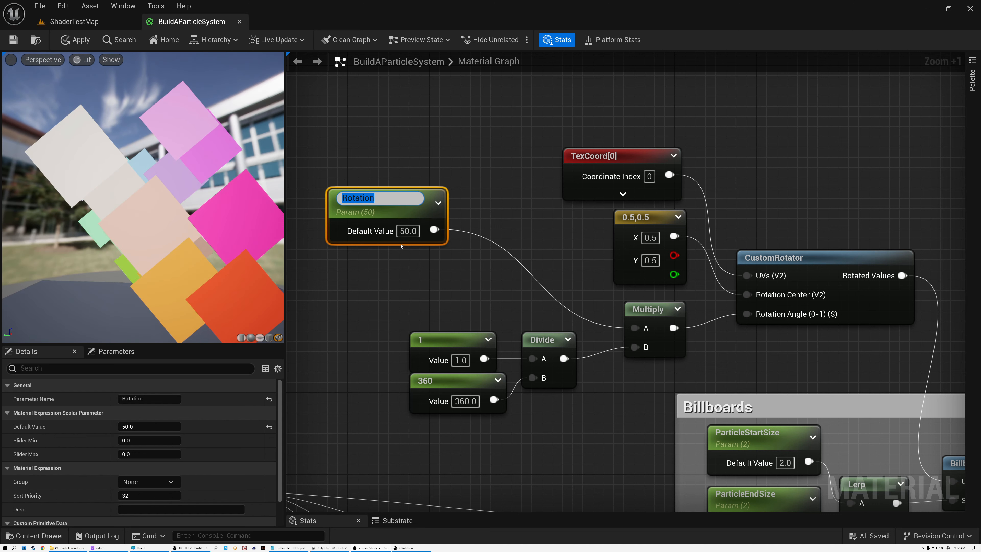
{"action": "left_click", "coordinate": [404, 232]}
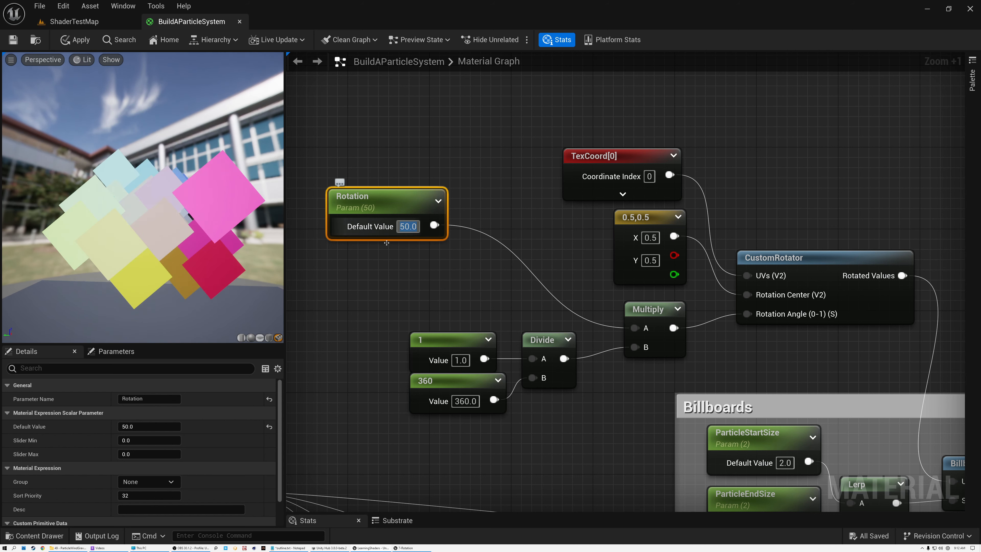
{"action": "type", "text": "0"}
{"action": "key", "text": "Return"}
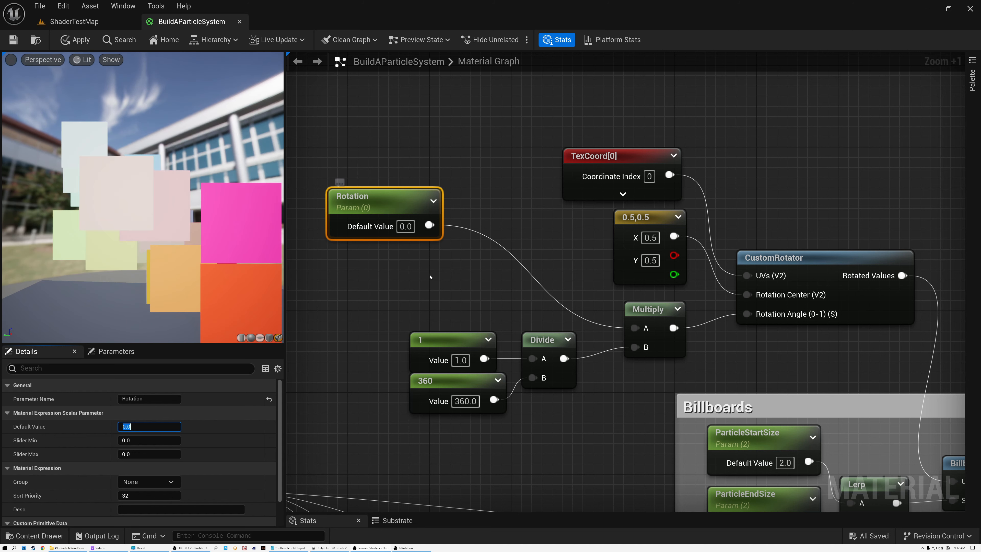
- Select all the rotation nodes, from the Rotation parameter to the CustomRotator, and move them together farther above the Billboards group
{"action": "right_click_drag", "start_coordinate": [431, 274], "coordinate": [588, 285]}
{"action": "scroll", "coordinate": [549, 215], "scroll_direction": "down", "scroll_amount": 5}
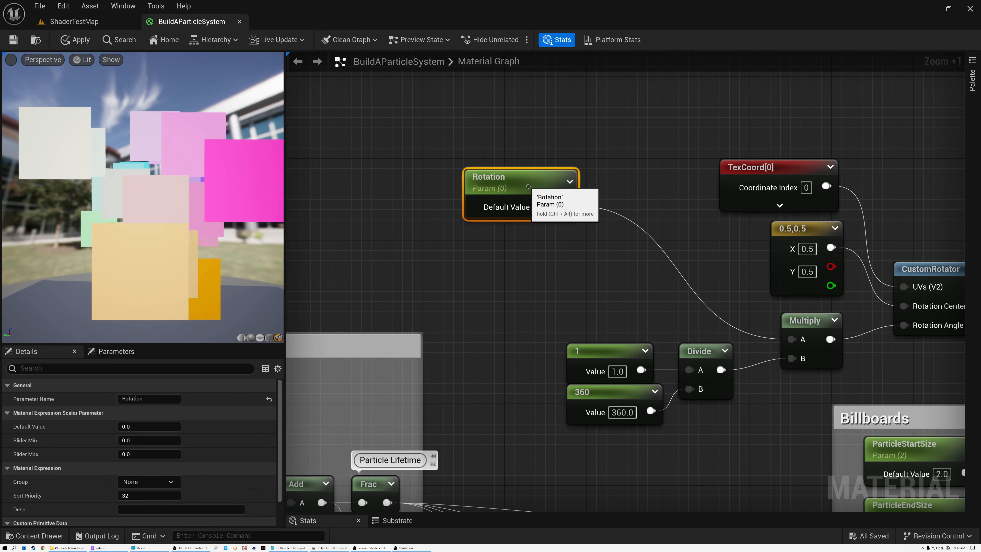
{"action": "left_click", "coordinate": [520, 231]}
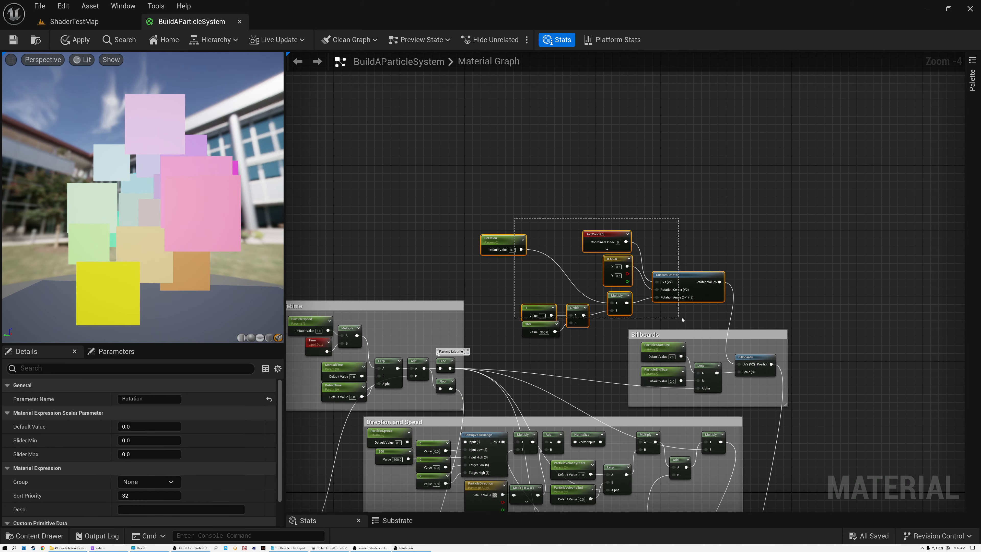
{"action": "left_click_drag", "start_coordinate": [709, 326], "coordinate": [709, 326]}
{"action": "left_click_drag", "start_coordinate": [695, 281], "coordinate": [646, 215]}
{"action": "scroll", "coordinate": [564, 270], "scroll_direction": "up", "scroll_amount": 3}
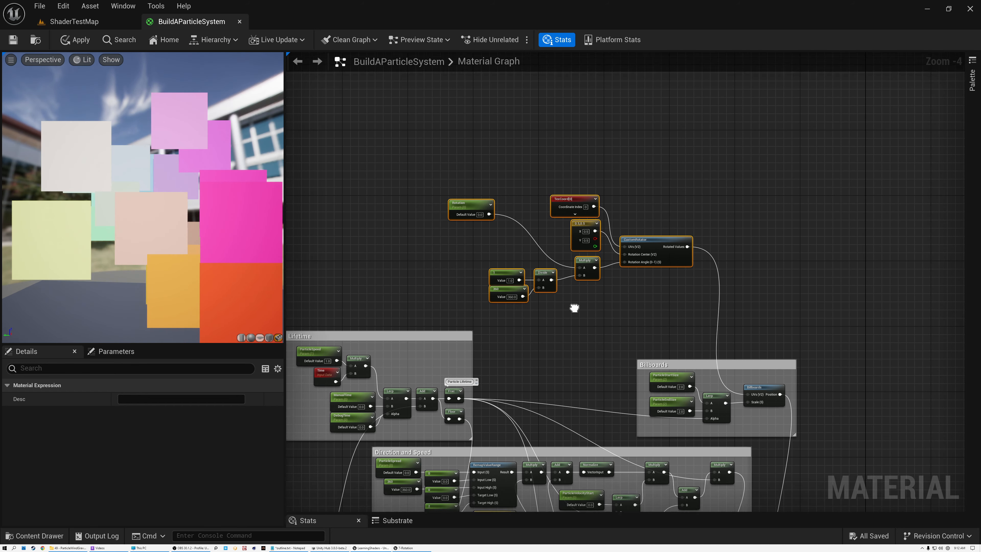
- Add a Time node to the graph near the Rotation parameter
{"action": "scroll", "coordinate": [563, 270], "scroll_direction": "up", "scroll_amount": 1}
{"action": "right_click_drag", "start_coordinate": [527, 245], "coordinate": [661, 320]}
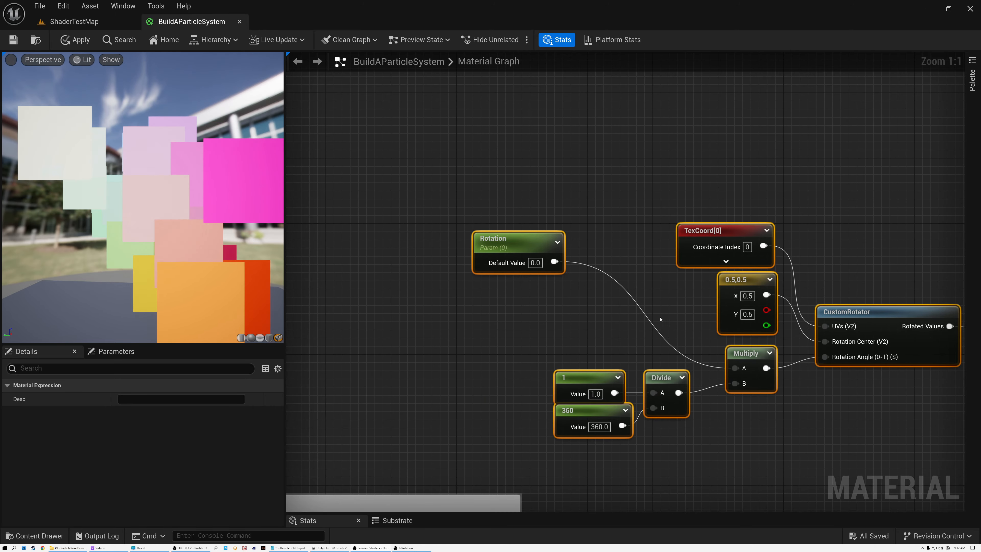
{"action": "left_click", "coordinate": [495, 308]}
{"action": "right_click", "coordinate": [495, 308]}
{"action": "type", "text": "time"}
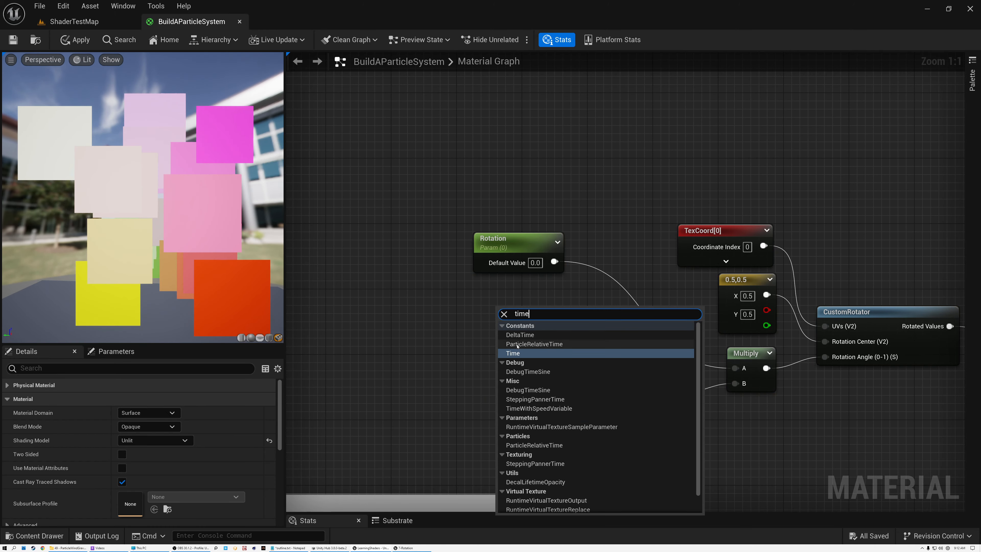
{"action": "left_click", "coordinate": [517, 352]}
- Place the Time node beside the Rotation parameter and feed its output into a new Multiply node
{"action": "left_click_drag", "start_coordinate": [517, 319], "coordinate": [438, 317]}
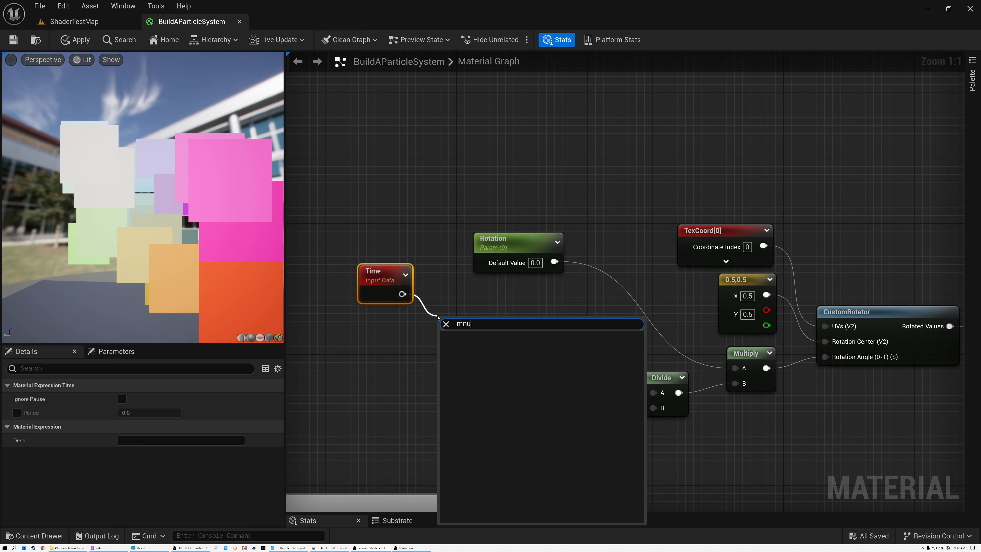
{"action": "type", "text": "mn"}
{"action": "key", "text": "BackSpace"}
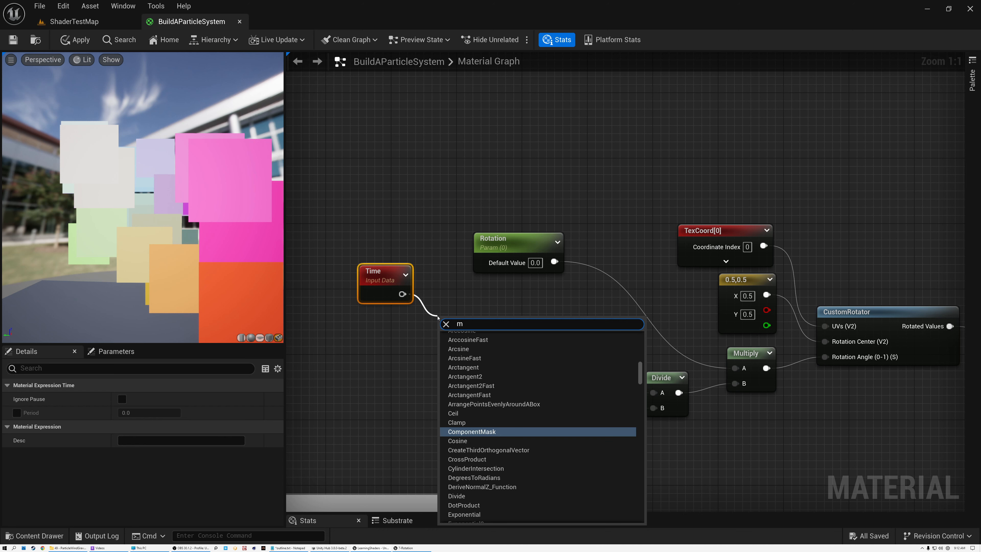
{"action": "type", "text": "ul"}
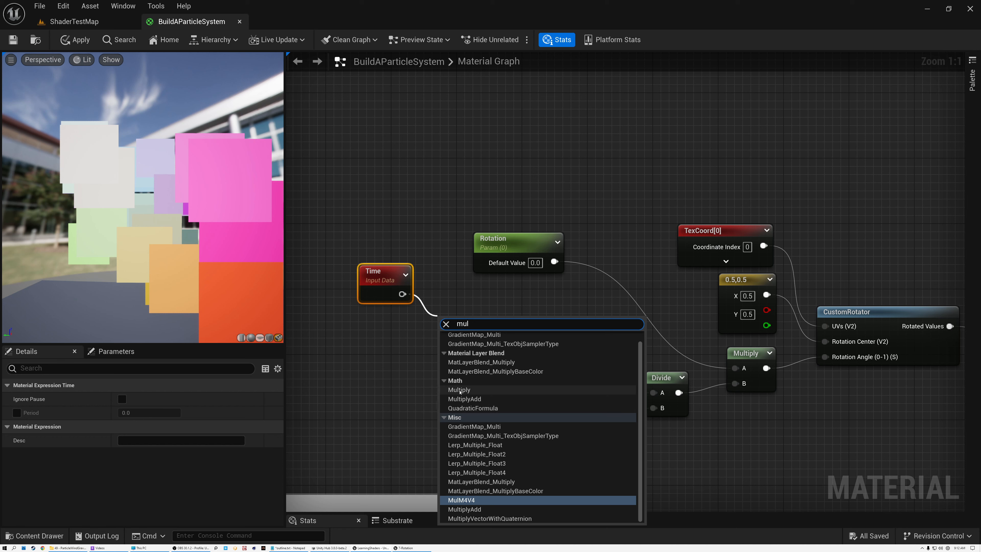
{"action": "left_click", "coordinate": [459, 389]}
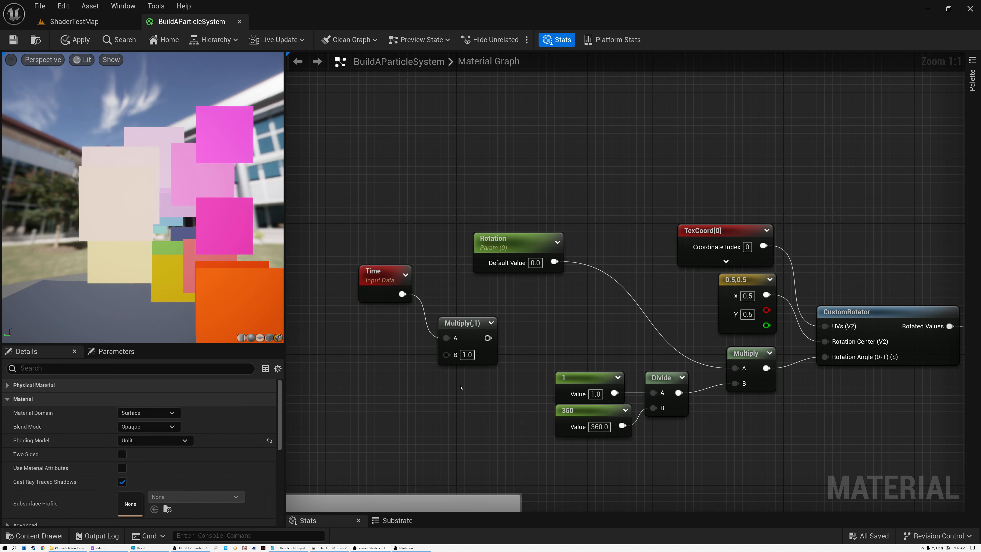
- Add a scalar constant below the Time node and convert it to a parameter
{"action": "left_click", "coordinate": [351, 342]}
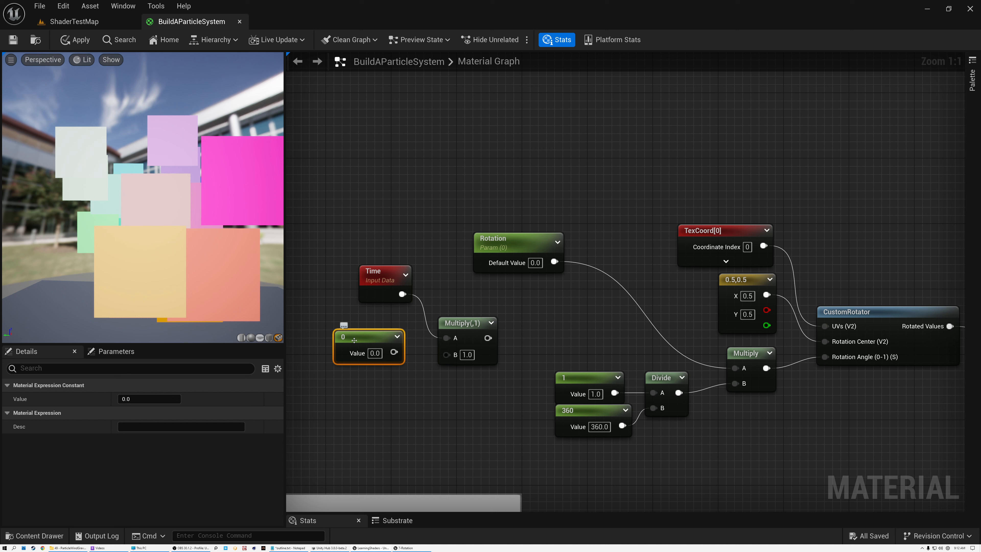
{"action": "right_click", "coordinate": [354, 342]}
{"action": "left_click", "coordinate": [351, 341]}
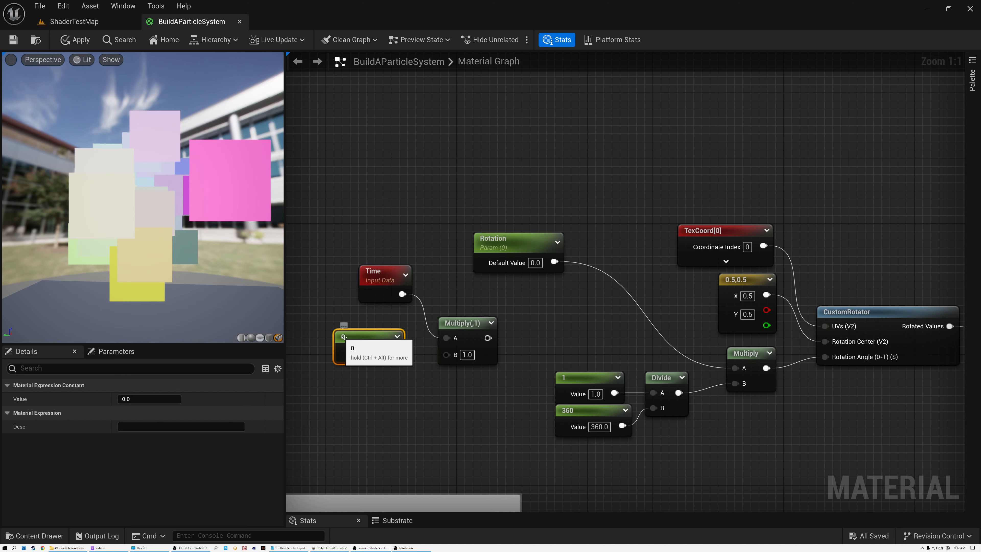
{"action": "right_click", "coordinate": [365, 339]}
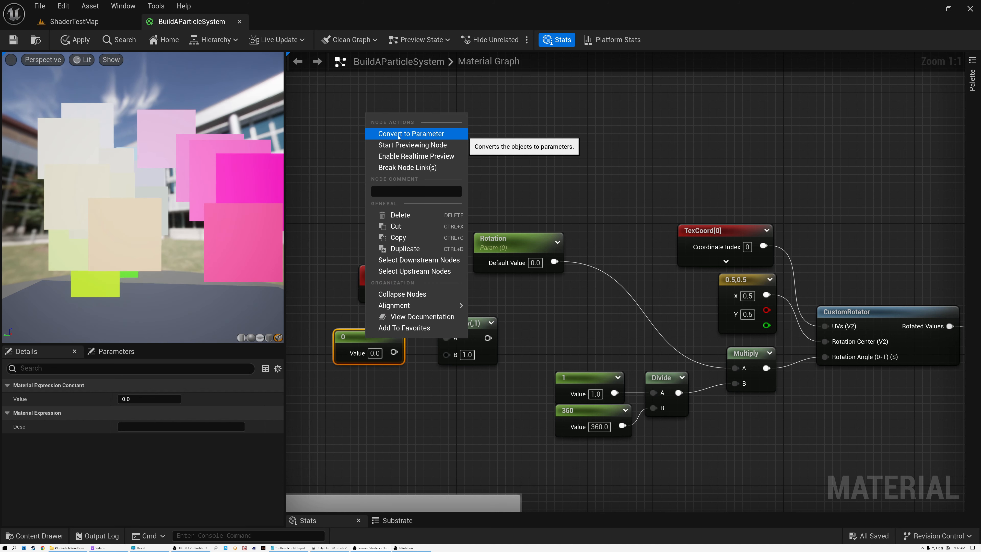
{"action": "left_click", "coordinate": [410, 134]}
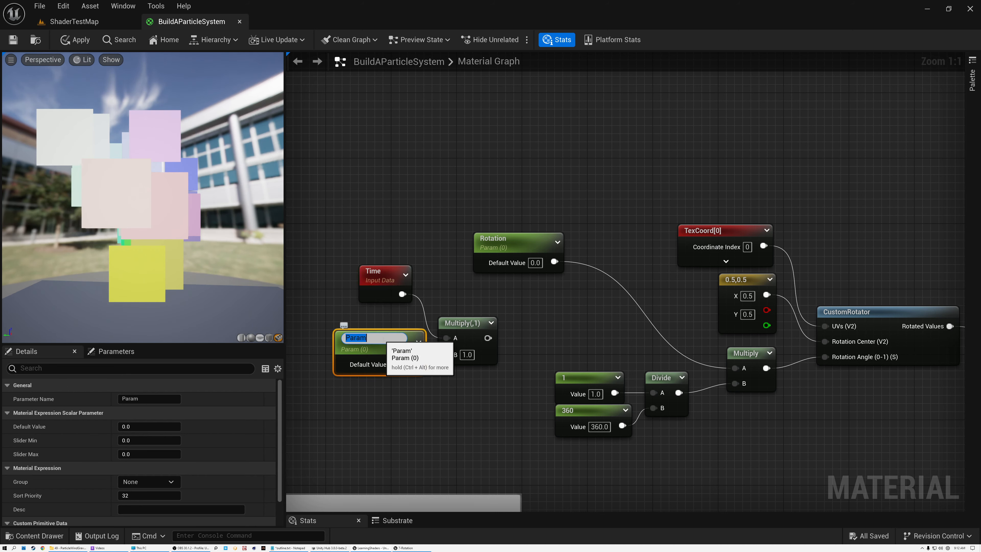
- Name the new parameter RotationSpeed and connect it to the B input of the Time node's Multiply
{"action": "type", "text": "Rotatiuon"}
{"action": "key", "text": "BackSpace"}
{"action": "key", "text": "BackSpace"}
{"action": "key", "text": "BackSpace"}
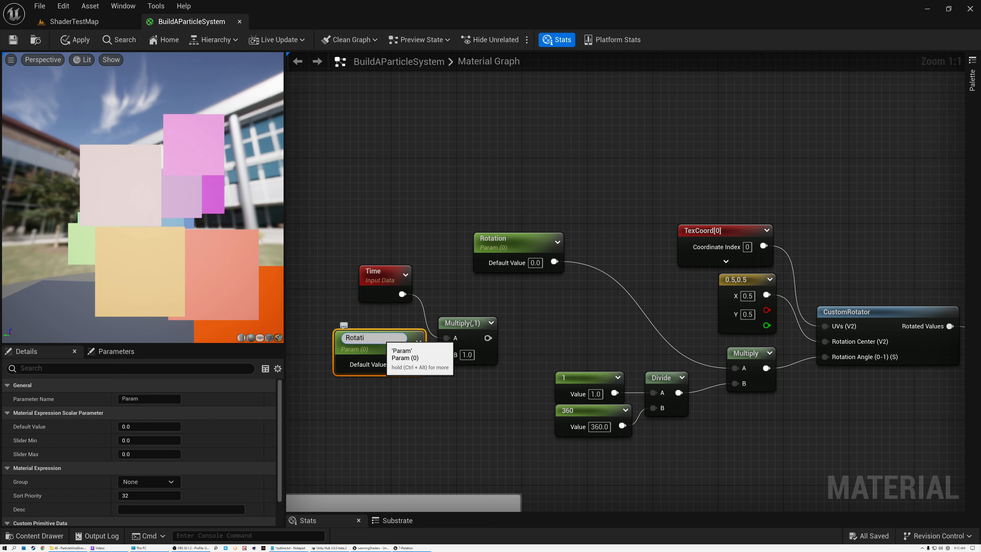
{"action": "type", "text": "onSpeed"}
{"action": "key", "text": "Return"}
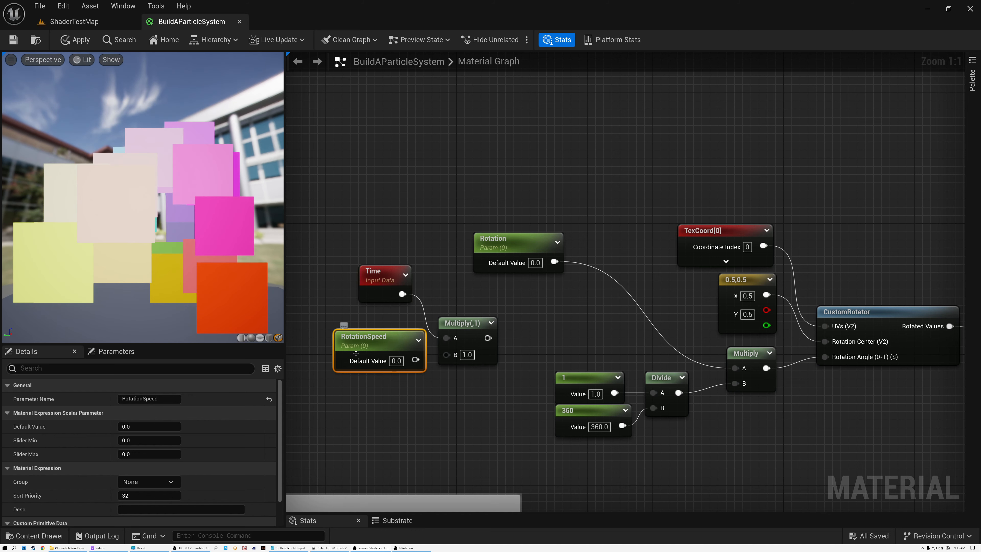
{"action": "left_click_drag", "start_coordinate": [415, 361], "coordinate": [446, 354]}
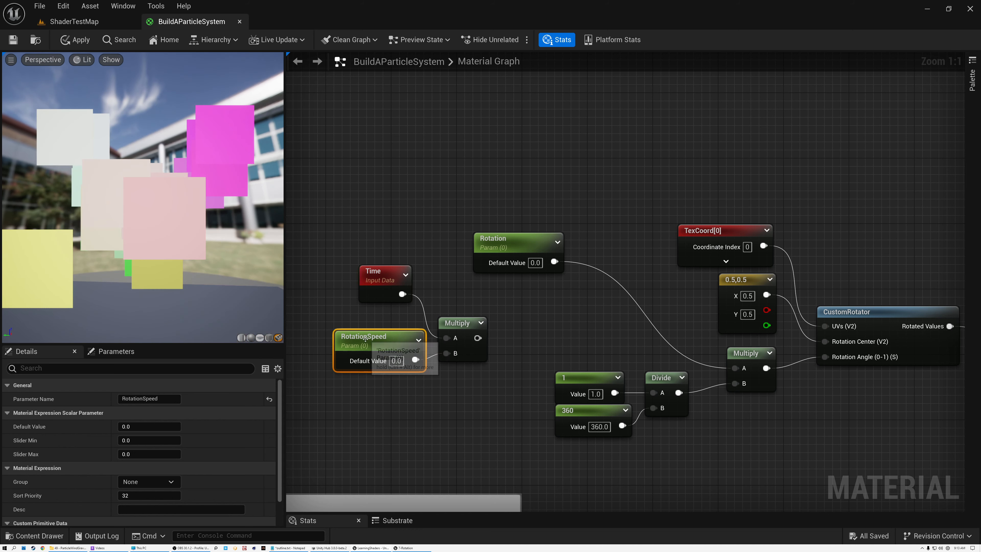
- Group the Time and Multiply nodes tightly around RotationSpeed and move the Rotation parameter above them
{"action": "left_click_drag", "start_coordinate": [390, 286], "coordinate": [396, 300]}
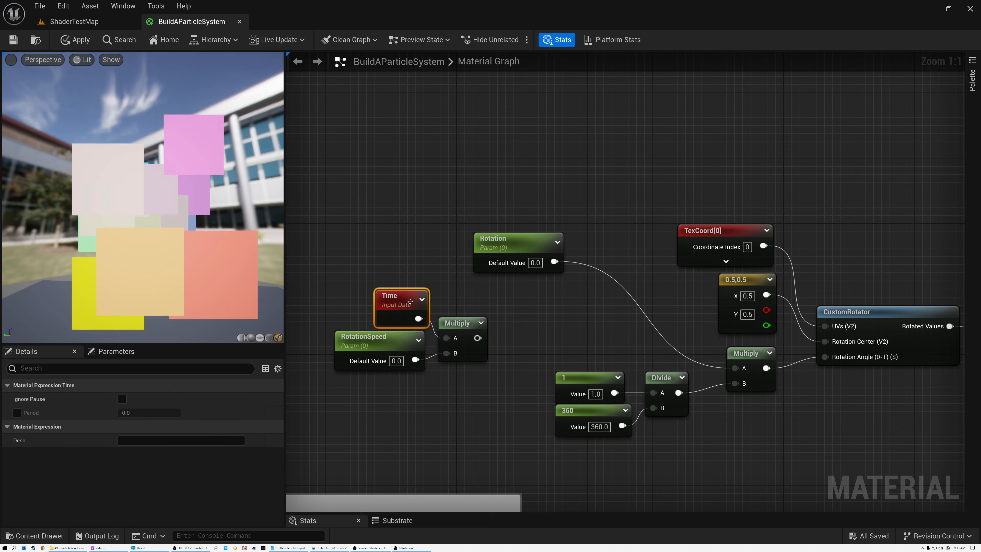
{"action": "left_click_drag", "start_coordinate": [460, 323], "coordinate": [462, 312]}
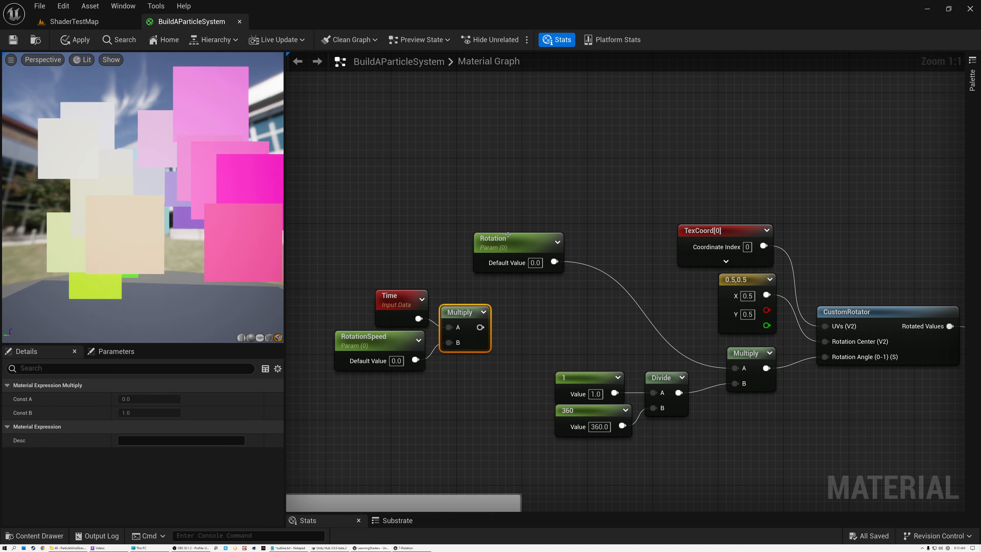
{"action": "left_click_drag", "start_coordinate": [524, 244], "coordinate": [425, 227]}
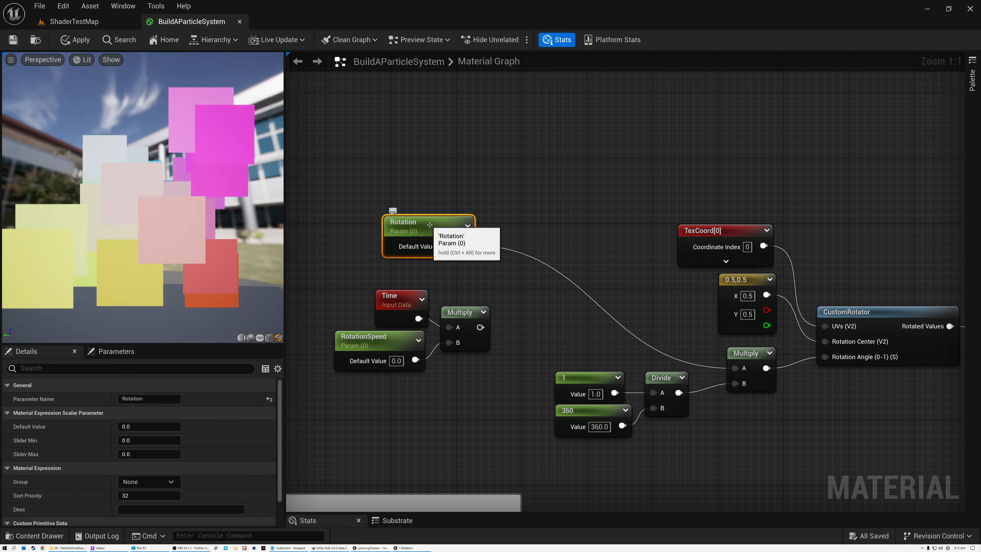
{"action": "double_click", "coordinate": [420, 223]}
{"action": "key", "text": "Return"}
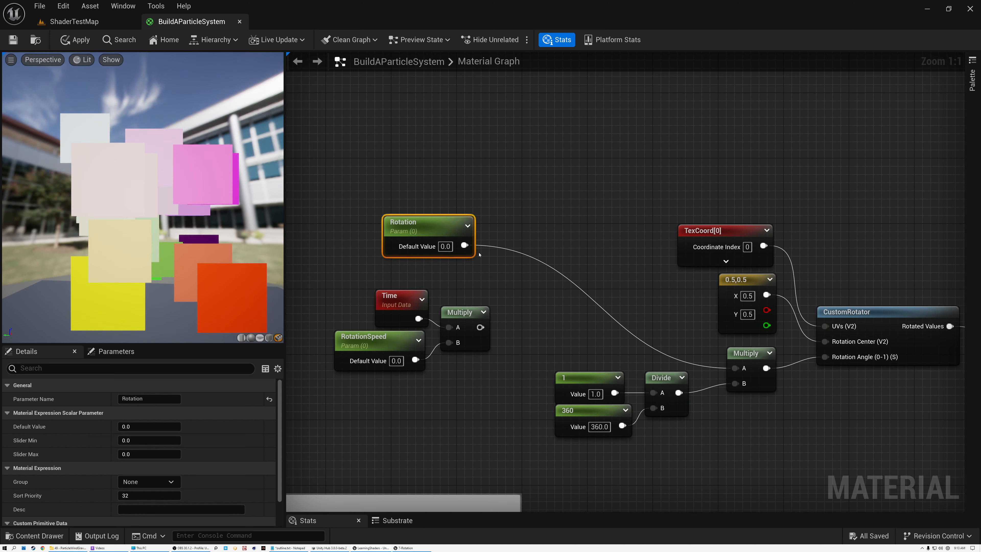
- Sum Rotation and the Time–RotationSpeed product in a new Add node, and feed it into input A of the CustomRotator's angle Multiply
{"action": "left_click_drag", "start_coordinate": [528, 295], "coordinate": [529, 295]}
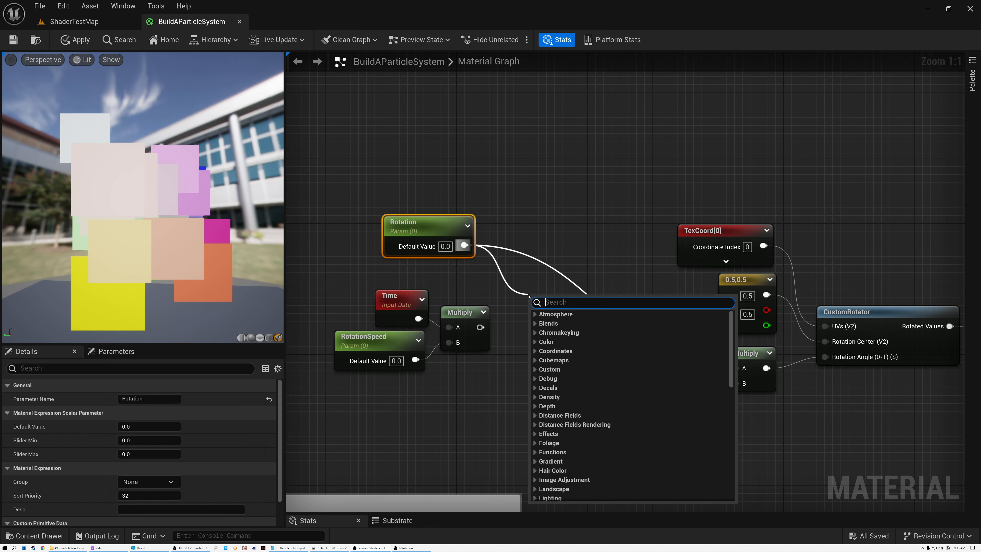
{"action": "type", "text": "add"}
{"action": "left_click", "coordinate": [548, 350]}
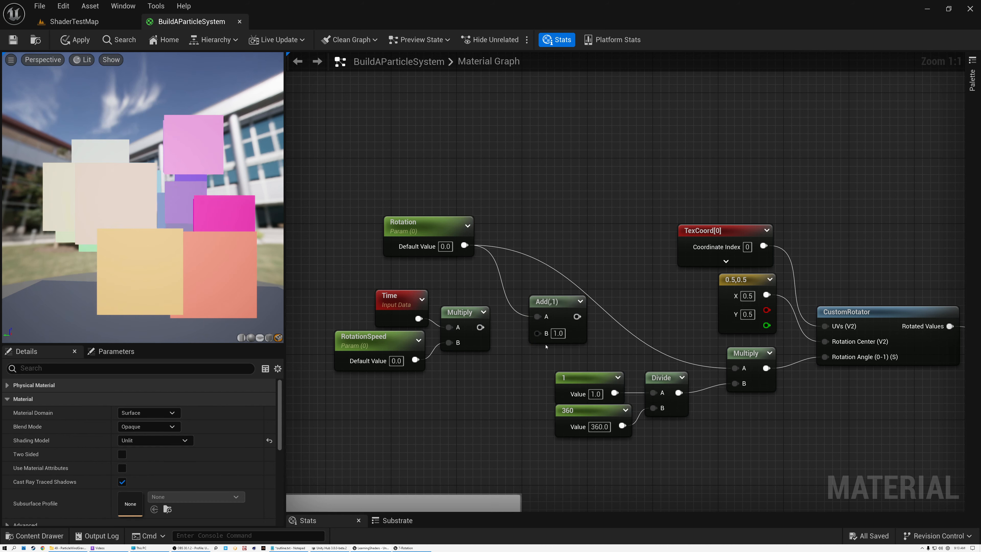
{"action": "left_click_drag", "start_coordinate": [539, 336], "coordinate": [538, 333]}
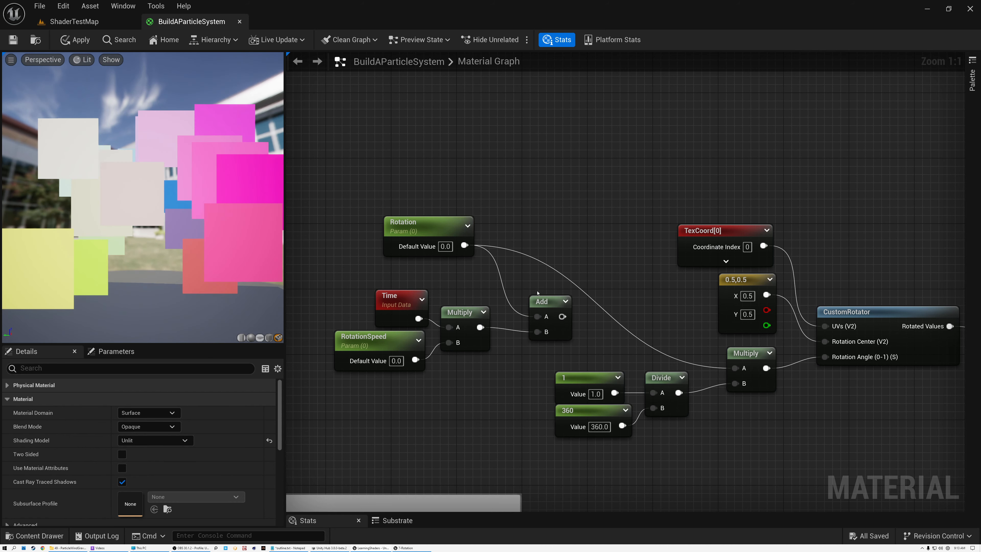
{"action": "left_click_drag", "start_coordinate": [560, 301], "coordinate": [536, 272]}
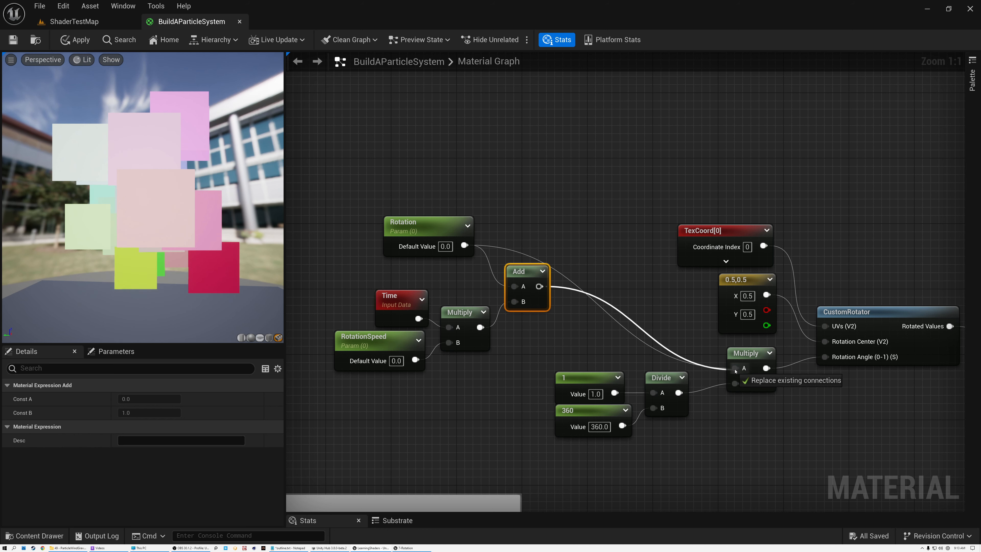
{"action": "left_click_drag", "start_coordinate": [735, 370], "coordinate": [735, 368]}
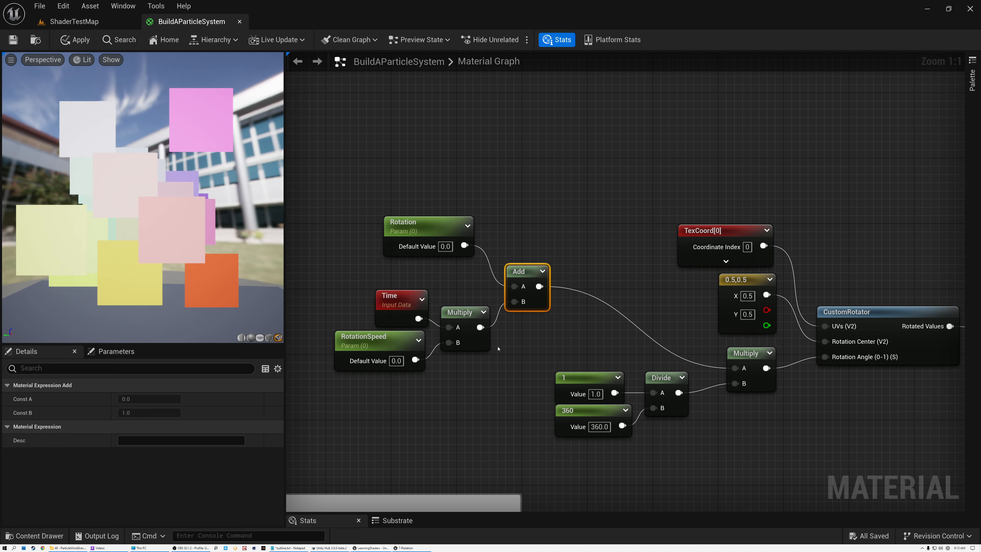
- Try a default value of 1 for the RotationSpeed parameter and settle on 30
{"action": "left_click", "coordinate": [369, 342]}
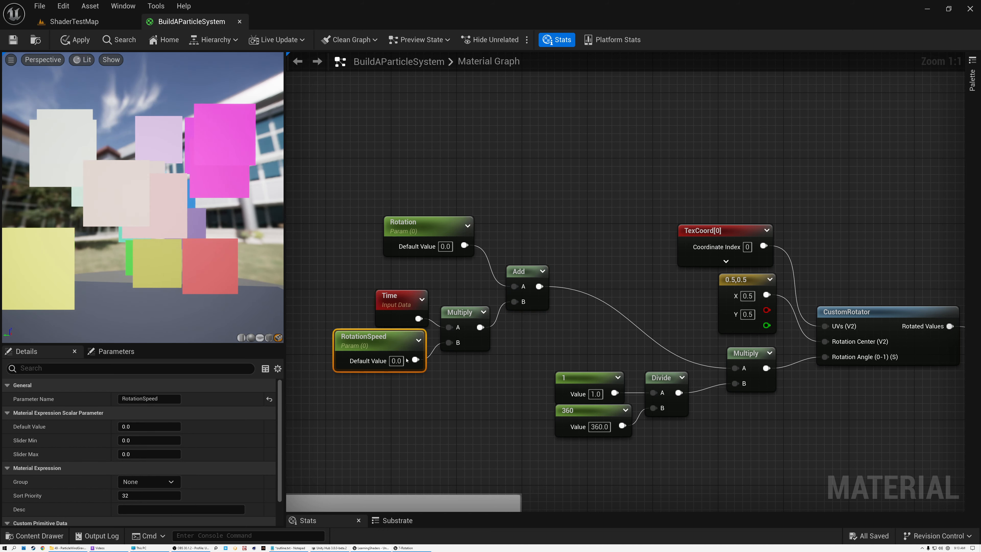
{"action": "left_click", "coordinate": [423, 222]}
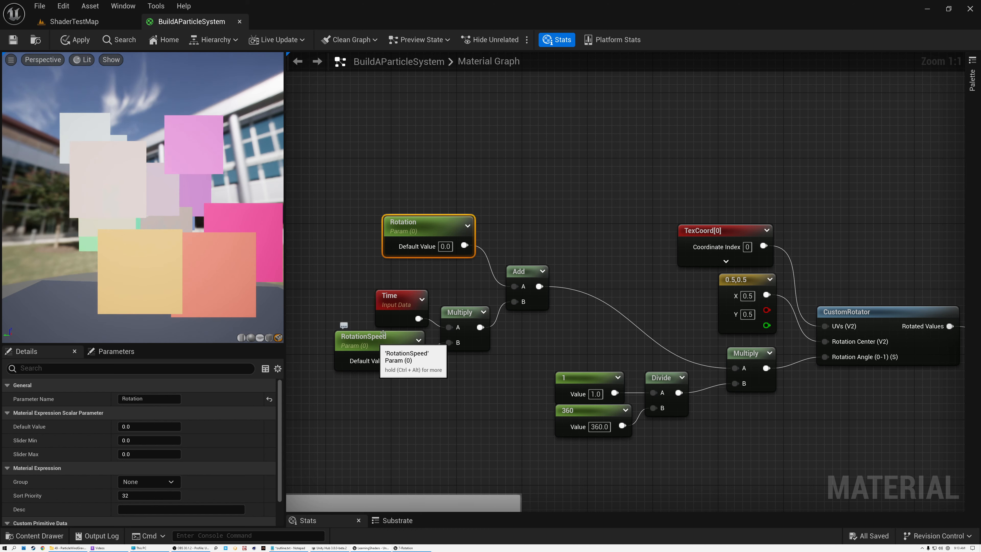
{"action": "left_click", "coordinate": [396, 361]}
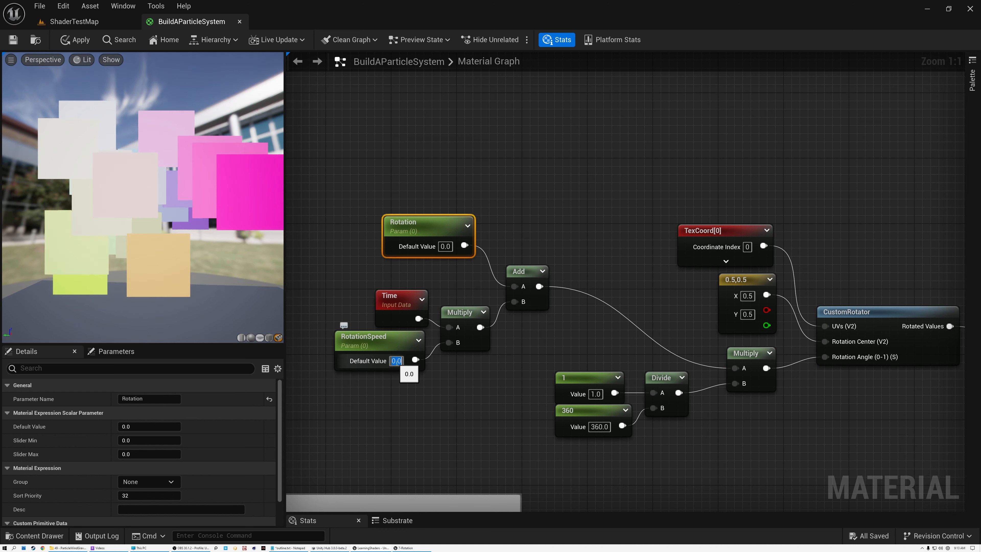
{"action": "type", "text": "1"}
{"action": "key", "text": "Return"}
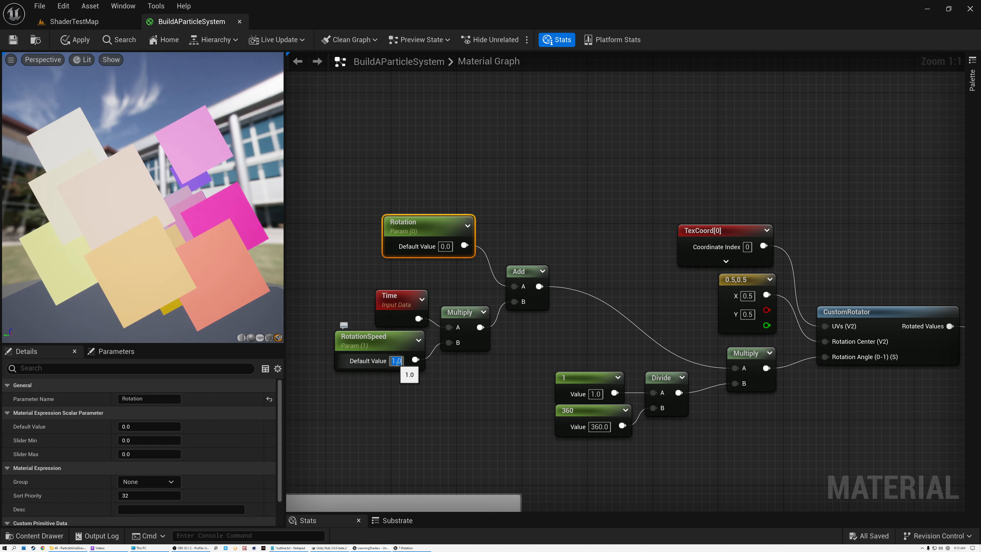
{"action": "type", "text": "30"}
{"action": "key", "text": "Return"}
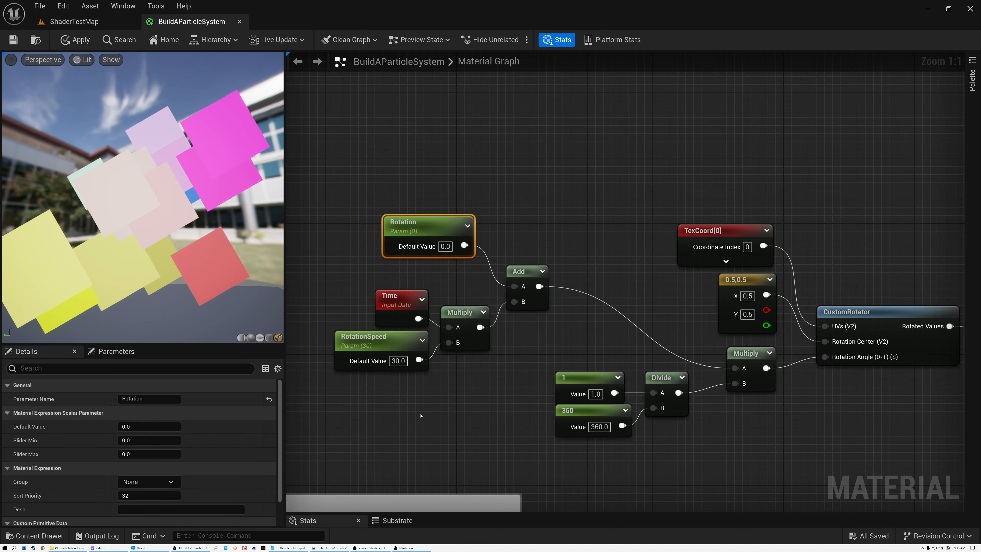
- In the Lifetime group, try a default value of 0.1 for the ParticleSpeed parameter and settle on 0.05
{"action": "scroll", "coordinate": [506, 357], "scroll_direction": "down", "scroll_amount": 4}
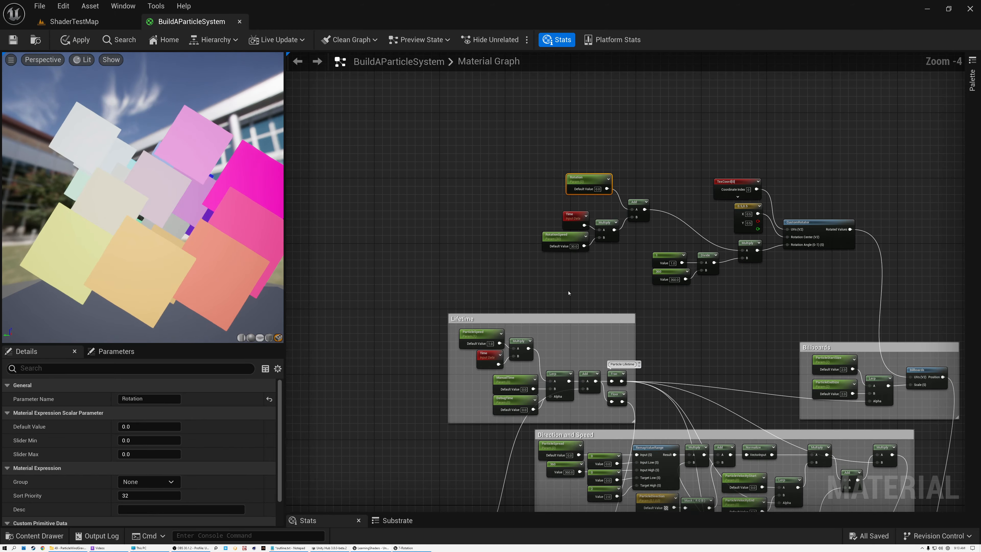
{"action": "scroll", "coordinate": [563, 294], "scroll_direction": "up", "scroll_amount": 4}
{"action": "right_click_drag", "start_coordinate": [560, 294], "coordinate": [543, 156]}
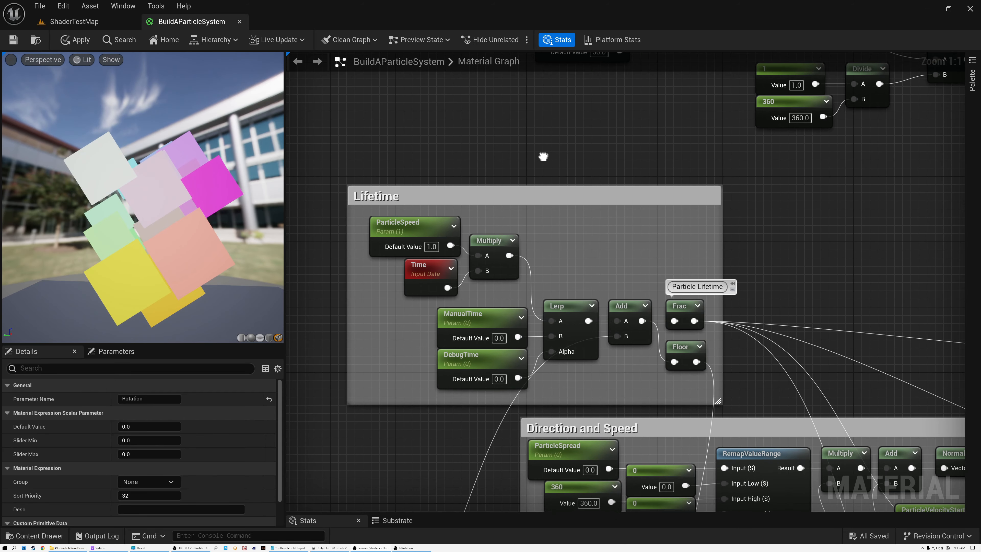
{"action": "left_click", "coordinate": [409, 222]}
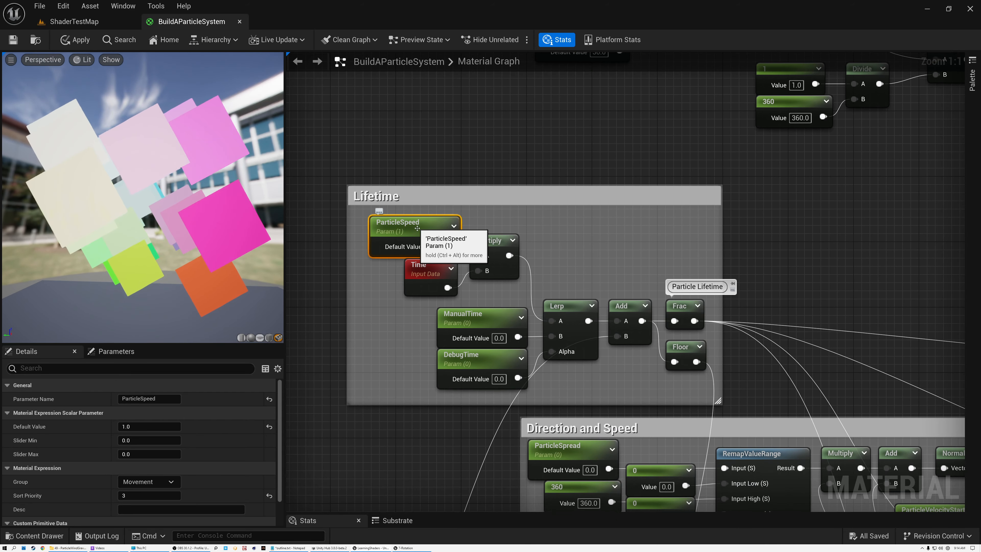
{"action": "left_click", "coordinate": [432, 247]}
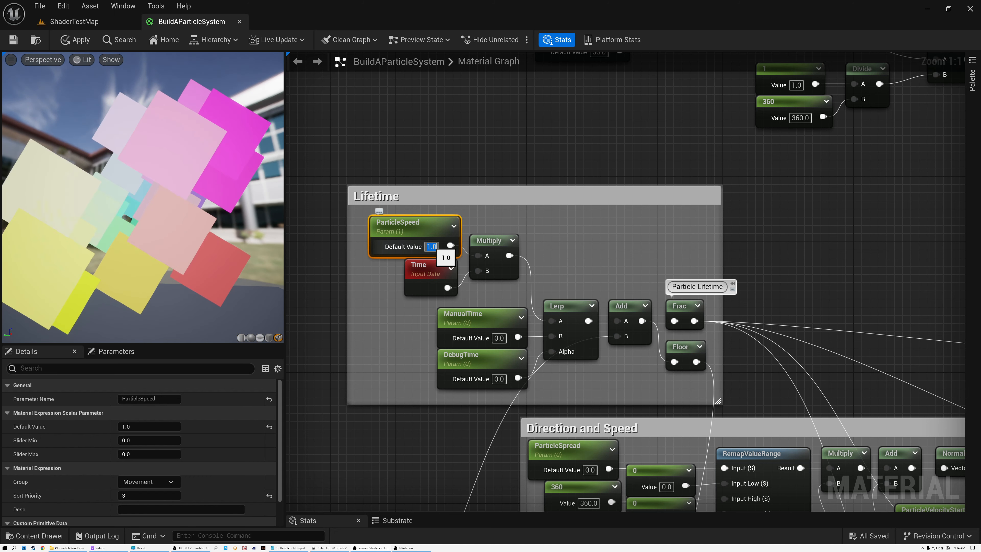
{"action": "type", "text": "0.1"}
{"action": "key", "text": "Return"}
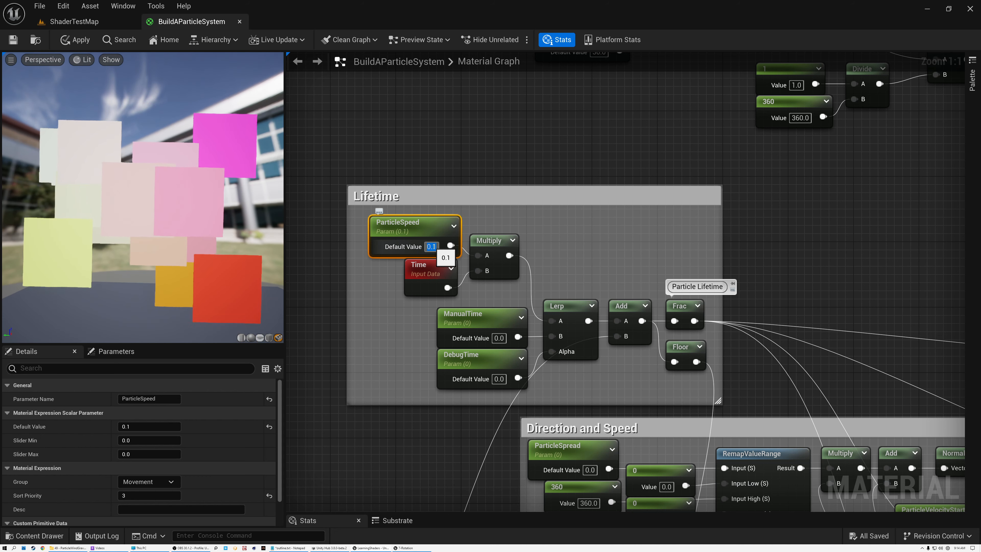
{"action": "type", "text": "0.05"}
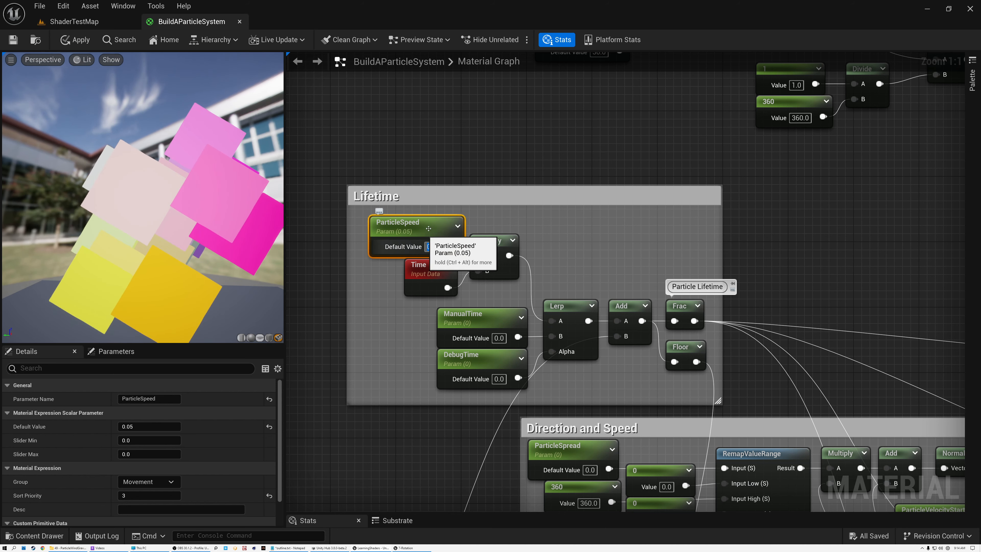
{"action": "key", "text": "Return"}
{"action": "right_click_drag", "start_coordinate": [493, 143], "coordinate": [373, 397]}
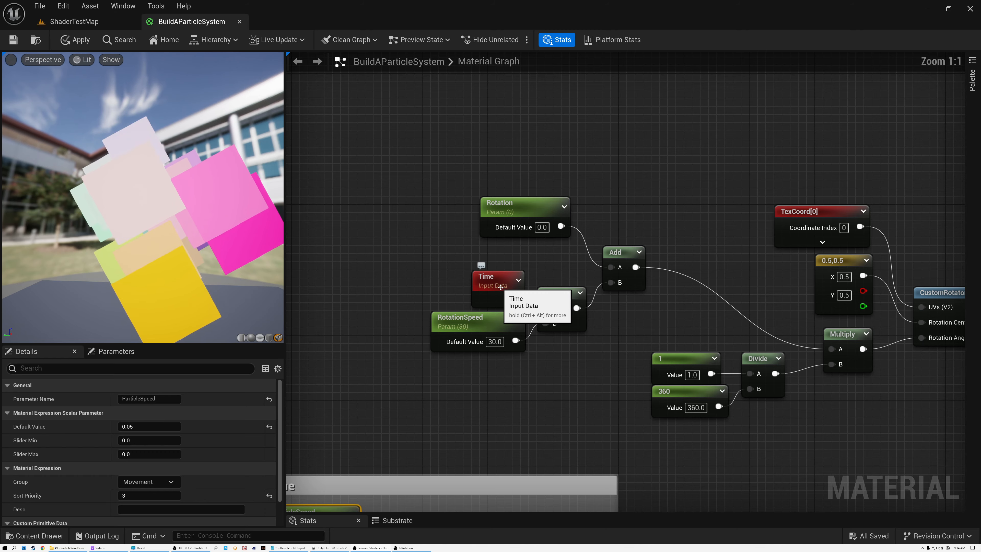
{"action": "scroll", "coordinate": [501, 286], "scroll_direction": "up", "scroll_amount": 3}
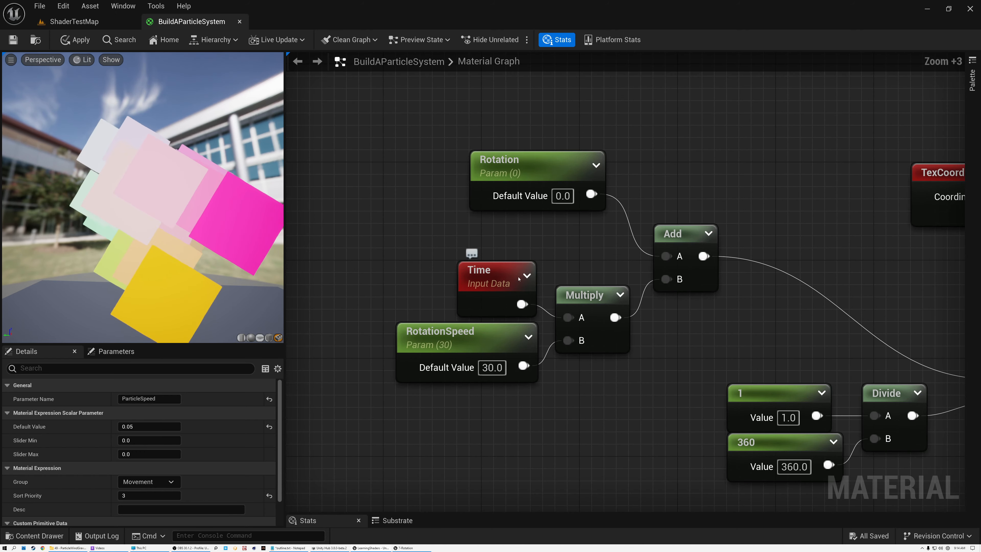
- Try a default value of 0 for the RotationSpeed parameter together with a default of 30 for the Rotation parameter
{"action": "left_click_drag", "start_coordinate": [408, 267], "coordinate": [617, 424]}
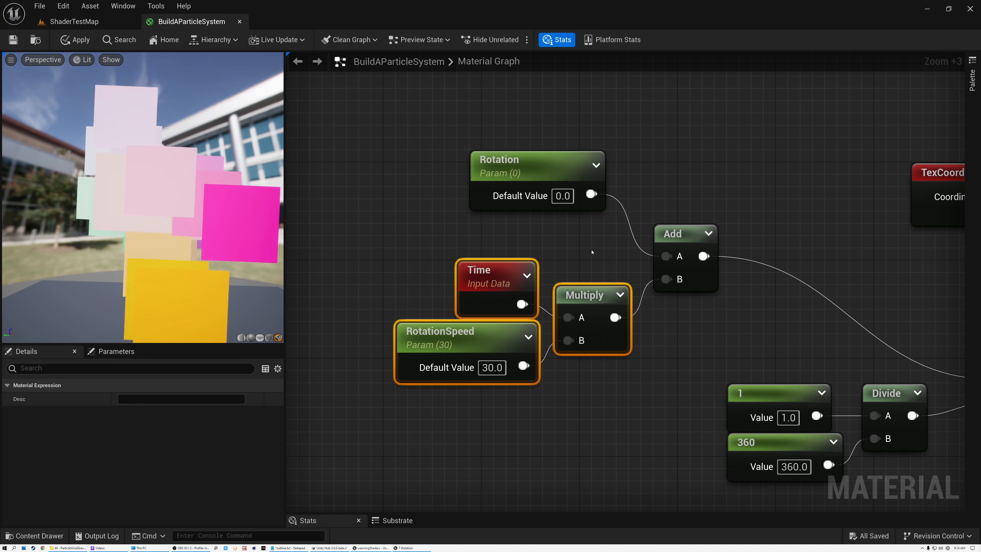
{"action": "left_click", "coordinate": [571, 202]}
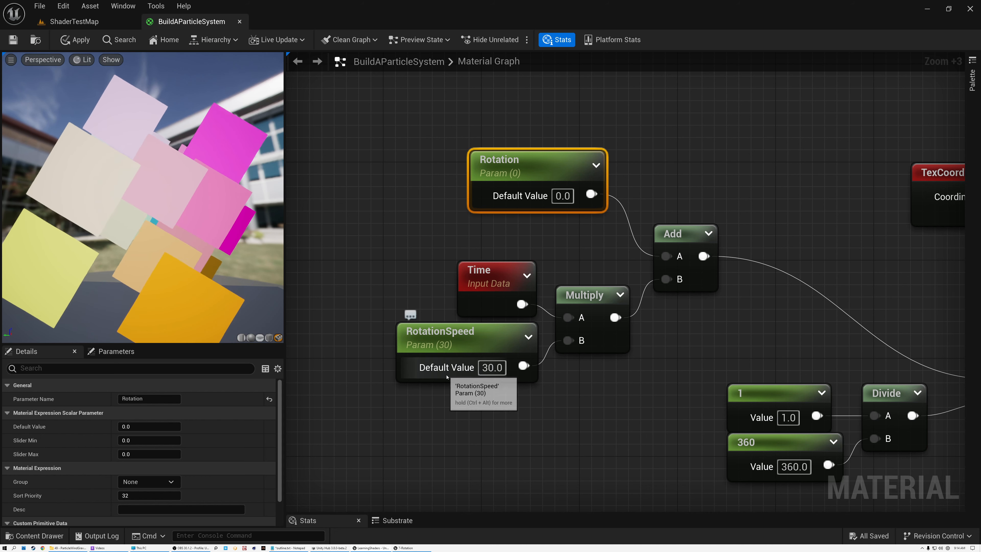
{"action": "left_click", "coordinate": [488, 368]}
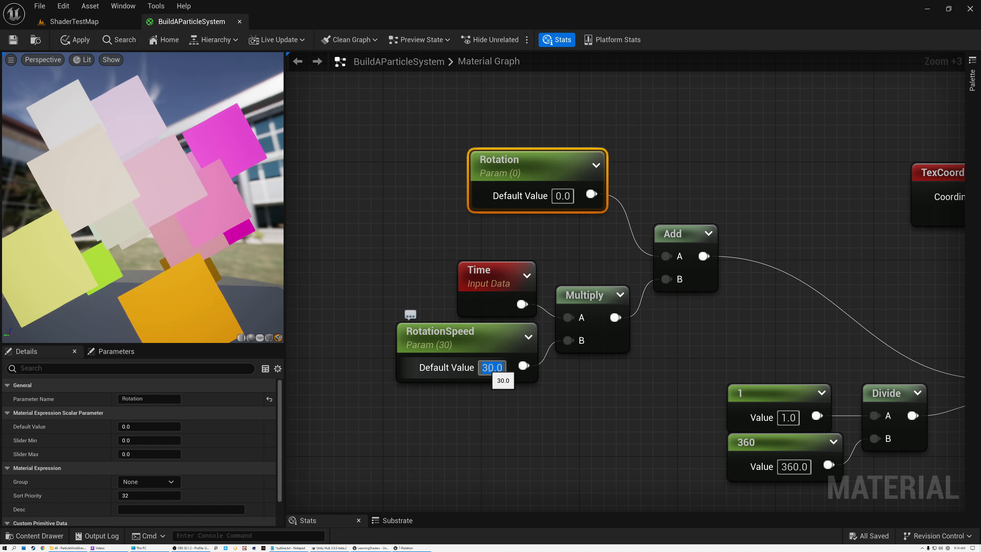
{"action": "type", "text": "0"}
{"action": "key", "text": "Return"}
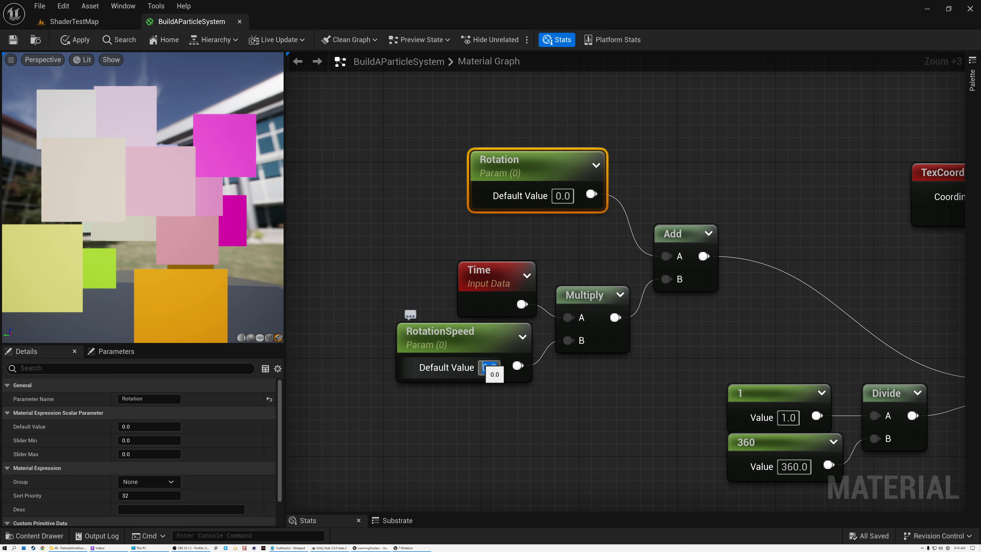
{"action": "left_click", "coordinate": [563, 196]}
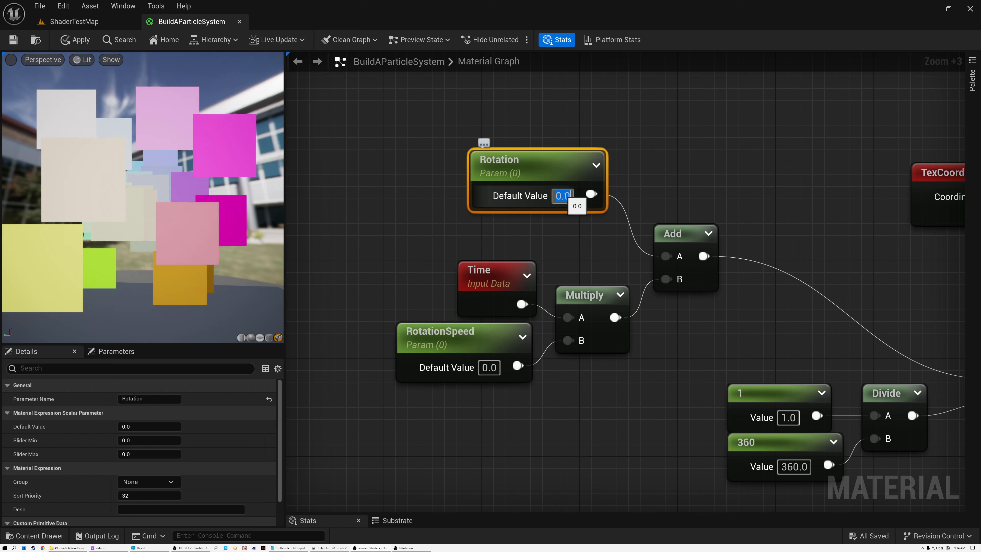
{"action": "type", "text": "30"}
{"action": "key", "text": "Return"}
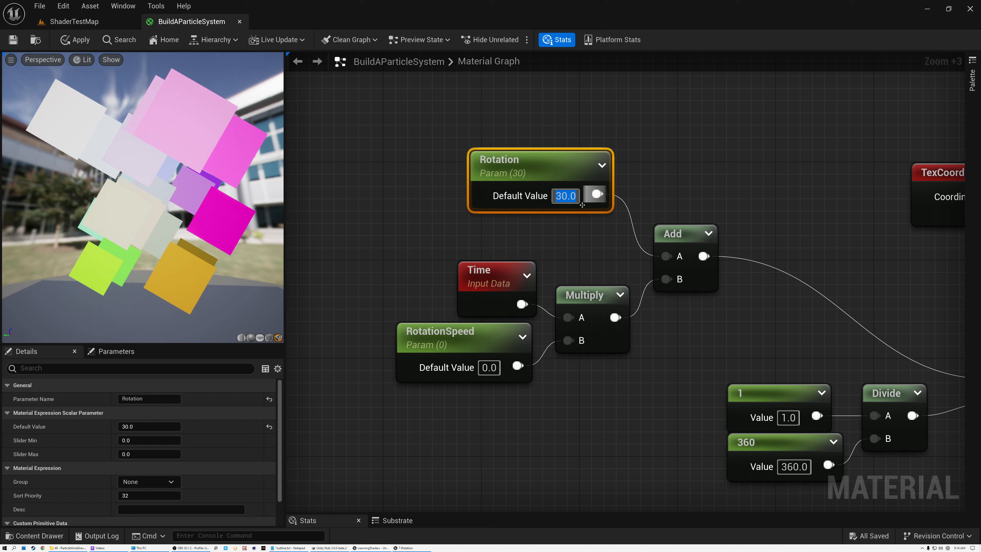
- Return the Rotation parameter's default value to 0 and the RotationSpeed default value to 30
{"action": "type", "text": "0"}
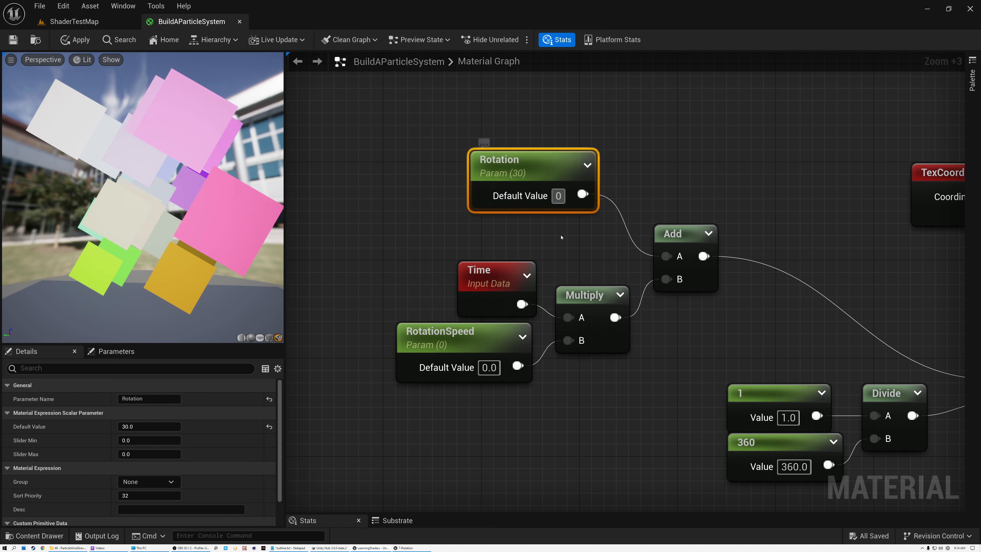
{"action": "left_click", "coordinate": [488, 368]}
{"action": "type", "text": "30"}
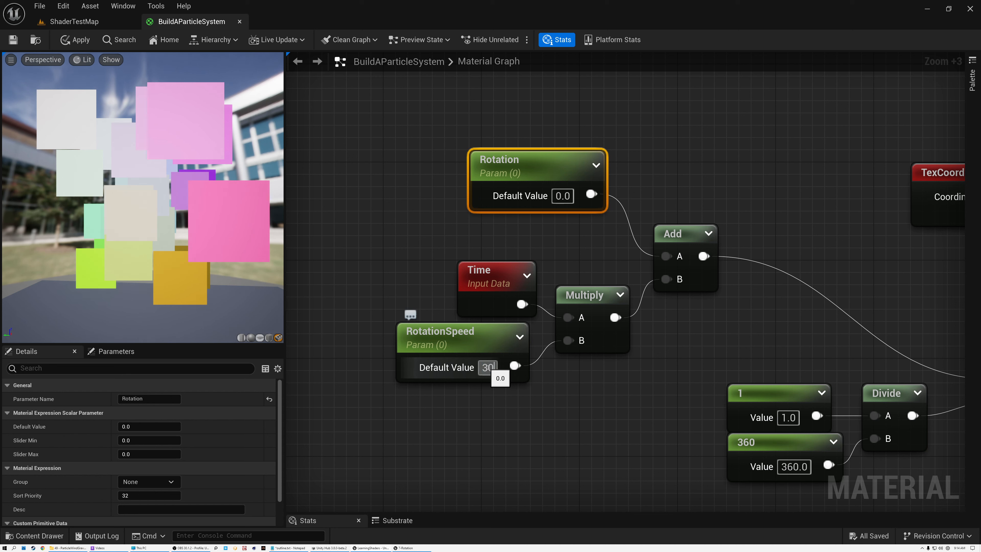
{"action": "key", "text": "Return"}
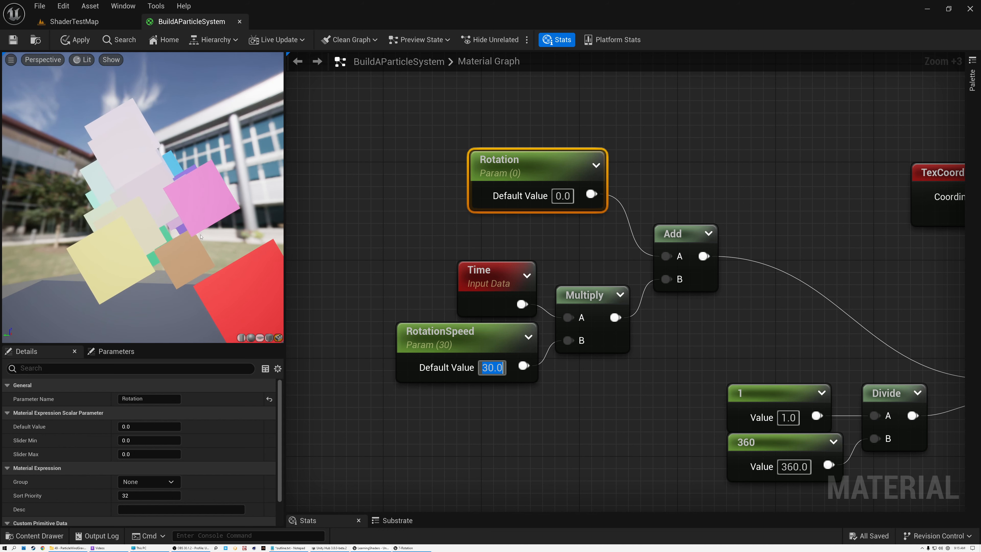
- Examine the Vector Noise node in Random Values and how the Multiply and Subtract nodes in Position Offset remap its output
{"action": "scroll", "coordinate": [614, 340], "scroll_direction": "down", "scroll_amount": 4}
{"action": "right_click_drag", "start_coordinate": [630, 377], "coordinate": [517, 171]}
{"action": "scroll", "coordinate": [517, 171], "scroll_direction": "down", "scroll_amount": 2}
{"action": "right_click_drag", "start_coordinate": [592, 261], "coordinate": [615, 53]}
{"action": "right_click_drag", "start_coordinate": [420, 240], "coordinate": [422, 137]}
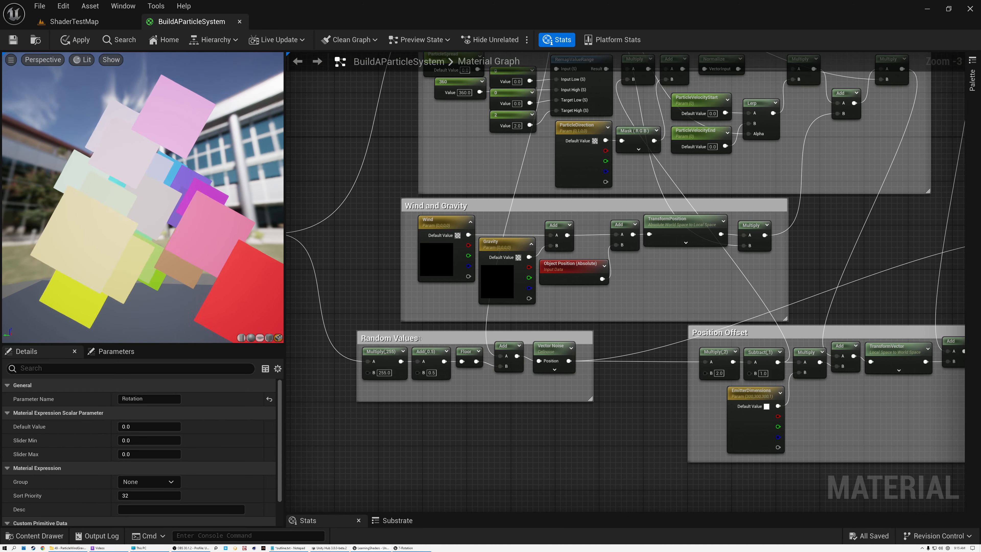
{"action": "scroll", "coordinate": [419, 338], "scroll_direction": "up", "scroll_amount": 3}
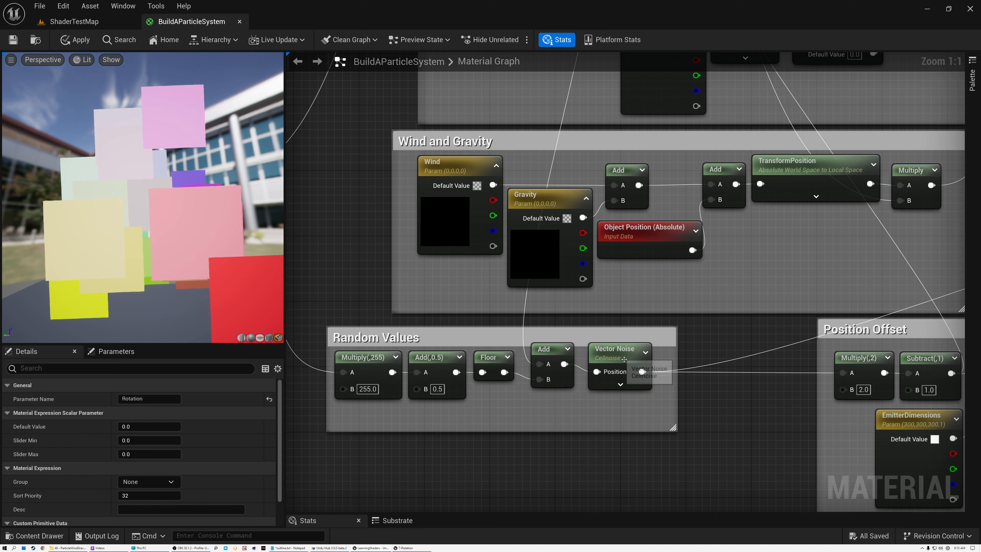
{"action": "left_click", "coordinate": [620, 352]}
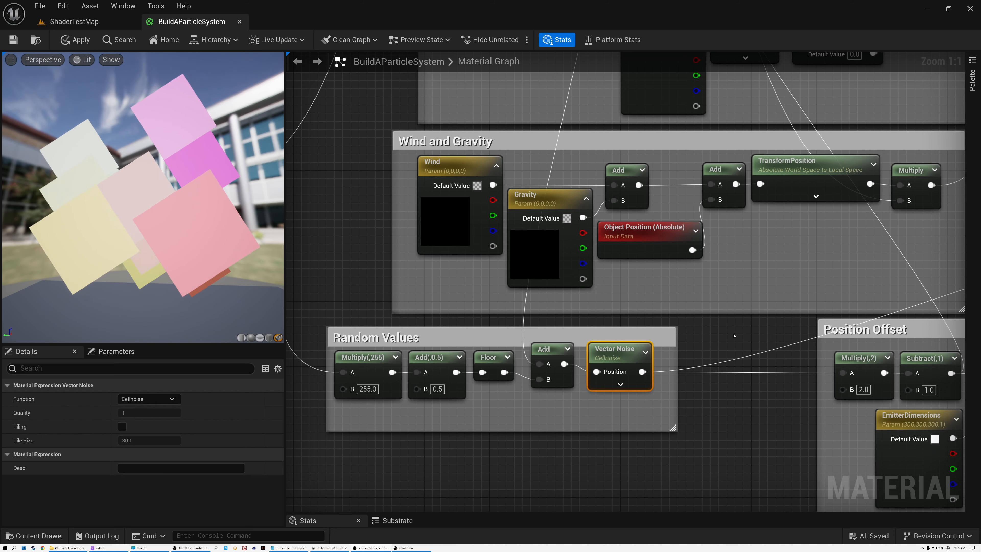
{"action": "right_click_drag", "start_coordinate": [733, 336], "coordinate": [482, 322]}
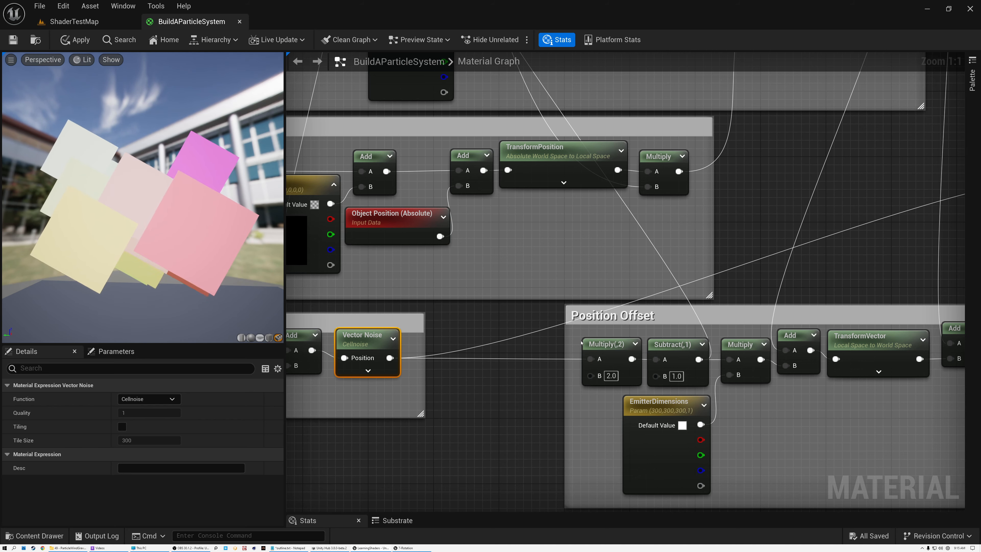
{"action": "left_click", "coordinate": [608, 343]}
{"action": "left_click", "coordinate": [662, 344]}
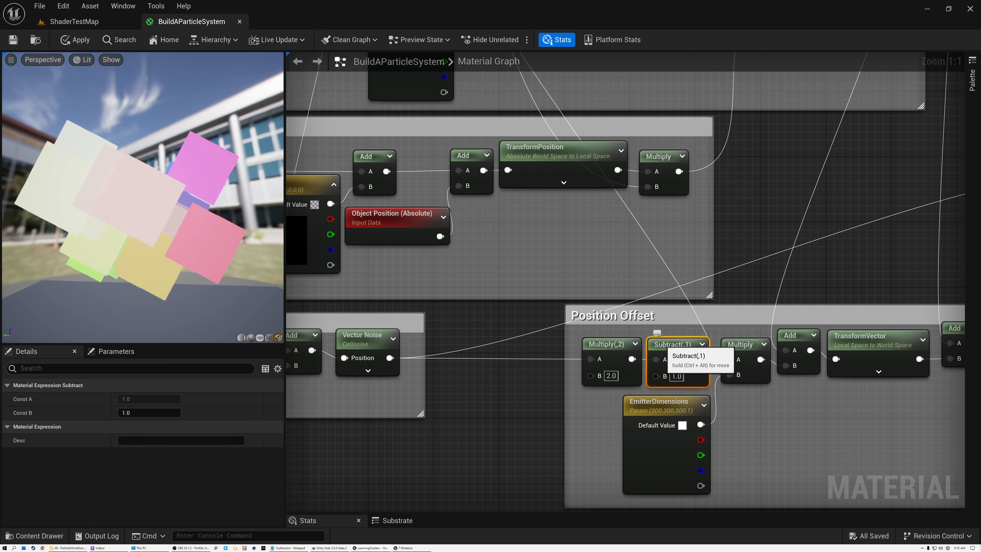
{"action": "left_click", "coordinate": [607, 343]}
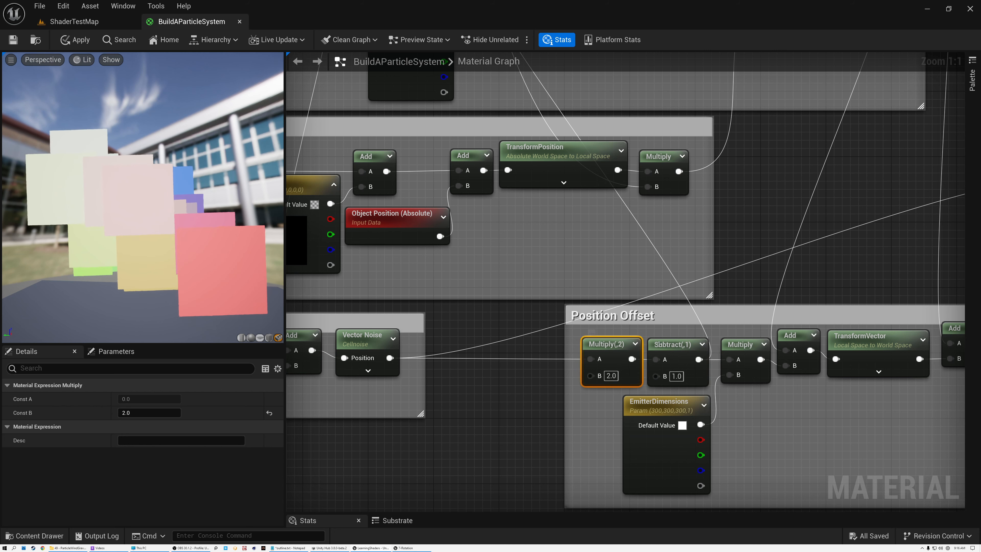
{"action": "left_click", "coordinate": [661, 344]}
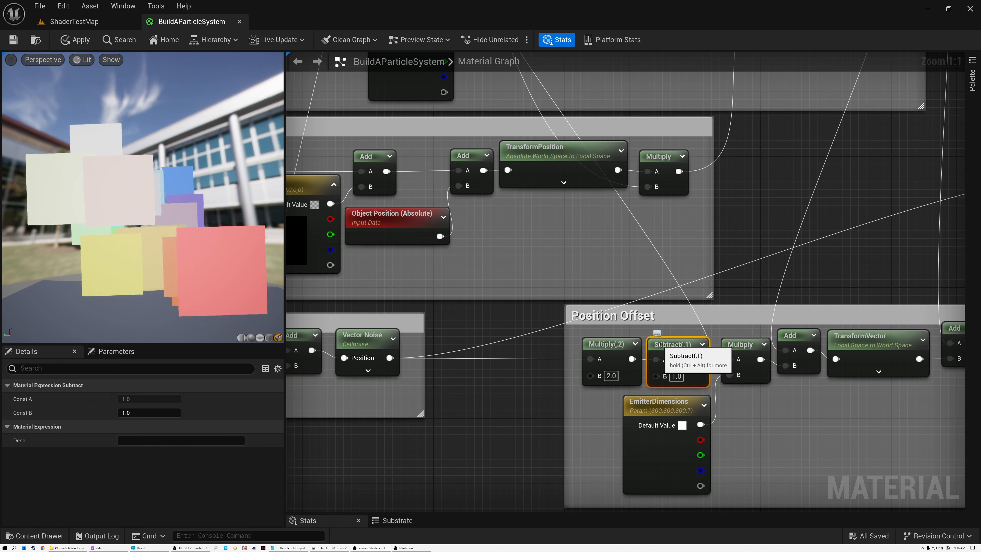
- Feed the output of the Position Offset Subtract node into a new SplitComponents node placed above the Rotation parameter
{"action": "scroll", "coordinate": [660, 344], "scroll_direction": "down", "scroll_amount": 5}
{"action": "right_click_drag", "start_coordinate": [711, 280], "coordinate": [696, 384]}
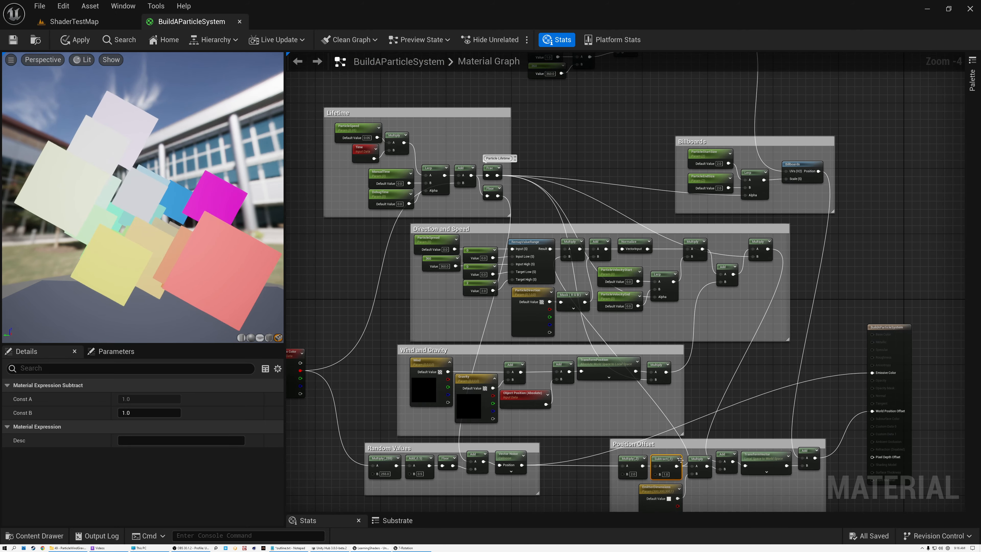
{"action": "left_click_drag", "start_coordinate": [675, 465], "coordinate": [393, 222]}
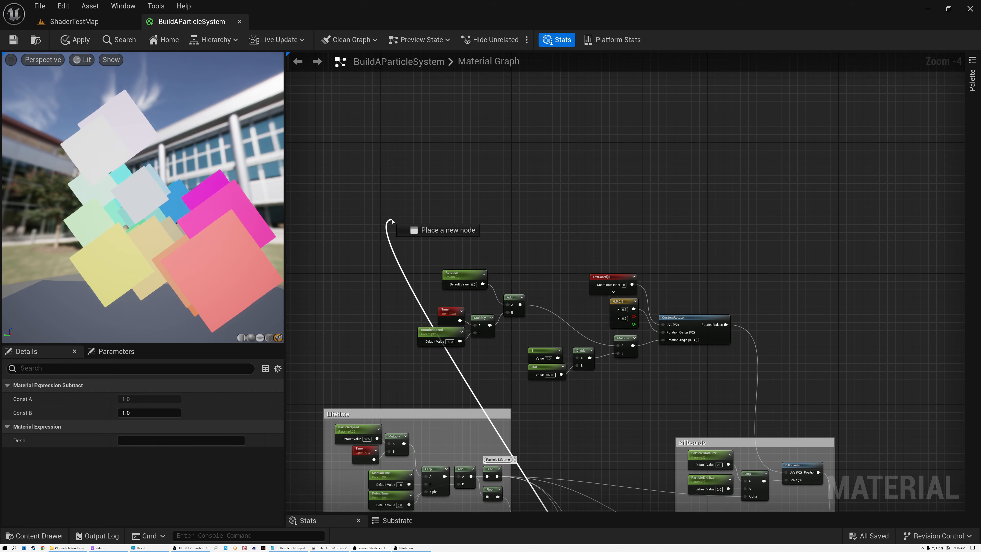
{"action": "left_click_drag", "start_coordinate": [392, 221], "coordinate": [391, 223]}
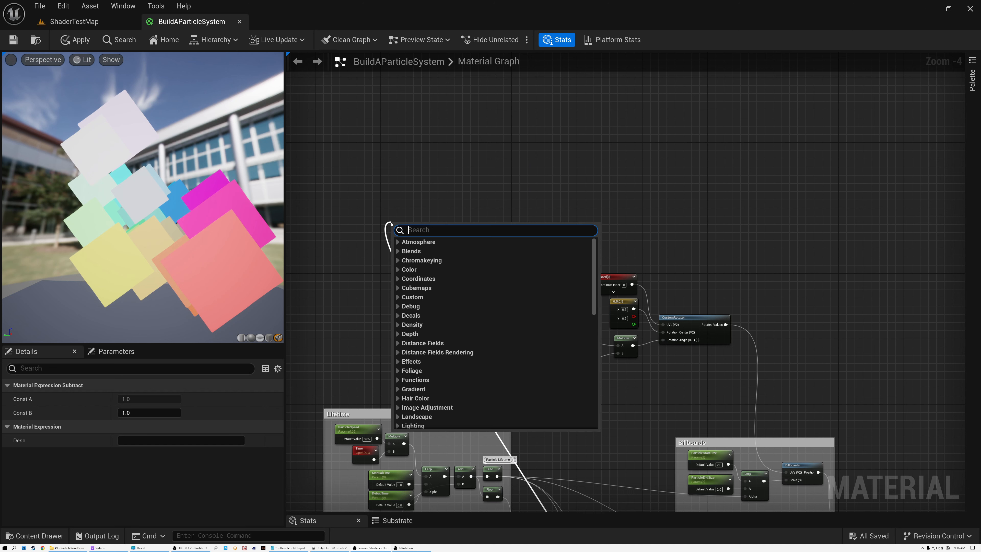
{"action": "type", "text": "split"}
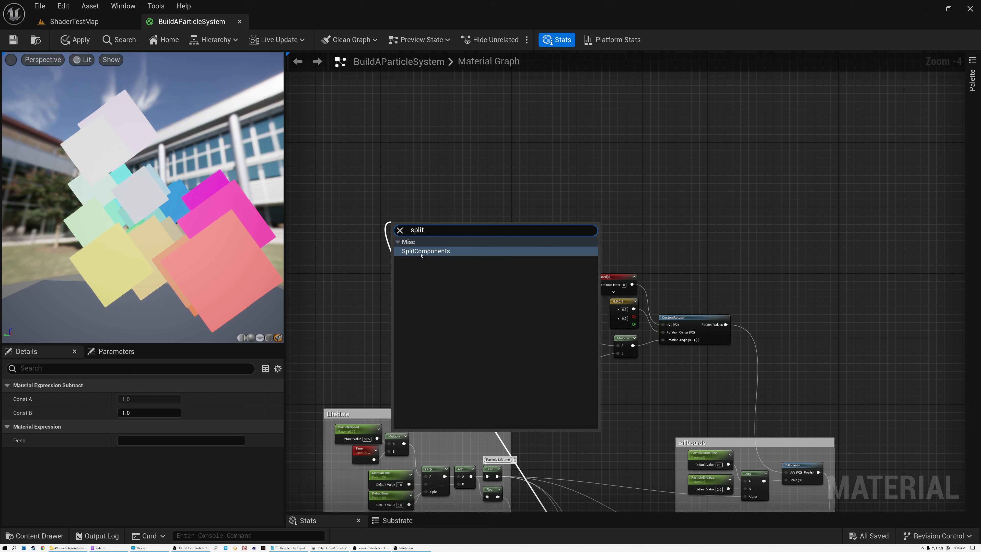
{"action": "left_click", "coordinate": [421, 252]}
{"action": "scroll", "coordinate": [417, 236], "scroll_direction": "up", "scroll_amount": 1}
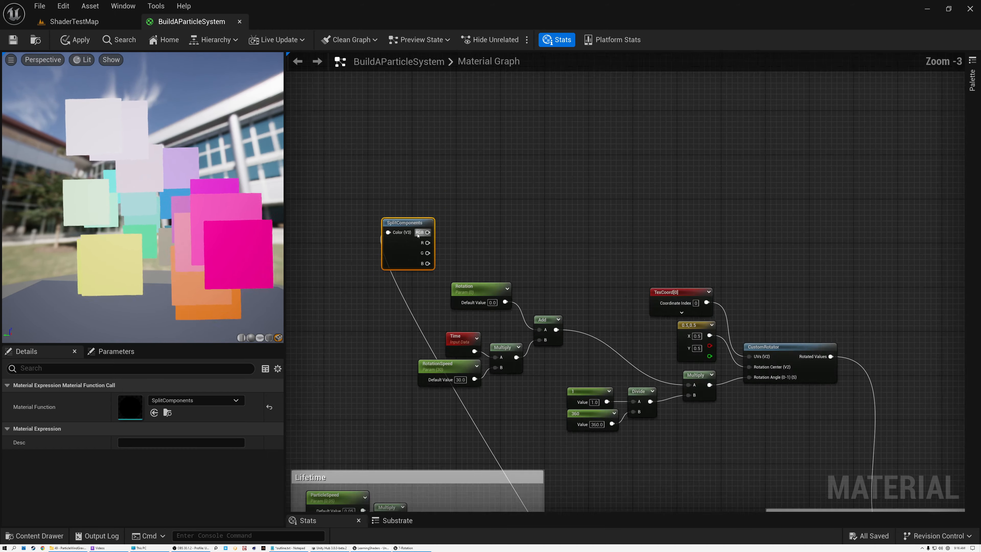
{"action": "scroll", "coordinate": [417, 236], "scroll_direction": "up", "scroll_amount": 3}
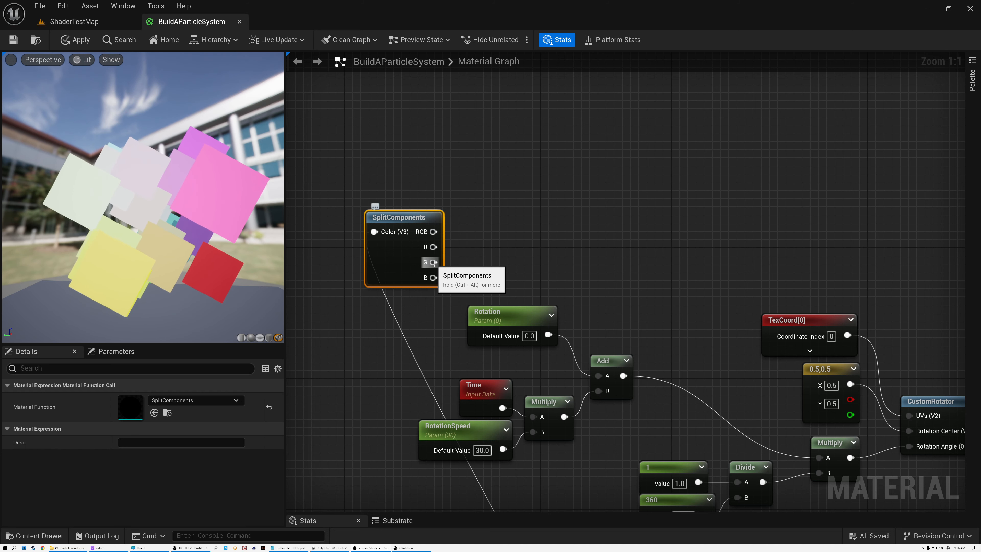
- Create a Multiply node from the G output of SplitComponents and set its B value to 180
{"action": "left_click_drag", "start_coordinate": [434, 263], "coordinate": [531, 256]}
{"action": "type", "text": "mul"}
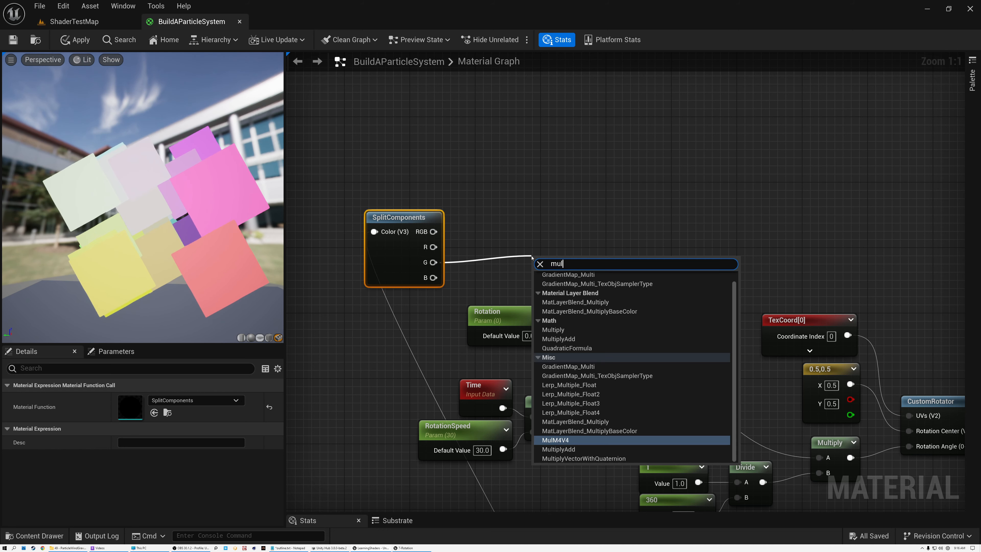
{"action": "left_click", "coordinate": [556, 330]}
{"action": "left_click_drag", "start_coordinate": [558, 264], "coordinate": [525, 247]}
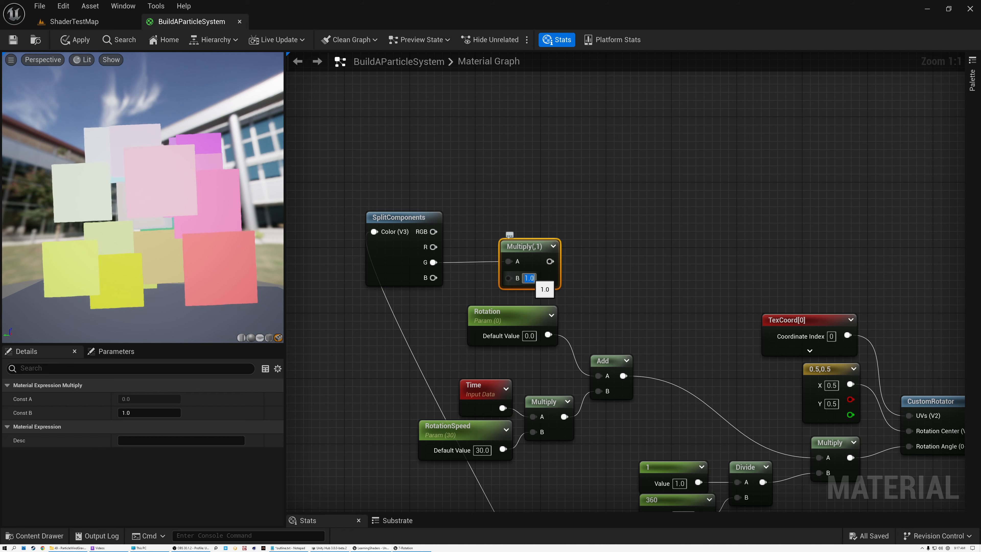
{"action": "type", "text": "180"}
{"action": "key", "text": "Return"}
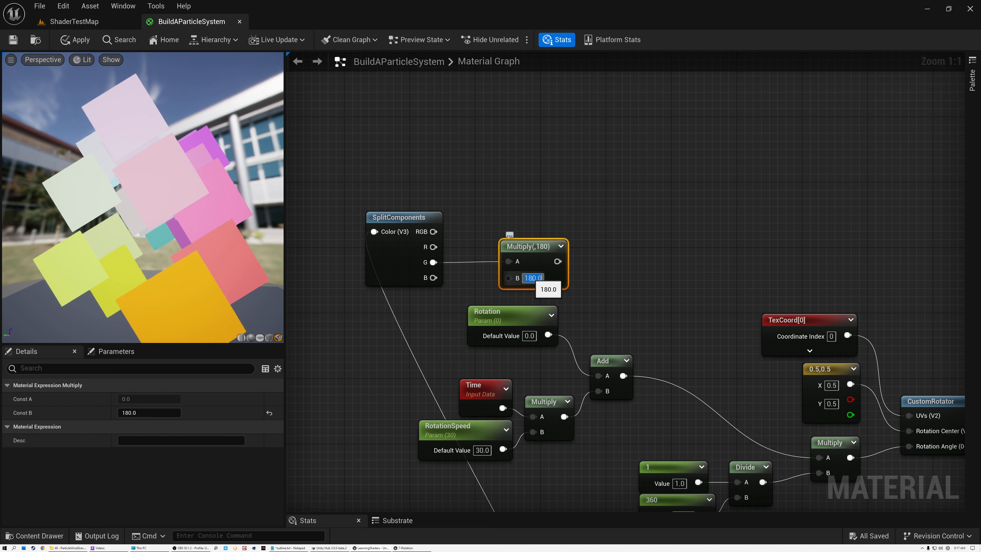
- Move the Multiply by 180 closer to SplitComponents and shift the Rotation, Time, RotationSpeed, Multiply and Add nodes beneath them
{"action": "left_click_drag", "start_coordinate": [532, 249], "coordinate": [523, 250]}
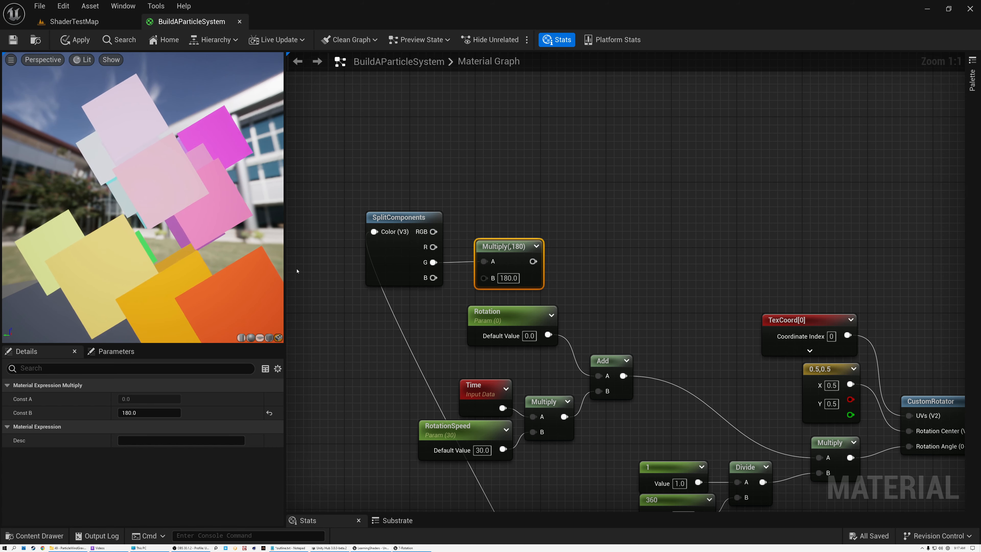
{"action": "left_click_drag", "start_coordinate": [433, 326], "coordinate": [606, 459]}
{"action": "left_click_drag", "start_coordinate": [613, 361], "coordinate": [516, 362]}
- Try multiplying the 180-scaled random value by the rotation sum and feeding the product into input A of the CustomRotator's angle Multiply
{"action": "left_click_drag", "start_coordinate": [532, 262], "coordinate": [588, 318]}
{"action": "type", "text": "m"}
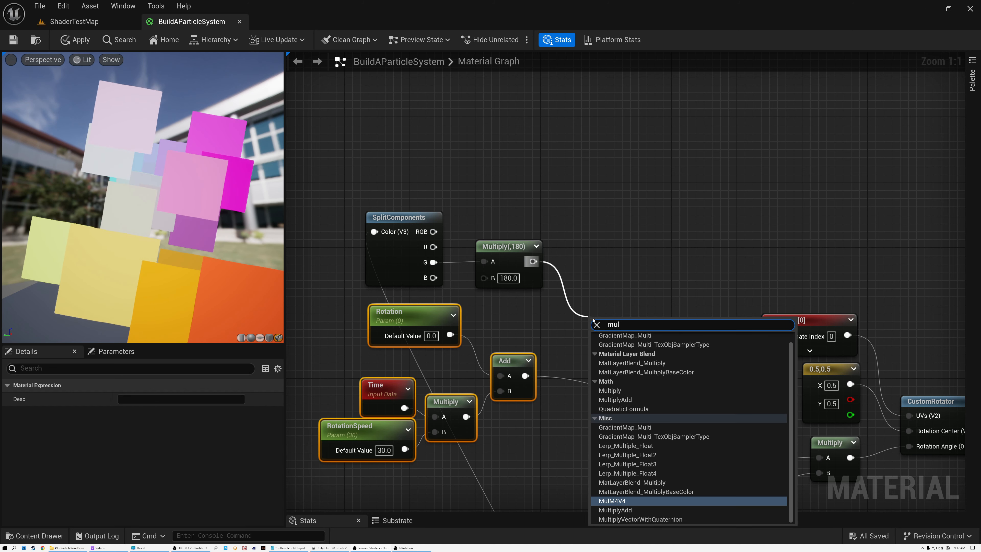
{"action": "type", "text": "ul"}
{"action": "left_click", "coordinate": [617, 388]}
{"action": "left_click_drag", "start_coordinate": [525, 375], "coordinate": [579, 317]}
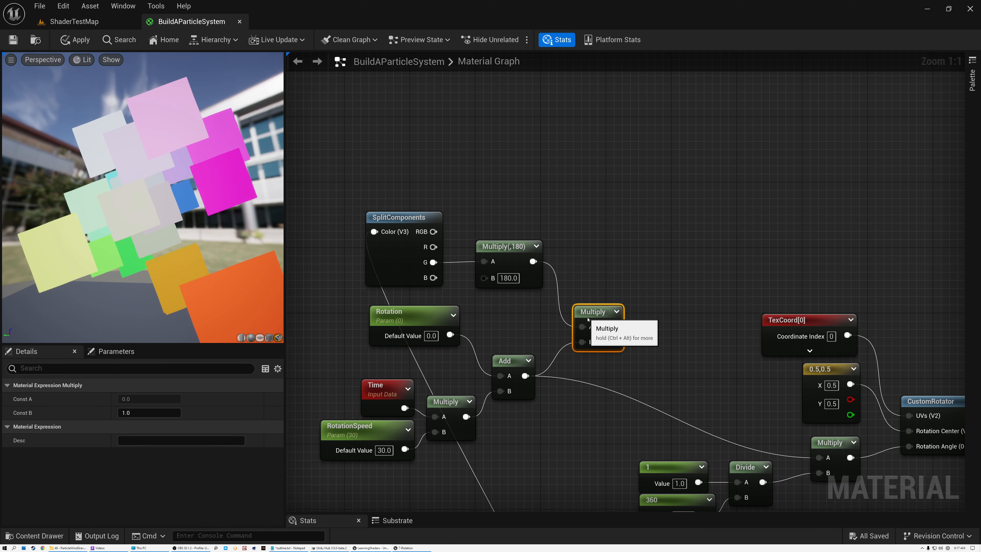
{"action": "right_click_drag", "start_coordinate": [645, 365], "coordinate": [627, 292]}
{"action": "left_click_drag", "start_coordinate": [595, 253], "coordinate": [799, 383]}
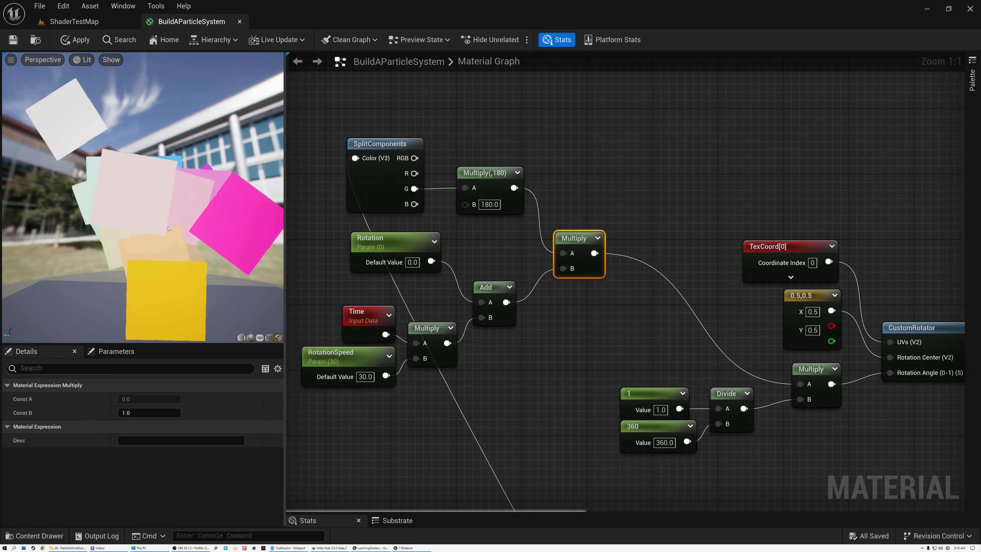
- Sum the 180-scaled random value and the rotation sum in a new Add node, and feed it into input A of the angle Multiply
{"action": "left_click_drag", "start_coordinate": [384, 111], "coordinate": [493, 194]}
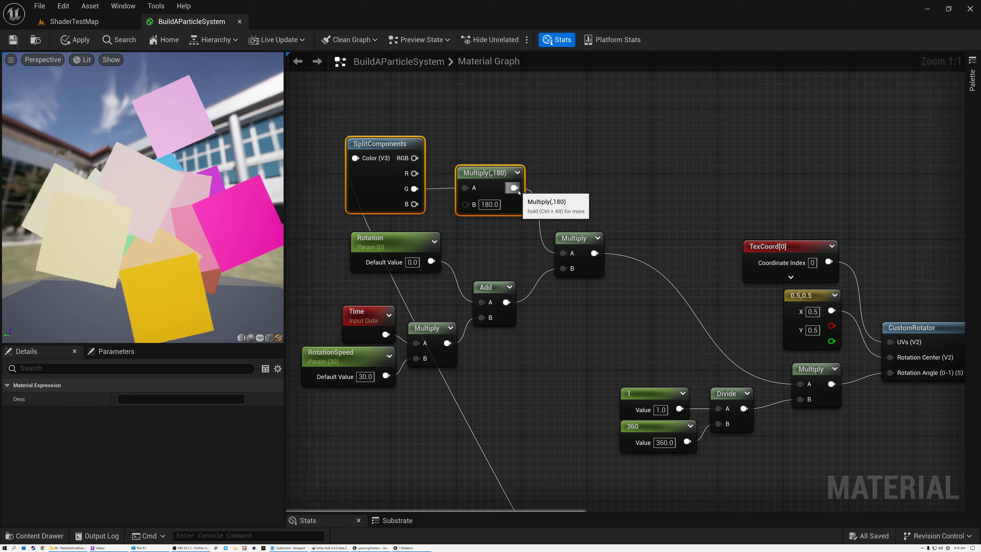
{"action": "left_click_drag", "start_coordinate": [513, 188], "coordinate": [584, 198]}
{"action": "type", "text": "add"}
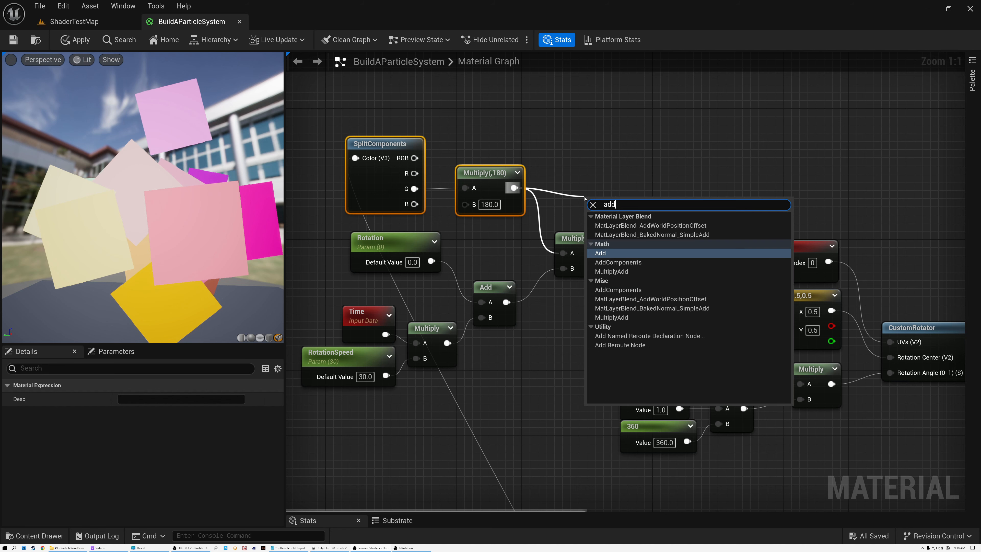
{"action": "left_click", "coordinate": [602, 244]}
{"action": "left_click_drag", "start_coordinate": [506, 302], "coordinate": [799, 384]}
{"action": "left_click", "coordinate": [608, 204]}
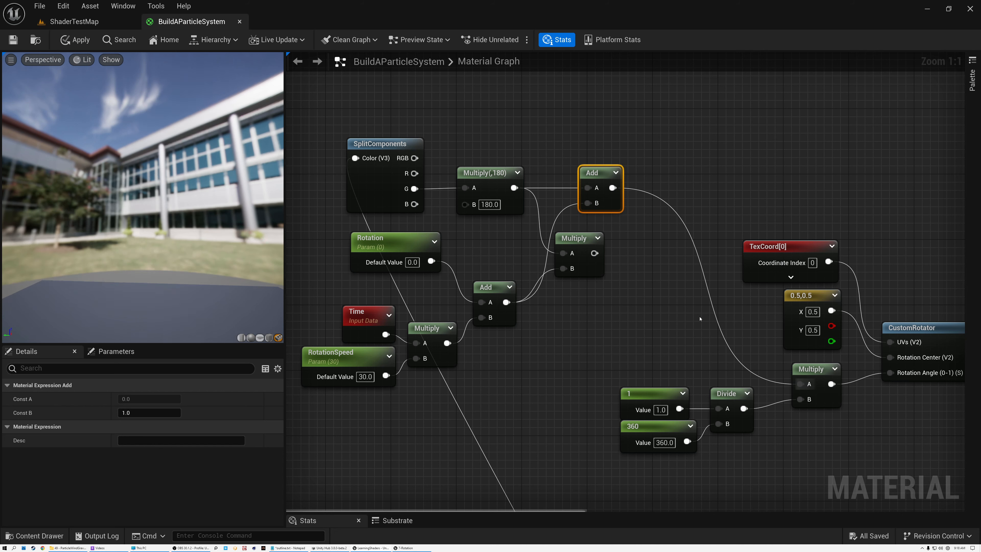
- Delete the unused Multiply node and move the new Add between the Multiply by 180 and the rotation sum
{"action": "left_click", "coordinate": [577, 238]}
{"action": "key", "text": "Delete"}
{"action": "left_click_drag", "start_coordinate": [594, 173], "coordinate": [554, 222]}
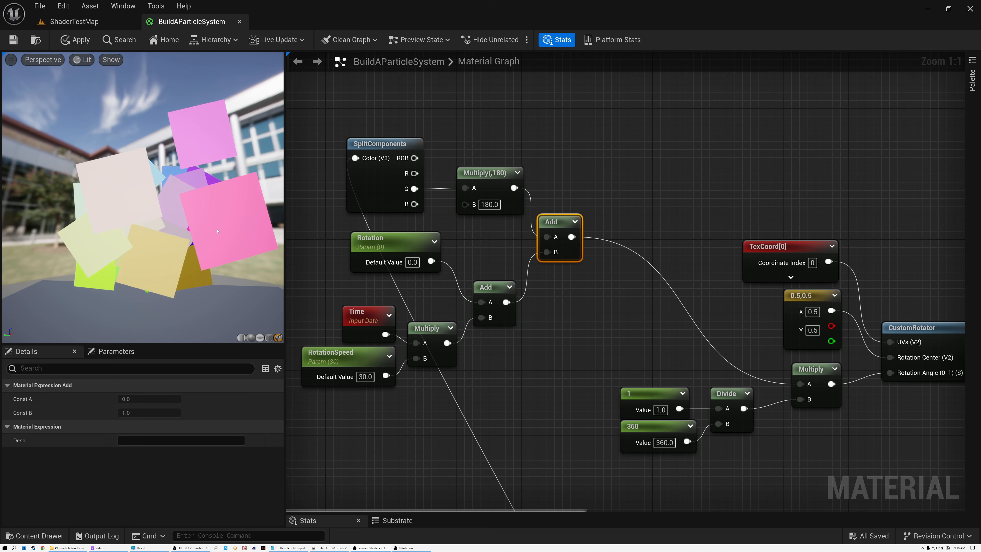
- Add a Switch node beneath and beyond the Add that sums the 180-scaled random value and the rotation
{"action": "left_click_drag", "start_coordinate": [381, 107], "coordinate": [561, 219]}
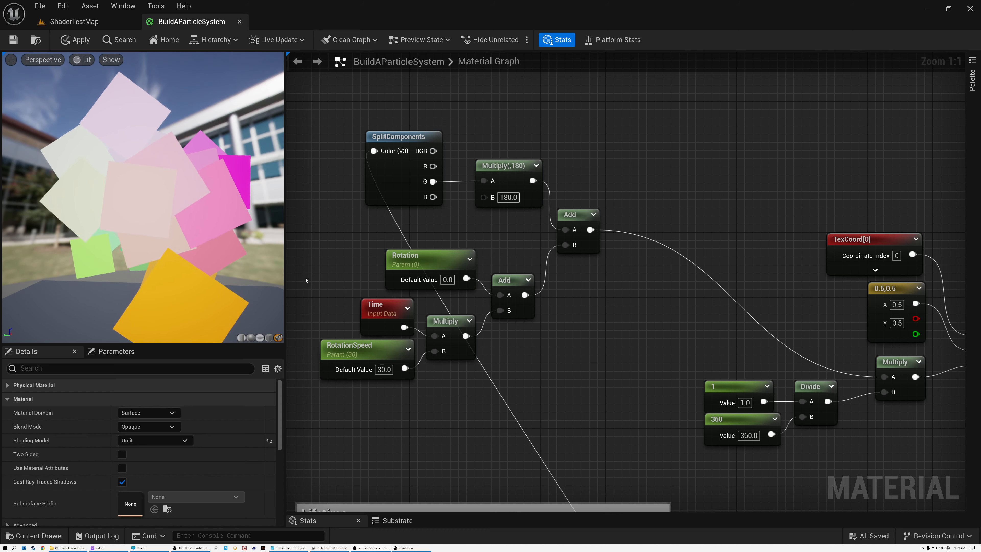
{"action": "right_click", "coordinate": [595, 302]}
{"action": "type", "text": "sw"}
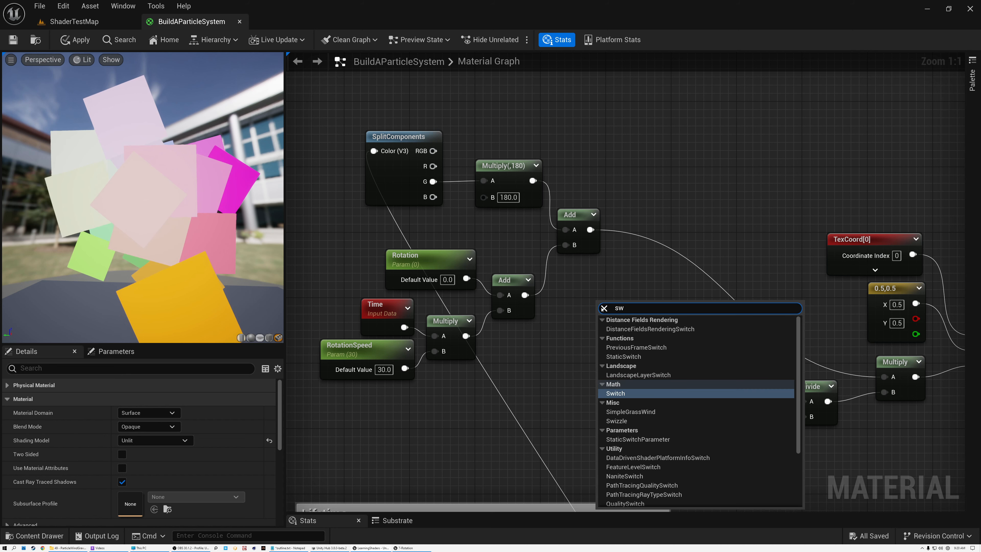
{"action": "left_click", "coordinate": [623, 357]}
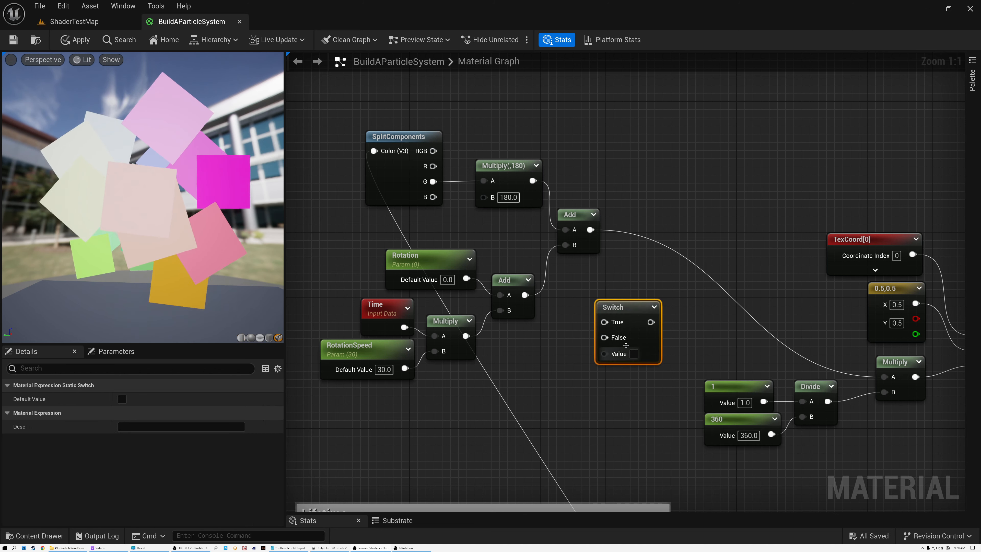
{"action": "left_click_drag", "start_coordinate": [621, 309], "coordinate": [656, 298]}
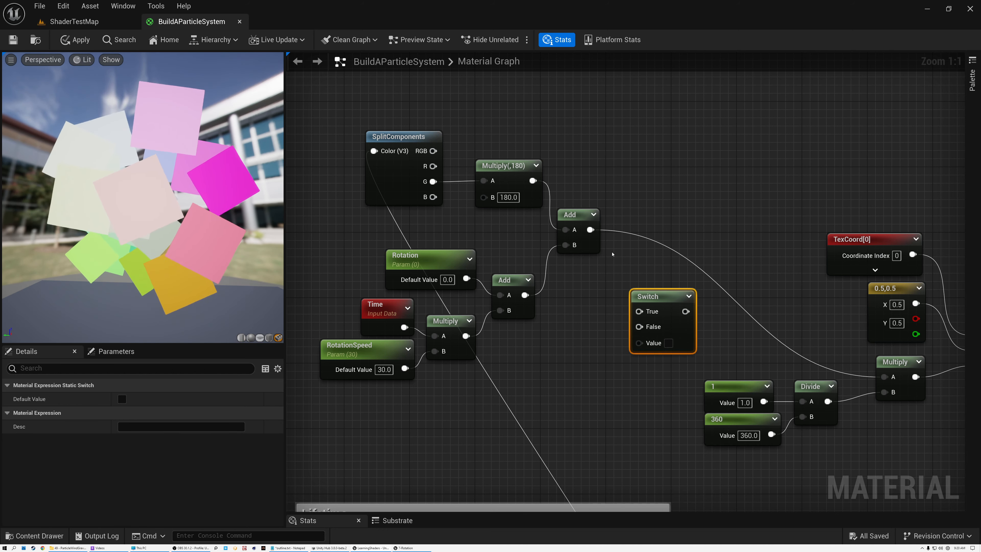
- Feed the random-offset Add into the Switch's True input and the plain rotation Add into its False input
{"action": "left_click_drag", "start_coordinate": [365, 163], "coordinate": [604, 373]}
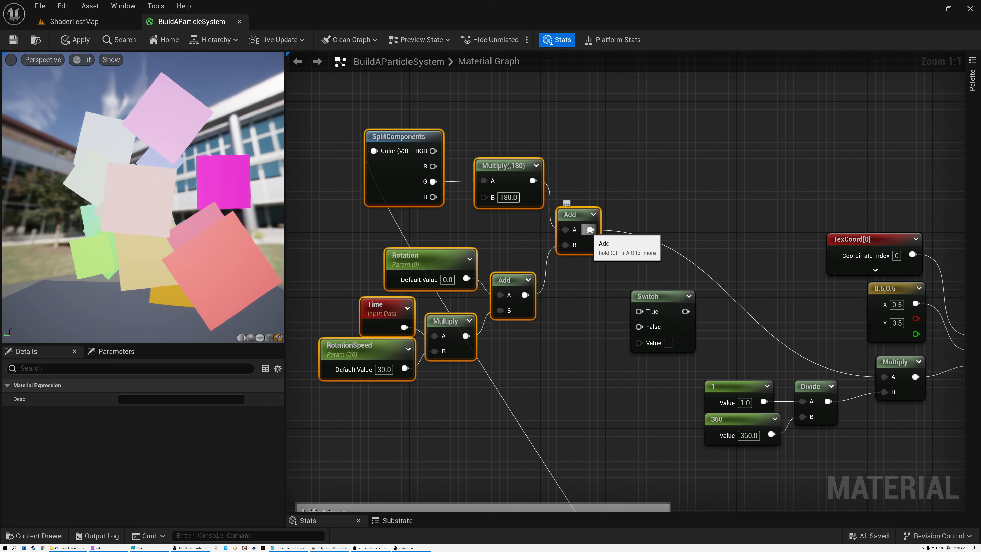
{"action": "left_click_drag", "start_coordinate": [590, 229], "coordinate": [646, 260]}
{"action": "left_click", "coordinate": [654, 292]}
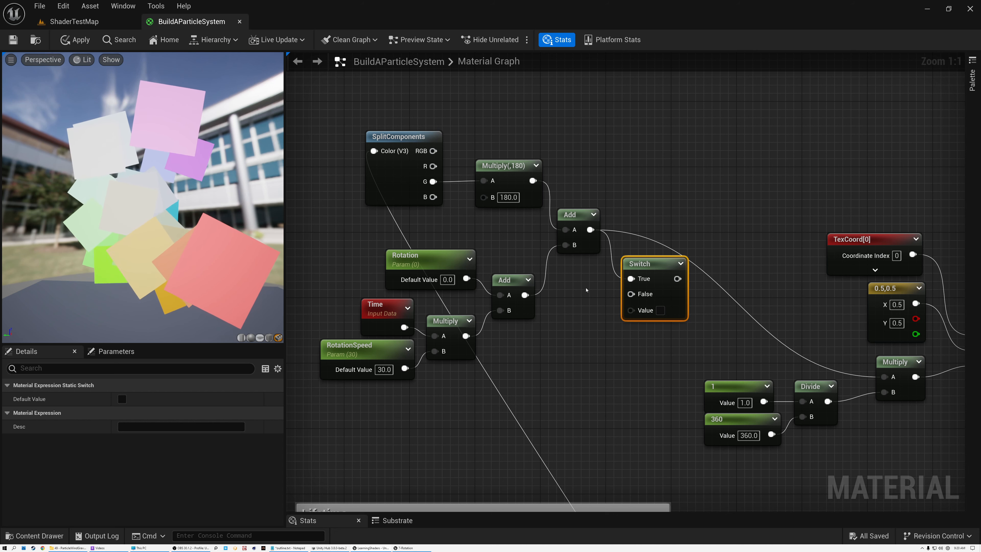
{"action": "left_click_drag", "start_coordinate": [355, 260], "coordinate": [544, 392]}
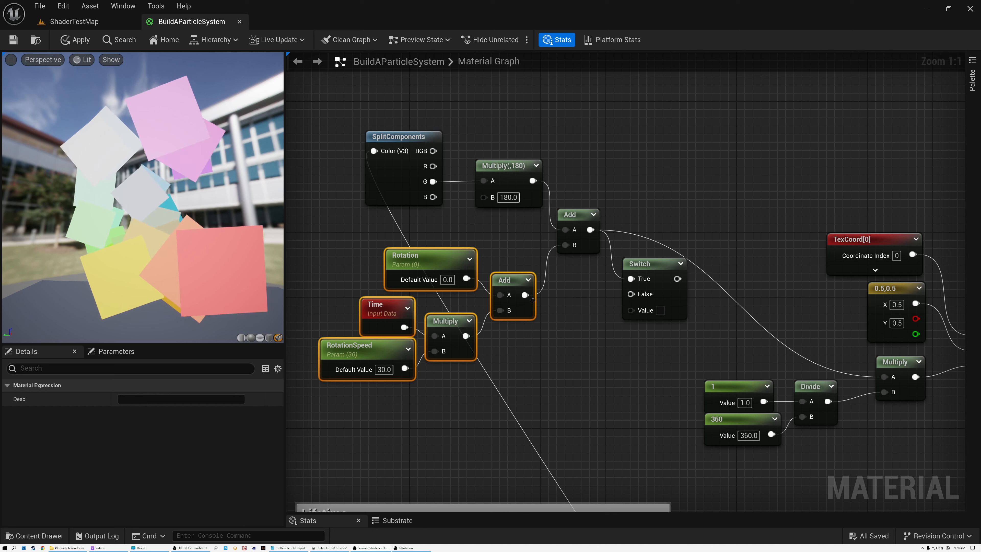
{"action": "left_click_drag", "start_coordinate": [526, 295], "coordinate": [630, 294]}
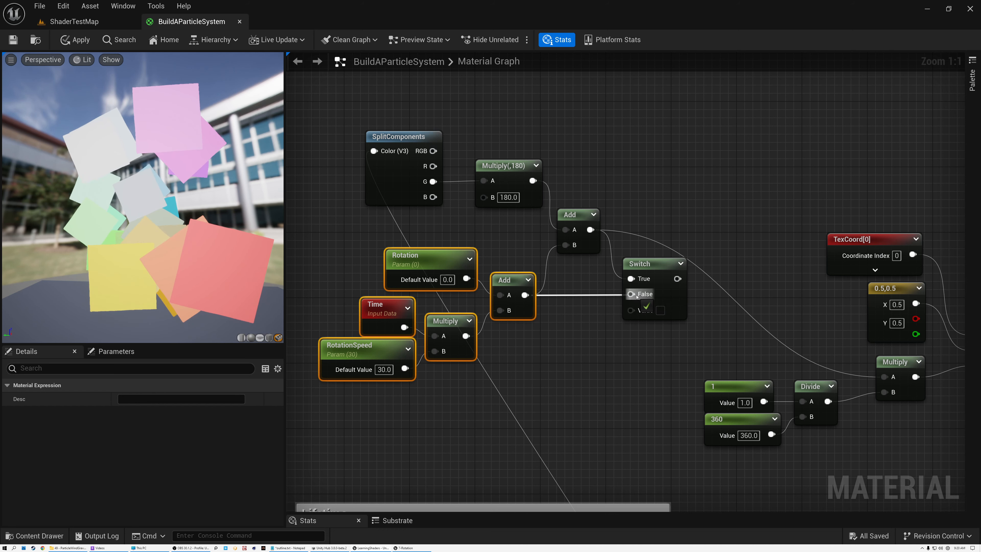
- Move the Switch node slightly closer to the two Add nodes
{"action": "left_click", "coordinate": [577, 216]}
{"action": "left_click", "coordinate": [509, 282]}
{"action": "left_click_drag", "start_coordinate": [336, 251], "coordinate": [531, 350]}
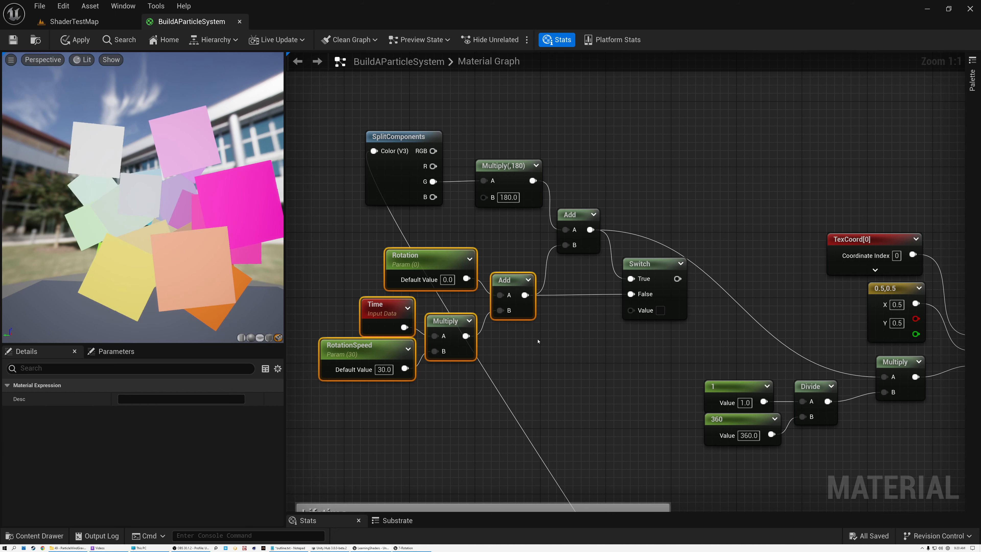
{"action": "left_click", "coordinate": [656, 267]}
{"action": "left_click_drag", "start_coordinate": [655, 267], "coordinate": [647, 267]}
{"action": "left_click_drag", "start_coordinate": [351, 125], "coordinate": [417, 382]}
{"action": "left_click", "coordinate": [572, 226]}
{"action": "left_click_drag", "start_coordinate": [342, 276], "coordinate": [501, 367]}
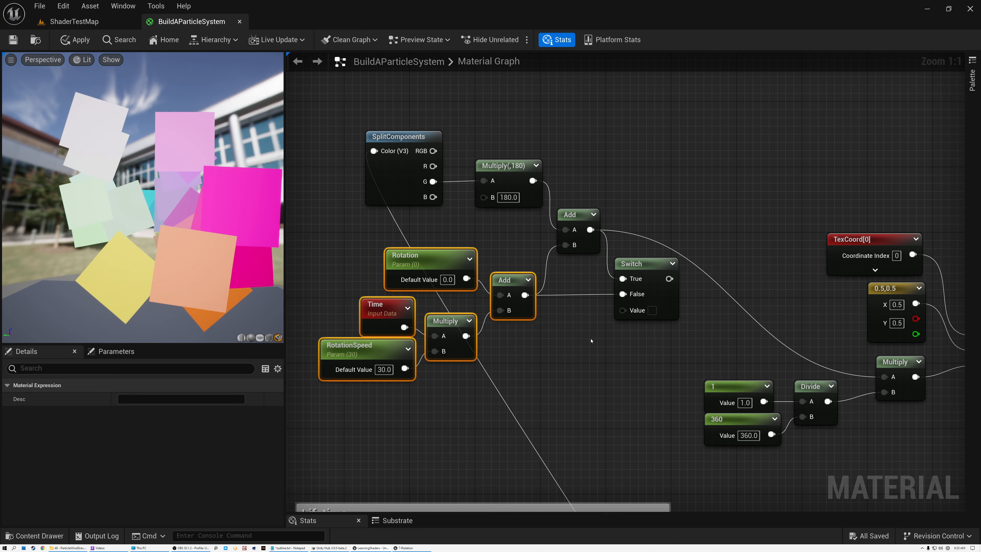
{"action": "left_click", "coordinate": [546, 352]}
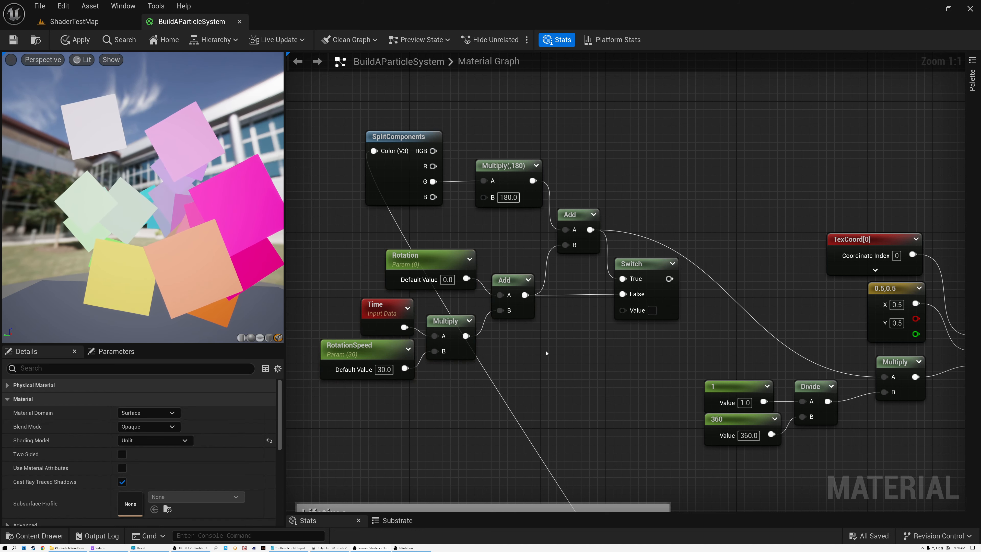
- Add a StaticBoolParameter below the Switch and enable its default value
{"action": "right_click", "coordinate": [538, 347]}
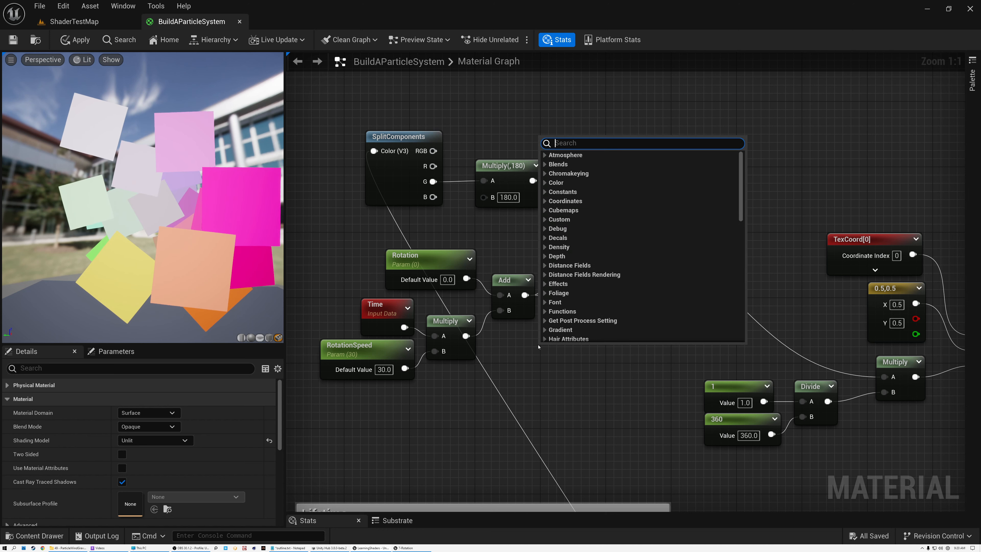
{"action": "type", "text": "bool"}
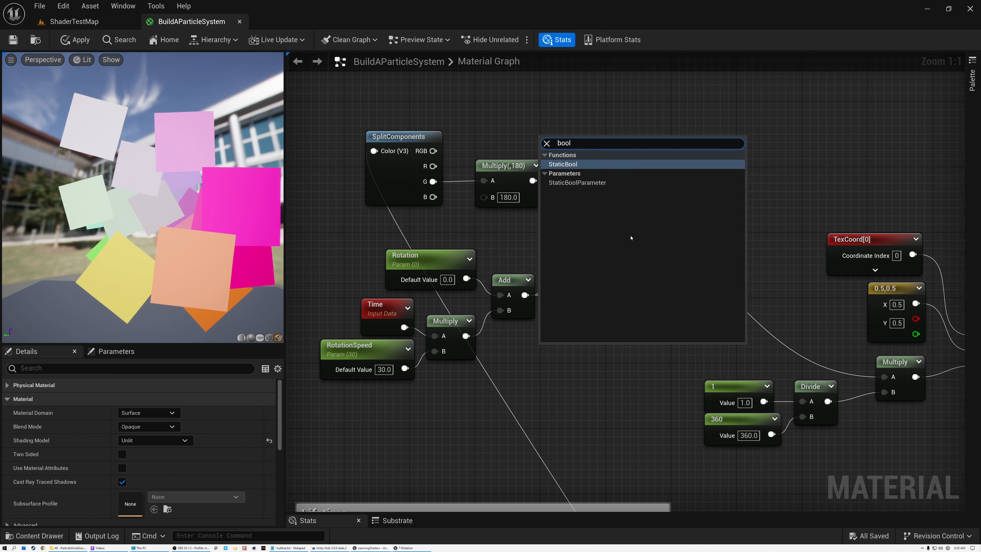
{"action": "left_click", "coordinate": [577, 182]}
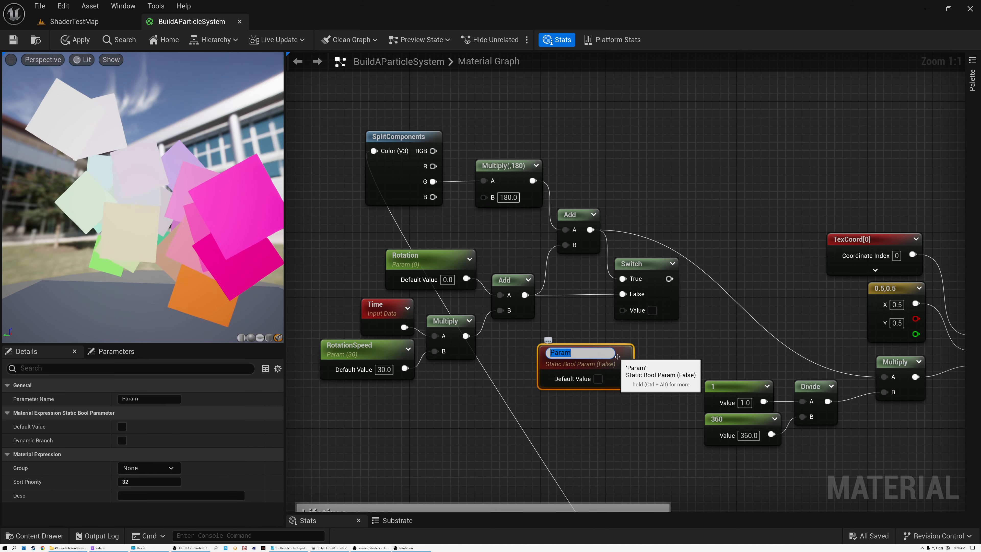
{"action": "left_click", "coordinate": [624, 366]}
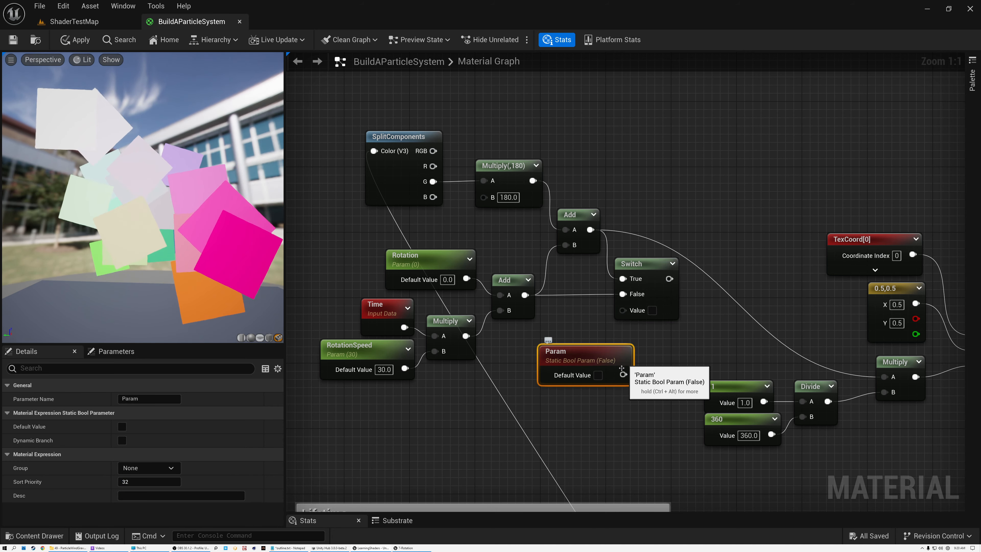
{"action": "left_click", "coordinate": [598, 375]}
{"action": "left_click_drag", "start_coordinate": [563, 354], "coordinate": [532, 341]}
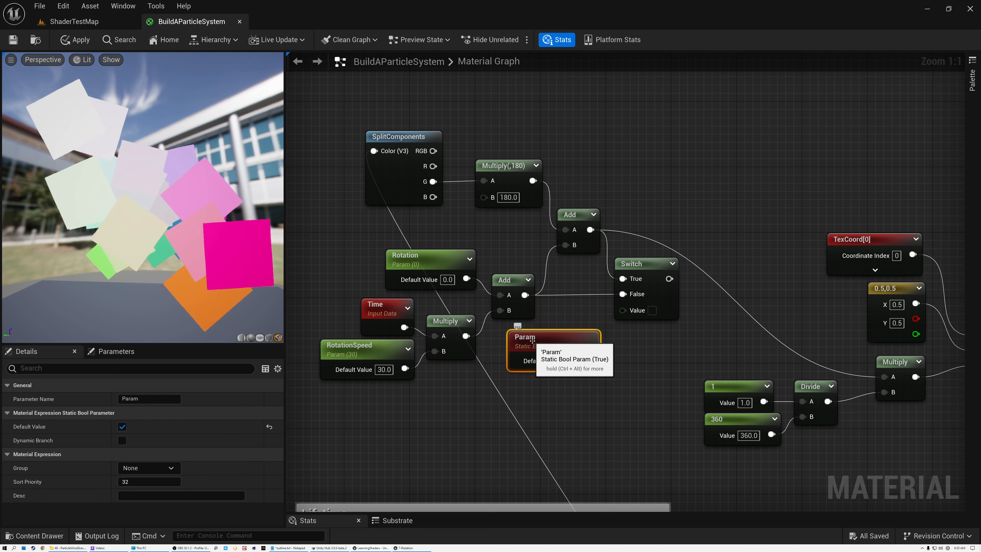
- Name the static bool parameter RotationRandomOffset and connect it to the Switch's Value input
{"action": "left_click", "coordinate": [147, 398]}
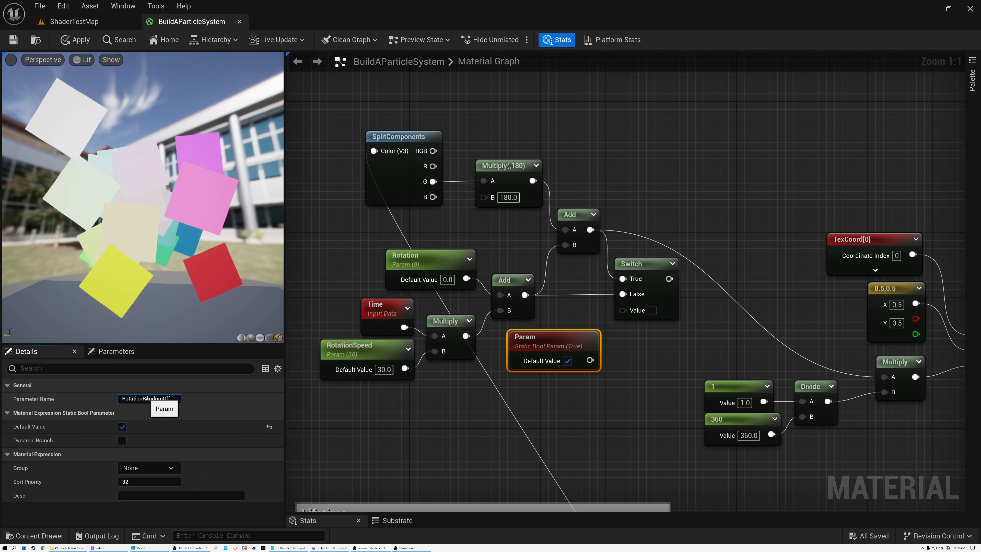
{"action": "type", "text": "RotationRandomOffset"}
{"action": "key", "text": "Return"}
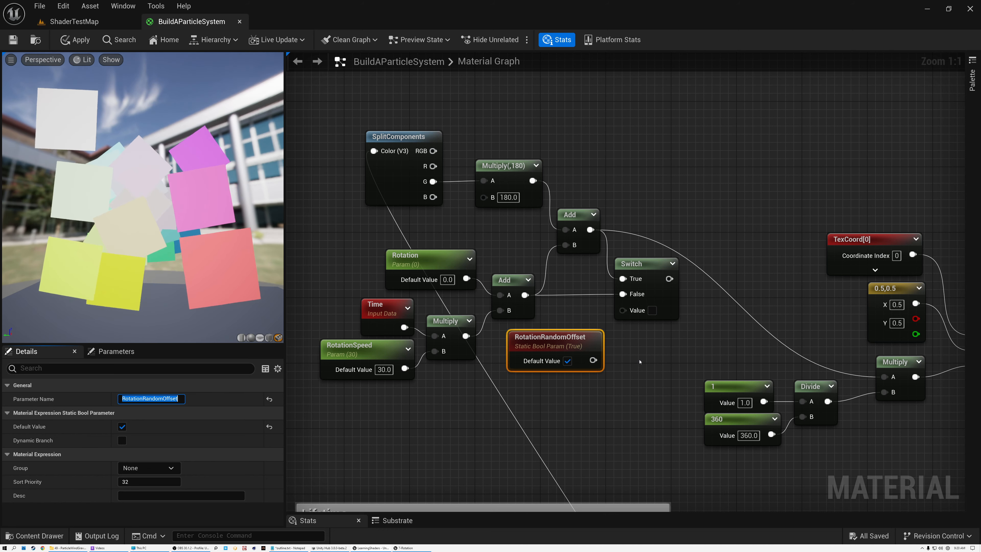
{"action": "left_click_drag", "start_coordinate": [592, 360], "coordinate": [623, 309]}
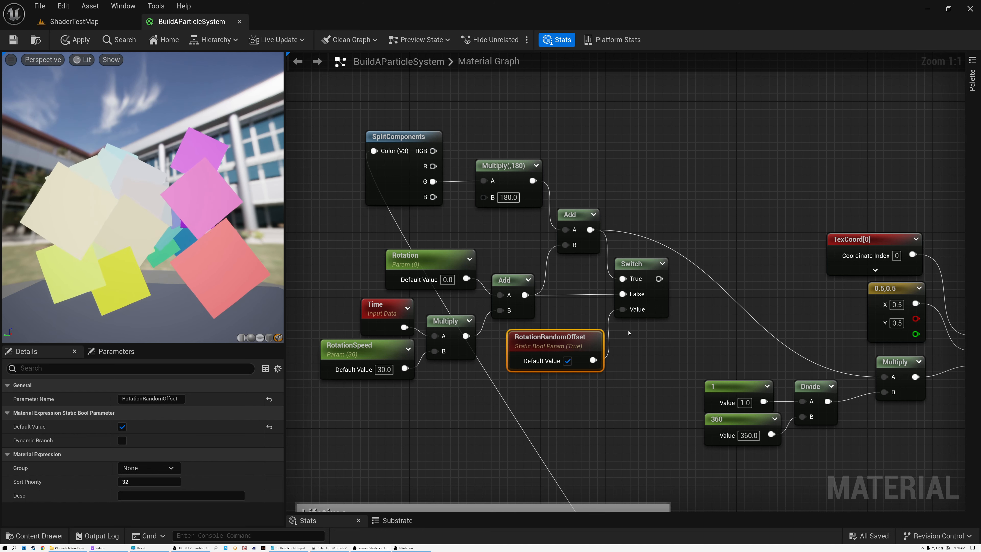
{"action": "left_click_drag", "start_coordinate": [560, 342], "coordinate": [551, 342]}
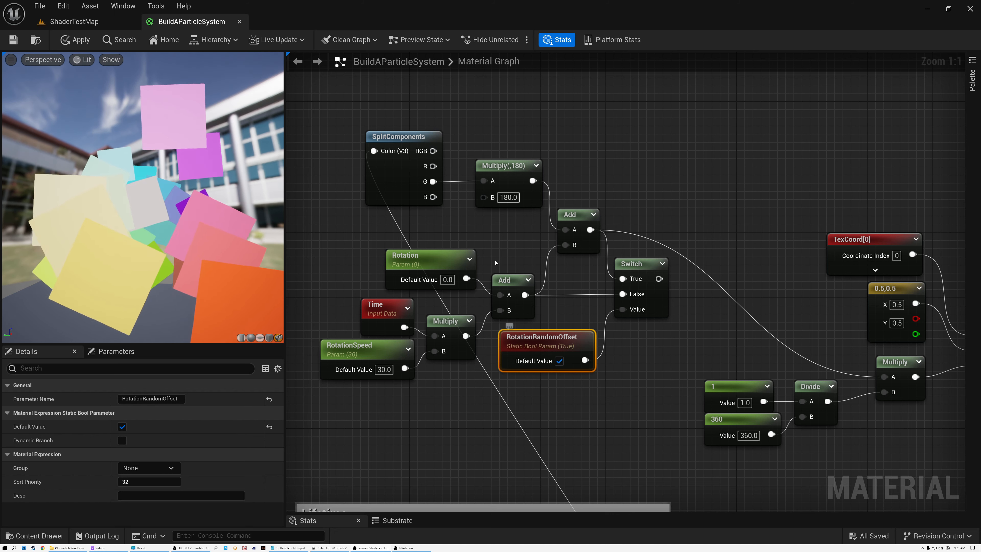
- Connect the Switch output to input A of the angle Multiply, replacing the direct link from the Add
{"action": "left_click_drag", "start_coordinate": [391, 113], "coordinate": [566, 231]}
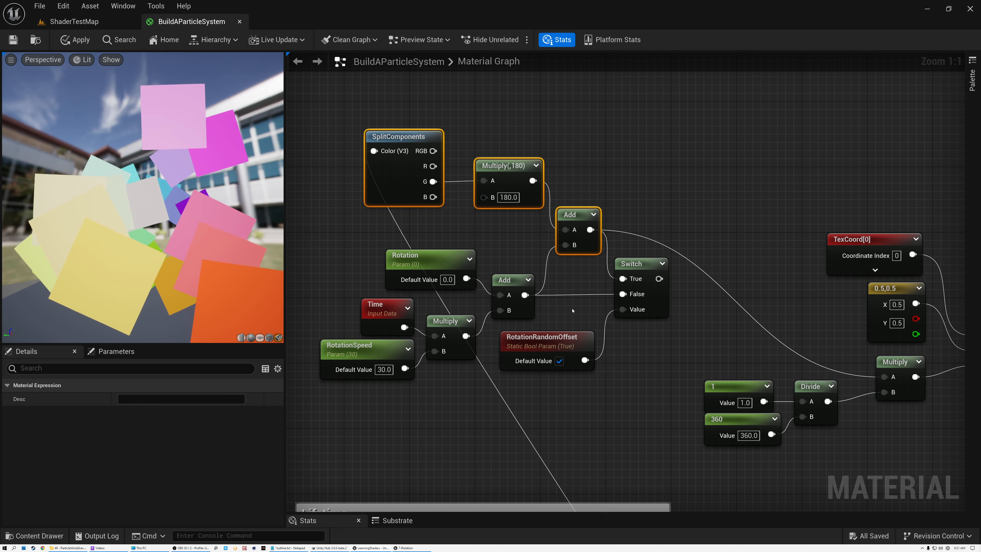
{"action": "left_click_drag", "start_coordinate": [329, 157], "coordinate": [637, 377]}
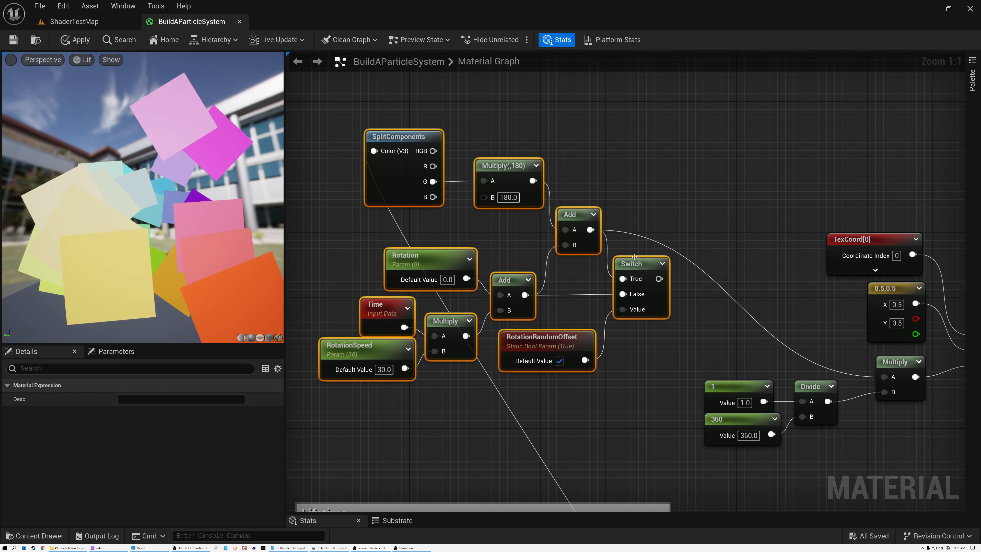
{"action": "left_click_drag", "start_coordinate": [659, 279], "coordinate": [874, 378]}
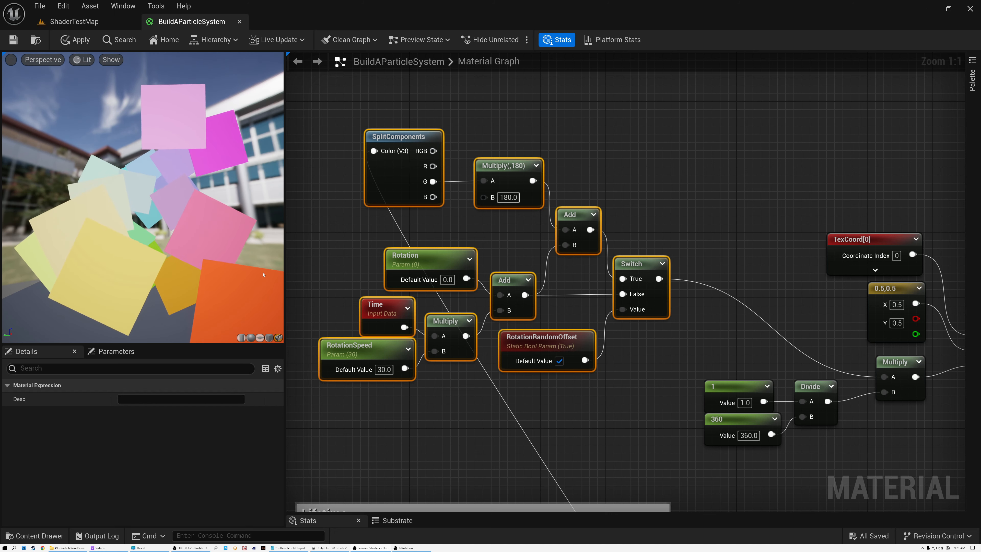
- Switch RotationRandomOffset's default value off and back on to compare the particle rotation in the preview
{"action": "left_click", "coordinate": [560, 340]}
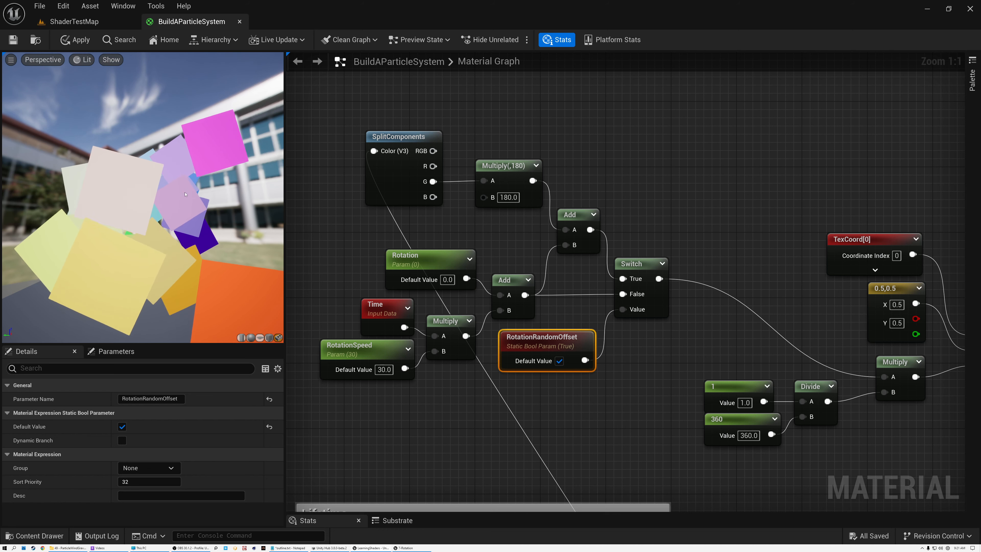
{"action": "left_click", "coordinate": [559, 361]}
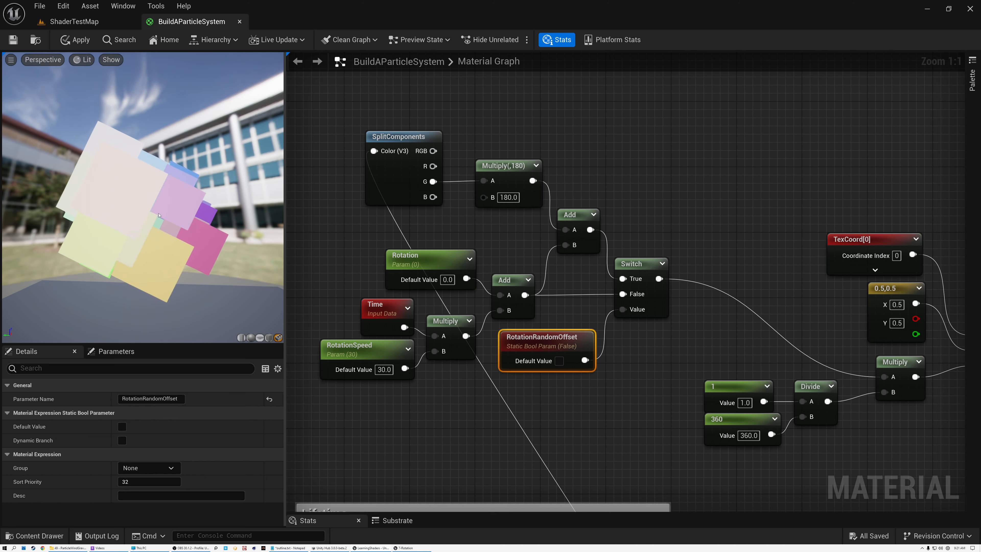
{"action": "left_click", "coordinate": [559, 361]}
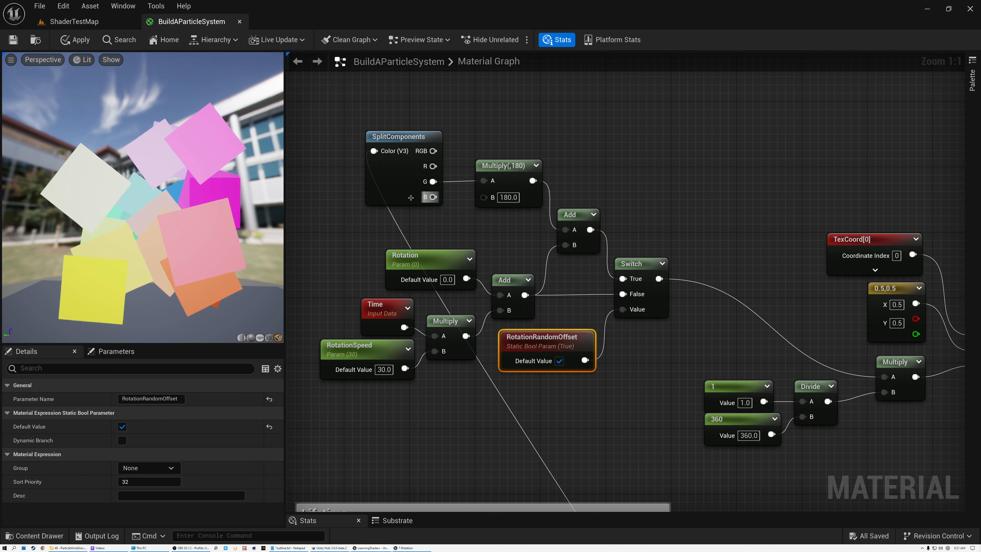
- Move SplitComponents up a little and feed its R output into a new Sign node above the Add
{"action": "left_click", "coordinate": [392, 141]}
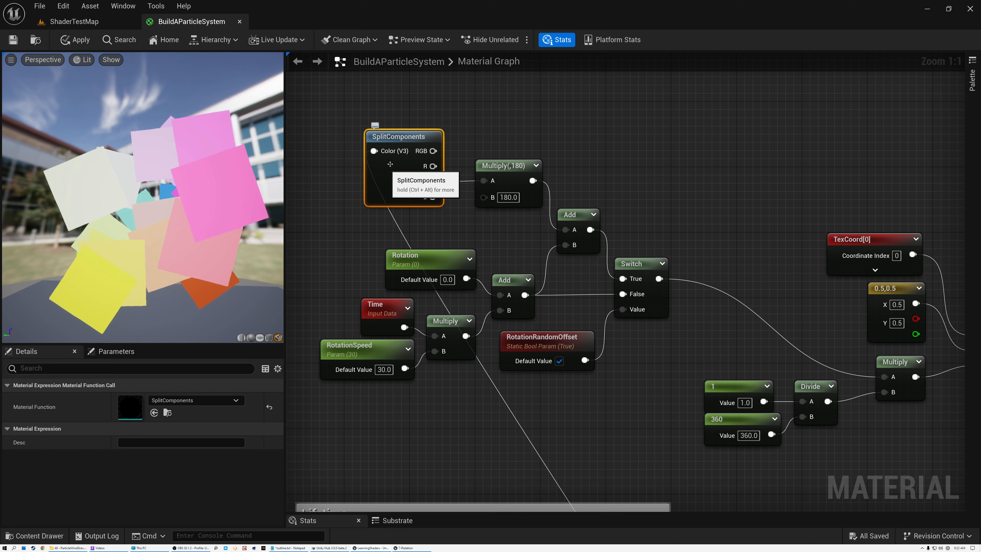
{"action": "left_click_drag", "start_coordinate": [418, 142], "coordinate": [422, 137]}
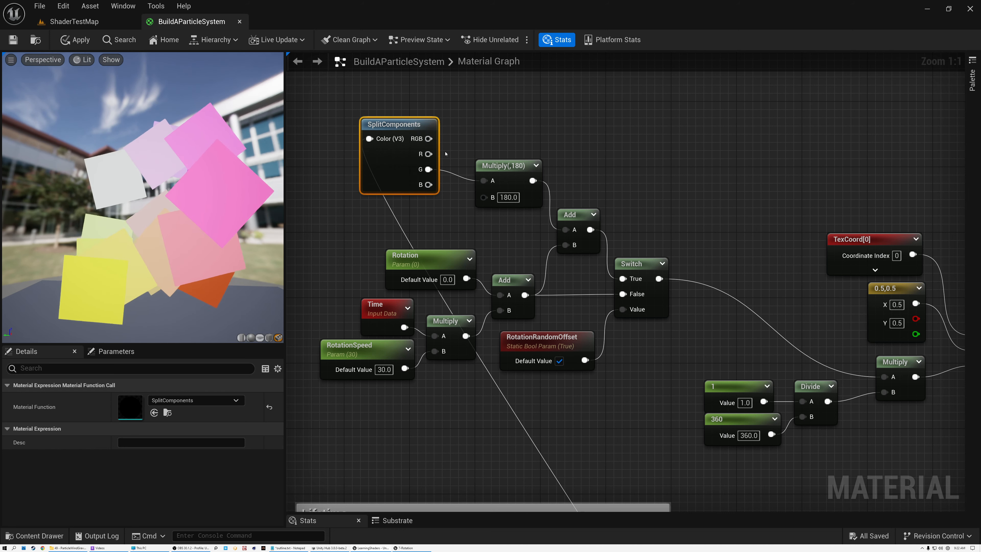
{"action": "left_click_drag", "start_coordinate": [426, 154], "coordinate": [597, 137]}
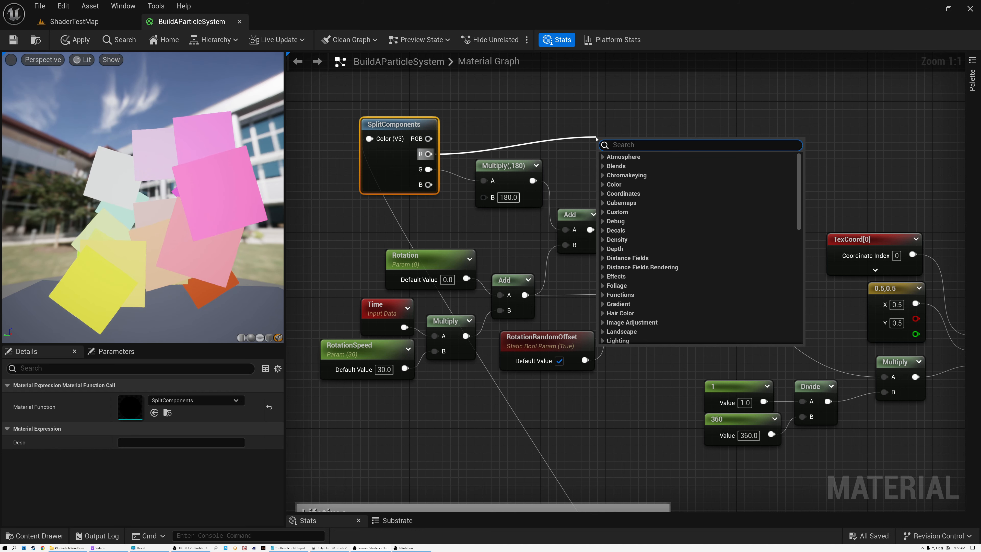
{"action": "type", "text": "sign"}
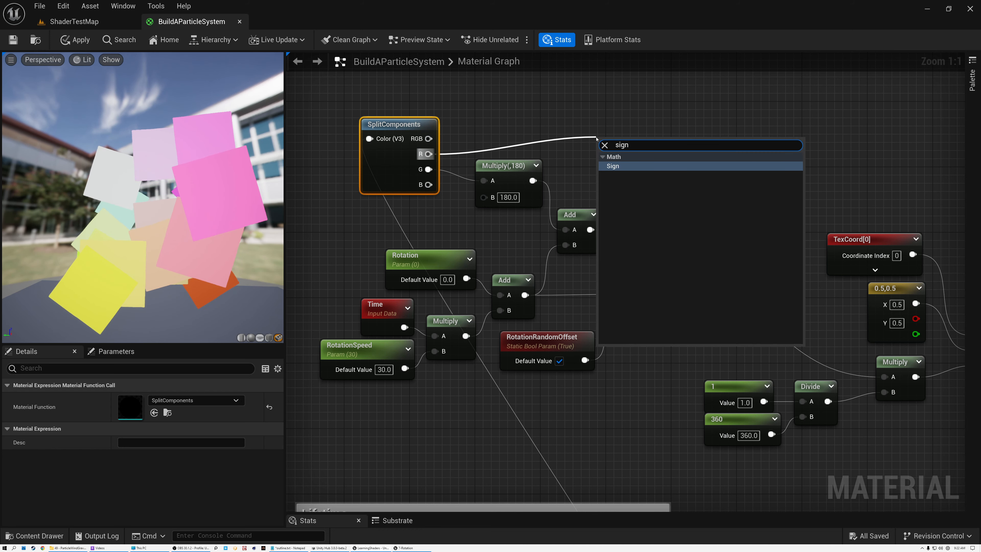
{"action": "left_click", "coordinate": [614, 166]}
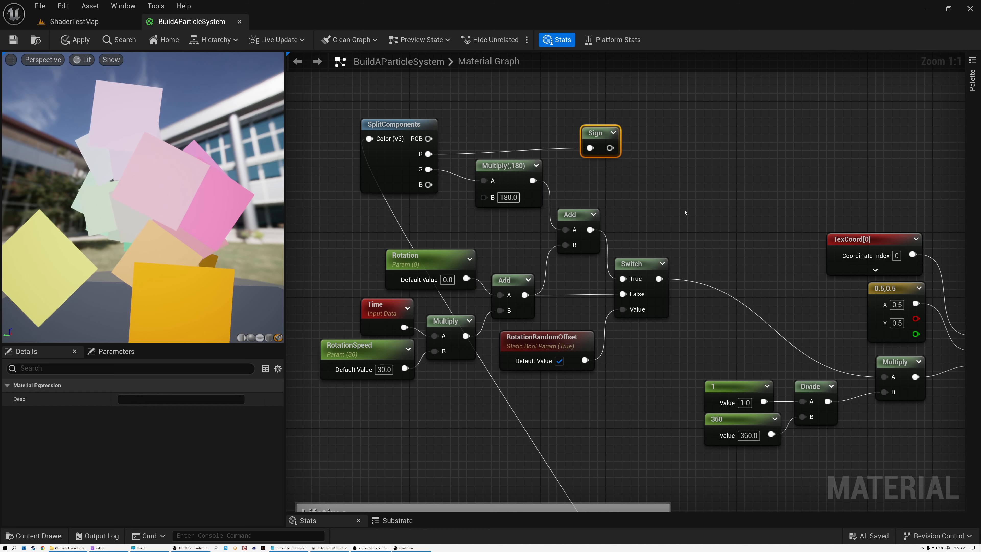
- Multiply the Sign output by the Switch output in a new Multiply node, with Sign in A and Switch in B
{"action": "mouse_move", "coordinate": [631, 264]}
{"action": "left_mouse_down"}
{"action": "mouse_move", "coordinate": [631, 224]}
{"action": "mouse_move", "coordinate": [632, 256]}
{"action": "left_mouse_up"}
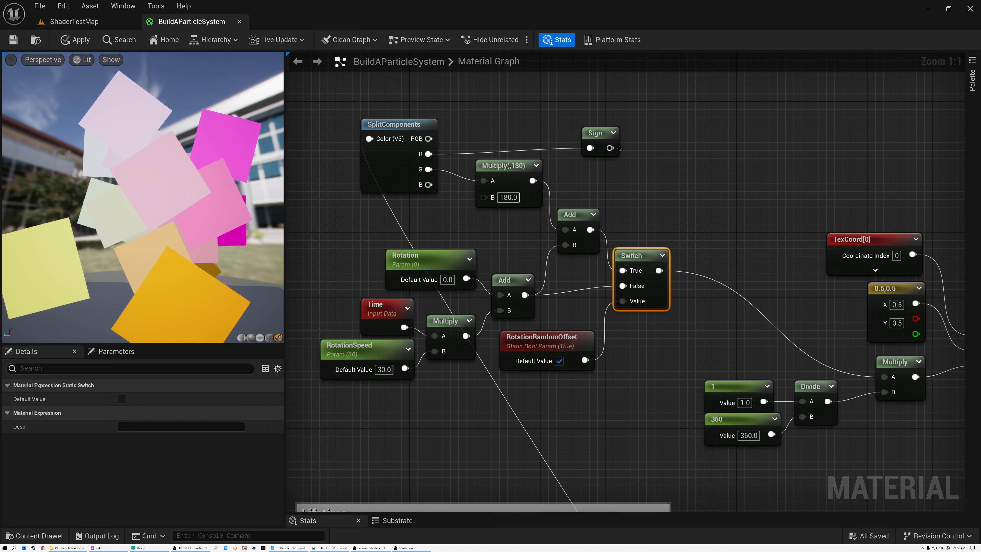
{"action": "left_click_drag", "start_coordinate": [596, 133], "coordinate": [695, 193]}
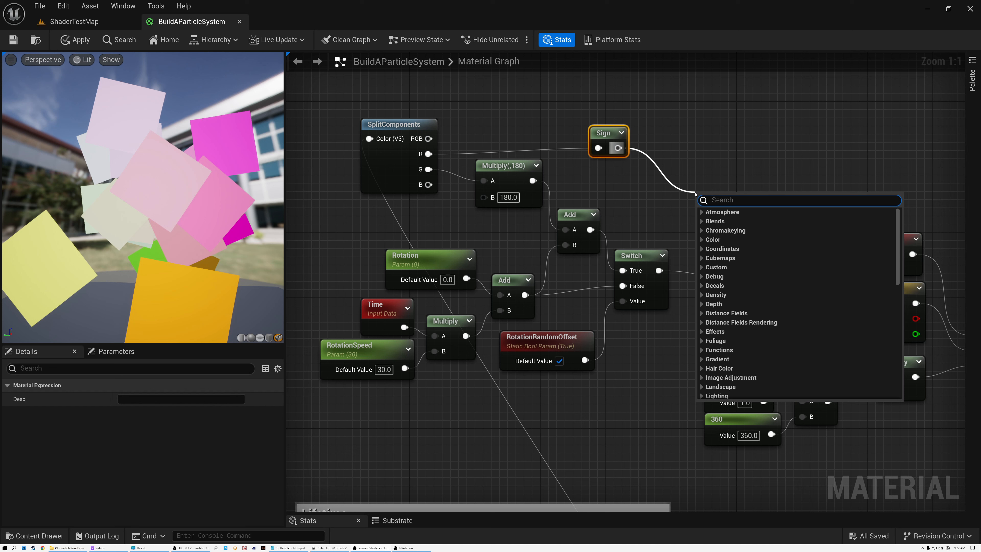
{"action": "type", "text": "mul"}
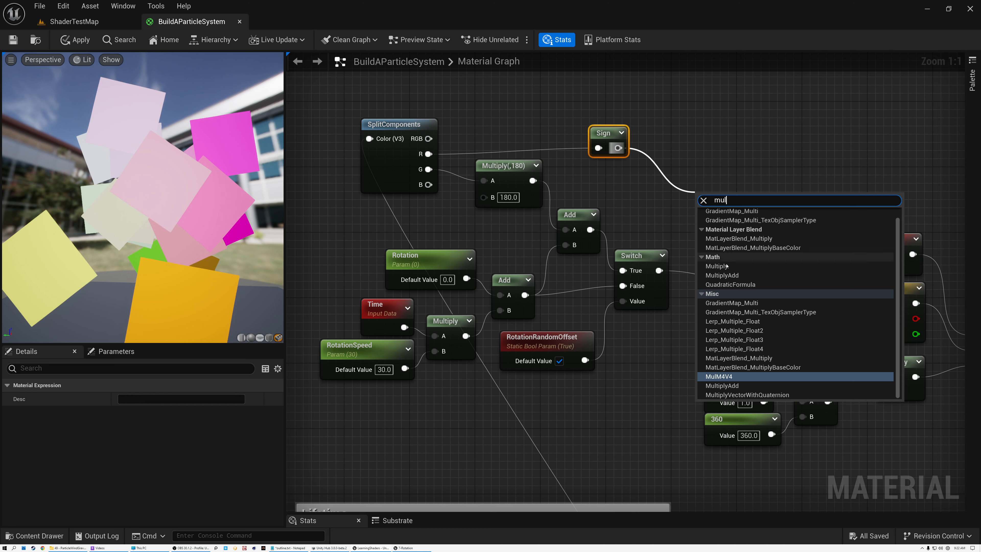
{"action": "left_click", "coordinate": [716, 266]}
{"action": "left_click_drag", "start_coordinate": [659, 270], "coordinate": [703, 222]}
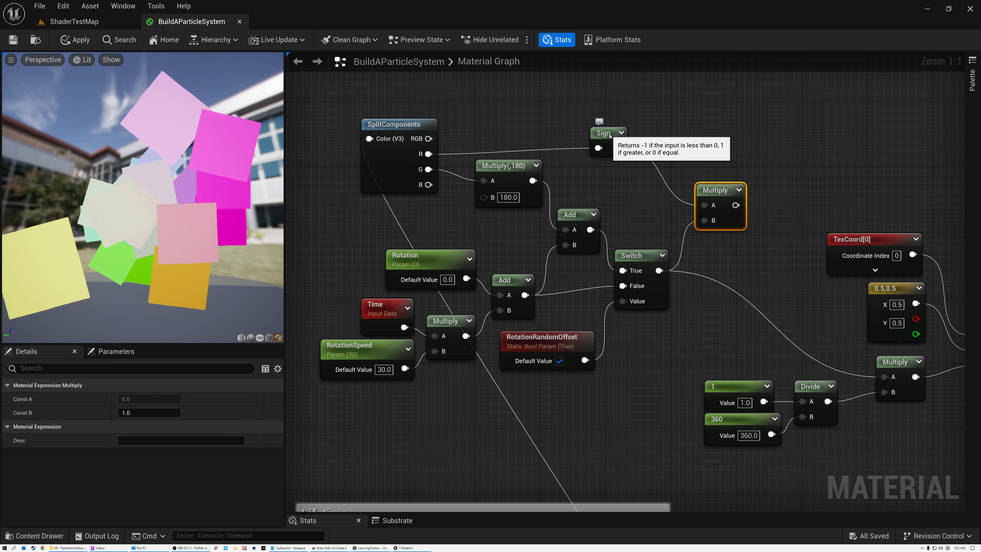
- Connect the output of the Sign-and-Switch Multiply to input A of the angle Multiply, replacing the direct link from the Switch
{"action": "left_click", "coordinate": [610, 134]}
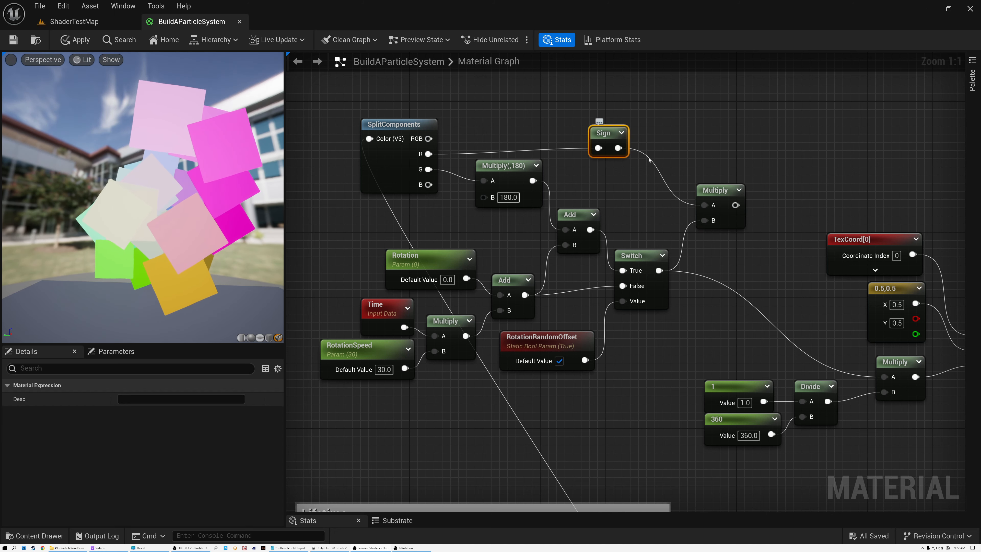
{"action": "left_click", "coordinate": [715, 185]}
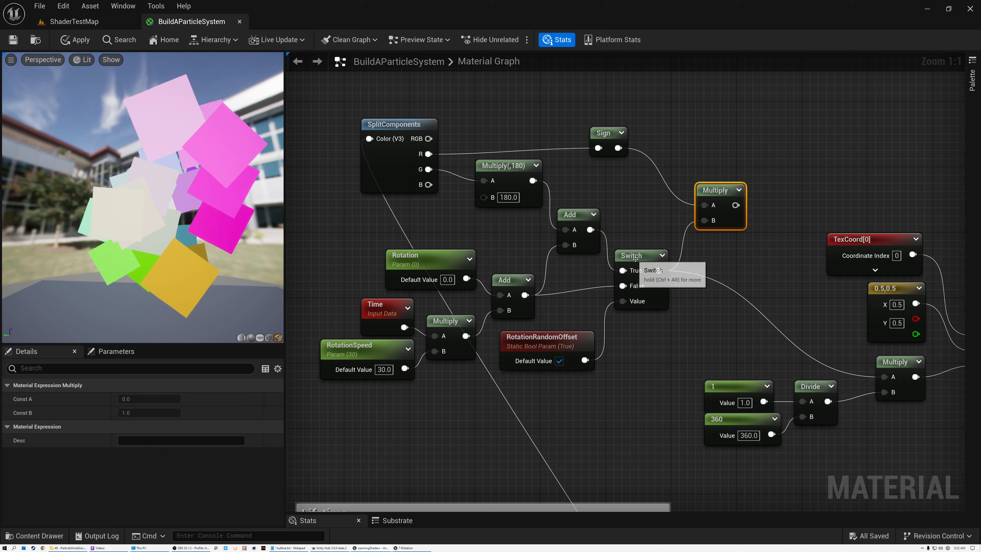
{"action": "left_click_drag", "start_coordinate": [333, 136], "coordinate": [558, 333]}
{"action": "left_click", "coordinate": [641, 280]}
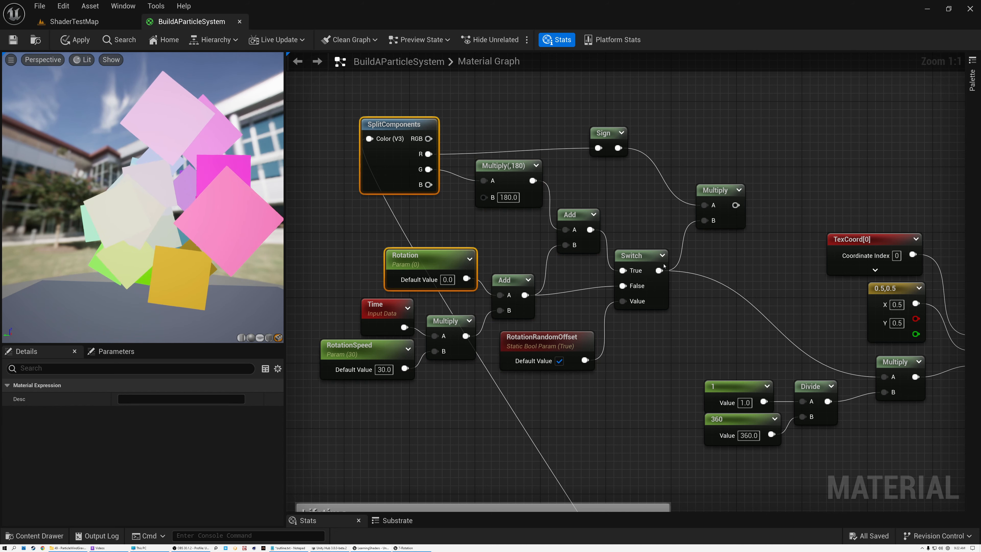
{"action": "left_click_drag", "start_coordinate": [735, 205], "coordinate": [884, 377]}
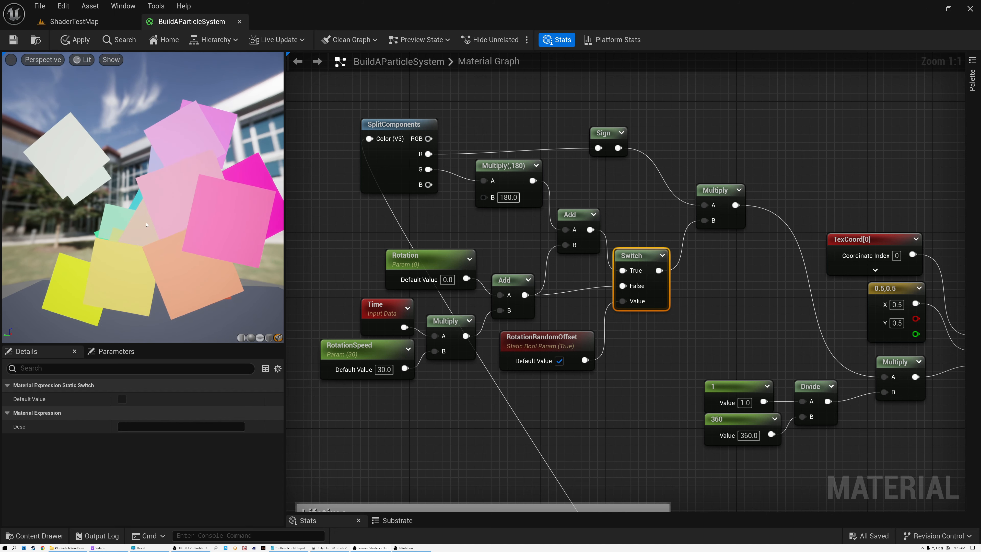
- Shift the rotation nodes to the left and line the new Multiply up with Sign to make room before the angle Multiply
{"action": "left_click_drag", "start_coordinate": [350, 119], "coordinate": [718, 359]}
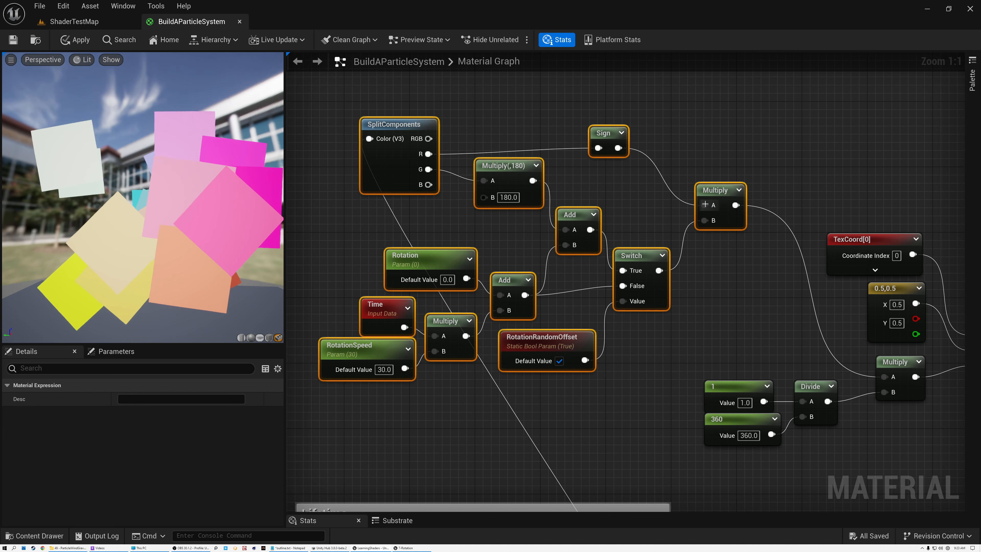
{"action": "left_click_drag", "start_coordinate": [705, 204], "coordinate": [612, 133]}
{"action": "left_click", "coordinate": [619, 178]}
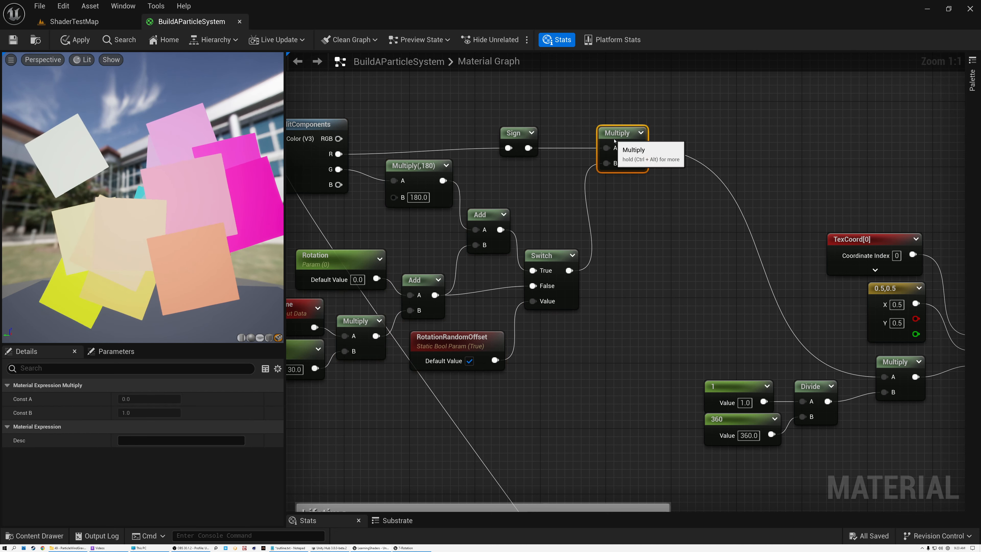
{"action": "left_click", "coordinate": [456, 340]}
{"action": "left_click", "coordinate": [541, 257]}
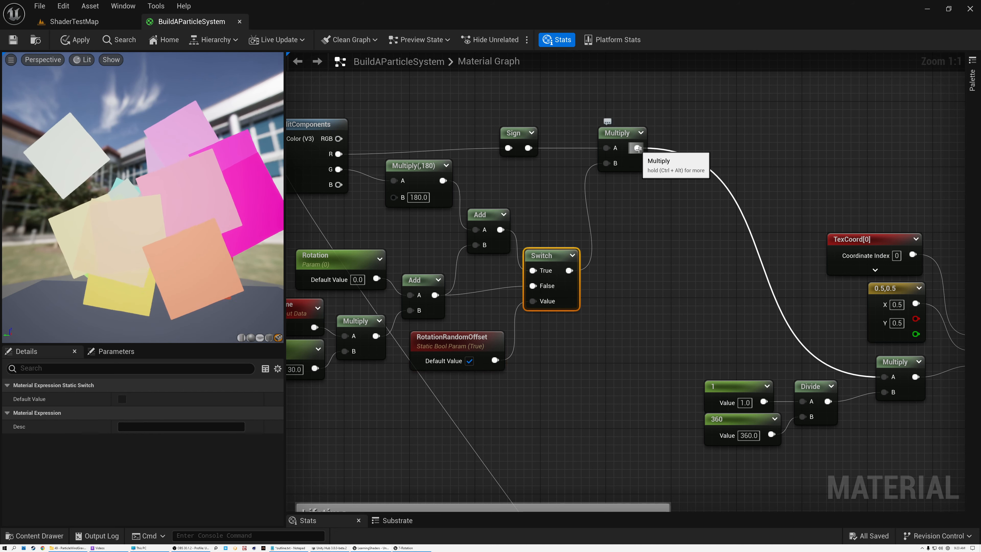
- Add a second Switch node with the Sign Multiply's output in True and the first Switch's output in False
{"action": "right_click", "coordinate": [629, 212]}
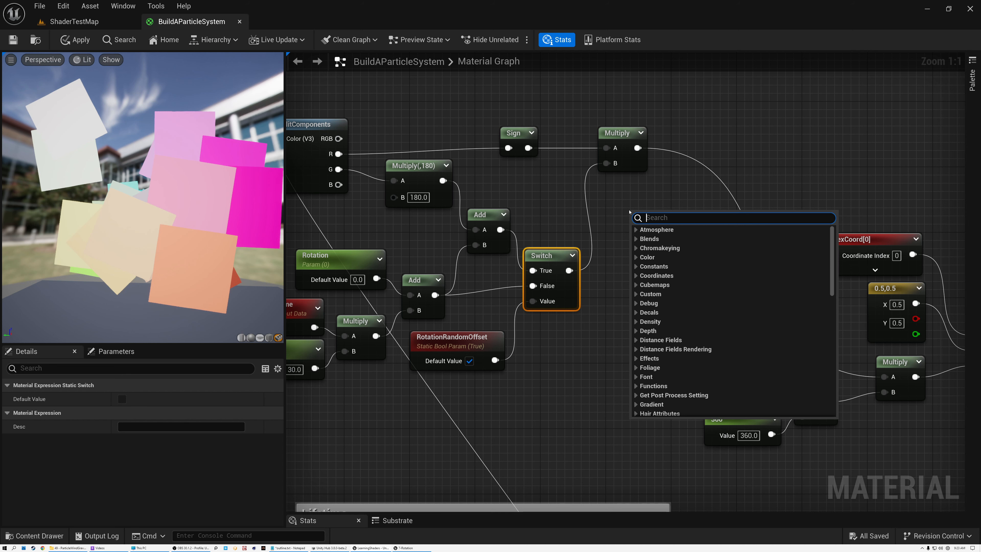
{"action": "type", "text": "switch"}
{"action": "left_click", "coordinate": [664, 266]}
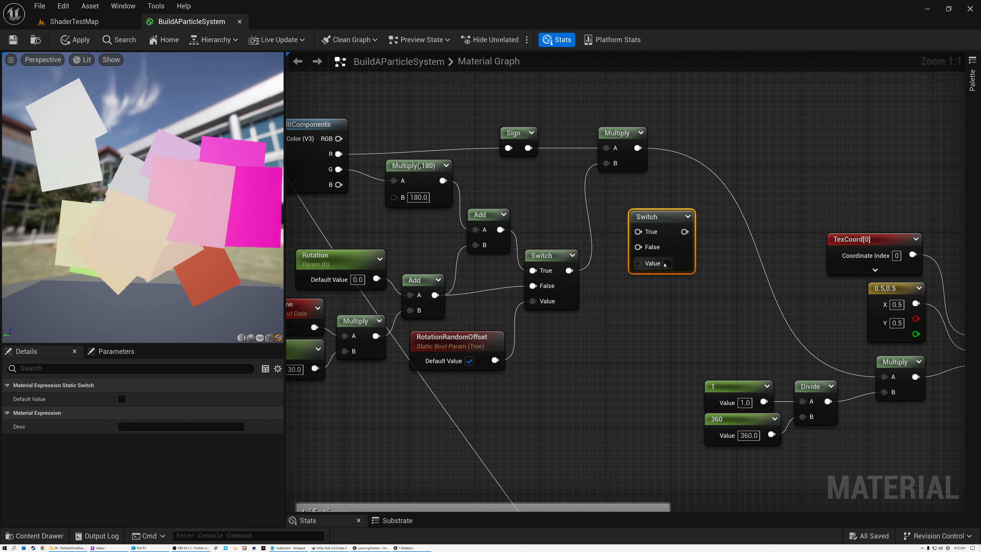
{"action": "left_click_drag", "start_coordinate": [637, 148], "coordinate": [689, 214]}
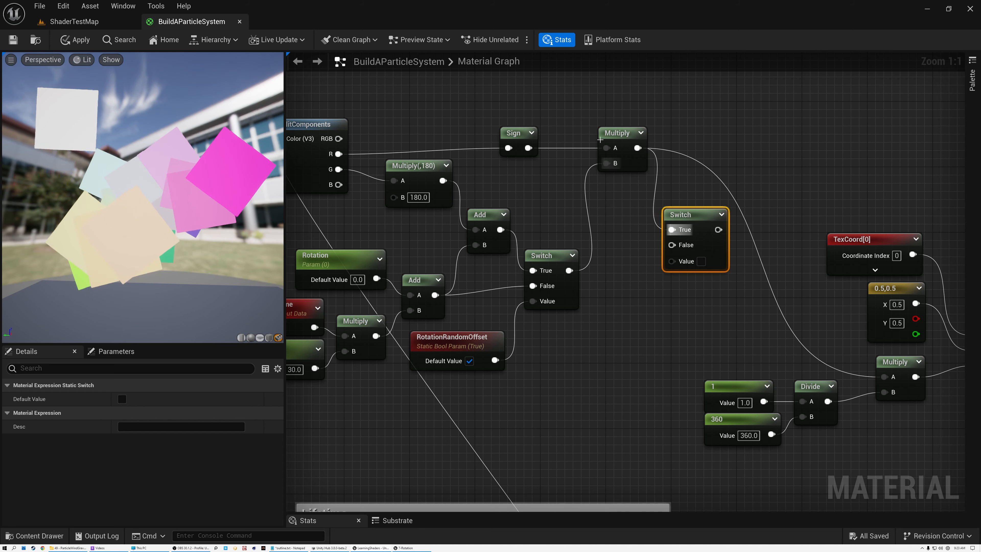
{"action": "left_click_drag", "start_coordinate": [498, 108], "coordinate": [605, 167]}
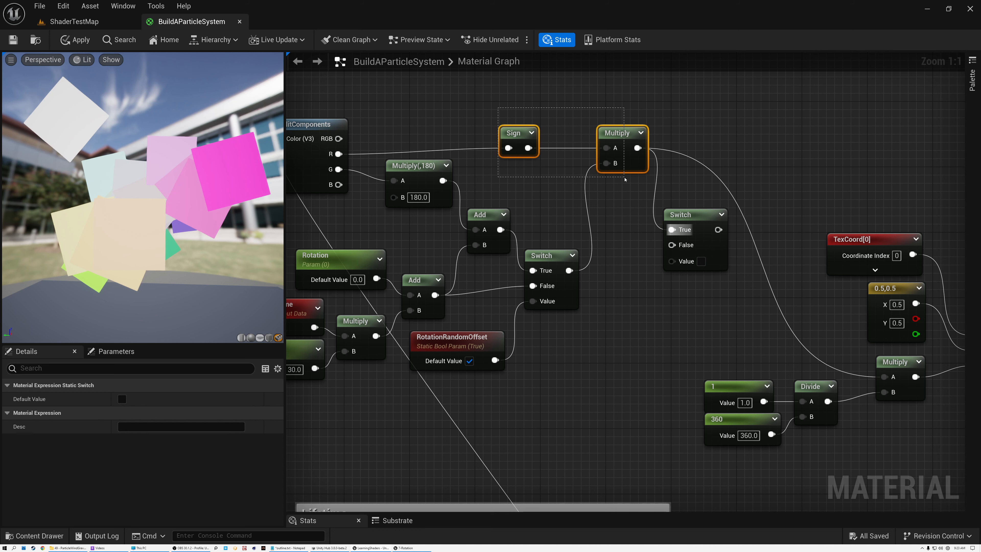
{"action": "left_click_drag", "start_coordinate": [516, 94], "coordinate": [625, 178]}
{"action": "left_click_drag", "start_coordinate": [569, 270], "coordinate": [661, 240]}
{"action": "left_click", "coordinate": [595, 336]}
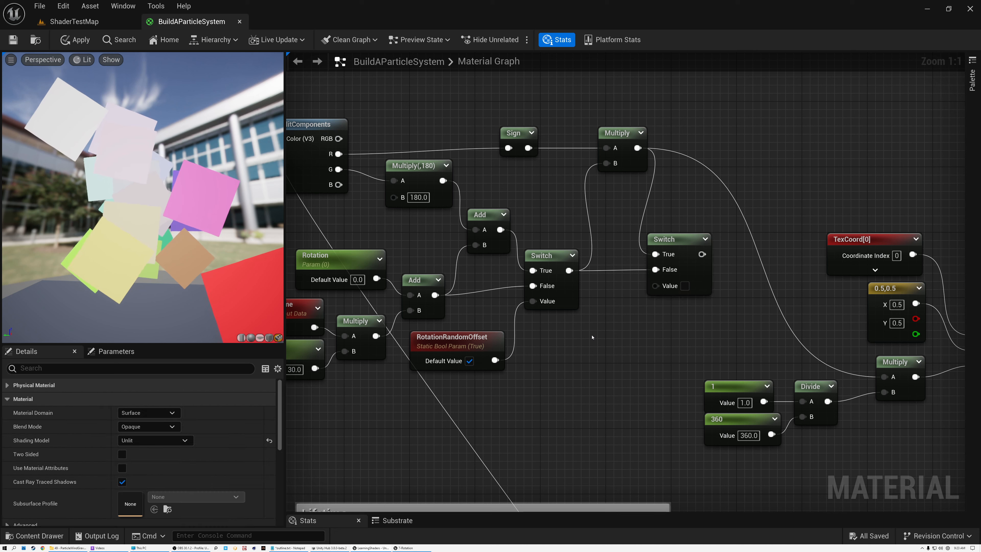
- Add a StaticBoolParameter named RandomRotationDirection below the new Switch
{"action": "right_click", "coordinate": [581, 336]}
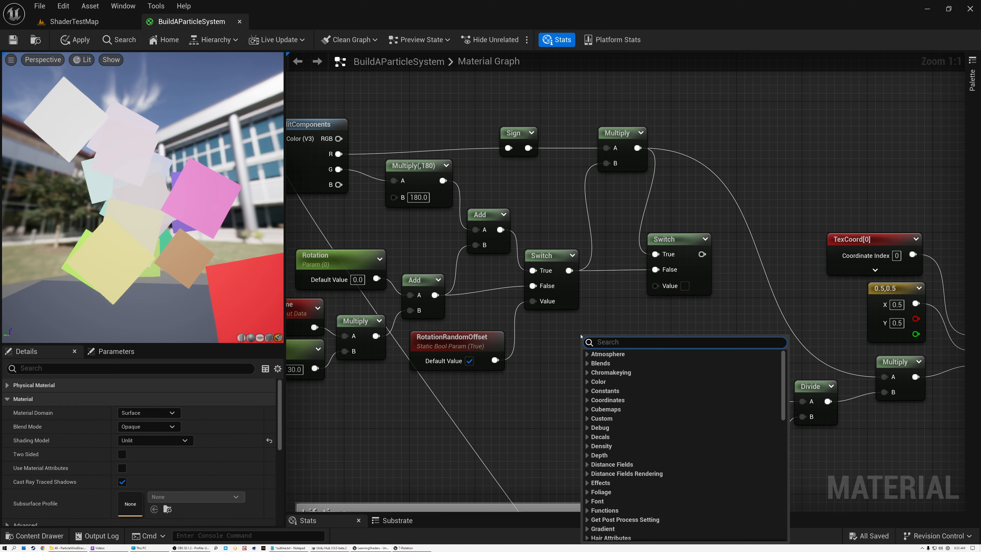
{"action": "type", "text": "bool"}
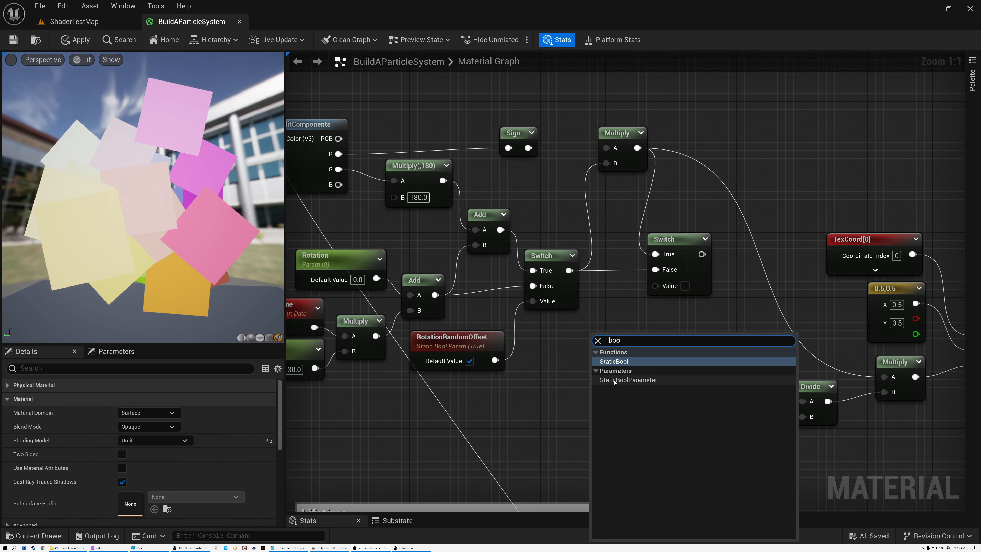
{"action": "left_click", "coordinate": [626, 380]}
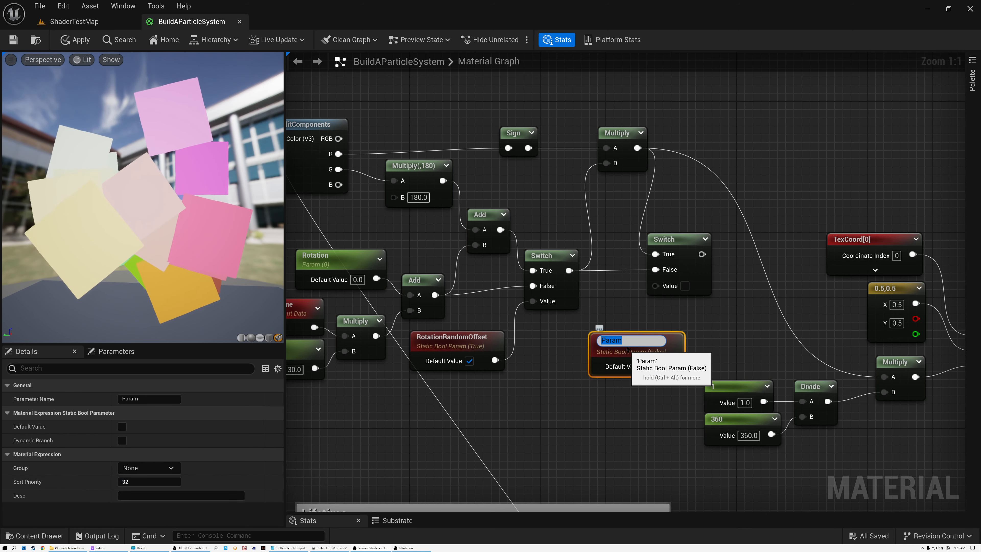
{"action": "type", "text": "RandomR"}
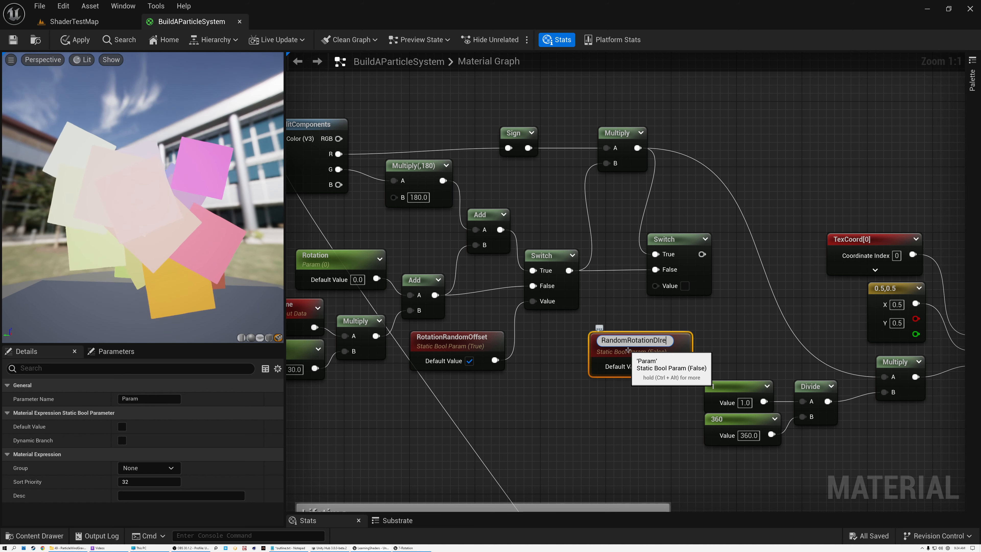
{"action": "type", "text": "otationDirection"}
{"action": "key", "text": "Return"}
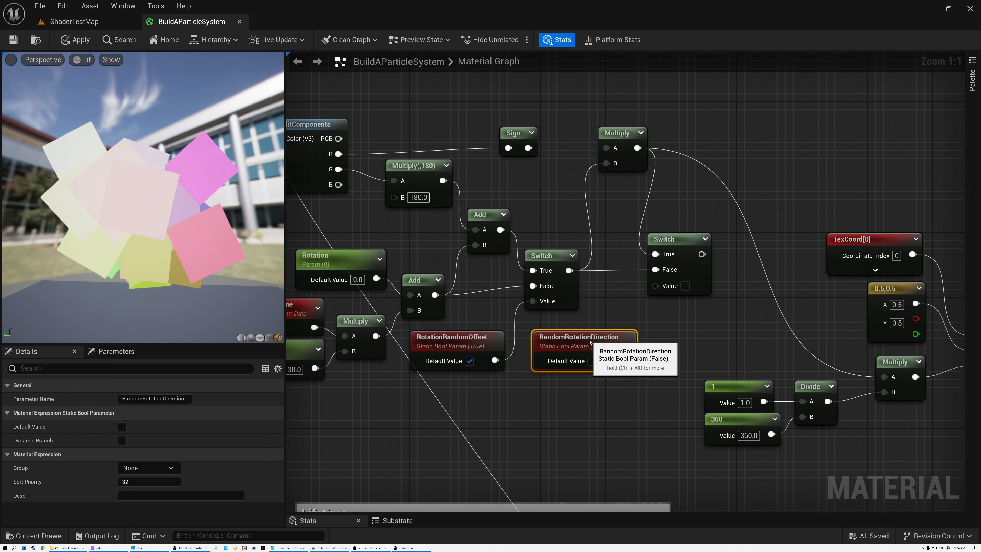
- Enable RandomRotationDirection by default, connect it to the second Switch's Value, and feed that Switch into input A of the angle Multiply
{"action": "left_click", "coordinate": [591, 360]}
{"action": "left_click_drag", "start_coordinate": [626, 361], "coordinate": [656, 286]}
{"action": "left_click_drag", "start_coordinate": [691, 254], "coordinate": [888, 379]}
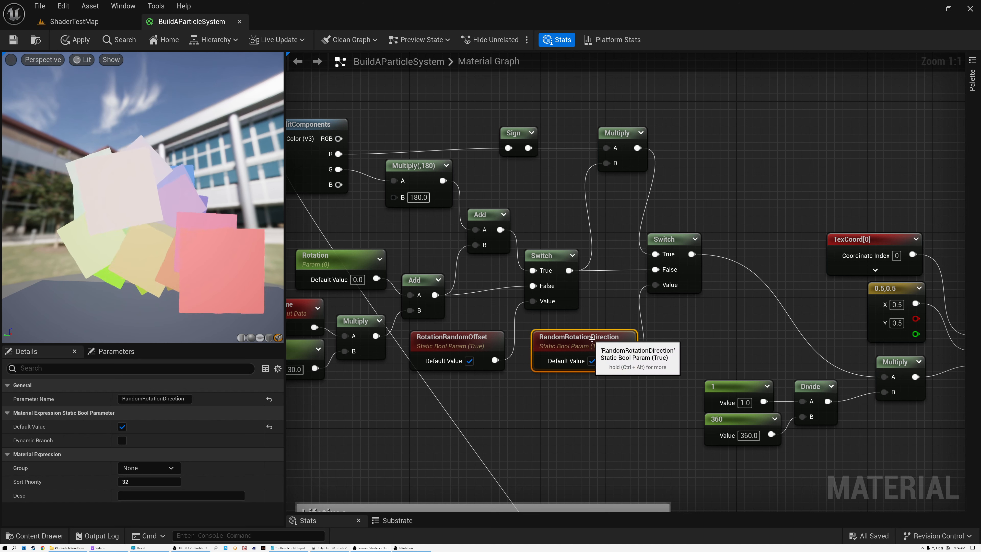
- Turn off RandomRotationDirection's default value
{"action": "double_click", "coordinate": [591, 337]}
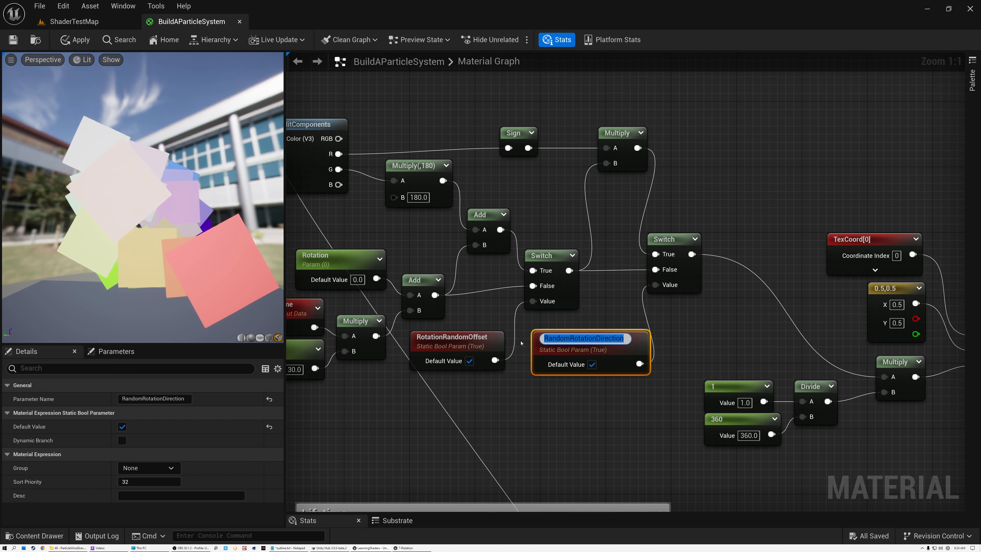
{"action": "key", "text": "Return"}
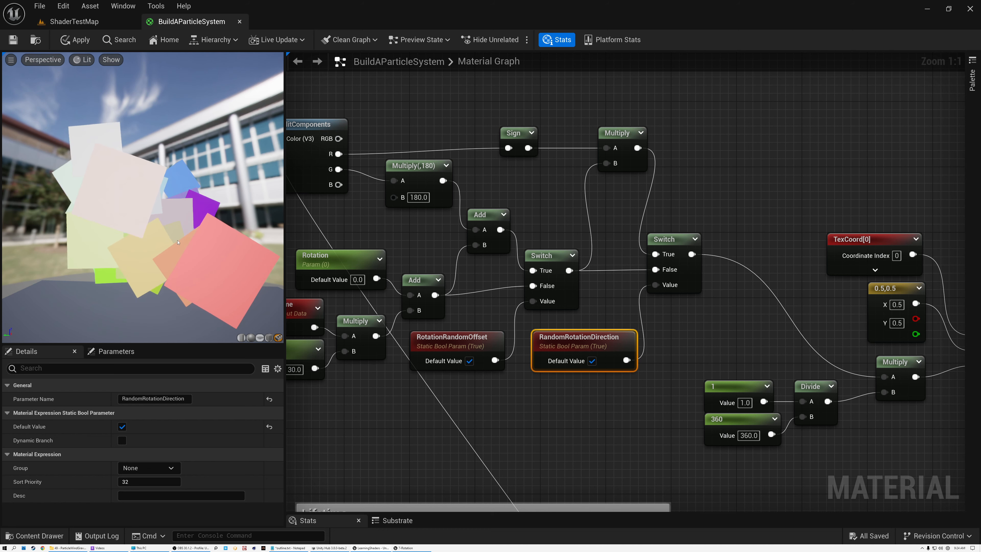
{"action": "left_click", "coordinate": [592, 361]}
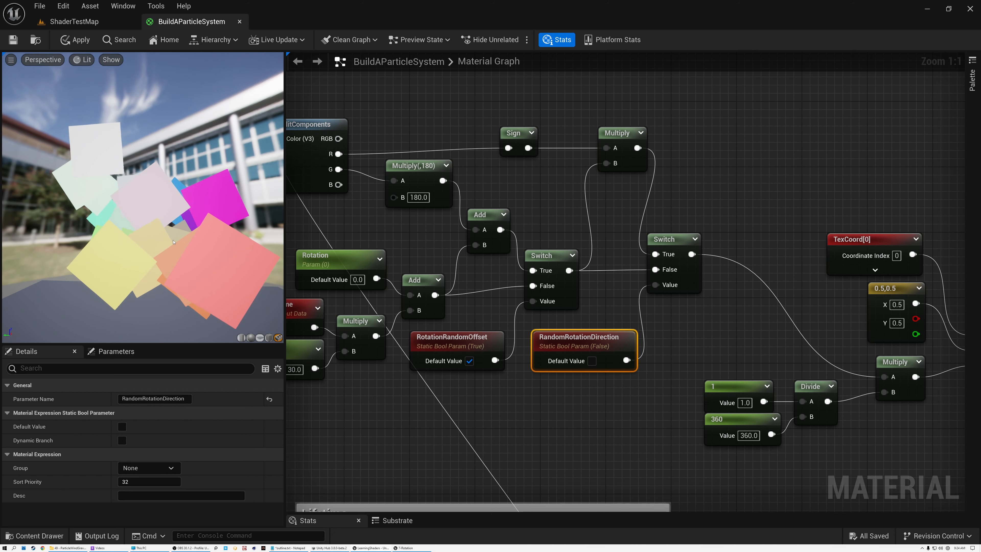
{"action": "right_click_drag", "start_coordinate": [370, 220], "coordinate": [511, 235]}
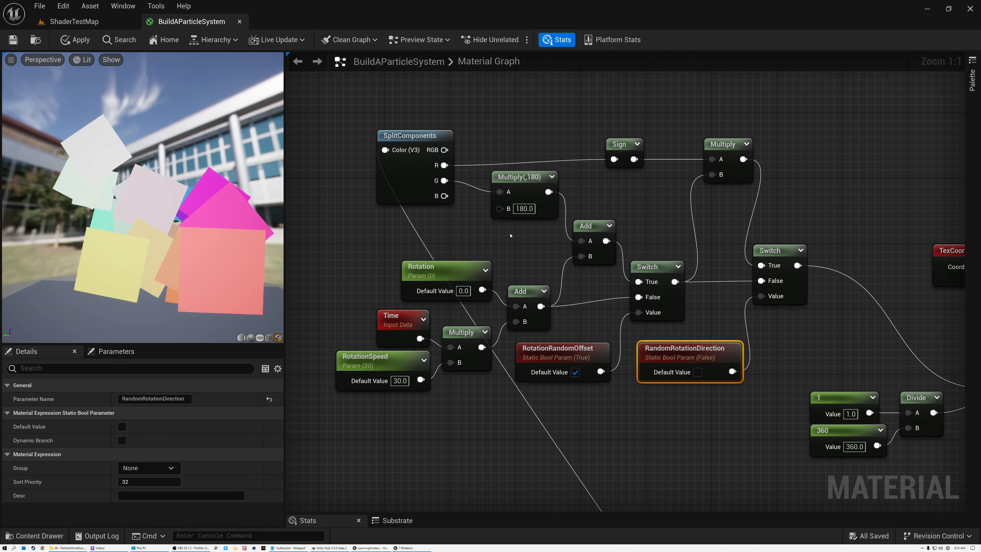
{"action": "scroll", "coordinate": [510, 235], "scroll_direction": "down", "scroll_amount": 1}
{"action": "right_click_drag", "start_coordinate": [510, 235], "coordinate": [470, 237]}
- Review the Rotation, RotationSpeed and RotationRandomOffset parameters, and switch RandomRotationDirection on and back off to compare the particle rotation in the preview
{"action": "left_click", "coordinate": [386, 270]}
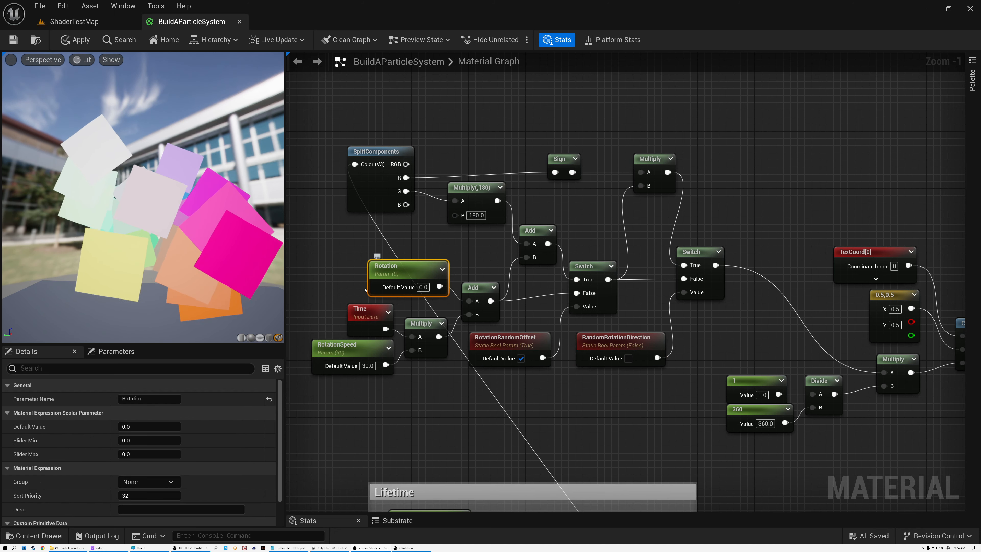
{"action": "left_click", "coordinate": [341, 350]}
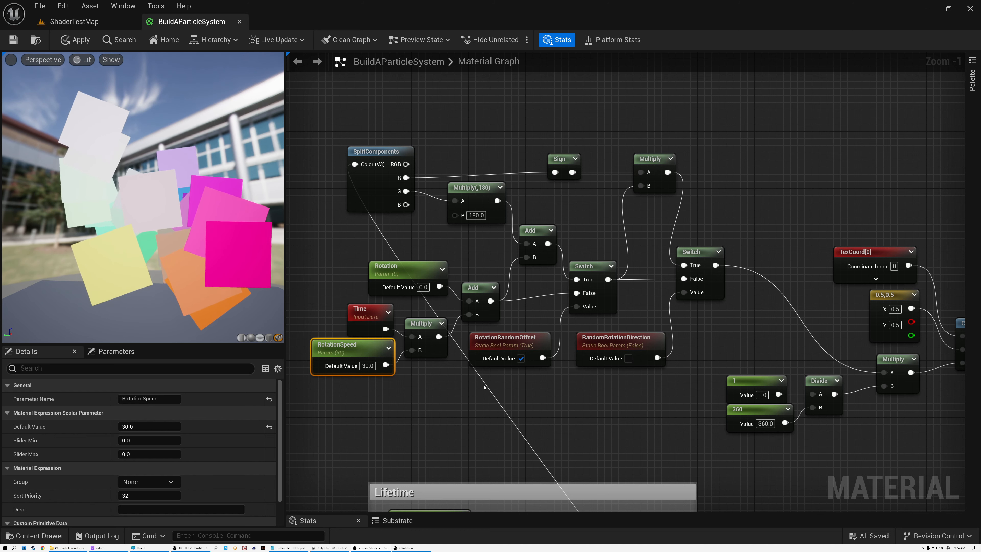
{"action": "left_click", "coordinate": [507, 343]}
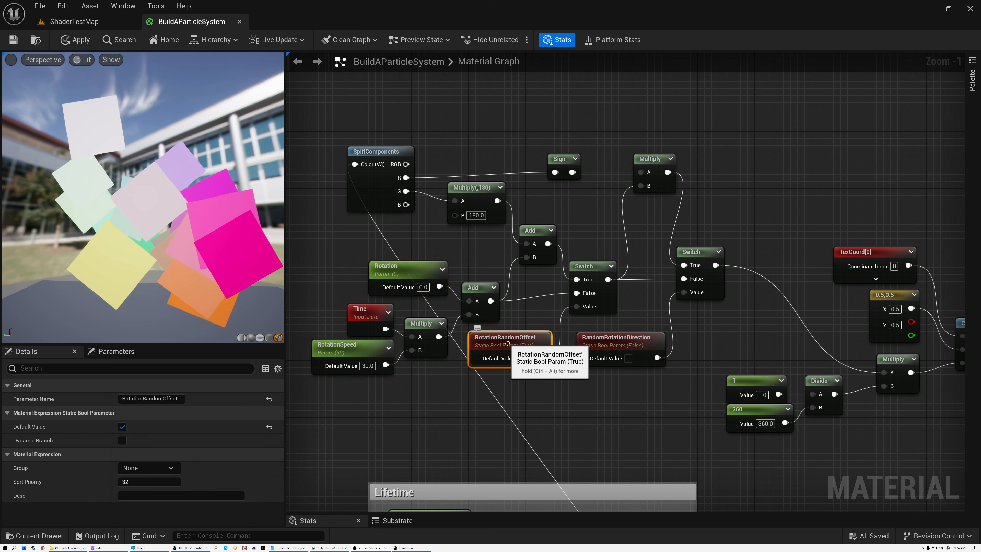
{"action": "left_click", "coordinate": [518, 358]}
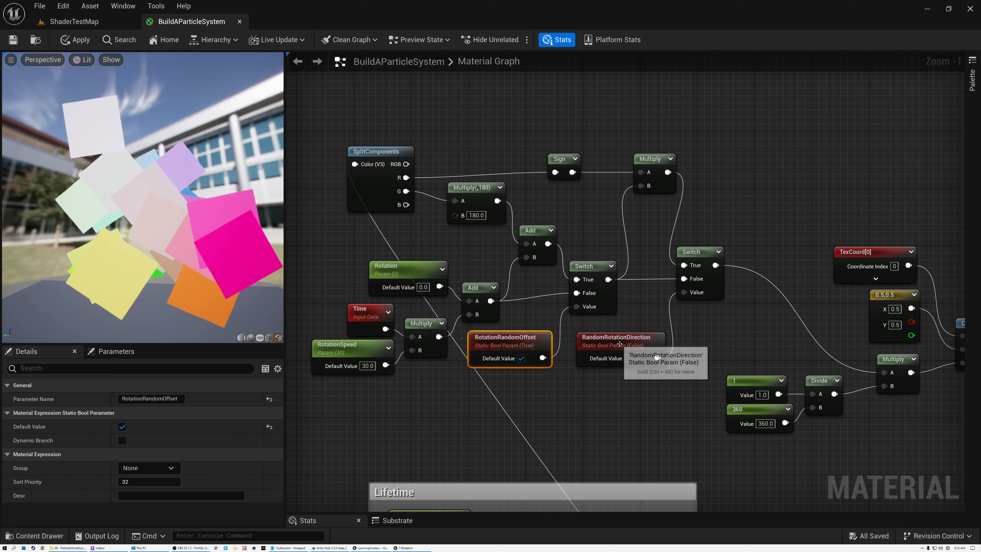
{"action": "left_click", "coordinate": [610, 358]}
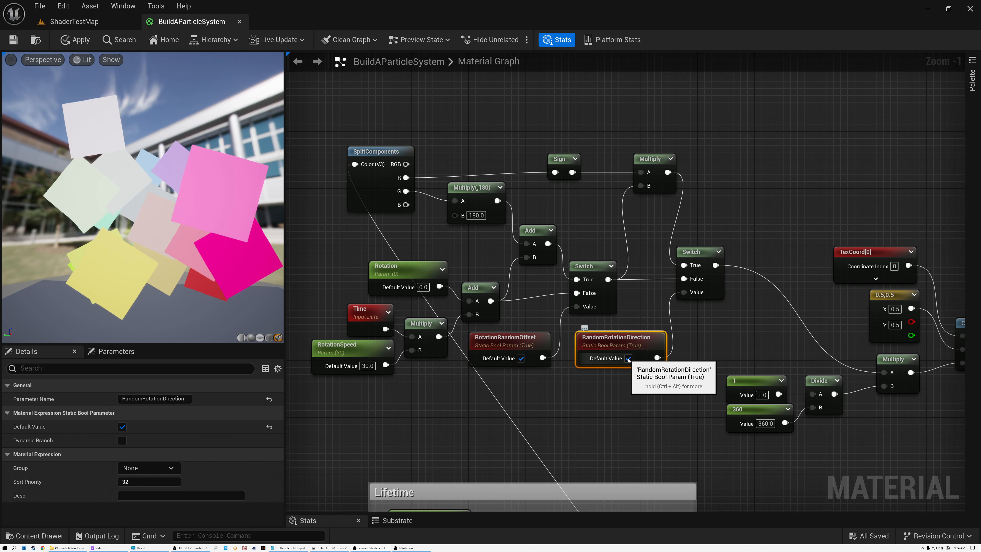
{"action": "left_click", "coordinate": [627, 358]}
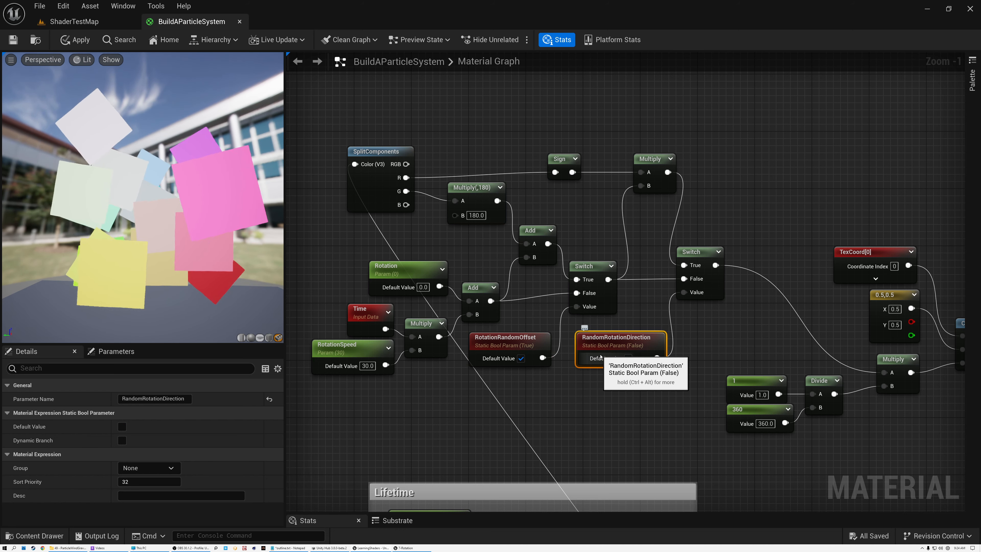
- Tighten the layout by moving SplitComponents and Multiply(,180) down and the 1, 360, Divide and angle Multiply nodes up
{"action": "left_click_drag", "start_coordinate": [344, 129], "coordinate": [466, 216]}
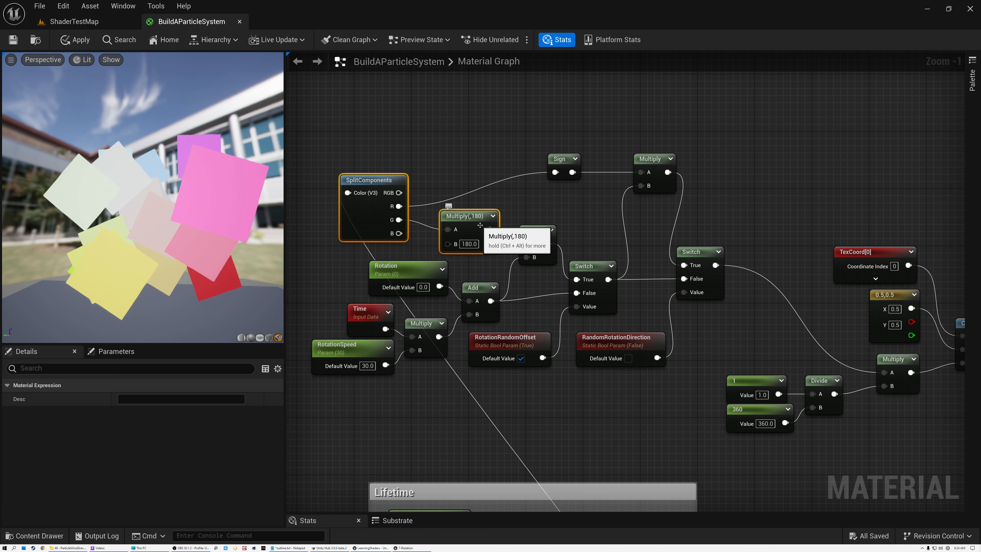
{"action": "right_click_drag", "start_coordinate": [763, 315], "coordinate": [609, 285]}
{"action": "left_click_drag", "start_coordinate": [611, 215], "coordinate": [820, 379]}
{"action": "left_click_drag", "start_coordinate": [599, 356], "coordinate": [579, 299]}
- Lower Sign and its Multiply closer to the other nodes, and reposition the whole group of rotation nodes
{"action": "scroll", "coordinate": [580, 197], "scroll_direction": "down", "scroll_amount": 1}
{"action": "scroll", "coordinate": [580, 197], "scroll_direction": "down", "scroll_amount": 1}
{"action": "right_click_drag", "start_coordinate": [573, 177], "coordinate": [742, 241]}
{"action": "left_click_drag", "start_coordinate": [624, 185], "coordinate": [680, 241]}
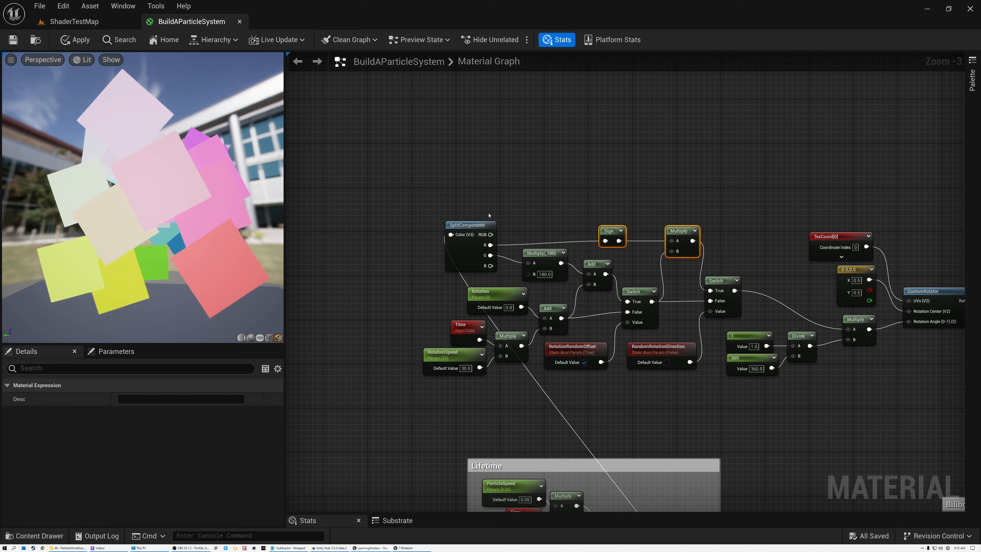
{"action": "left_click_drag", "start_coordinate": [400, 182], "coordinate": [931, 384]}
{"action": "right_click_drag", "start_coordinate": [921, 377], "coordinate": [788, 355]}
{"action": "left_click_drag", "start_coordinate": [805, 273], "coordinate": [849, 296]}
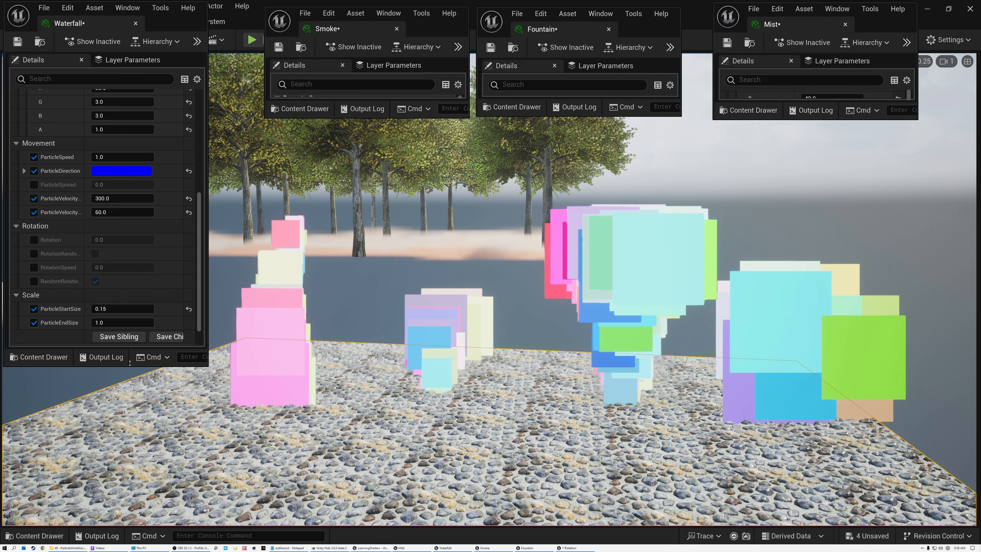
- Make the Waterfall material instance window taller and widen its parameter name column so the Rotation names are fully readable
{"action": "left_click_drag", "start_coordinate": [111, 366], "coordinate": [98, 486]}
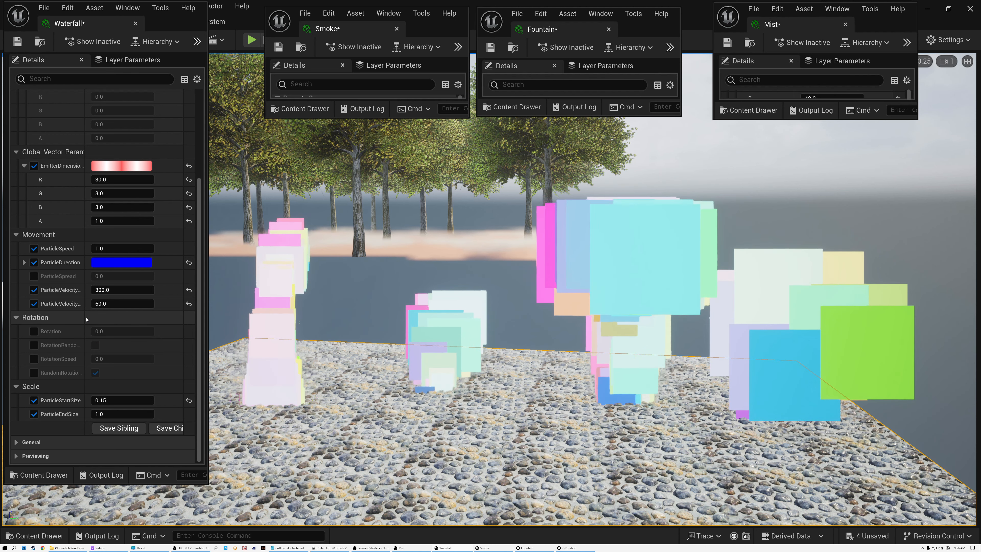
{"action": "left_click_drag", "start_coordinate": [85, 317], "coordinate": [103, 317]}
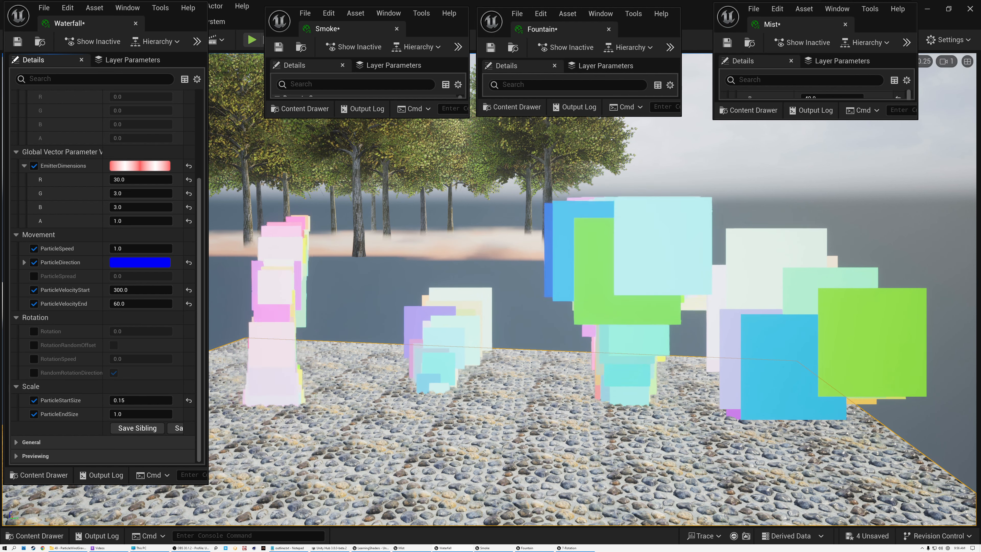
- Bring the level view closer to the waterfall particles and enable the Rotation override in the Waterfall instance
{"action": "right_click_drag", "start_coordinate": [385, 319], "coordinate": [212, 333]}
{"action": "key", "text": "w"}
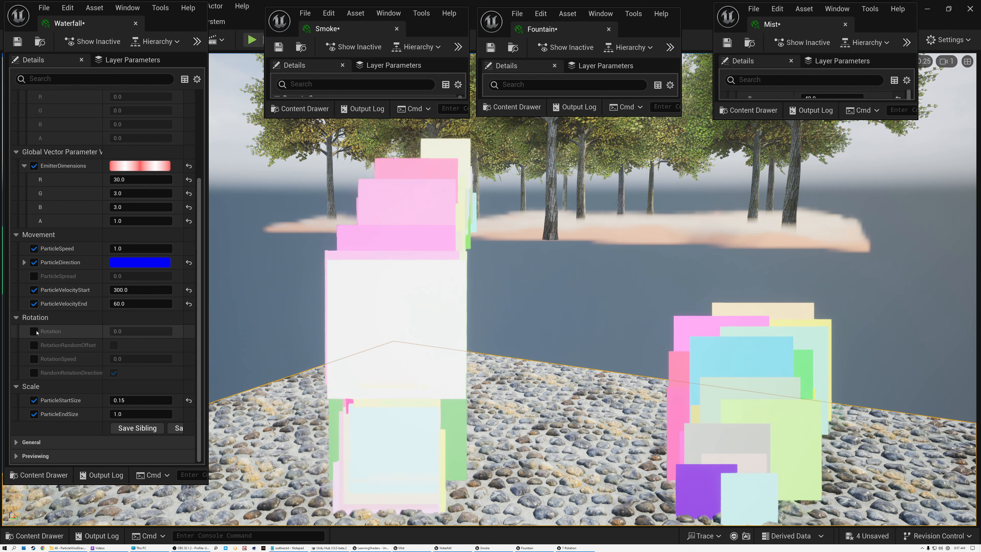
{"action": "left_click", "coordinate": [34, 331]}
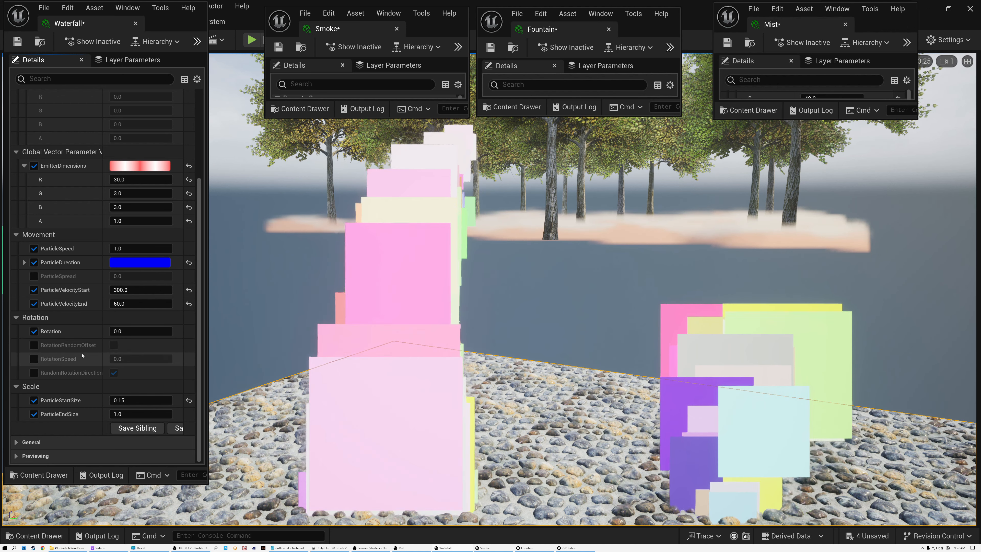
- Enable the RotationSpeed override in the Waterfall instance and set the speed to -30
{"action": "left_click", "coordinate": [34, 358]}
{"action": "left_click", "coordinate": [135, 357]}
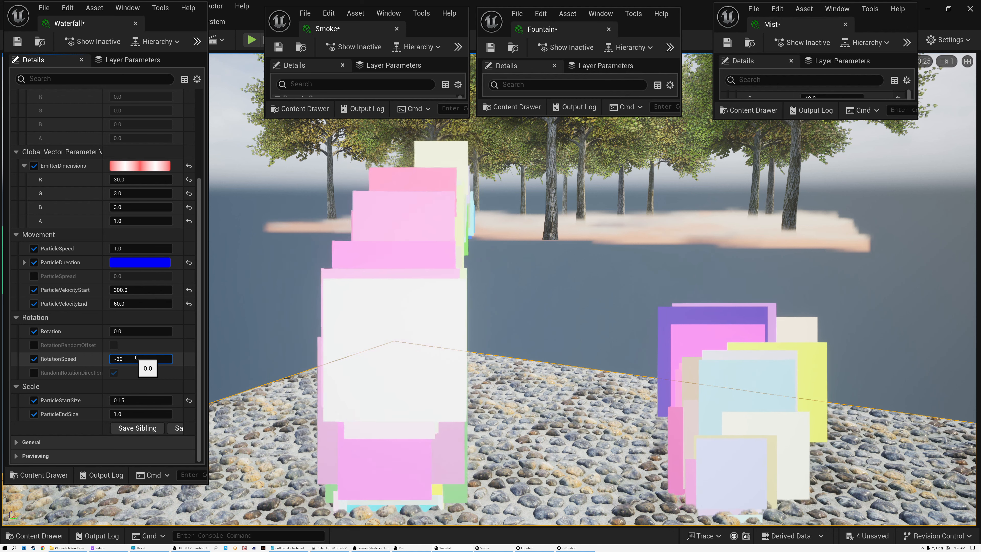
{"action": "type", "text": "-30"}
{"action": "key", "text": "Return"}
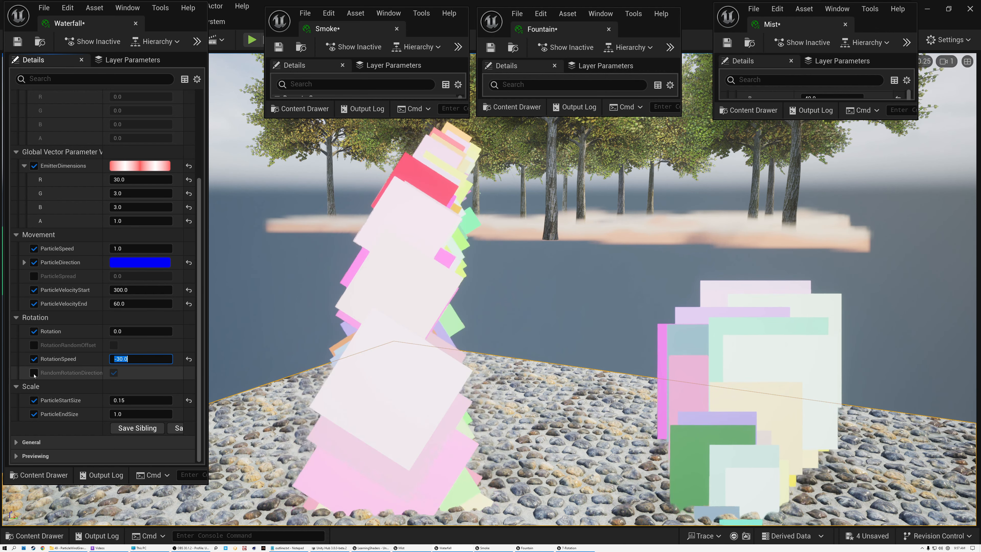
- Enable Waterfall's RandomRotationDirection and RotationRandomOffset overrides with the random offset switched on, and shrink its window
{"action": "left_click", "coordinate": [34, 373]}
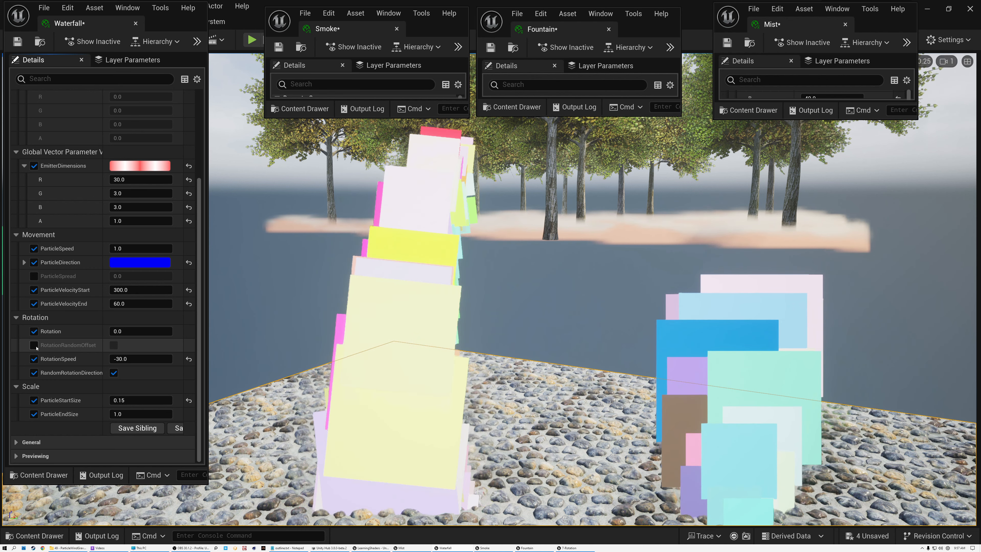
{"action": "left_click", "coordinate": [34, 344]}
{"action": "left_click", "coordinate": [113, 345]}
{"action": "scroll", "coordinate": [116, 348], "scroll_direction": "up", "scroll_amount": 1}
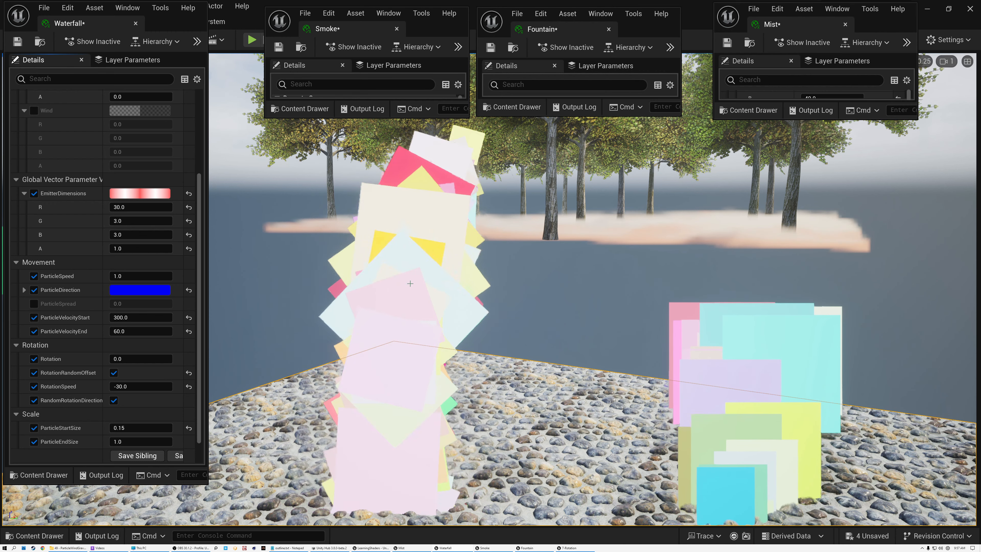
{"action": "mouse_move", "coordinate": [430, 246]}
{"action": "right_mouse_down"}
{"action": "mouse_move", "coordinate": [429, 227]}
{"action": "mouse_move", "coordinate": [429, 255]}
{"action": "mouse_move", "coordinate": [429, 244]}
{"action": "mouse_move", "coordinate": [402, 246]}
{"action": "mouse_move", "coordinate": [438, 244]}
{"action": "mouse_move", "coordinate": [448, 228]}
{"action": "mouse_move", "coordinate": [424, 232]}
{"action": "mouse_move", "coordinate": [423, 243]}
{"action": "mouse_move", "coordinate": [454, 220]}
{"action": "mouse_move", "coordinate": [438, 227]}
{"action": "mouse_move", "coordinate": [444, 234]}
{"action": "right_mouse_up"}
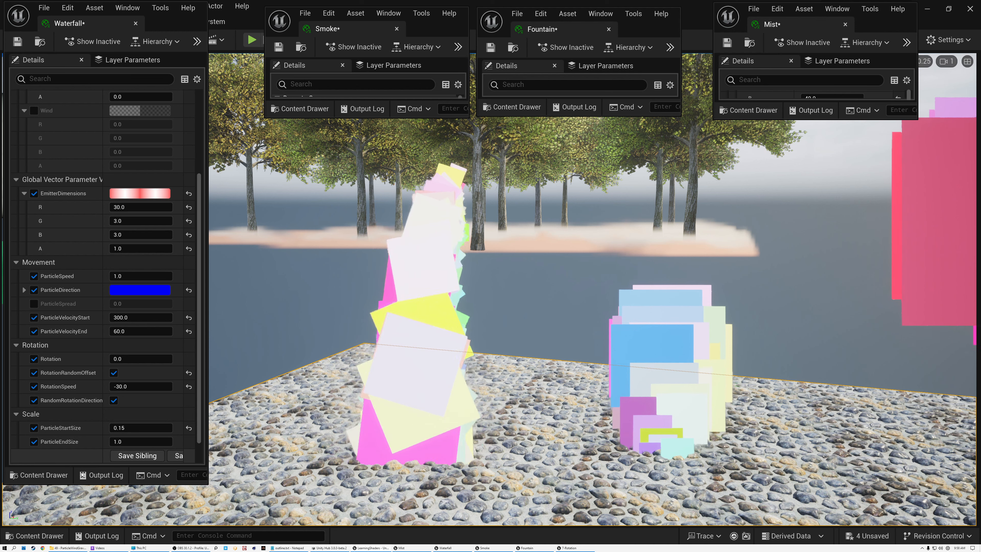
{"action": "left_click_drag", "start_coordinate": [82, 483], "coordinate": [83, 154]}
- Enlarge the Smoke instance window, enable all four Rotation overrides at their default values, and shrink the window again
{"action": "left_click_drag", "start_coordinate": [310, 116], "coordinate": [312, 456]}
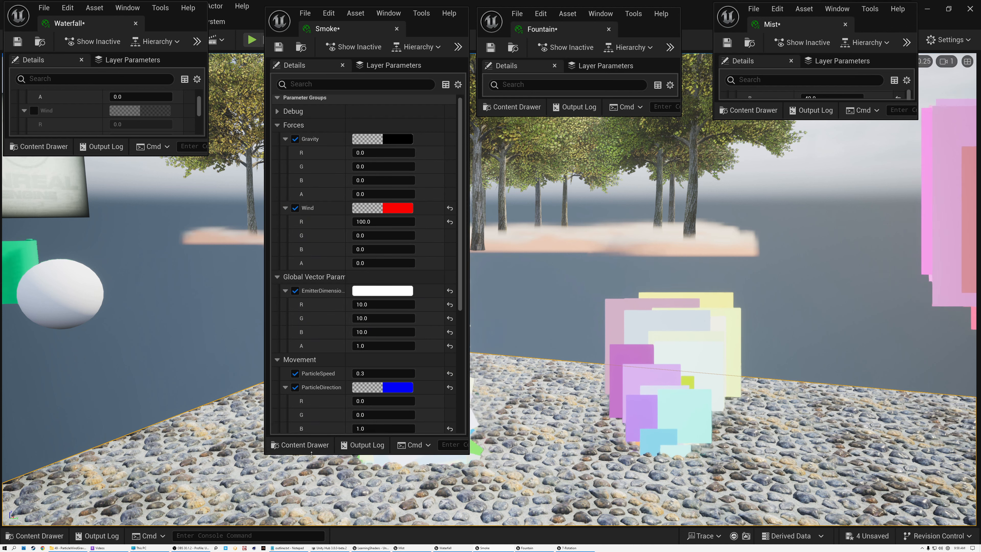
{"action": "right_click_drag", "start_coordinate": [598, 341], "coordinate": [615, 380]}
{"action": "key", "text": "w"}
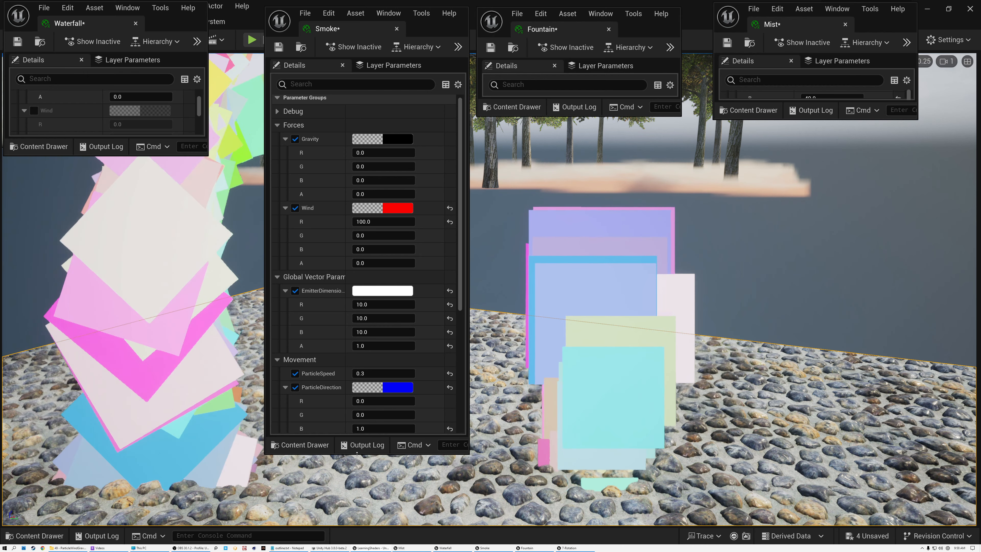
{"action": "scroll", "coordinate": [400, 337], "scroll_direction": "down", "scroll_amount": 5}
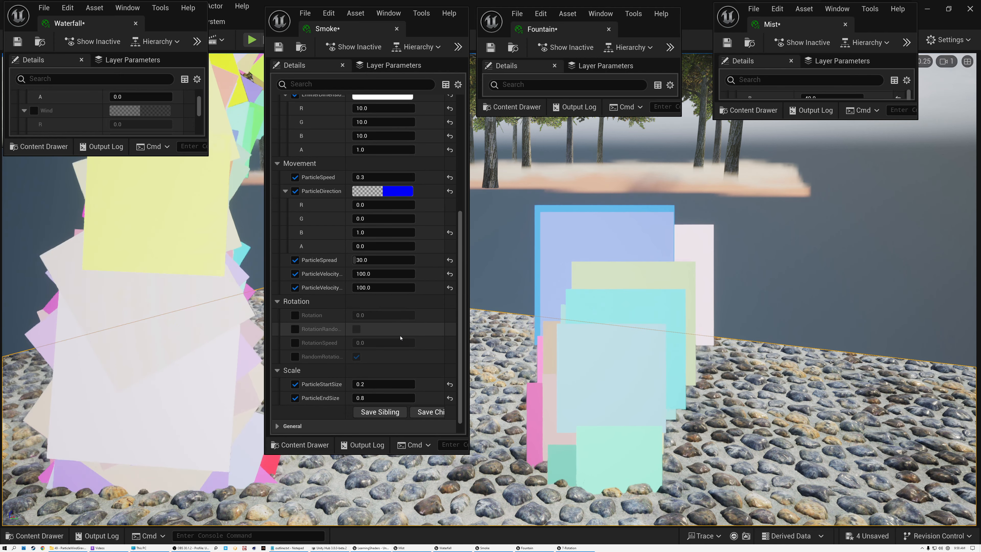
{"action": "left_click", "coordinate": [295, 315]}
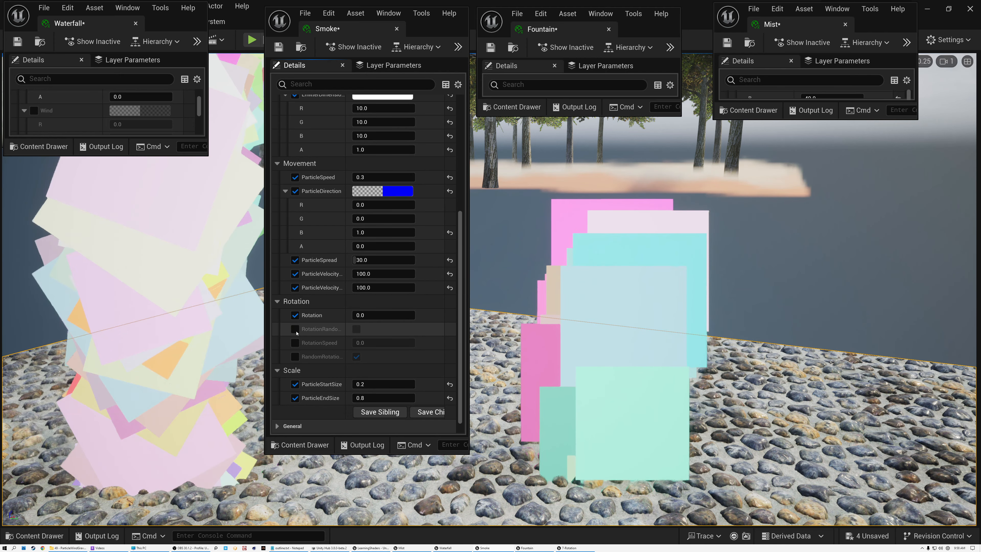
{"action": "left_click", "coordinate": [295, 342]}
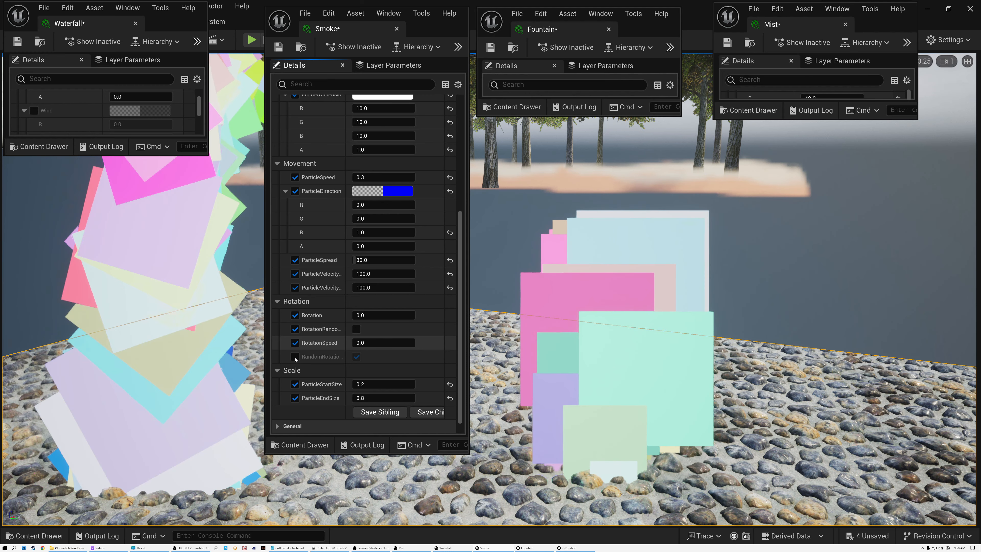
{"action": "left_click", "coordinate": [295, 356]}
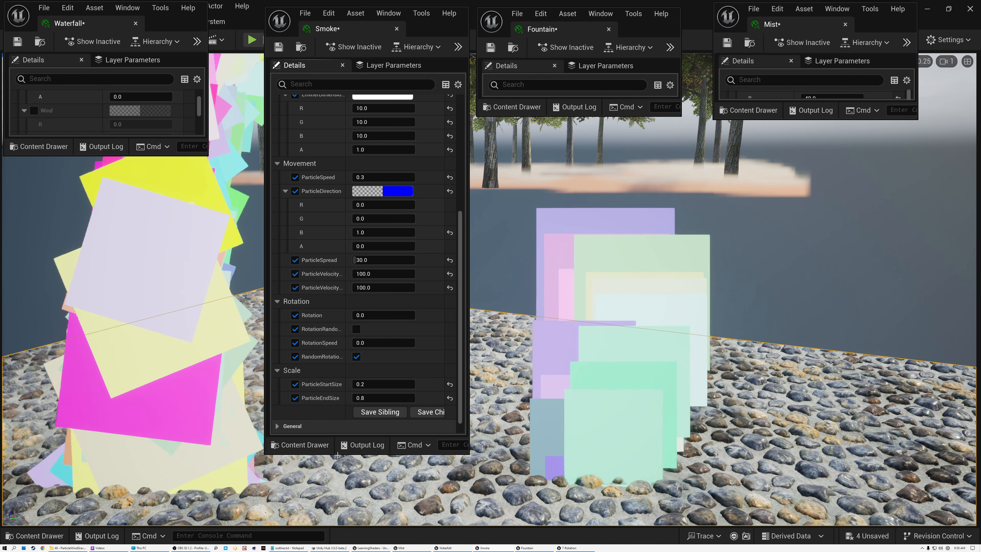
{"action": "left_click_drag", "start_coordinate": [337, 455], "coordinate": [316, 151]}
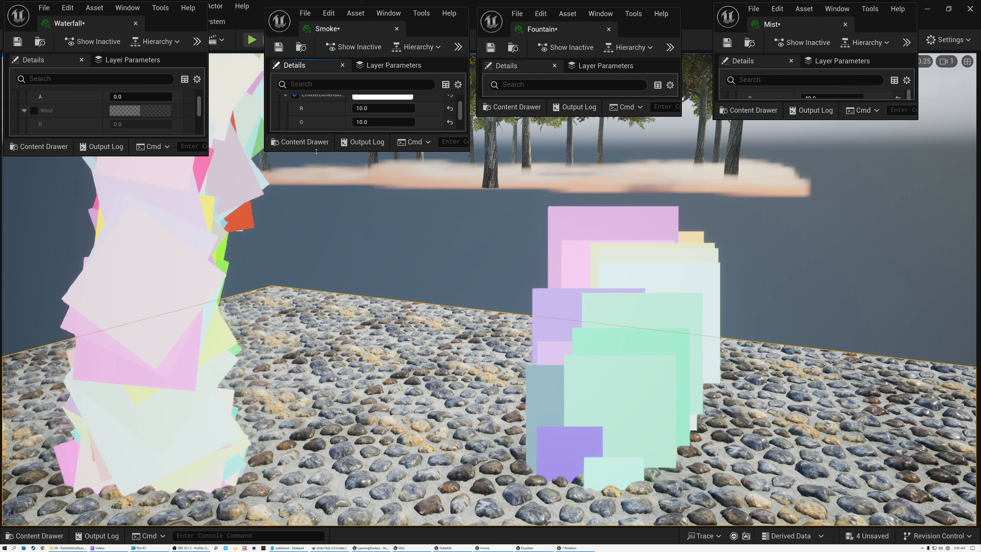
- Enlarge the Fountain instance window, enable the Rotation and RotationRandomOffset overrides, and switch the random offset on
{"action": "left_click_drag", "start_coordinate": [508, 116], "coordinate": [509, 449]}
{"action": "right_click_drag", "start_coordinate": [734, 314], "coordinate": [853, 276]}
{"action": "key", "text": "w"}
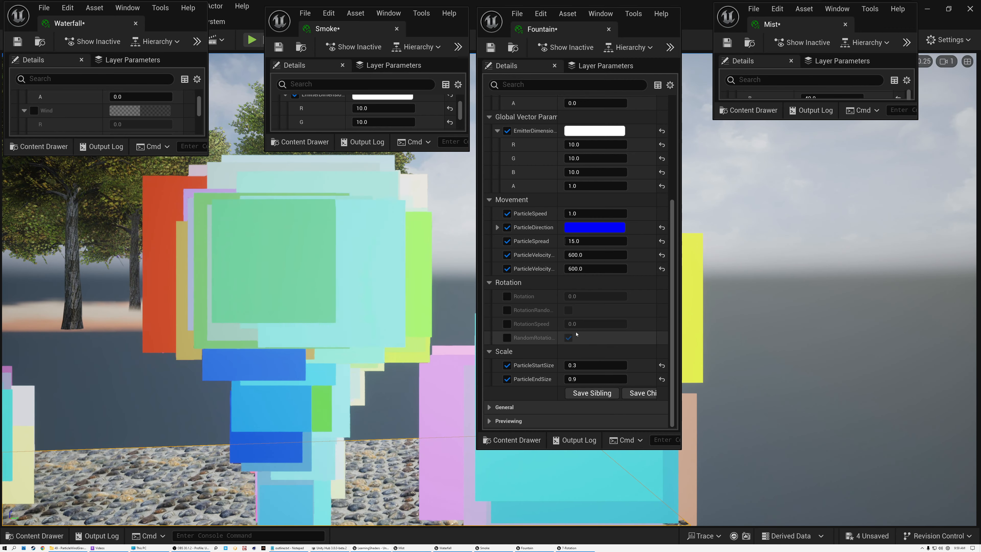
{"action": "left_click", "coordinate": [507, 296]}
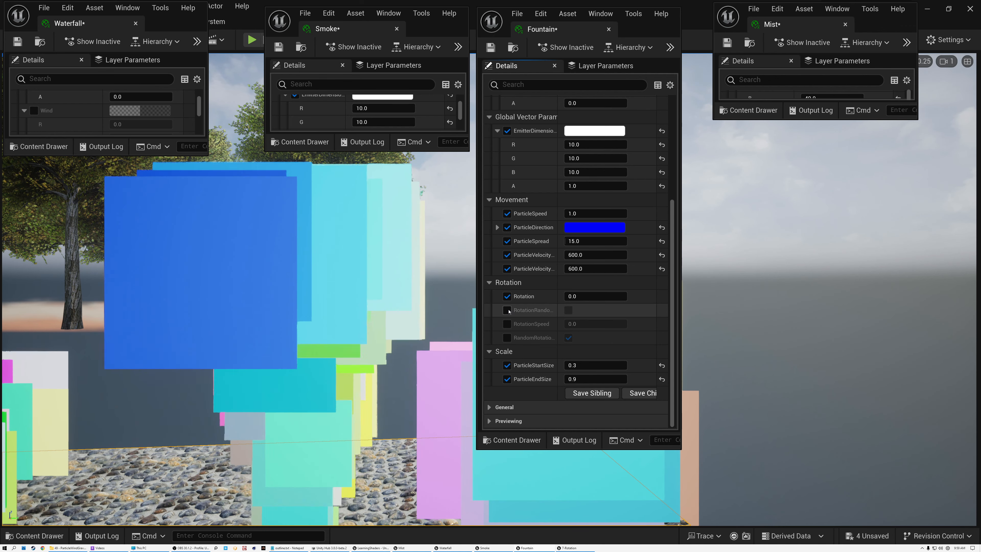
{"action": "left_click", "coordinate": [507, 311]}
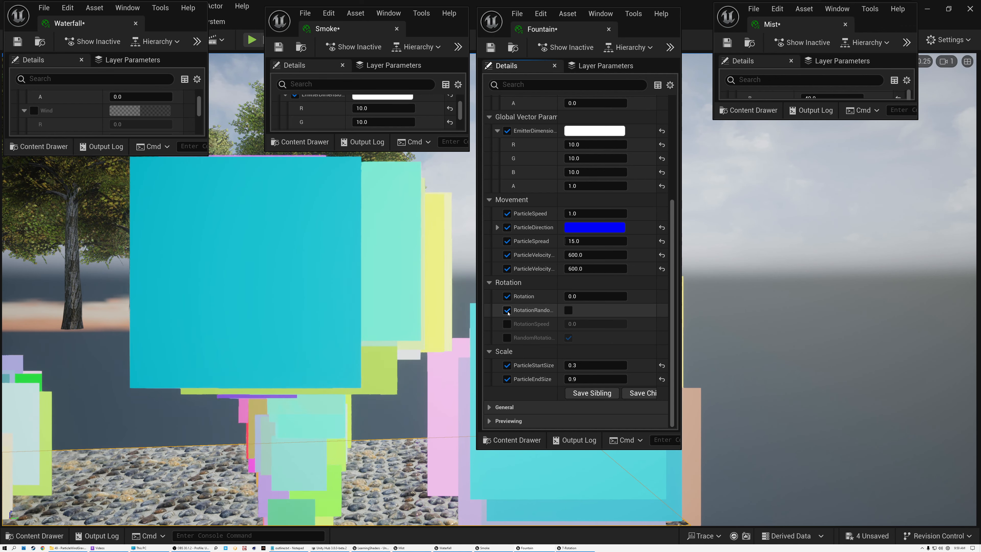
{"action": "left_click", "coordinate": [568, 310]}
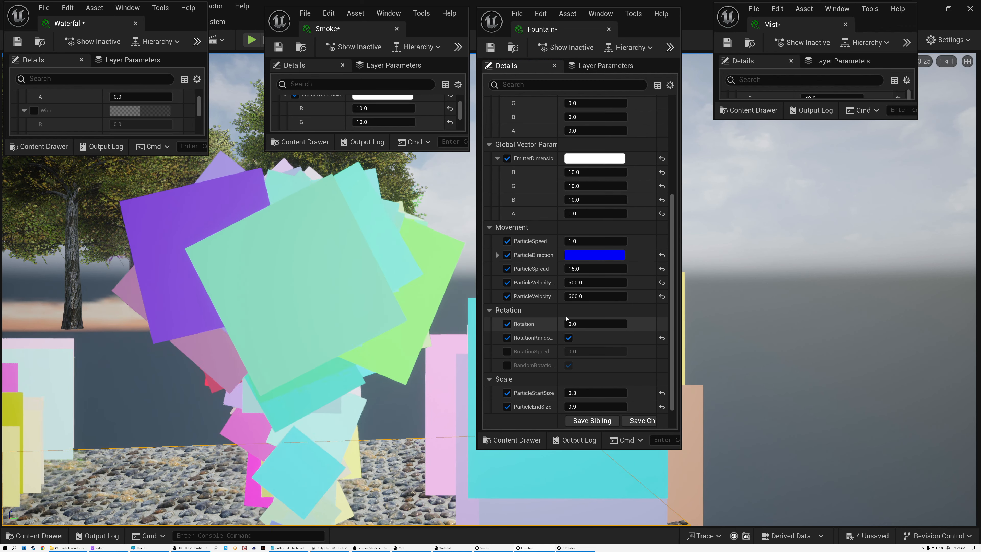
- Set Fountain's RotationSpeed to -30, enable RandomRotationDirection, widen the parameter name column, and shrink the window
{"action": "left_click", "coordinate": [507, 352]}
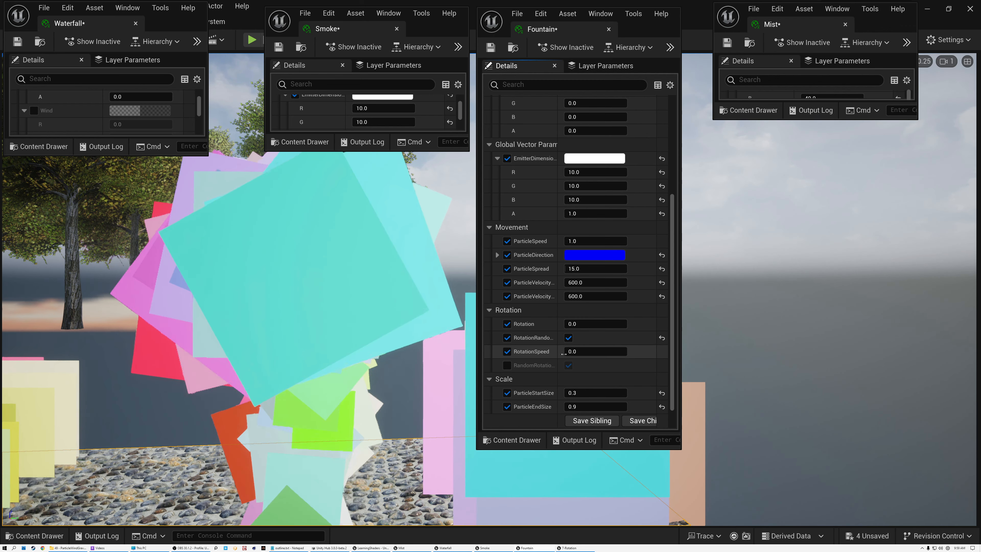
{"action": "left_click", "coordinate": [579, 350]}
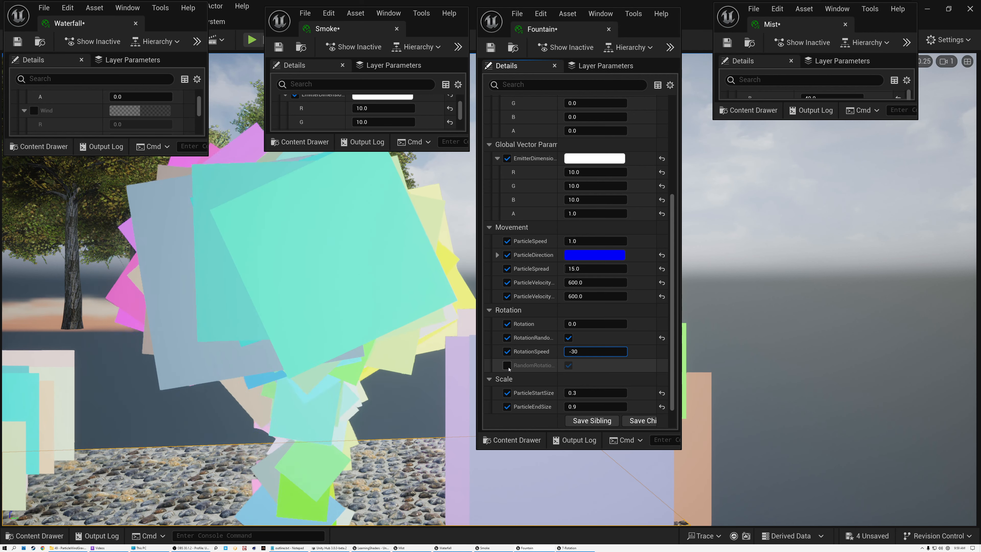
{"action": "left_click", "coordinate": [507, 365]}
{"action": "left_click_drag", "start_coordinate": [558, 312], "coordinate": [589, 313]}
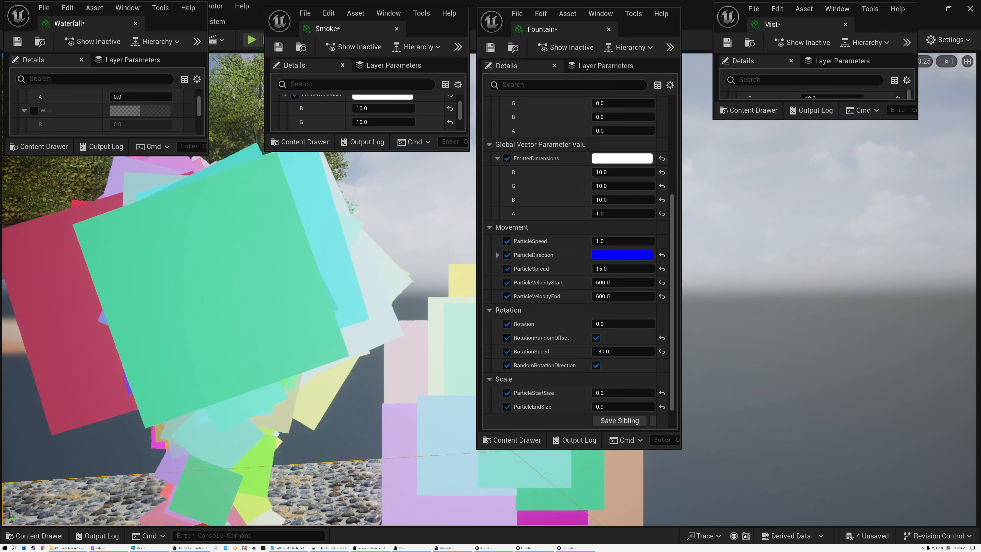
{"action": "key", "text": "s"}
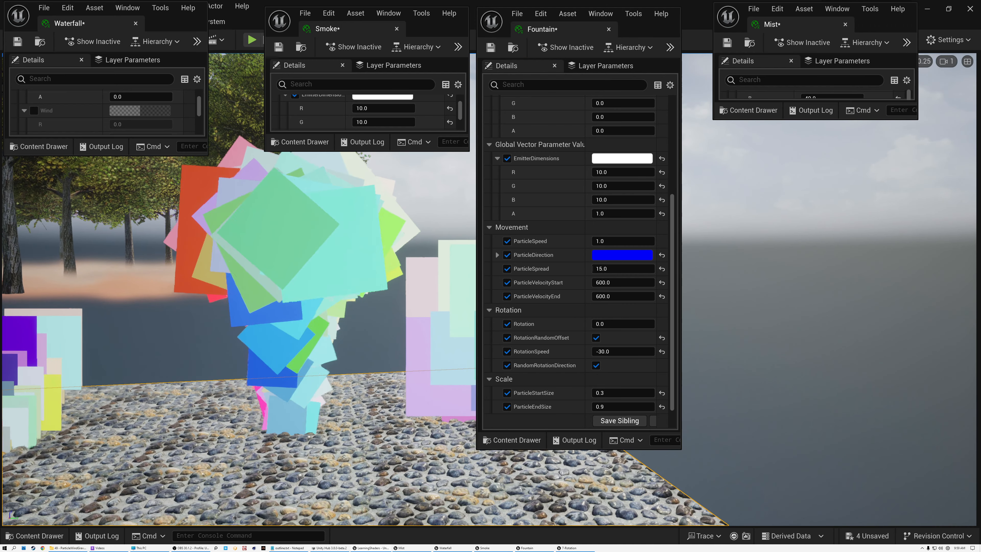
{"action": "key", "text": "w"}
{"action": "right_click_drag", "start_coordinate": [260, 371], "coordinate": [233, 364]}
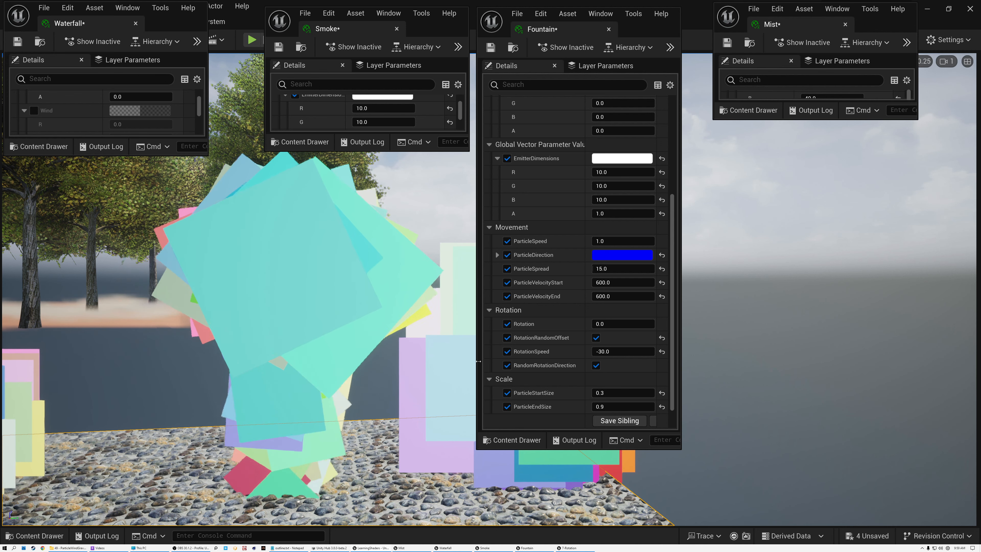
{"action": "left_click_drag", "start_coordinate": [519, 449], "coordinate": [523, 150]}
- Enlarge the Mist instance window, enable Rotation and RotationRandomOffset with the random offset on, and widen the parameter name column
{"action": "left_click_drag", "start_coordinate": [744, 120], "coordinate": [743, 469]}
{"action": "right_click_drag", "start_coordinate": [490, 294], "coordinate": [456, 216]}
{"action": "key", "text": "w"}
{"action": "key", "text": "s"}
{"action": "right_click_drag", "start_coordinate": [422, 323], "coordinate": [519, 315]}
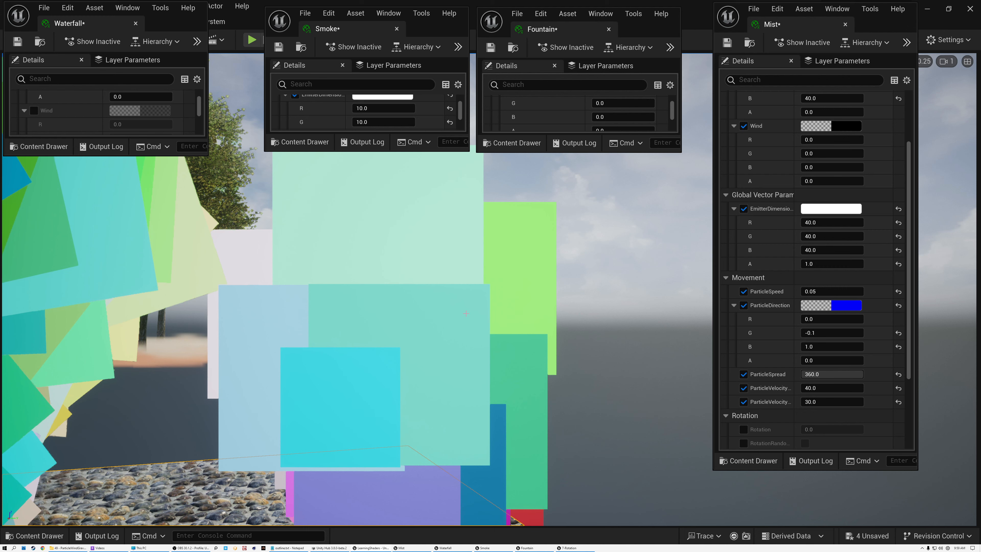
{"action": "scroll", "coordinate": [762, 350], "scroll_direction": "down", "scroll_amount": 5}
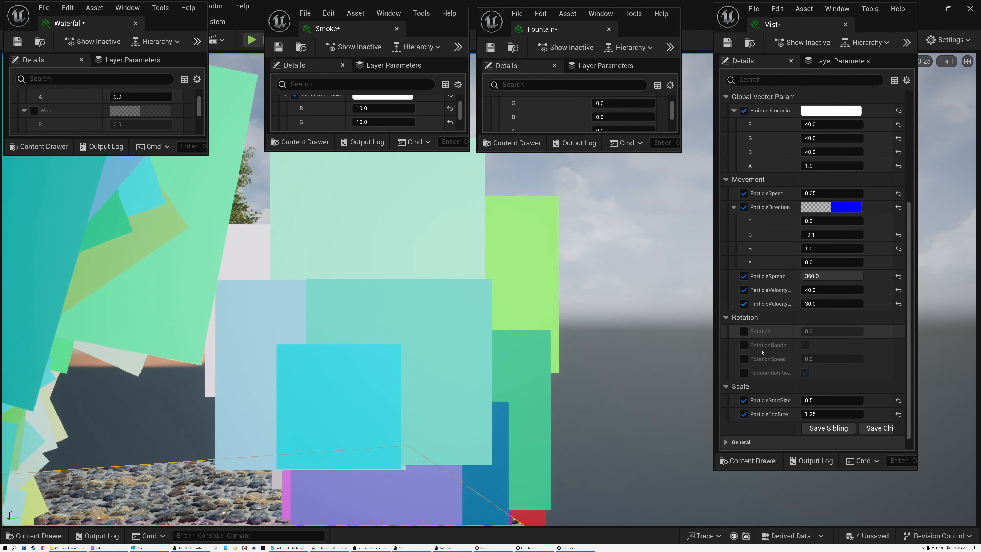
{"action": "left_click", "coordinate": [744, 331]}
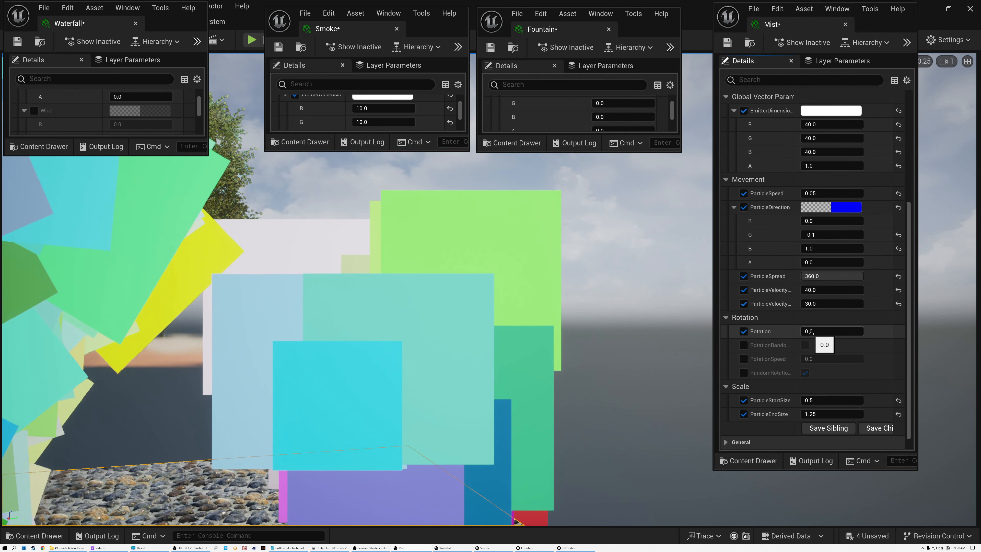
{"action": "left_click", "coordinate": [743, 345]}
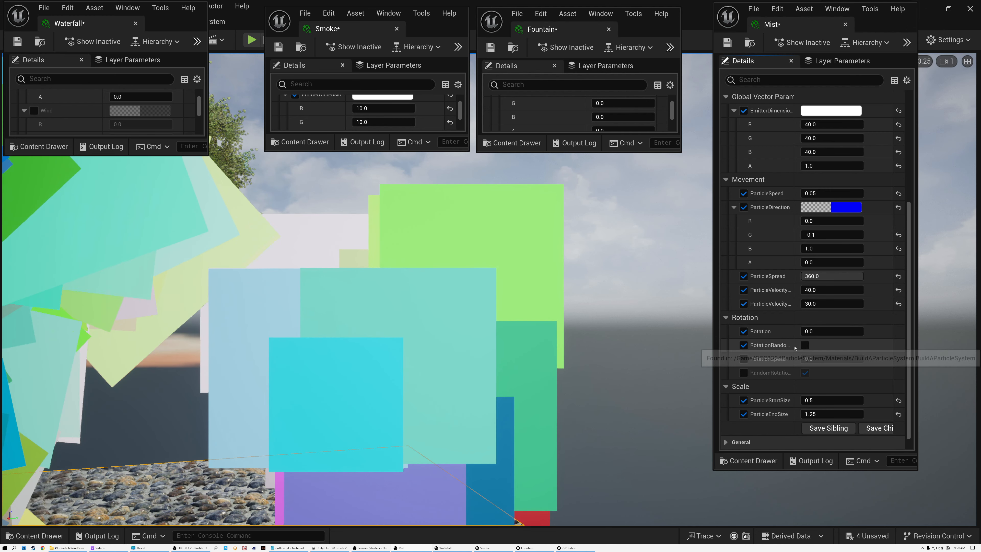
{"action": "left_click_drag", "start_coordinate": [794, 345], "coordinate": [815, 345]}
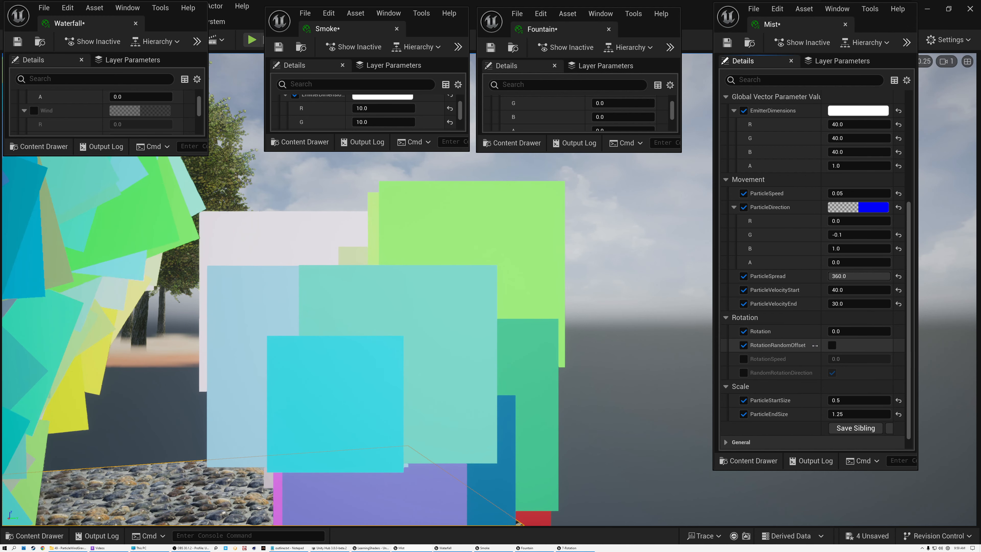
{"action": "left_click", "coordinate": [831, 345]}
{"action": "scroll", "coordinate": [832, 348], "scroll_direction": "up", "scroll_amount": 1}
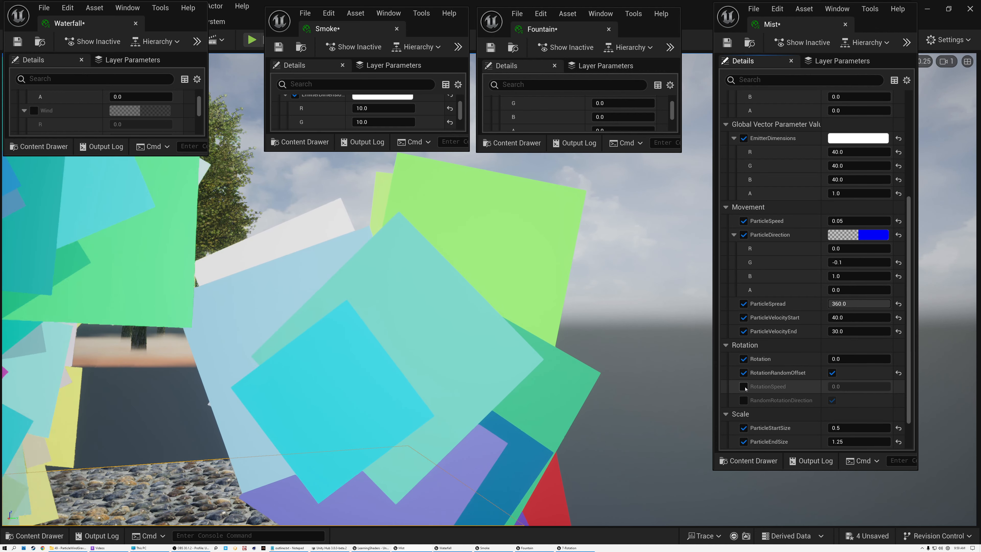
- Set Mist's RotationSpeed to 7, enable the RandomRotationDirection override, and shrink the Mist window
{"action": "left_click", "coordinate": [743, 386]}
{"action": "left_click", "coordinate": [845, 385]}
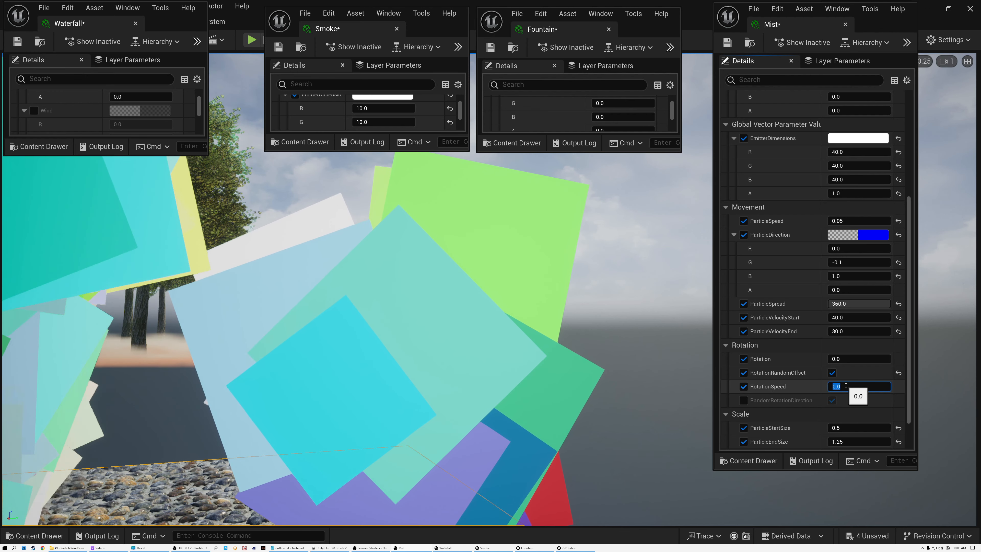
{"action": "type", "text": "7"}
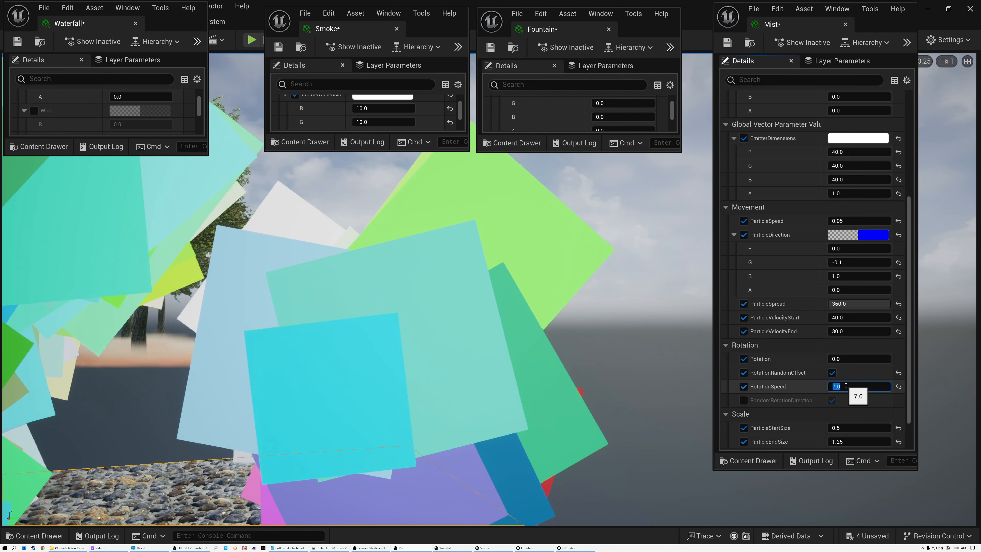
{"action": "key", "text": "Return"}
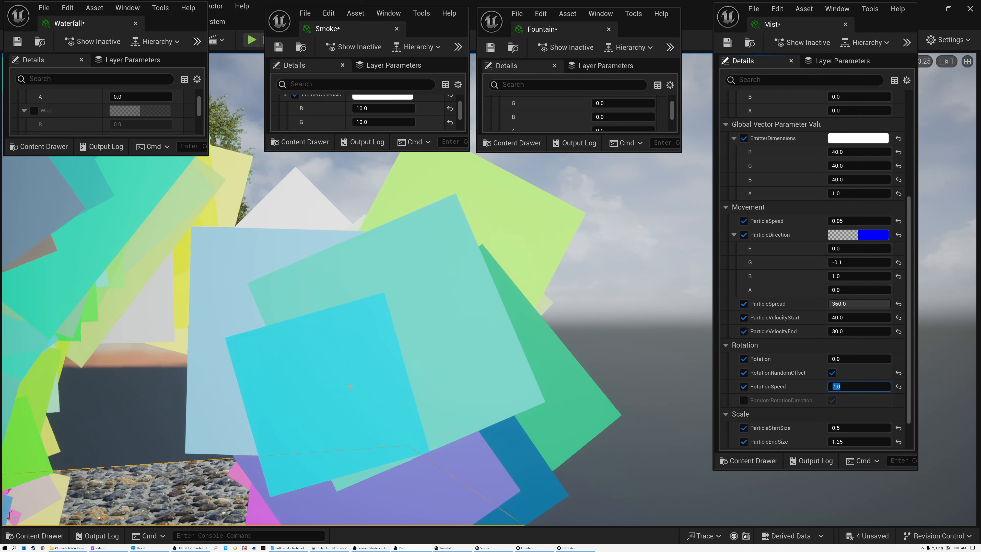
{"action": "left_click", "coordinate": [743, 399]}
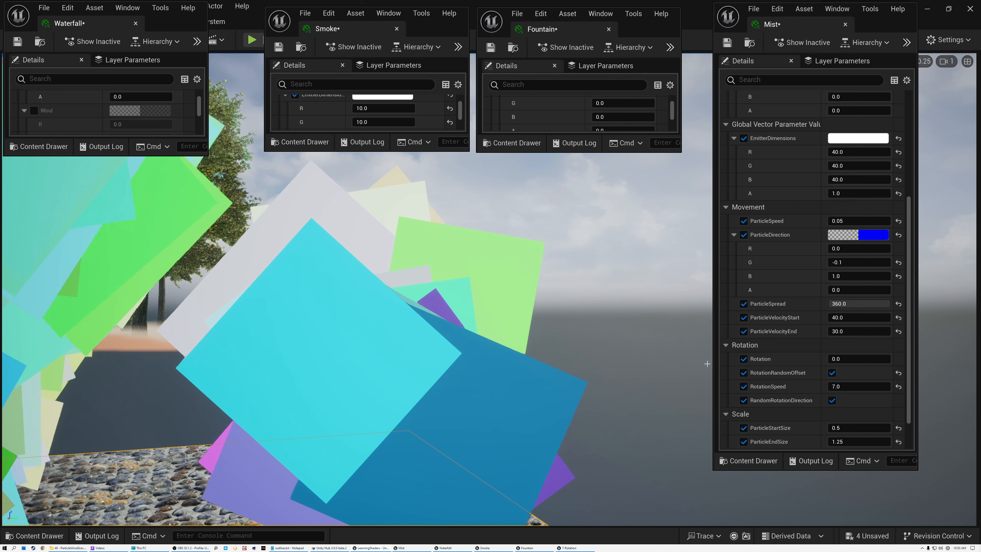
{"action": "left_click_drag", "start_coordinate": [761, 469], "coordinate": [761, 153]}
{"action": "key", "text": "s"}
{"action": "right_click_drag", "start_coordinate": [491, 313], "coordinate": [450, 291]}
{"action": "key", "text": "w"}
{"action": "key", "text": "w"}
{"action": "key", "text": "s"}
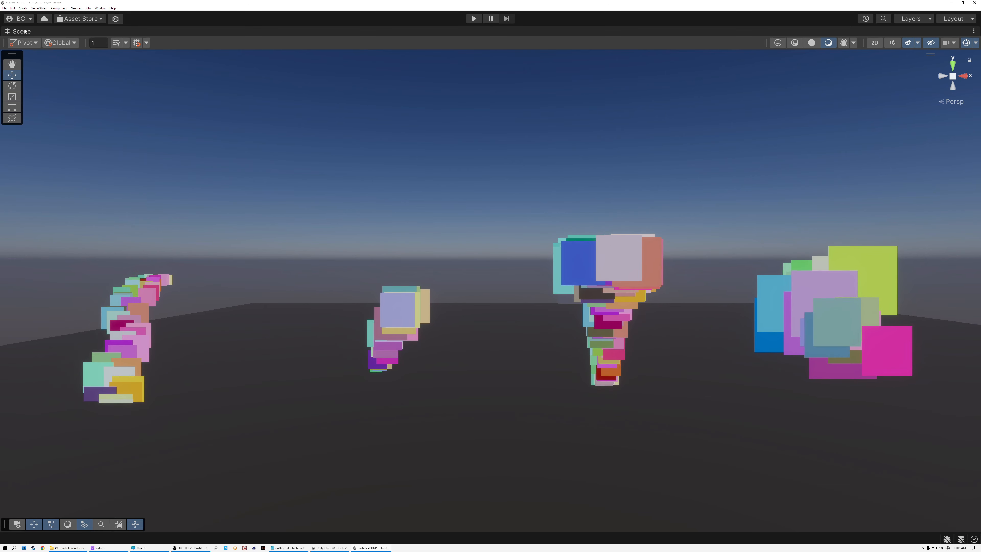
- In Unity, restore the editor layout, open the ParticleSystem shader graph maximized, and bring the whole graph into view
{"action": "key", "text": "shift+space"}
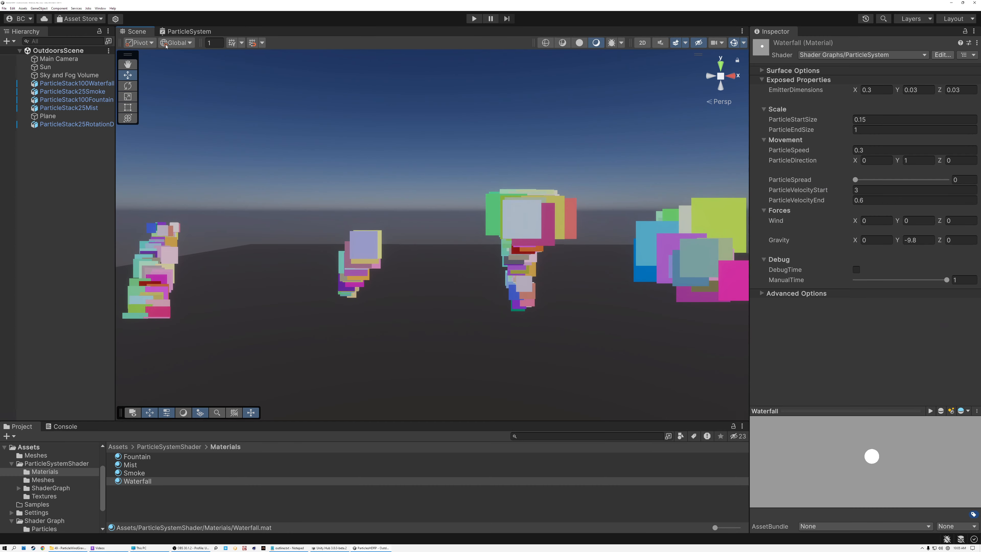
{"action": "double_click", "coordinate": [189, 32]}
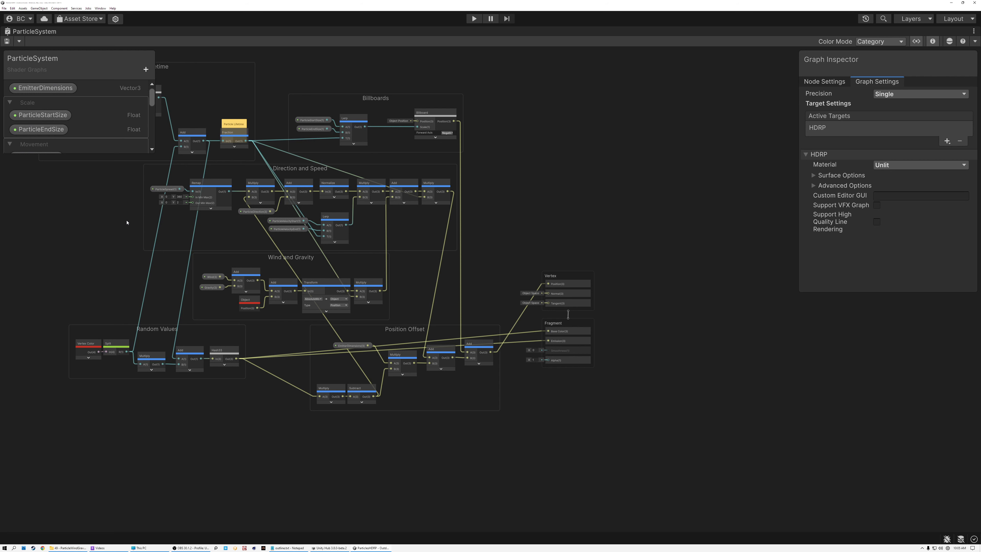
{"action": "right_click", "coordinate": [144, 228]}
{"action": "left_click", "coordinate": [99, 219]}
{"action": "middle_click_drag", "start_coordinate": [78, 211], "coordinate": [236, 286]}
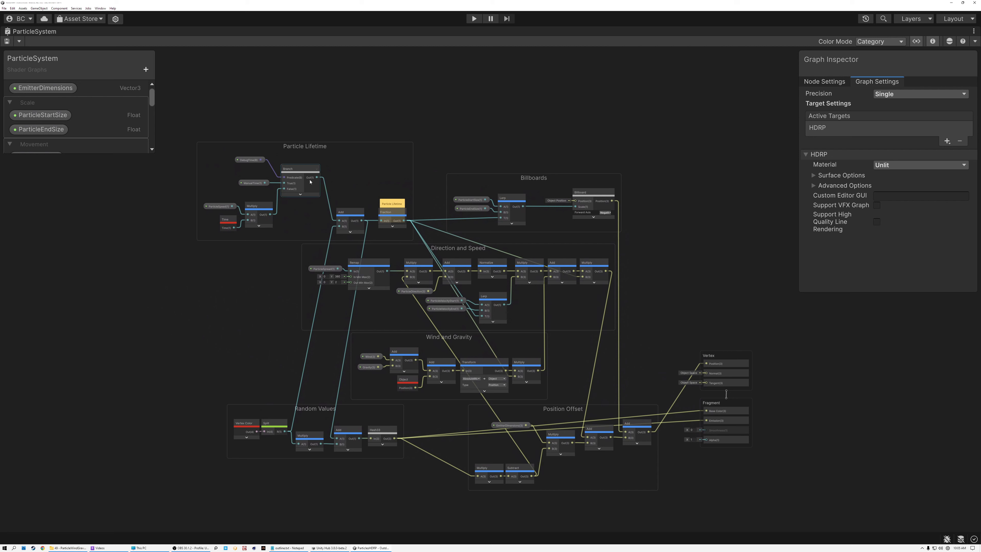
- Review the Billboards, Direction and Speed, Wind and Gravity, Random Values and Position Offset groups in the particle graph
{"action": "left_click", "coordinate": [533, 179]}
{"action": "left_click", "coordinate": [456, 249]}
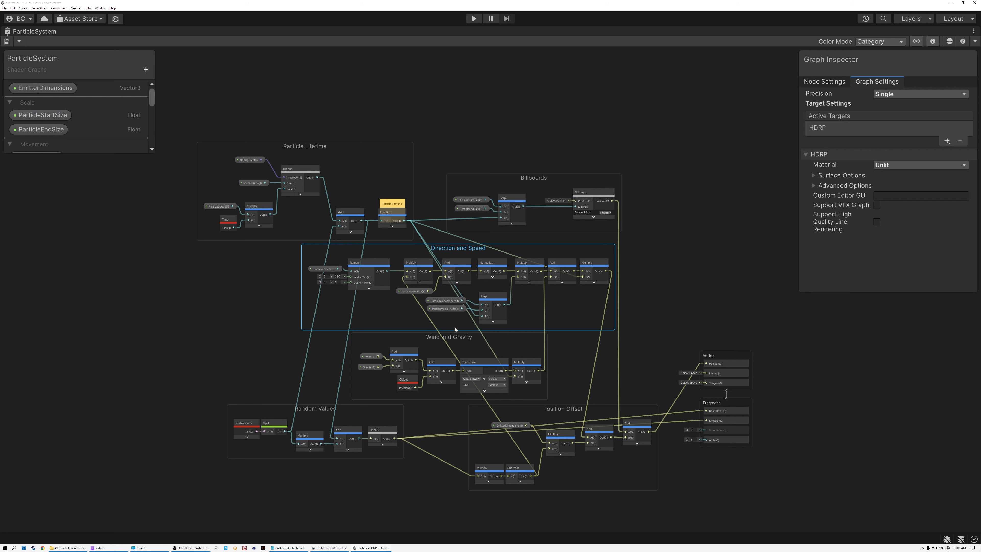
{"action": "left_click", "coordinate": [457, 340]}
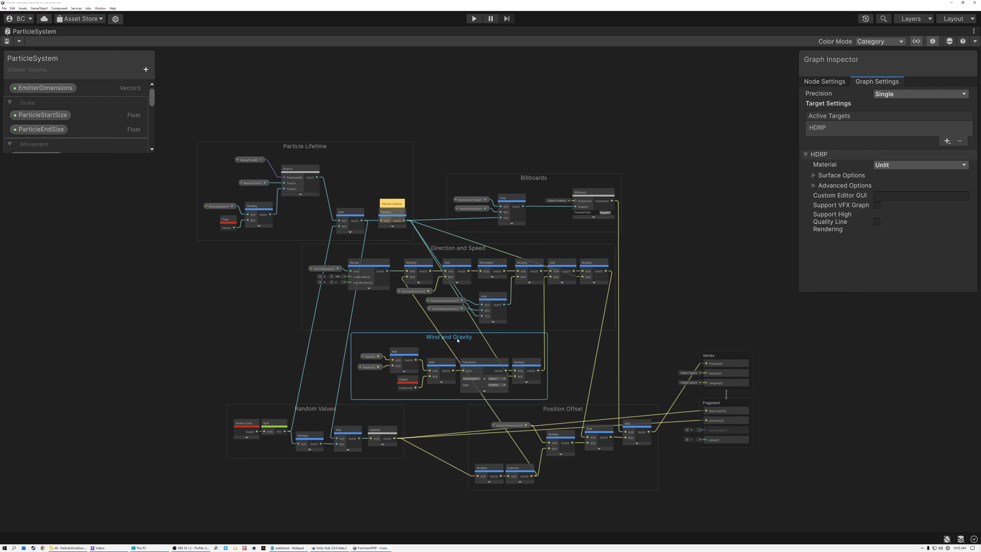
{"action": "scroll", "coordinate": [457, 339], "scroll_direction": "up", "scroll_amount": 3}
{"action": "middle_click_drag", "start_coordinate": [463, 340], "coordinate": [476, 274]}
{"action": "left_click", "coordinate": [250, 384]}
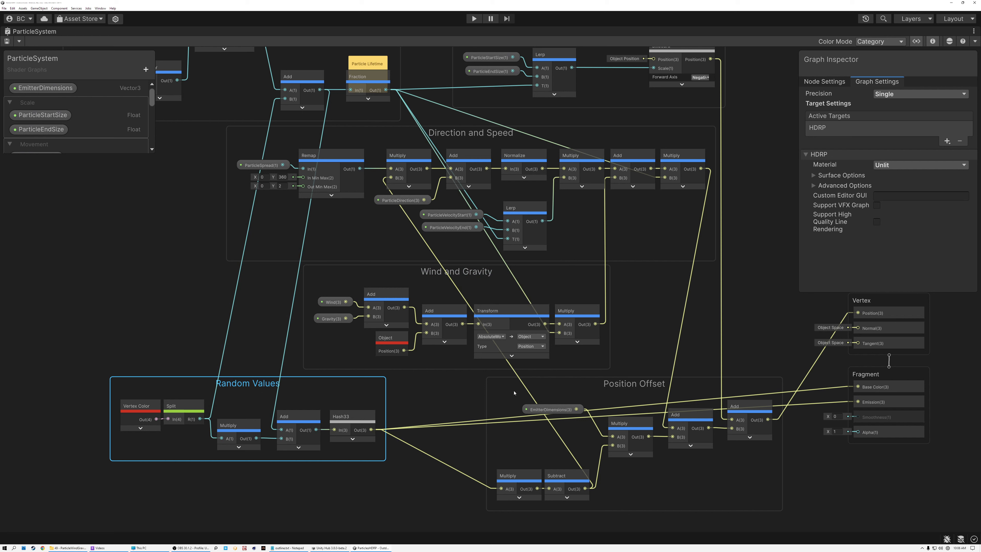
{"action": "left_click", "coordinate": [632, 387]}
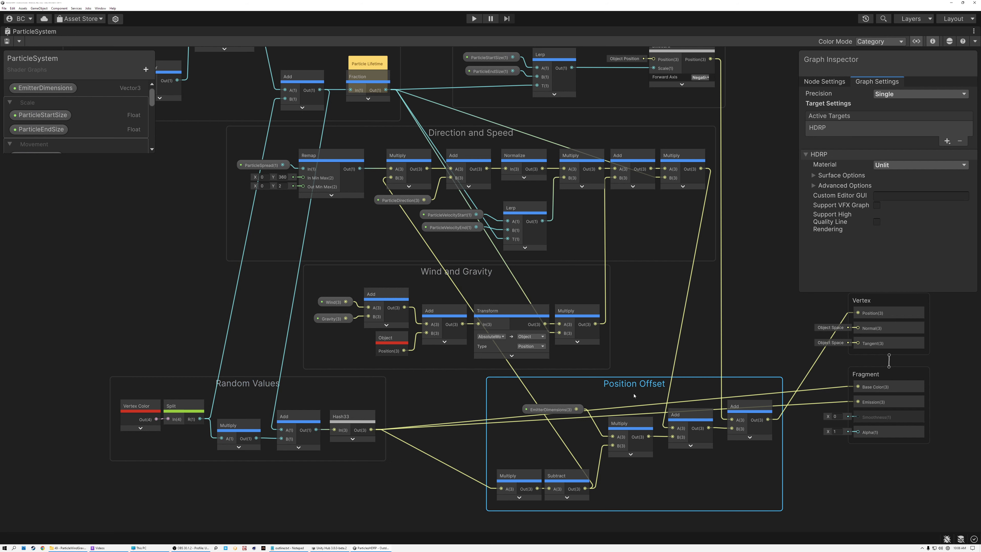
{"action": "middle_click_drag", "start_coordinate": [644, 219], "coordinate": [606, 448]}
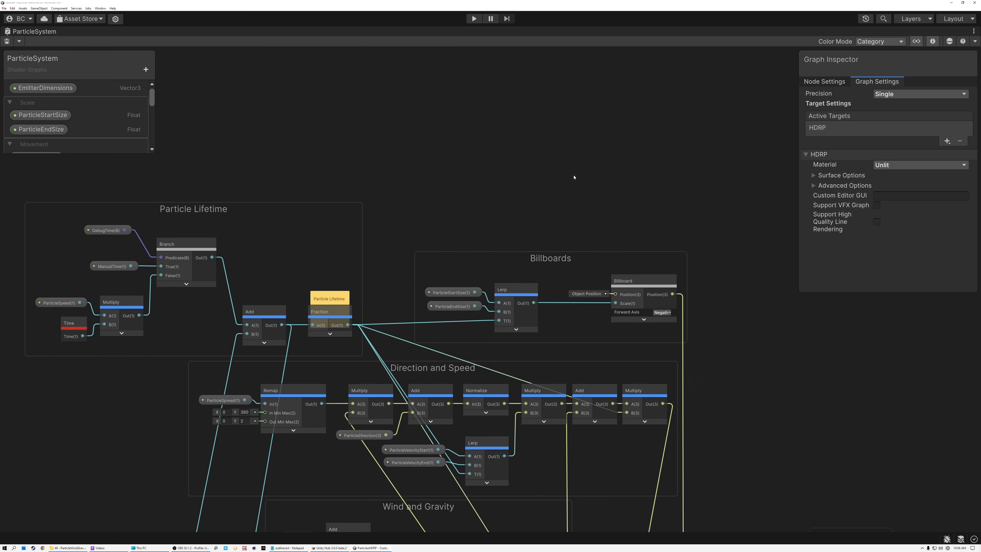
{"action": "middle_click_drag", "start_coordinate": [578, 176], "coordinate": [561, 223]}
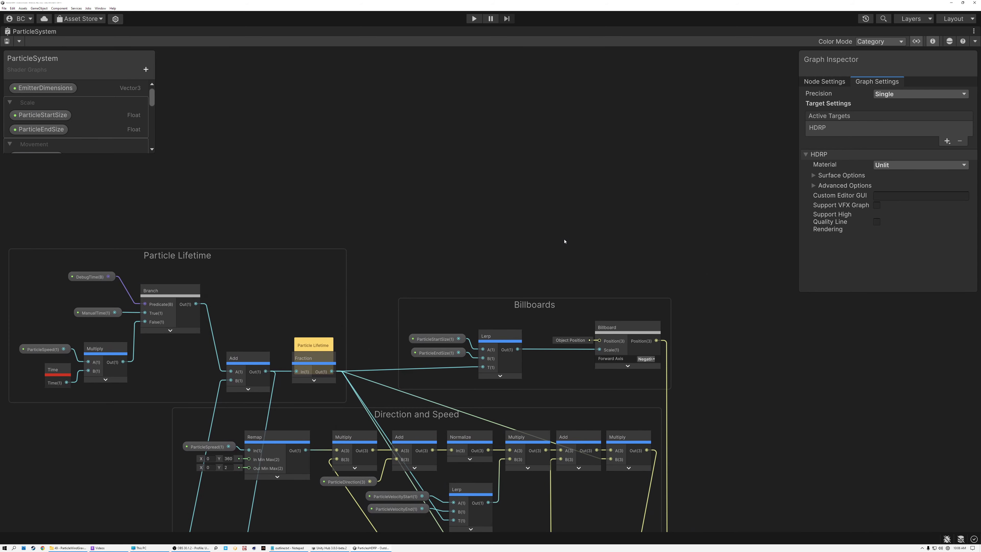
- Add a Rotate About Axis node above the Billboards group, with its preview collapsed
{"action": "scroll", "coordinate": [577, 283], "scroll_direction": "up", "scroll_amount": 3}
{"action": "left_click", "coordinate": [613, 327]}
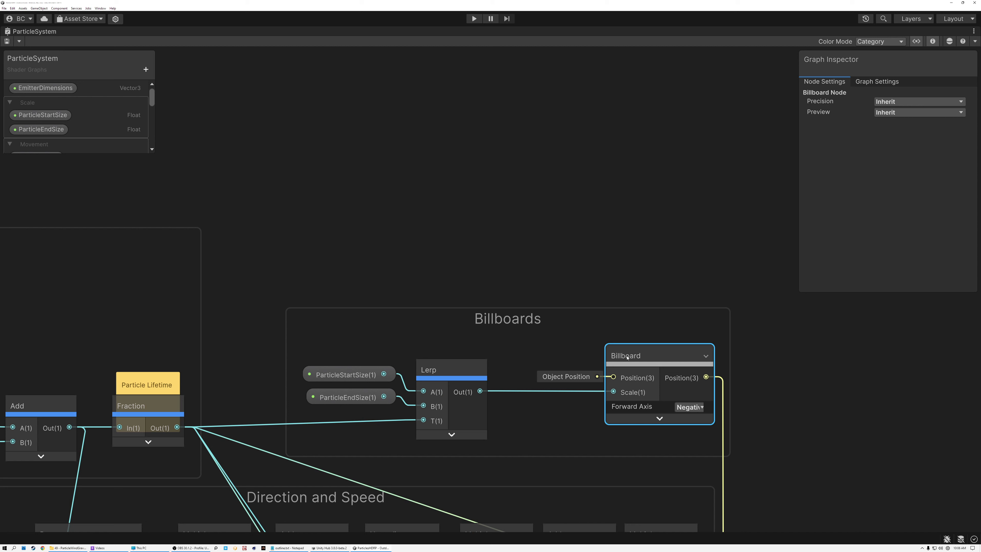
{"action": "left_click", "coordinate": [527, 185]}
{"action": "right_click", "coordinate": [526, 179]}
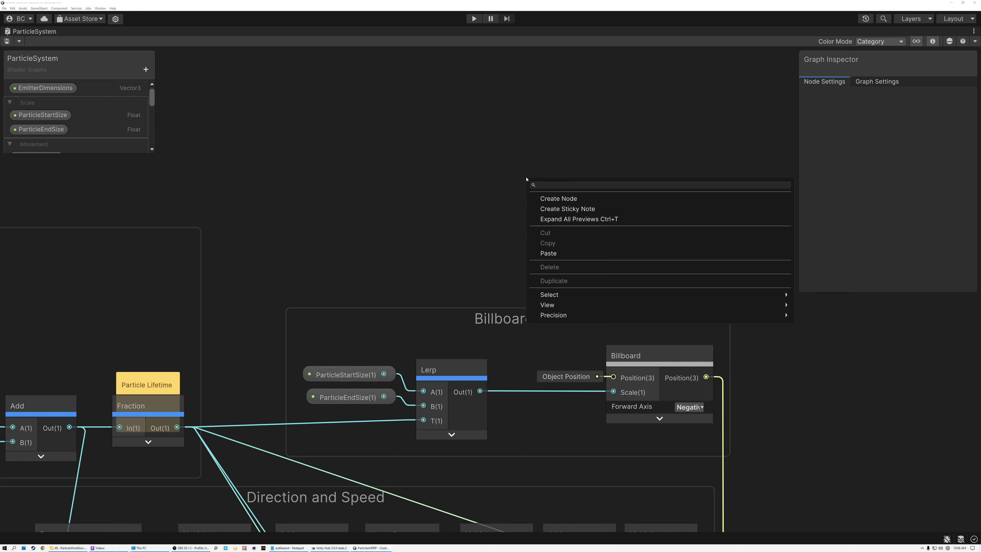
{"action": "left_click", "coordinate": [503, 177]}
{"action": "key", "text": "space"}
{"action": "type", "text": "rota"}
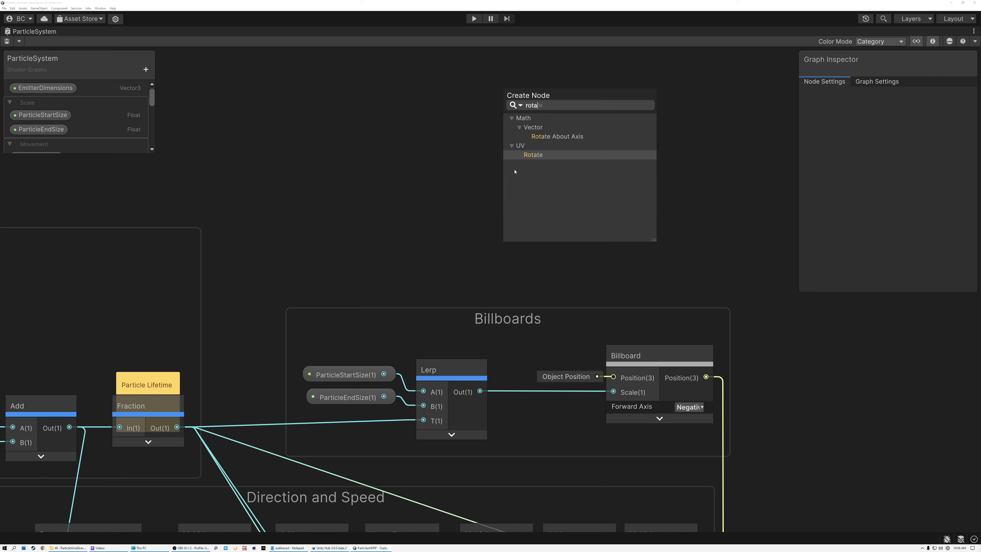
{"action": "double_click", "coordinate": [556, 136]}
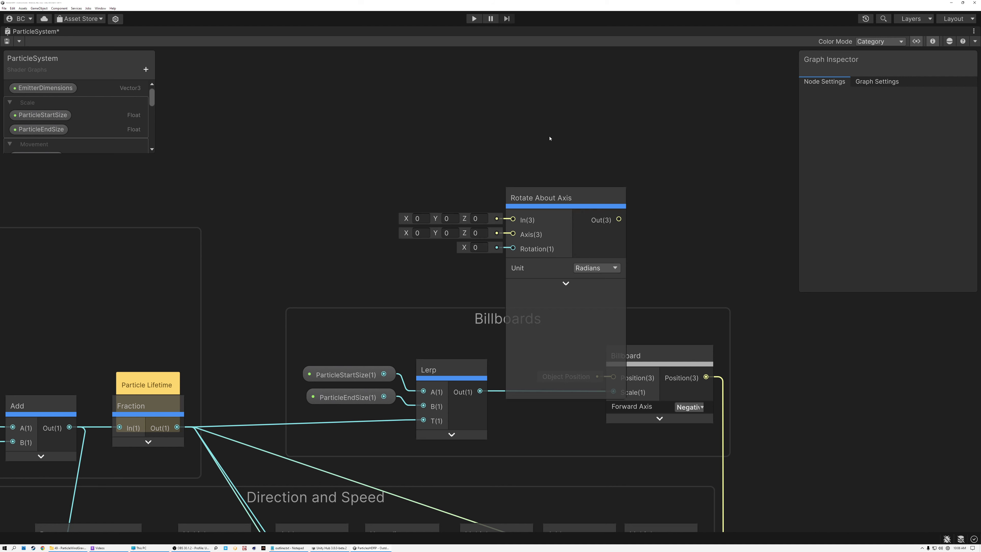
{"action": "left_click", "coordinate": [565, 287]}
{"action": "left_click_drag", "start_coordinate": [553, 202], "coordinate": [535, 183]}
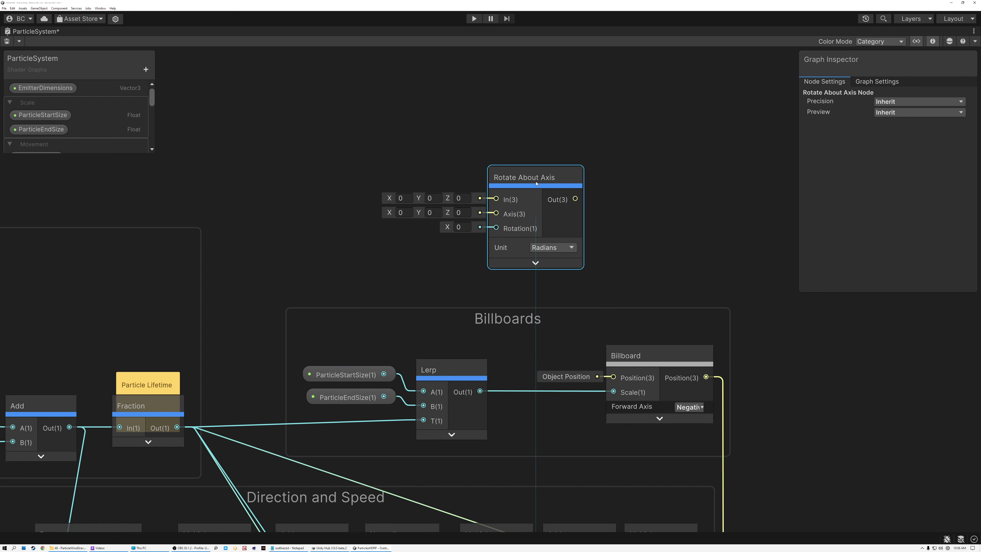
- Connect the Rotate About Axis output to the Billboard node's Position input and show the Main Preview beneath the blackboard
{"action": "left_click_drag", "start_coordinate": [575, 198], "coordinate": [614, 375]}
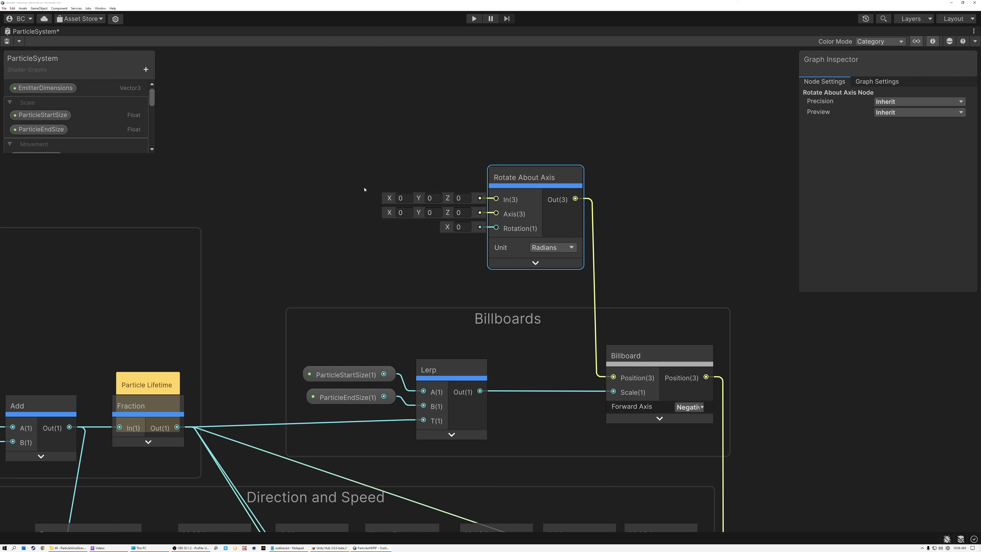
{"action": "left_click", "coordinate": [949, 41]}
{"action": "left_click_drag", "start_coordinate": [839, 304], "coordinate": [93, 168]}
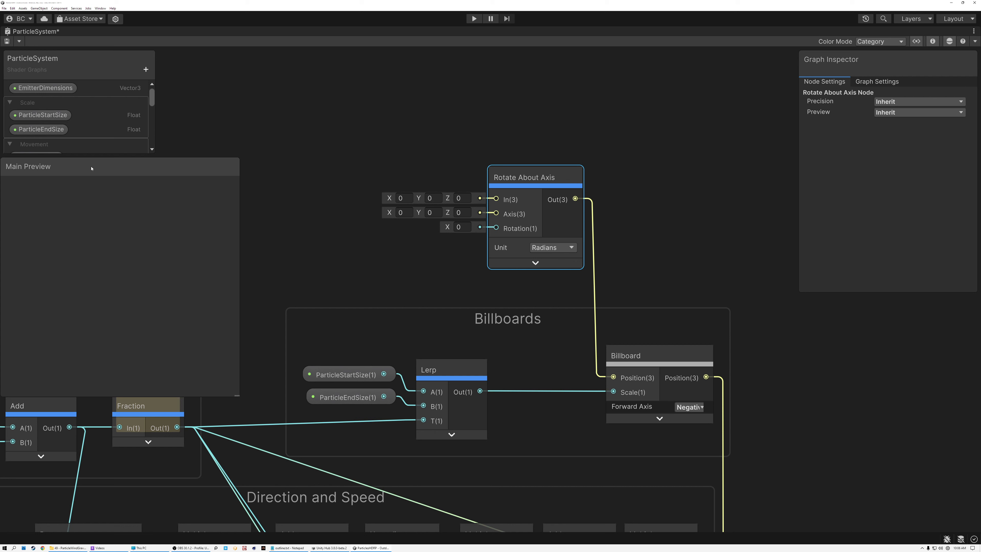
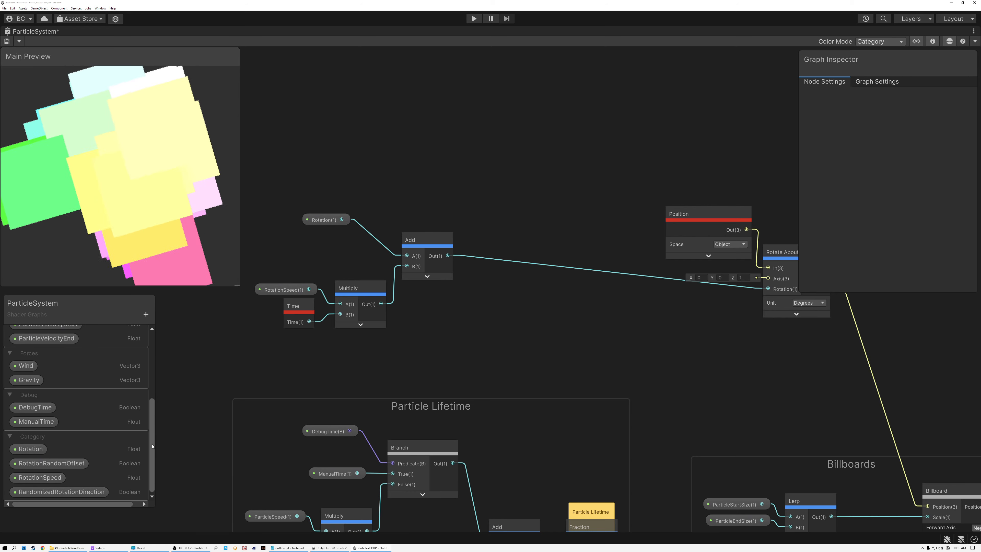
- Rename the new blackboard category holding the rotation properties as Rotation
{"action": "left_click", "coordinate": [33, 437]}
{"action": "double_click", "coordinate": [33, 437]}
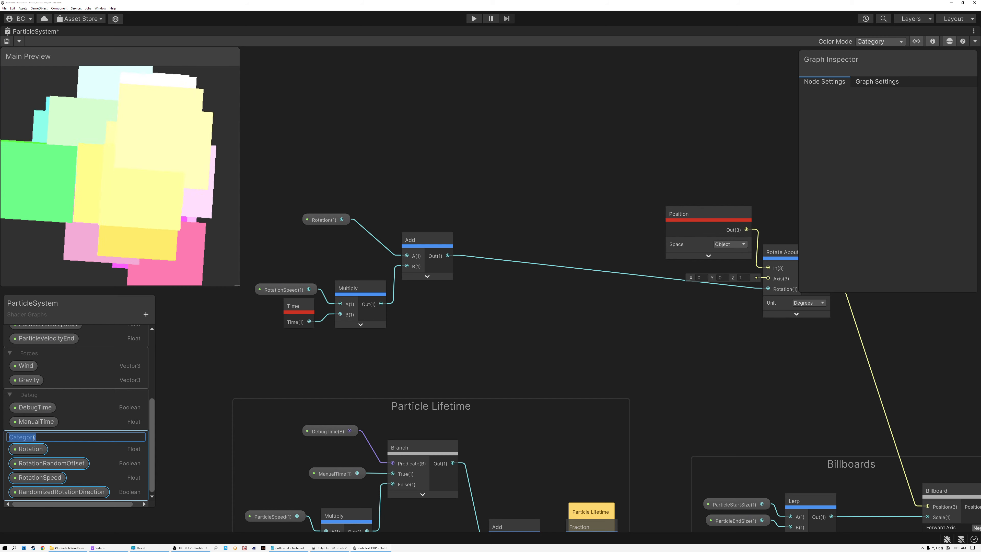
{"action": "type", "text": "Rotation"}
{"action": "key", "text": "Return"}
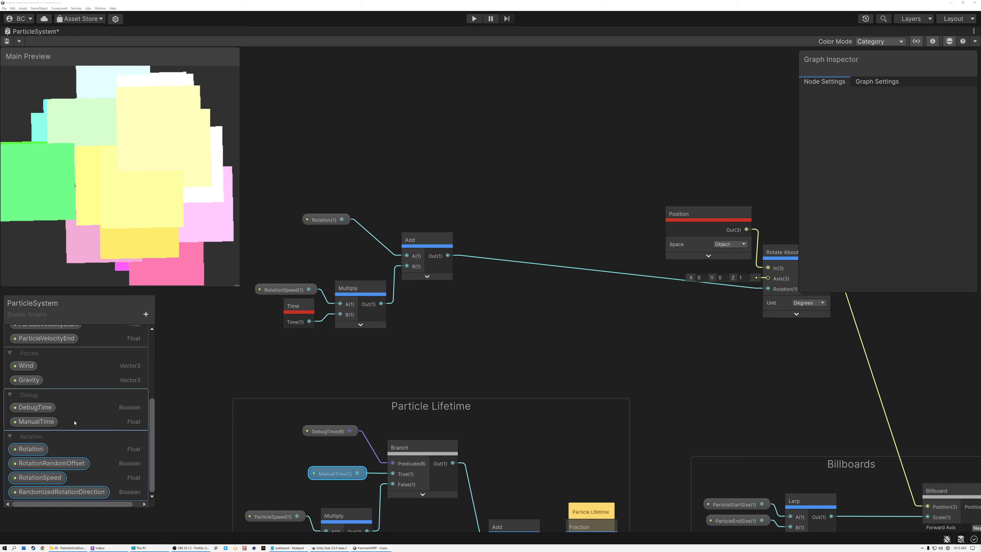
- Move the Rotation category between Movement and Forces, and shorten the blackboard
{"action": "mouse_move", "coordinate": [152, 432]}
{"action": "left_mouse_down"}
{"action": "mouse_move", "coordinate": [152, 398]}
{"action": "mouse_move", "coordinate": [153, 416]}
{"action": "left_mouse_up"}
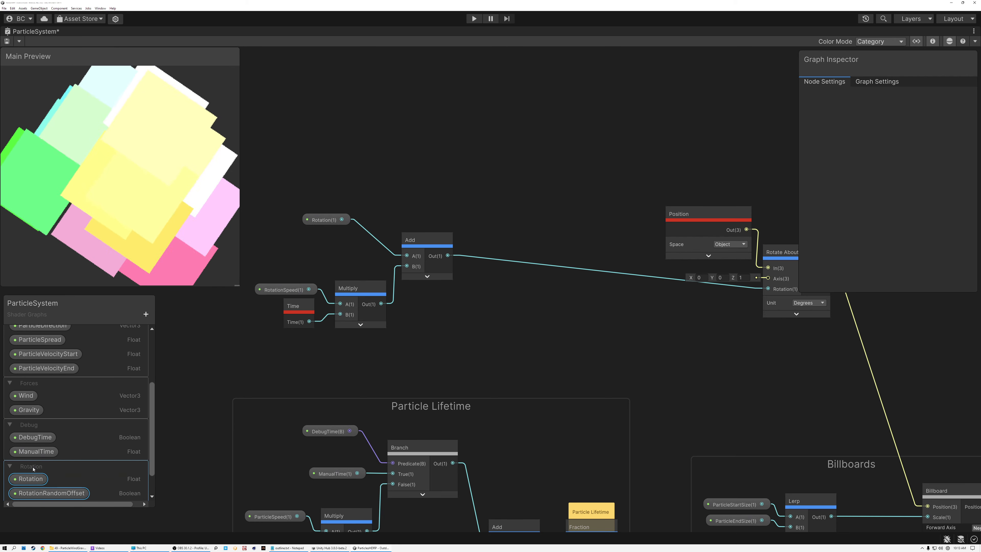
{"action": "left_click_drag", "start_coordinate": [34, 468], "coordinate": [35, 380]}
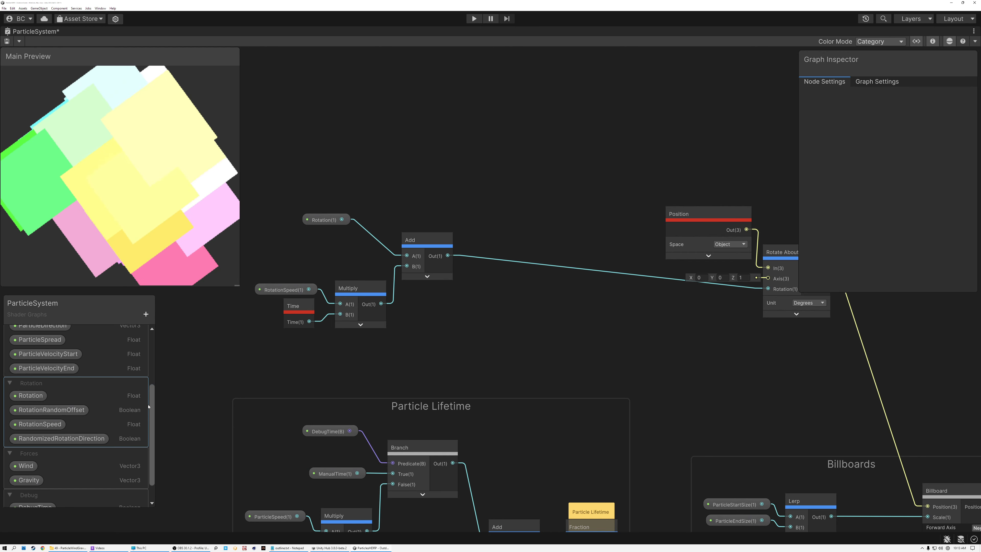
{"action": "left_click_drag", "start_coordinate": [151, 405], "coordinate": [155, 357]}
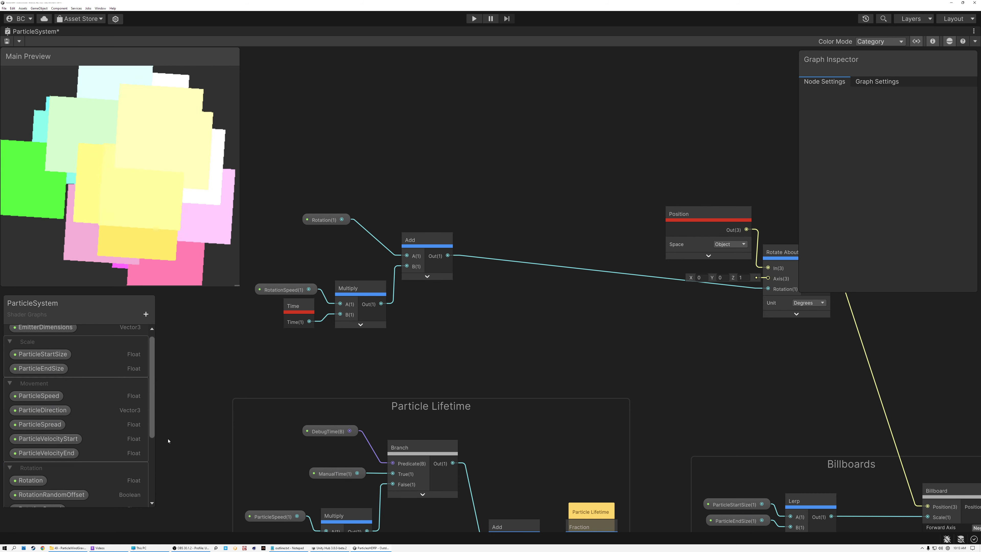
{"action": "scroll", "coordinate": [153, 415], "scroll_direction": "down", "scroll_amount": 5}
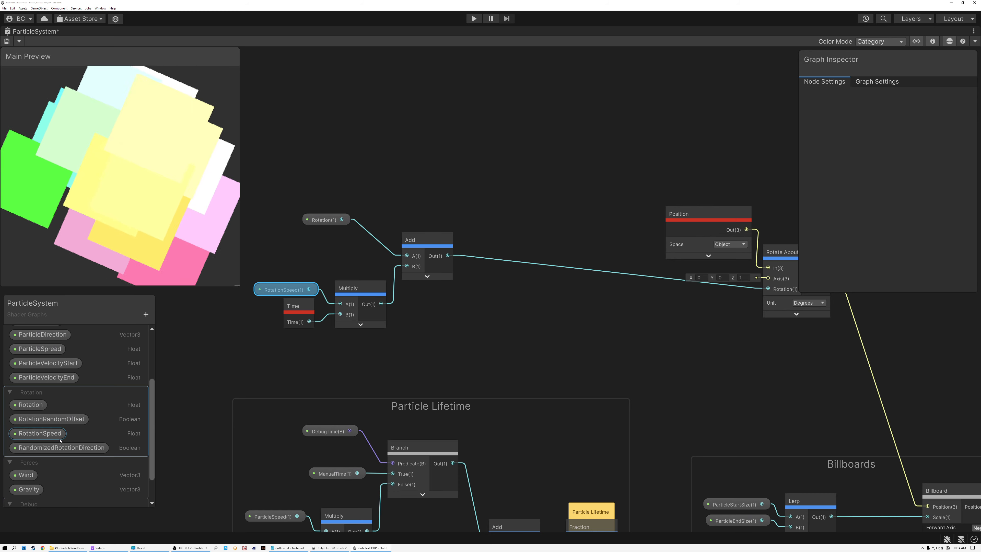
{"action": "scroll", "coordinate": [151, 392], "scroll_direction": "down", "scroll_amount": 2}
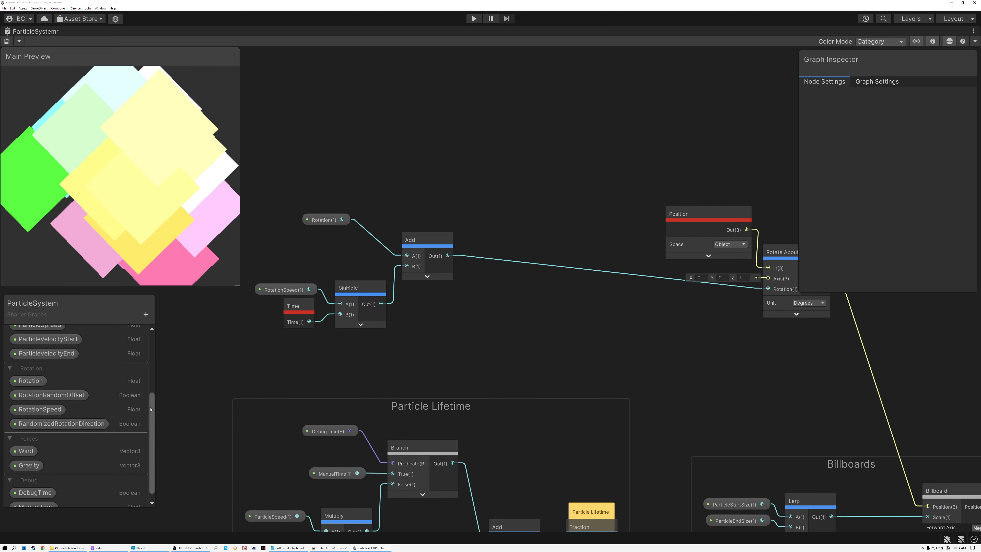
{"action": "left_click_drag", "start_coordinate": [68, 506], "coordinate": [69, 427]}
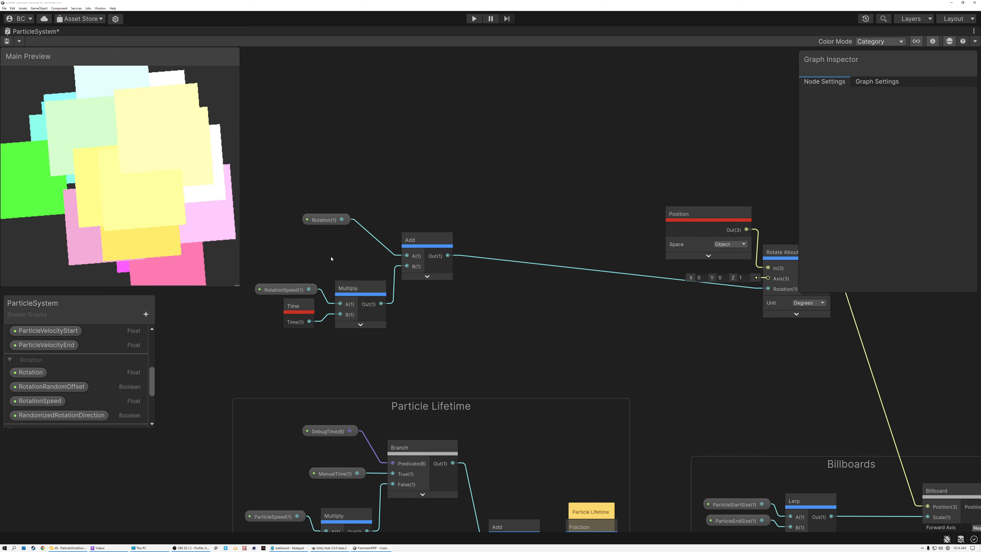
- Tidy the rotation nodes, placing Rotation directly above RotationSpeed and shifting Time, Multiply and Add slightly upward
{"action": "left_click_drag", "start_coordinate": [330, 219], "coordinate": [354, 352]}
{"action": "left_click_drag", "start_coordinate": [362, 290], "coordinate": [361, 272]}
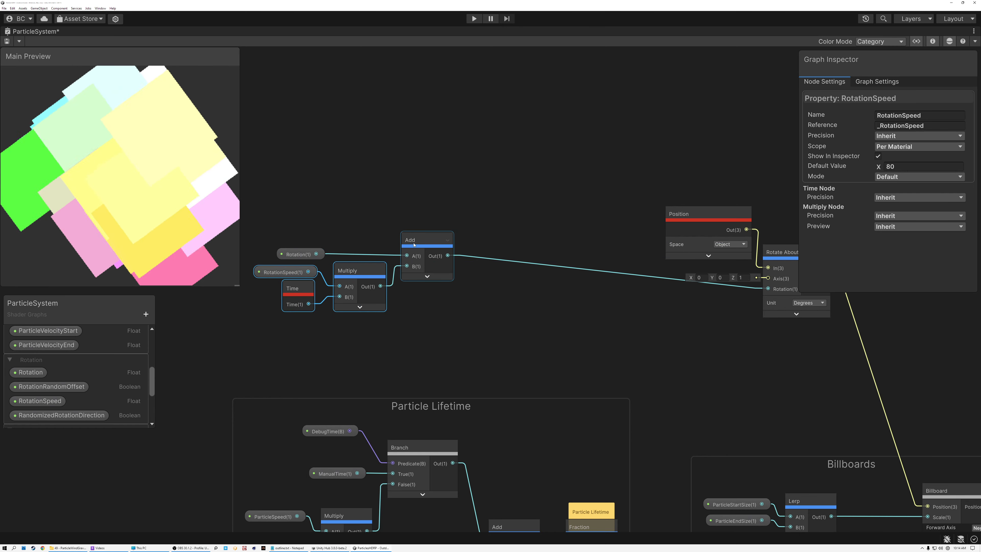
{"action": "left_click_drag", "start_coordinate": [421, 240], "coordinate": [420, 237]}
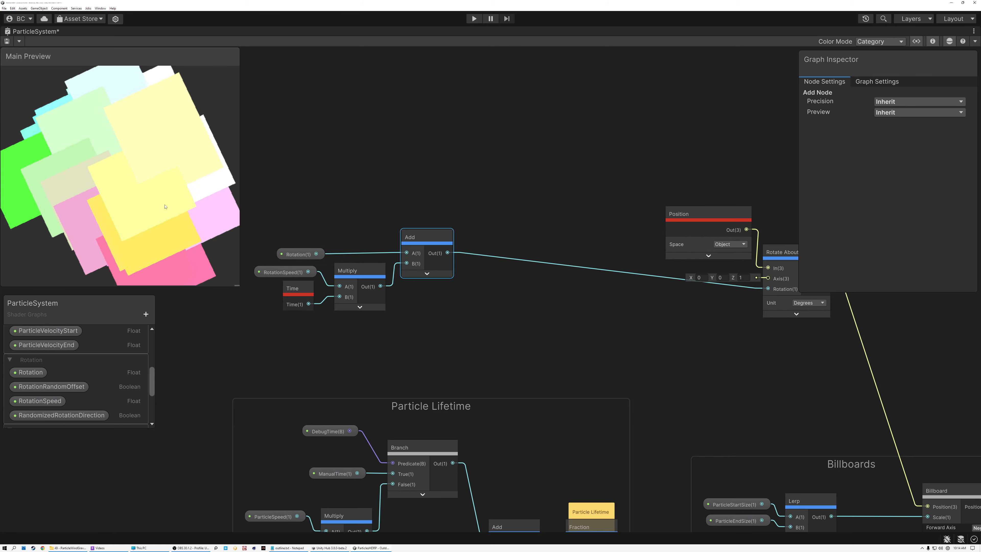
{"action": "left_click", "coordinate": [297, 252]}
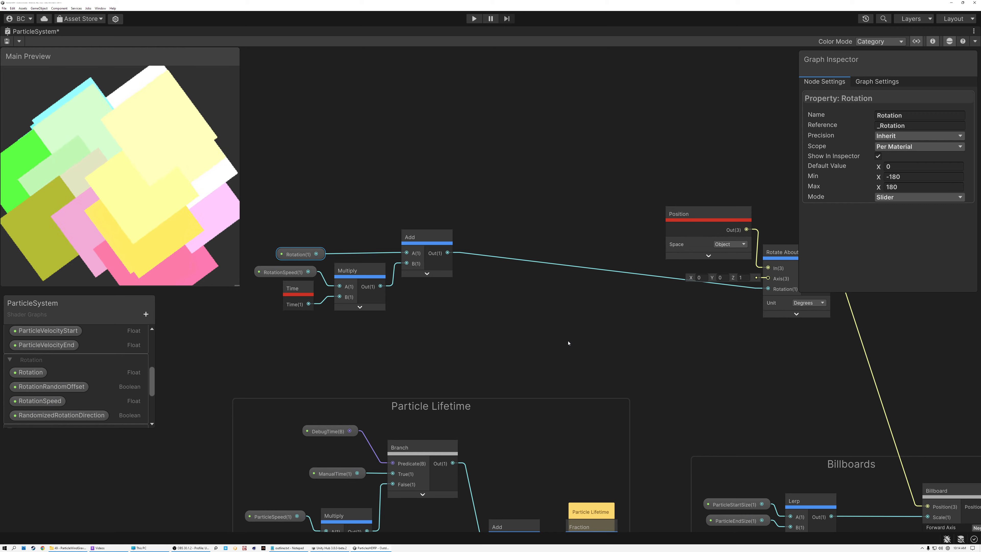
- Examine the Hash33 node in Random Values and the Multiply and Subtract nodes in Position Offset
{"action": "scroll", "coordinate": [555, 342], "scroll_direction": "down", "scroll_amount": 5}
{"action": "right_click", "coordinate": [557, 222]}
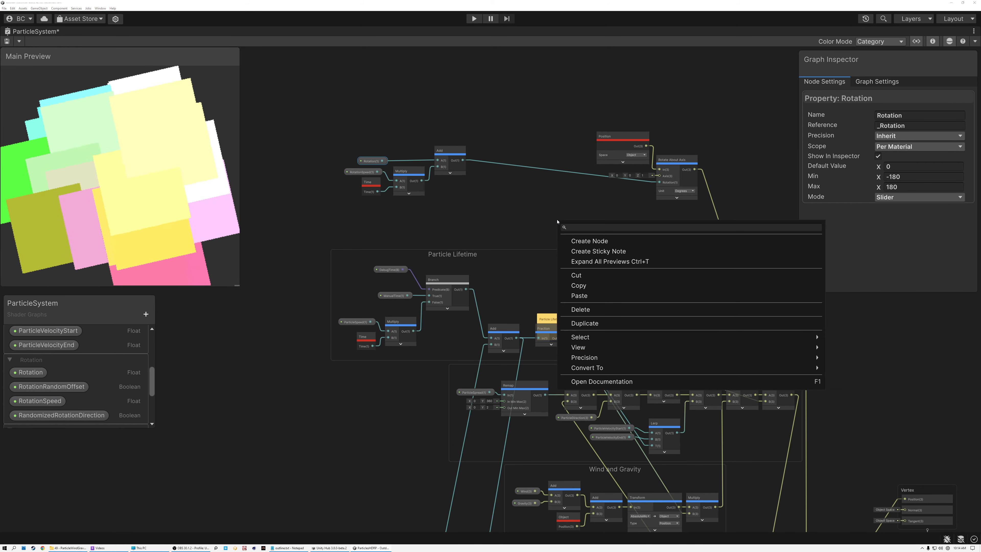
{"action": "left_click", "coordinate": [551, 241]}
{"action": "middle_click_drag", "start_coordinate": [570, 248], "coordinate": [525, 158]}
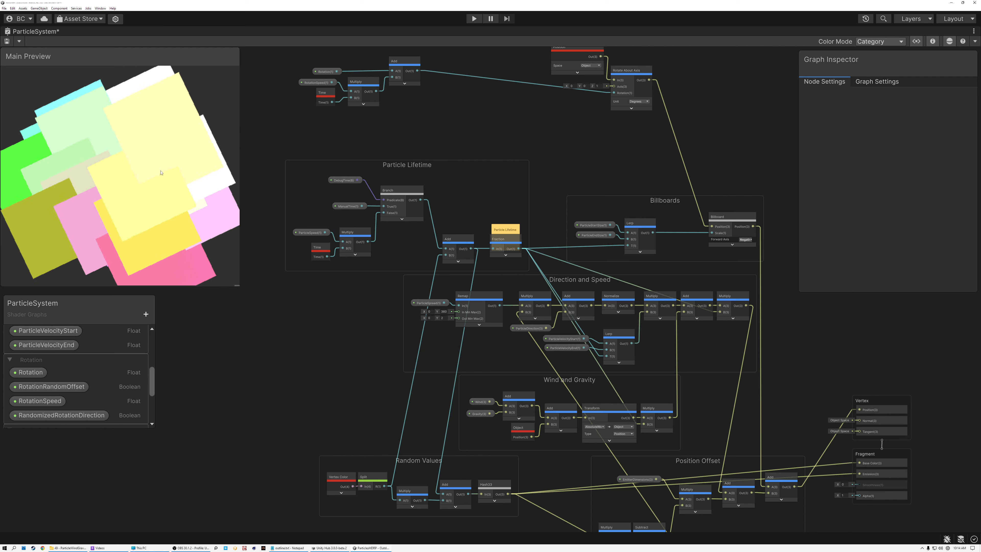
{"action": "middle_click_drag", "start_coordinate": [379, 364], "coordinate": [352, 199]}
{"action": "scroll", "coordinate": [468, 364], "scroll_direction": "up", "scroll_amount": 6}
{"action": "left_click", "coordinate": [460, 293]}
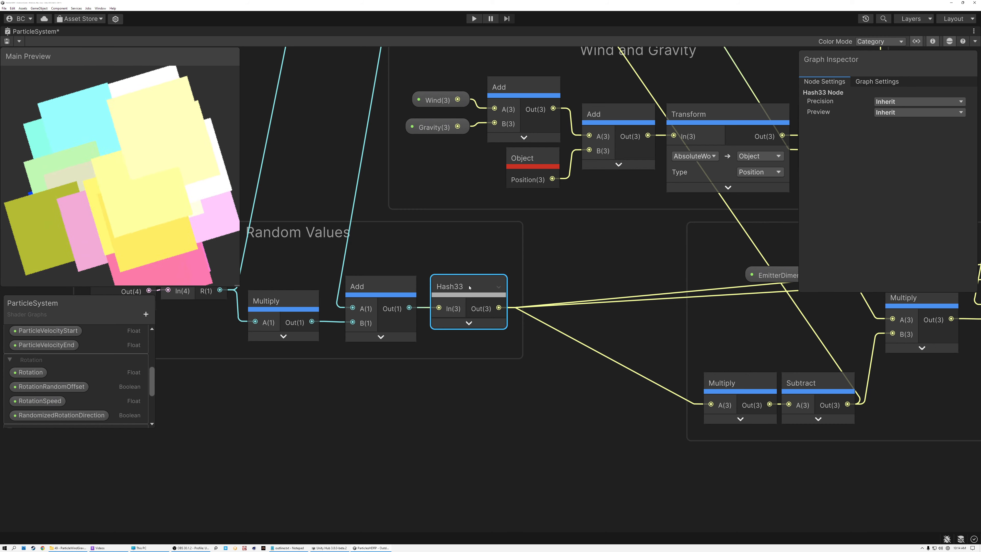
{"action": "middle_click_drag", "start_coordinate": [606, 266], "coordinate": [376, 254]}
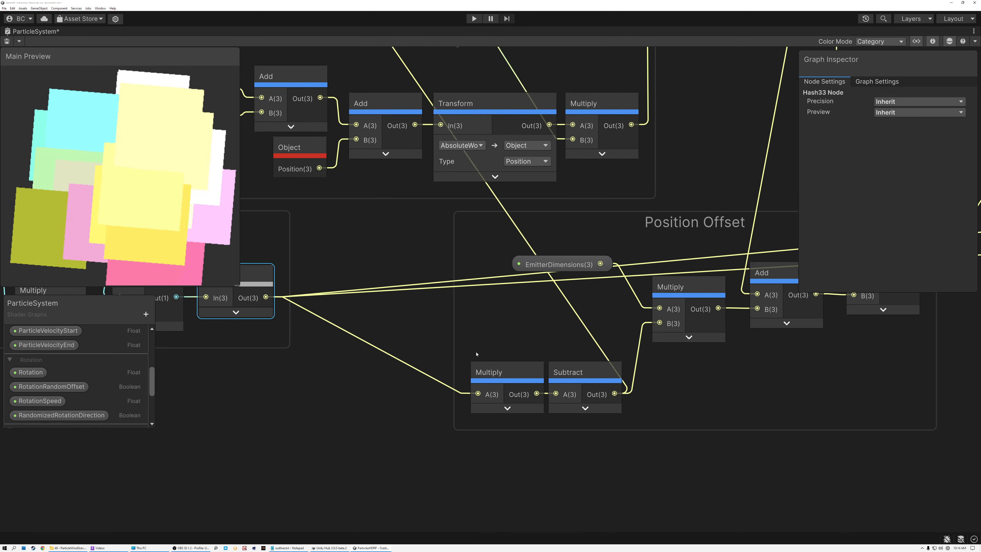
{"action": "left_click", "coordinate": [510, 365]}
{"action": "left_click", "coordinate": [578, 373]}
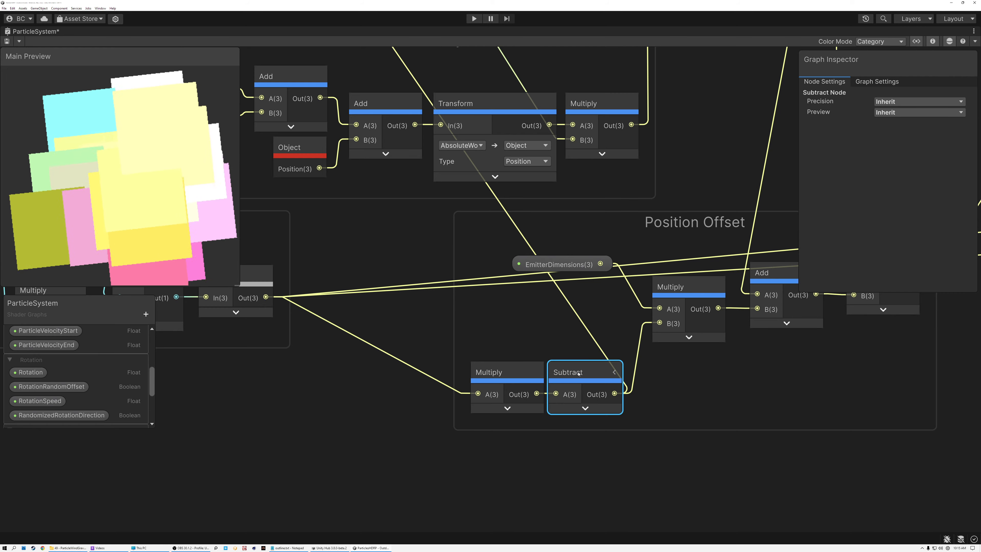
{"action": "scroll", "coordinate": [568, 375], "scroll_direction": "down", "scroll_amount": 5}
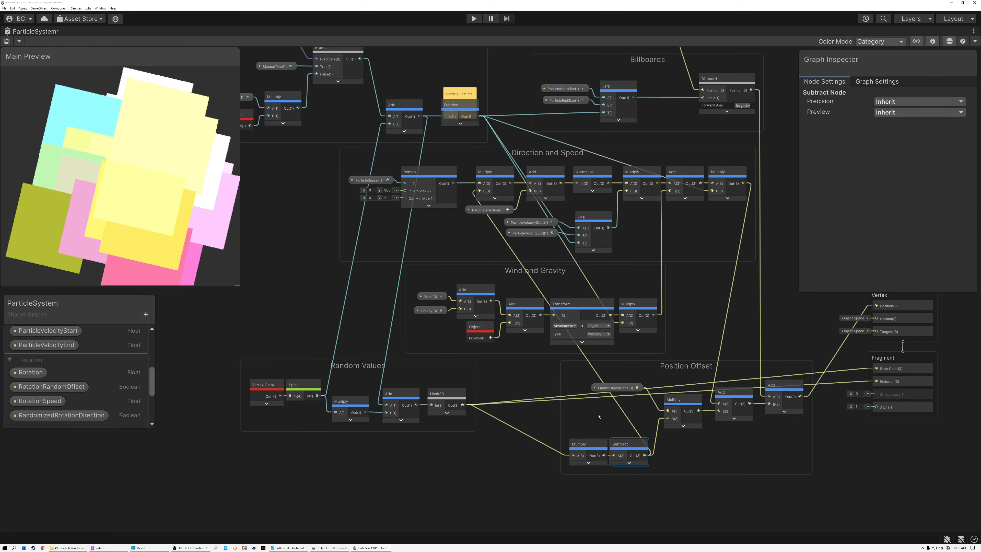
- Create a Split node above the rotation nodes, fed by the Position Offset group's Subtract output
{"action": "middle_click_drag", "start_coordinate": [600, 419], "coordinate": [615, 460]}
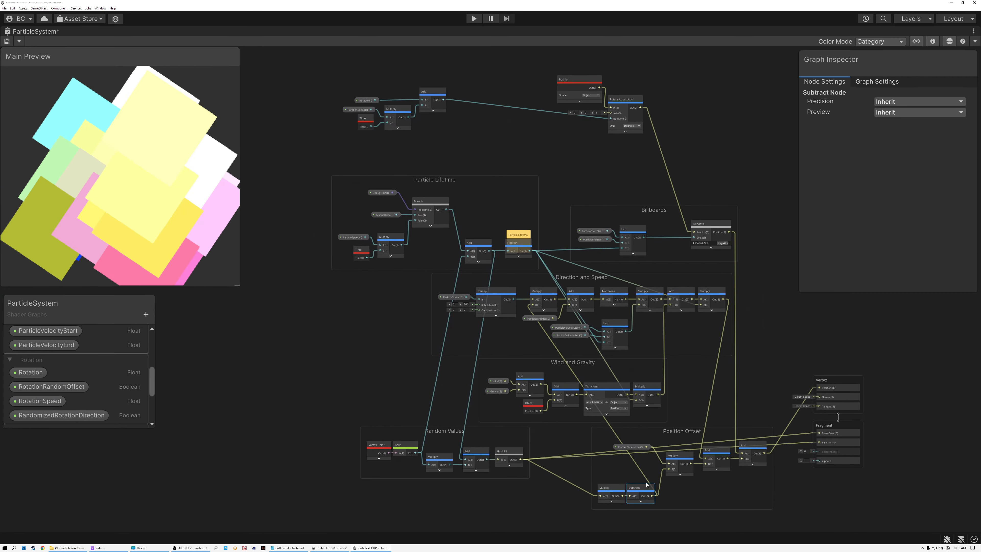
{"action": "left_click_drag", "start_coordinate": [652, 497], "coordinate": [358, 102]}
{"action": "type", "text": "split"}
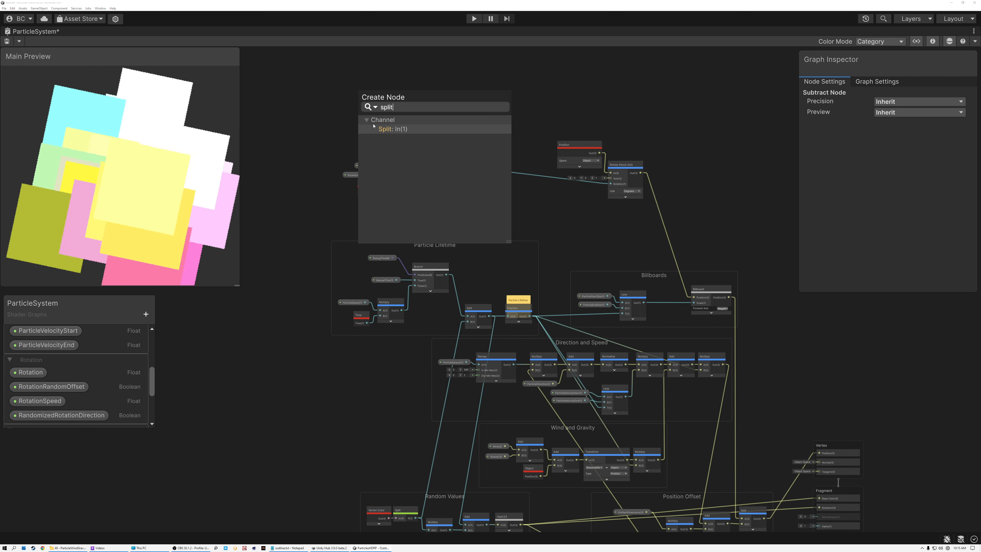
{"action": "left_click", "coordinate": [390, 129]}
{"action": "middle_click_drag", "start_coordinate": [565, 406], "coordinate": [473, 216]}
{"action": "scroll", "coordinate": [557, 385], "scroll_direction": "up", "scroll_amount": 8}
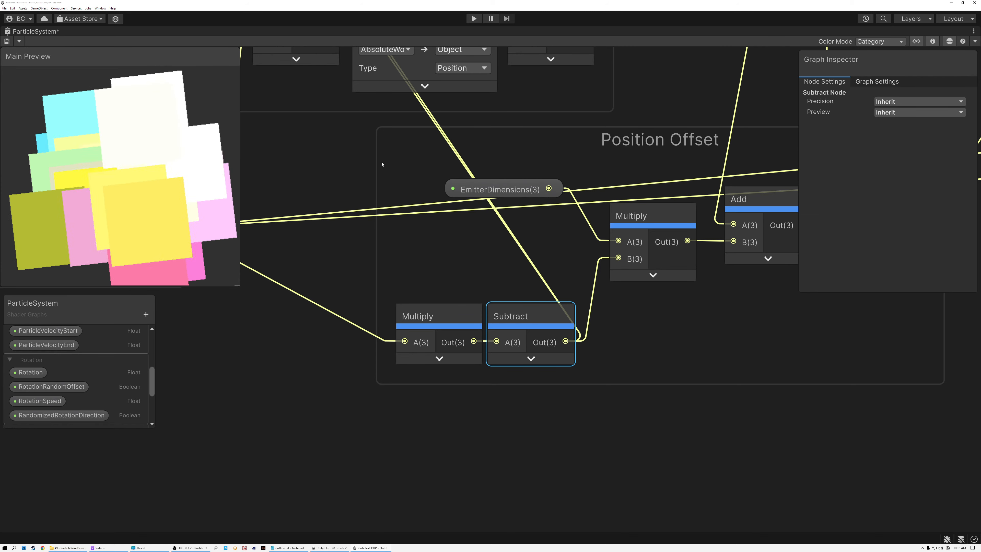
{"action": "mouse_move", "coordinate": [335, 148]}
{"action": "middle_mouse_down"}
{"action": "mouse_move", "coordinate": [463, 345]}
{"action": "mouse_move", "coordinate": [481, 431]}
{"action": "middle_mouse_up"}
{"action": "middle_click_drag", "start_coordinate": [377, 127], "coordinate": [517, 400]}
{"action": "middle_click_drag", "start_coordinate": [420, 166], "coordinate": [597, 430]}
{"action": "mouse_move", "coordinate": [502, 216]}
{"action": "middle_mouse_down"}
{"action": "mouse_move", "coordinate": [691, 457]}
{"action": "mouse_move", "coordinate": [474, 255]}
{"action": "middle_mouse_up"}
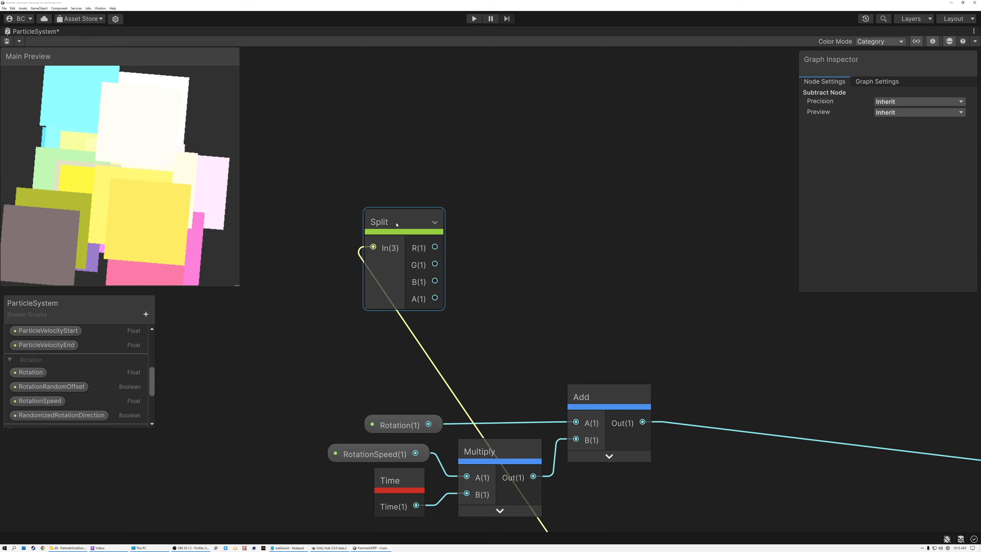
- Reposition the Split node above the rotation Add node and multiply its G output by 180 using a new Multiply node
{"action": "left_click_drag", "start_coordinate": [395, 227], "coordinate": [598, 257]}
{"action": "middle_click_drag", "start_coordinate": [678, 304], "coordinate": [605, 290]}
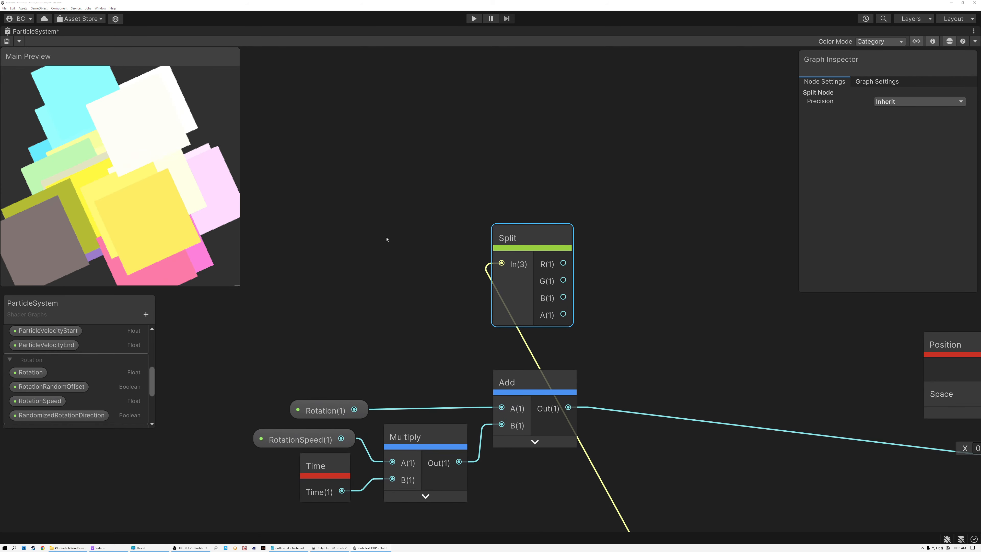
{"action": "left_click_drag", "start_coordinate": [563, 280], "coordinate": [628, 281]}
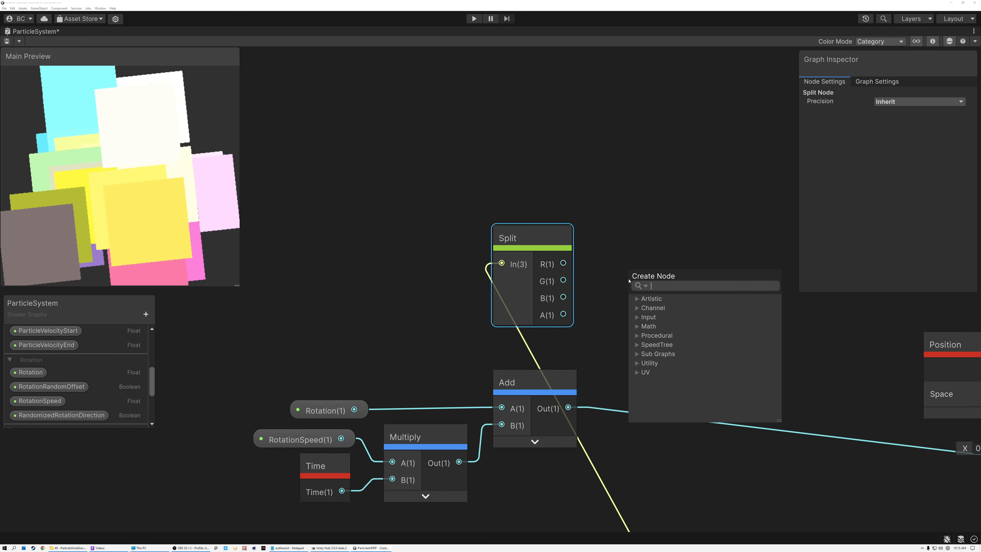
{"action": "type", "text": "mul"}
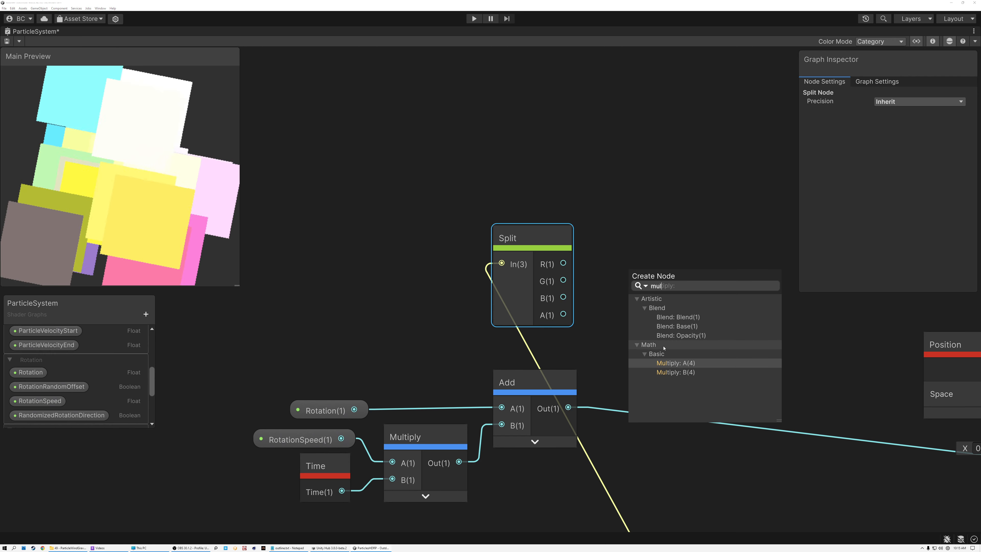
{"action": "left_click", "coordinate": [683, 363]}
{"action": "left_click", "coordinate": [691, 328]}
{"action": "left_click", "coordinate": [643, 294]}
{"action": "type", "text": "180"}
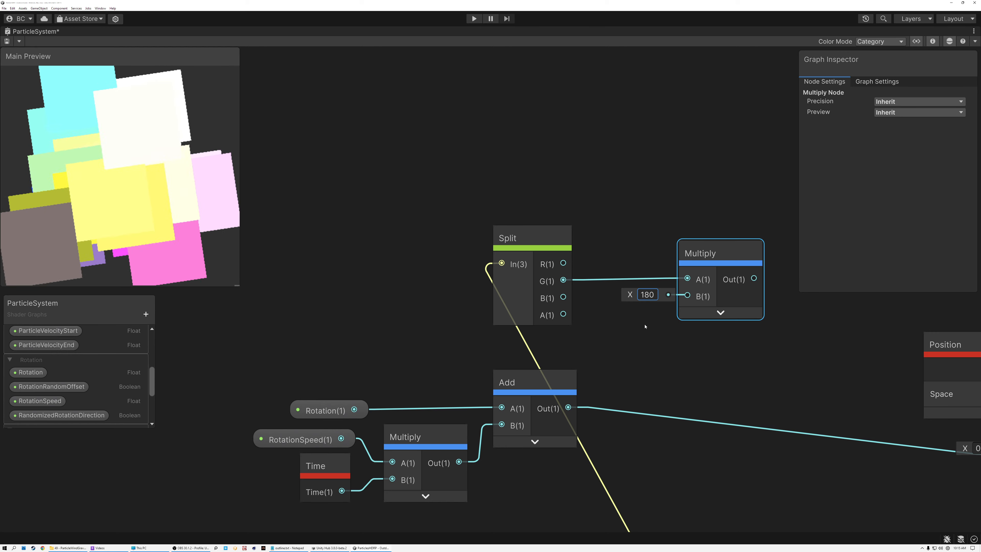
- Create an Add node that sums the new Multiply's output and the existing rotation Add's output, collapse its preview, and place it beside Multiply
{"action": "middle_click_drag", "start_coordinate": [636, 347], "coordinate": [526, 292]}
{"action": "left_click_drag", "start_coordinate": [390, 147], "coordinate": [522, 313]}
{"action": "type", "text": "add"}
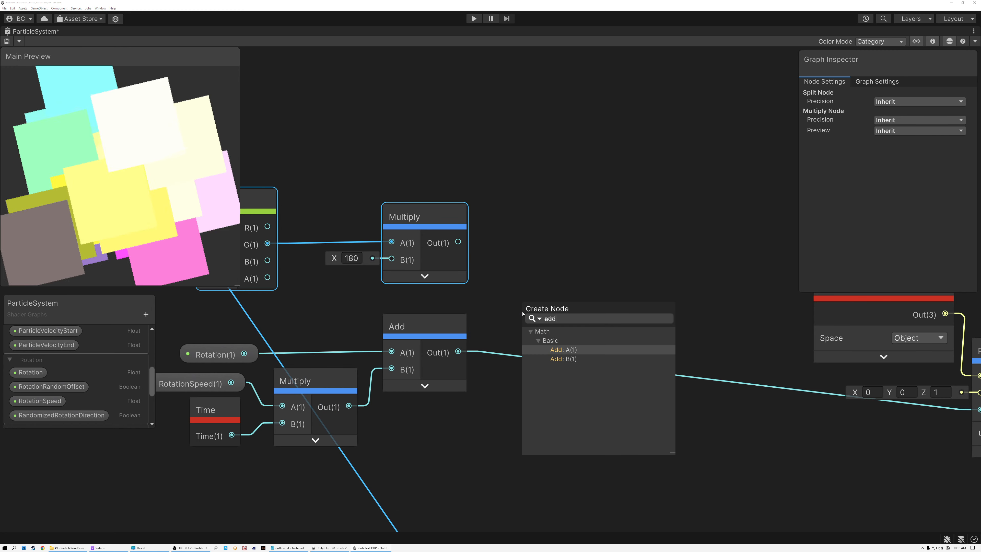
{"action": "left_click", "coordinate": [563, 349]}
{"action": "left_click_drag", "start_coordinate": [458, 351], "coordinate": [516, 339]}
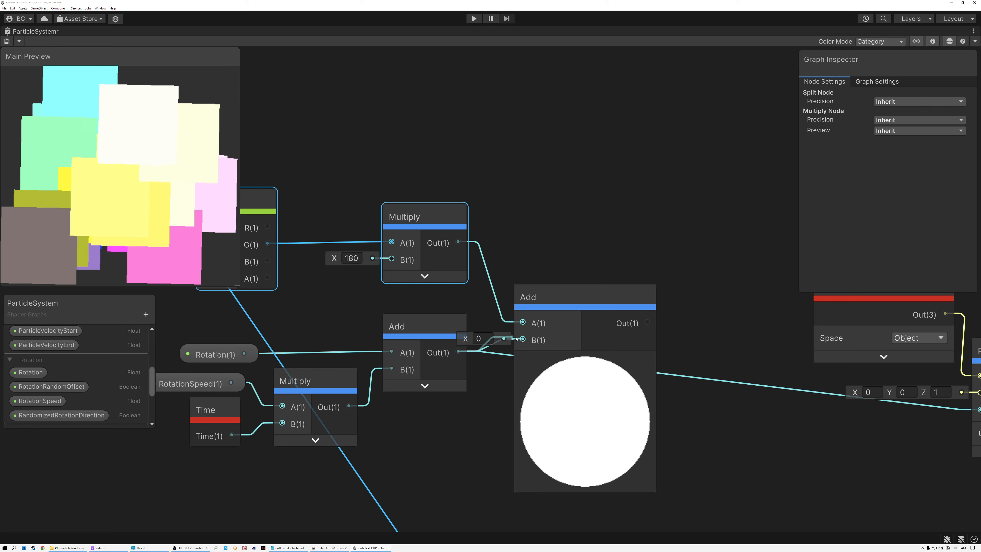
{"action": "left_click", "coordinate": [585, 362]}
{"action": "left_click_drag", "start_coordinate": [554, 300], "coordinate": [543, 217]}
- Move the Split node close to the upper Multiply node and collapse that Multiply's unconnected input
{"action": "middle_click_drag", "start_coordinate": [473, 186], "coordinate": [609, 212]}
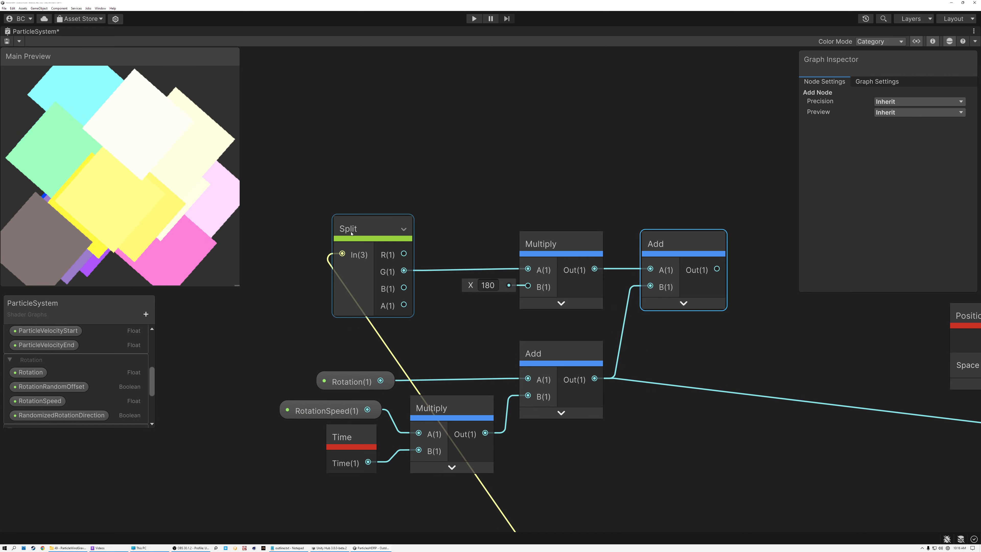
{"action": "left_click_drag", "start_coordinate": [351, 232], "coordinate": [461, 230]}
{"action": "left_click", "coordinate": [595, 244]}
{"action": "left_click", "coordinate": [669, 249]}
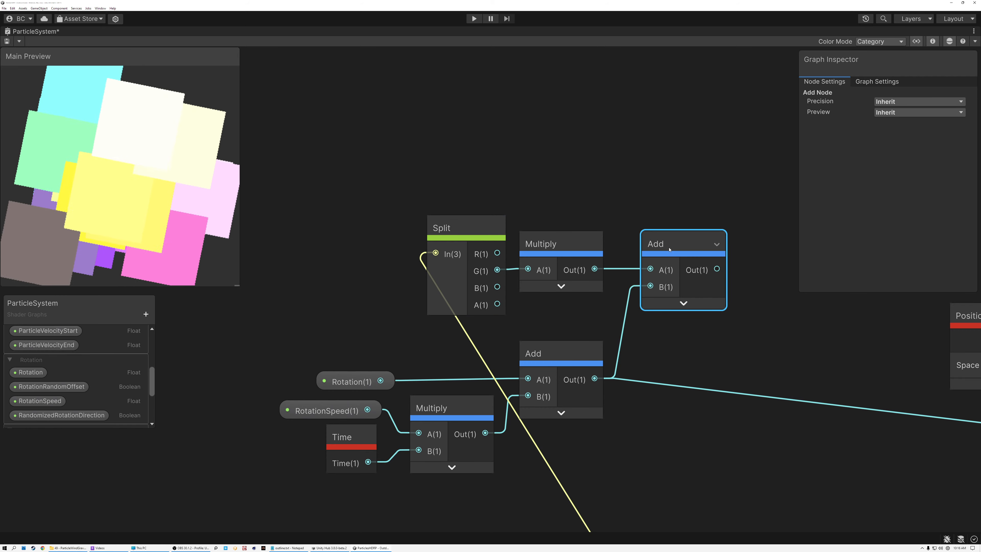
- Feed the new Add node's output into the Rotation input of Rotate About Axis and inspect the particles in a temporarily enlarged Main Preview
{"action": "middle_click_drag", "start_coordinate": [581, 312], "coordinate": [384, 300]}
{"action": "scroll", "coordinate": [384, 300], "scroll_direction": "down", "scroll_amount": 3}
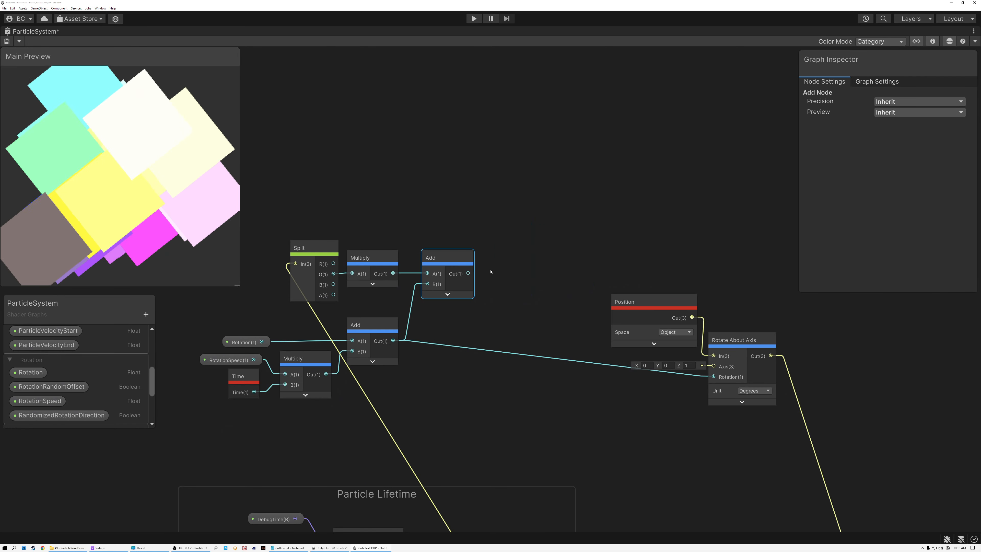
{"action": "left_click_drag", "start_coordinate": [468, 273], "coordinate": [713, 376]}
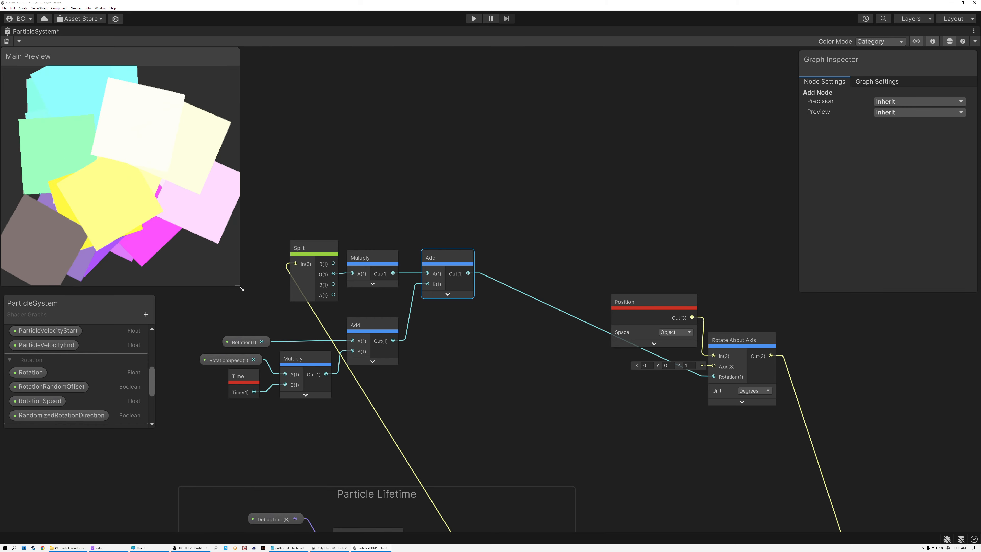
{"action": "left_click_drag", "start_coordinate": [237, 286], "coordinate": [411, 458]}
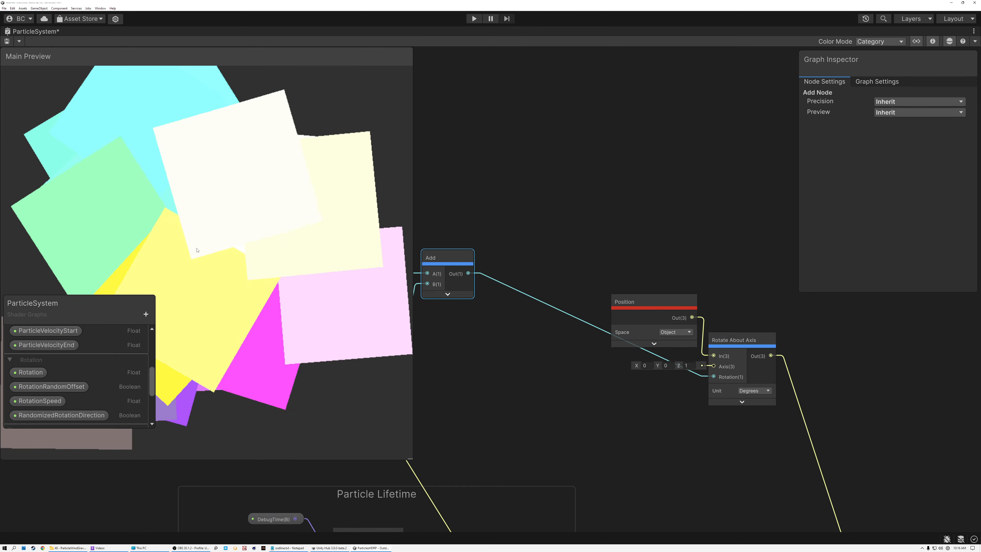
{"action": "left_click_drag", "start_coordinate": [410, 457], "coordinate": [274, 290]}
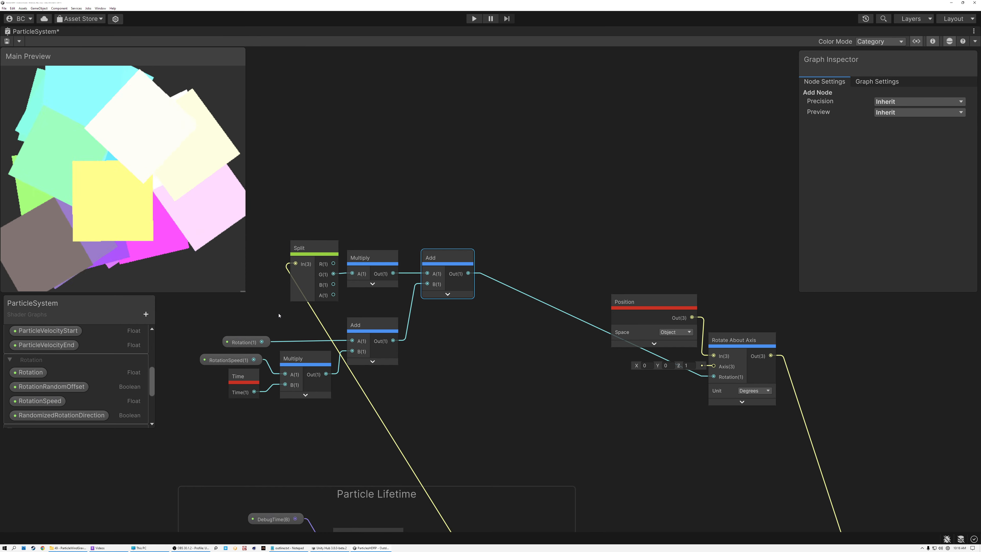
- Shift the whole group of rotation nodes away from Position and Rotate About Axis to make room between them
{"action": "middle_click_drag", "start_coordinate": [286, 319], "coordinate": [375, 313]}
{"action": "left_click_drag", "start_coordinate": [281, 211], "coordinate": [287, 223]}
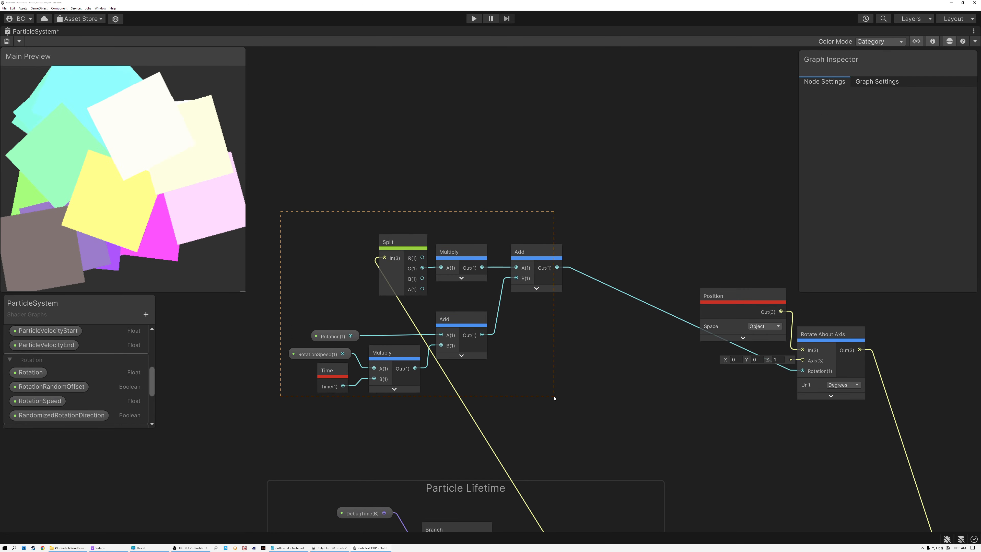
{"action": "left_click_drag", "start_coordinate": [555, 398], "coordinate": [555, 398]}
{"action": "left_click_drag", "start_coordinate": [536, 255], "coordinate": [441, 256]}
{"action": "left_click", "coordinate": [493, 323]}
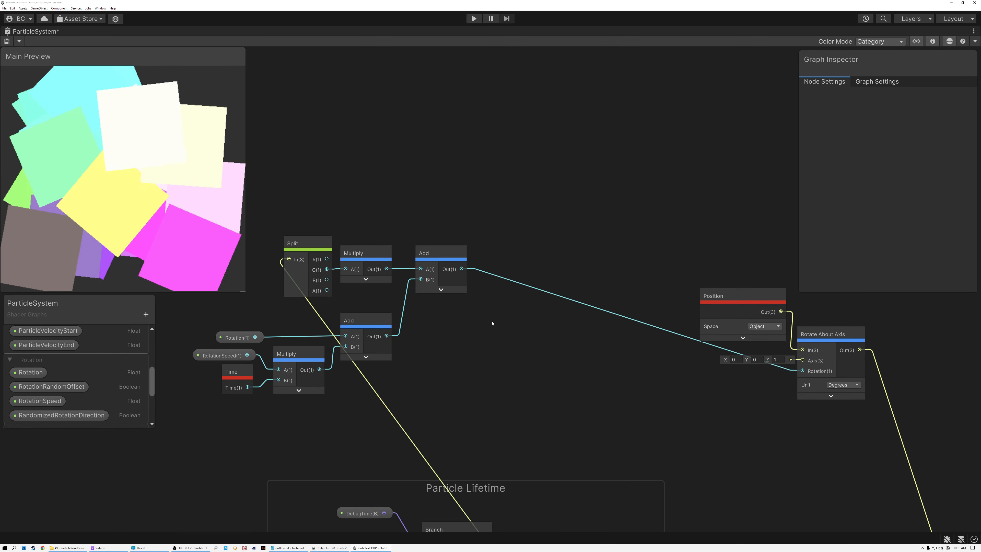
- Create a Branch node after the Add nodes and connect the RotationRandomOffset property to its Predicate
{"action": "right_click", "coordinate": [492, 323]}
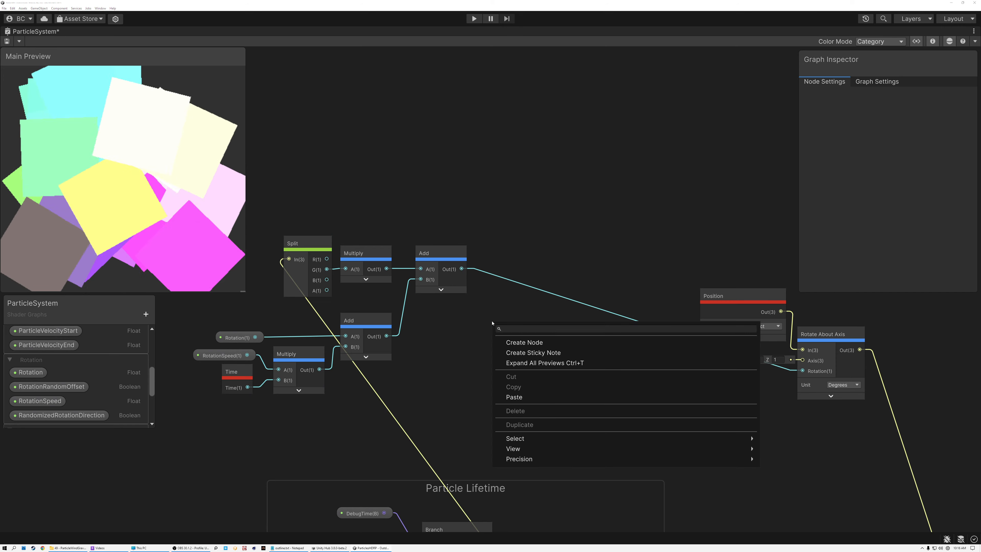
{"action": "left_click", "coordinate": [524, 342]}
{"action": "type", "text": "br"}
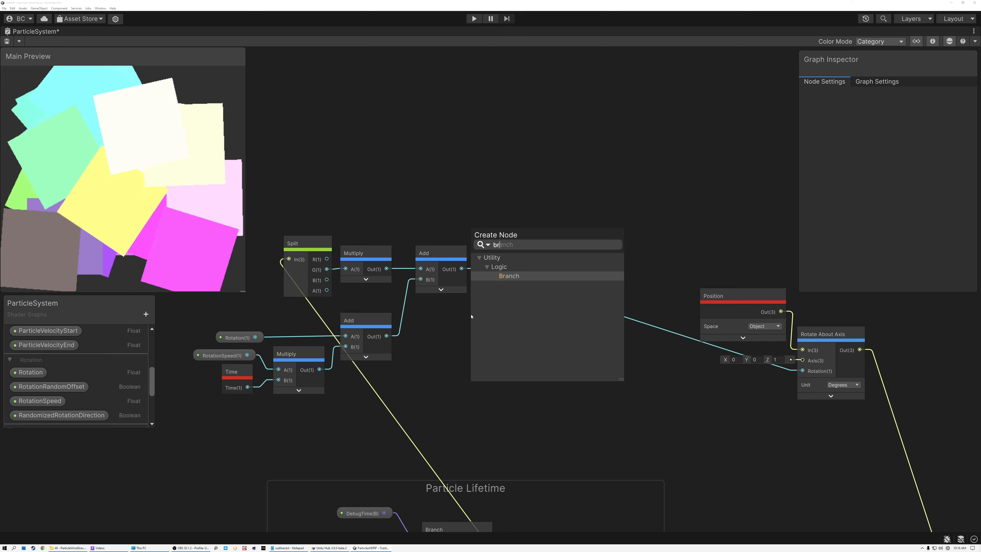
{"action": "left_click", "coordinate": [509, 275]}
{"action": "left_click_drag", "start_coordinate": [535, 336], "coordinate": [532, 331]}
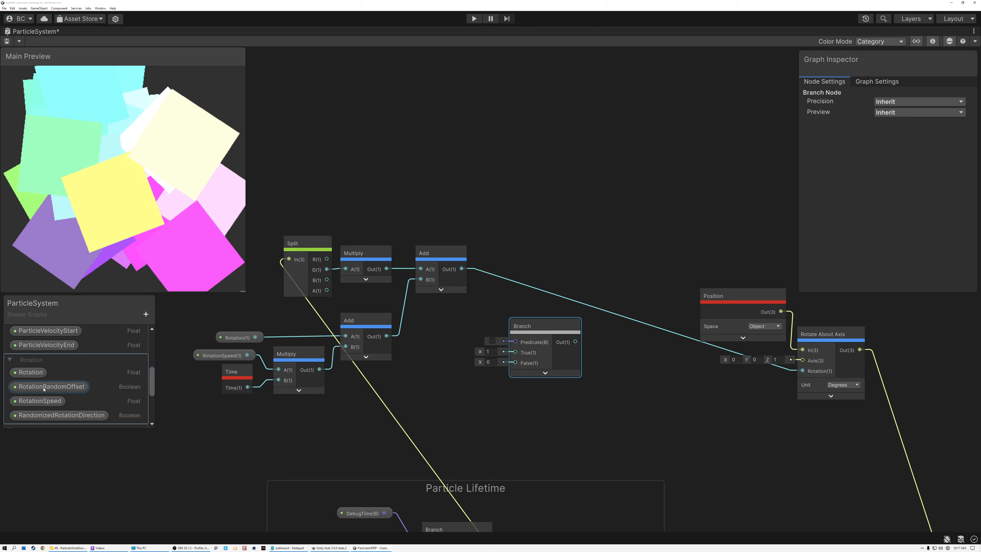
{"action": "left_click_drag", "start_coordinate": [193, 403], "coordinate": [515, 341]}
{"action": "scroll", "coordinate": [515, 341], "scroll_direction": "up", "scroll_amount": 7}
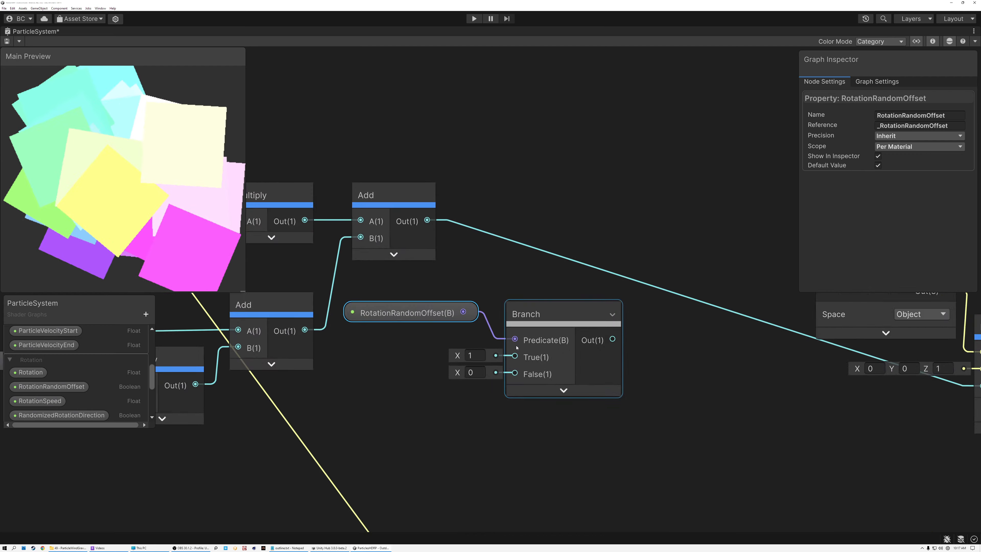
- Place the RotationRandomOffset property above the upper Add node and move the Branch node up beside it
{"action": "scroll", "coordinate": [516, 341], "scroll_direction": "down", "scroll_amount": 6}
{"action": "left_click_drag", "start_coordinate": [451, 318], "coordinate": [416, 182]}
{"action": "left_click_drag", "start_coordinate": [525, 341], "coordinate": [558, 210]}
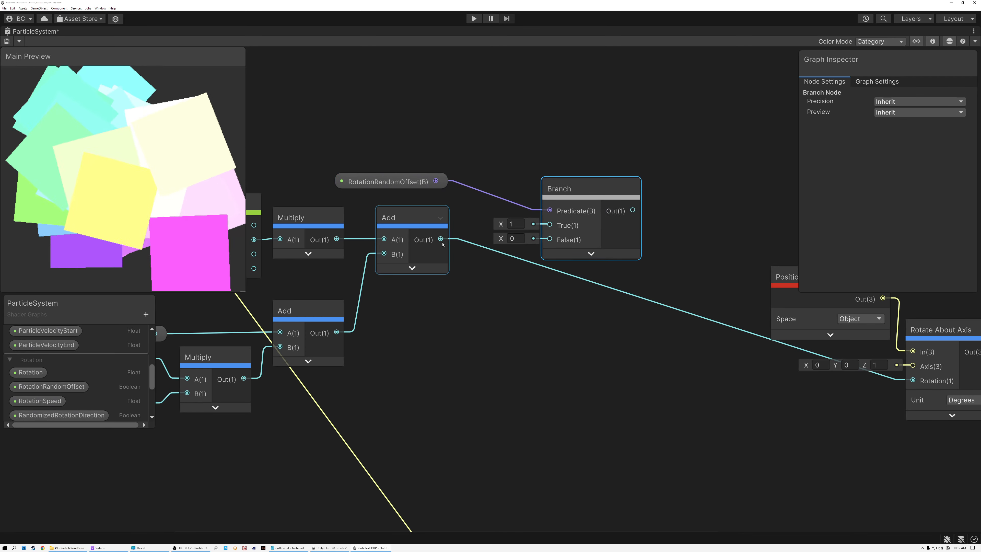
{"action": "middle_click_drag", "start_coordinate": [453, 300], "coordinate": [560, 342]}
{"action": "left_click", "coordinate": [492, 231]}
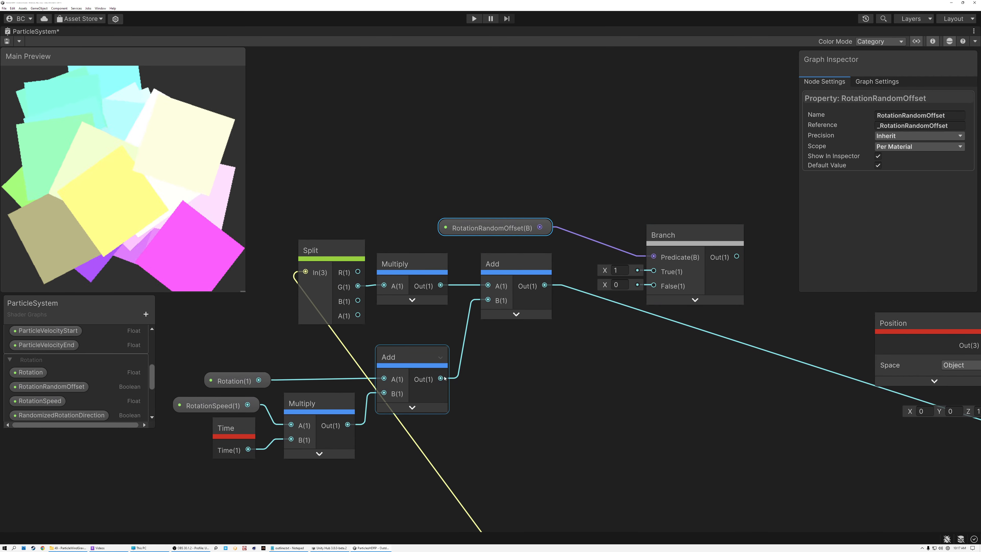
- Connect the lower Add's output to the Branch node's False input and the upper Add's output to its True input
{"action": "left_click_drag", "start_coordinate": [204, 348], "coordinate": [459, 478]}
{"action": "left_click_drag", "start_coordinate": [440, 379], "coordinate": [653, 285]}
{"action": "left_click", "coordinate": [512, 231]}
{"action": "left_click_drag", "start_coordinate": [545, 285], "coordinate": [653, 271]}
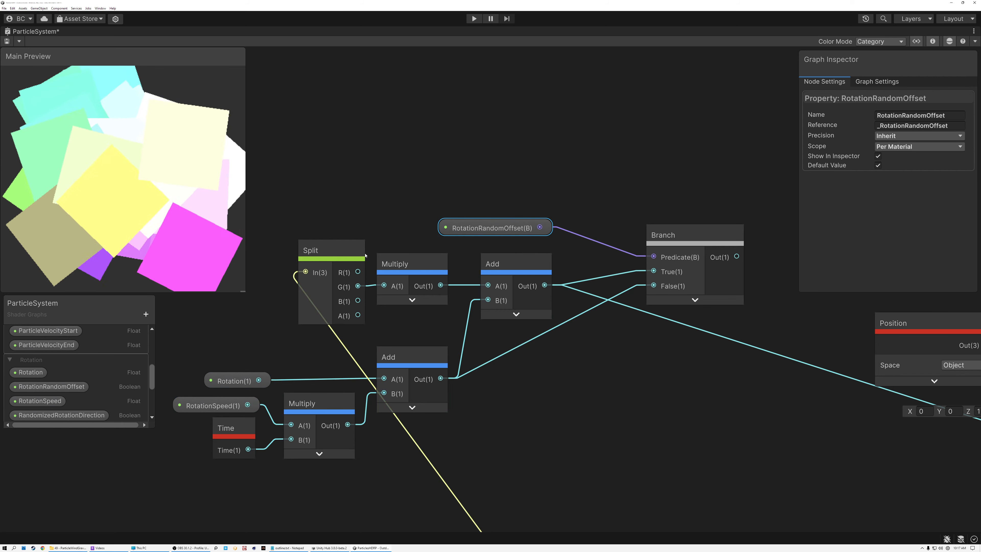
- Move the Branch node closer to the upper Add, and raise the Split node above the row containing Multiply and Add
{"action": "left_click", "coordinate": [258, 253]}
{"action": "left_click_drag", "start_coordinate": [527, 317], "coordinate": [528, 317]}
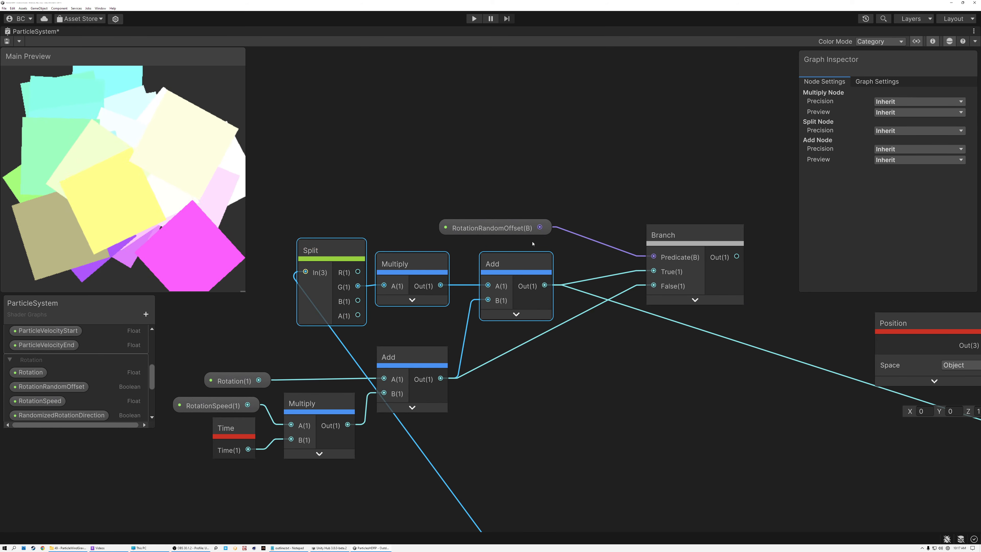
{"action": "left_click_drag", "start_coordinate": [497, 231], "coordinate": [496, 228]}
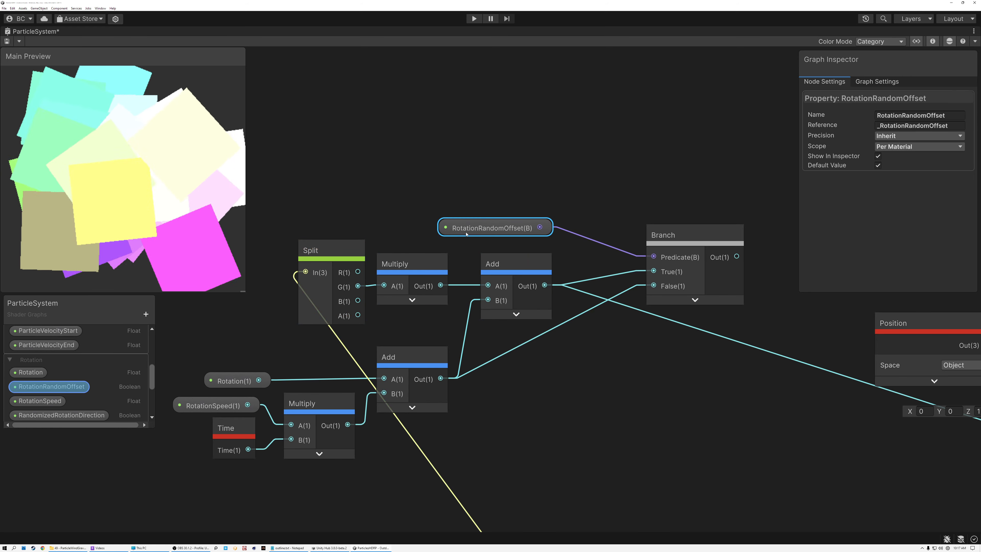
{"action": "left_click_drag", "start_coordinate": [666, 240], "coordinate": [604, 255]}
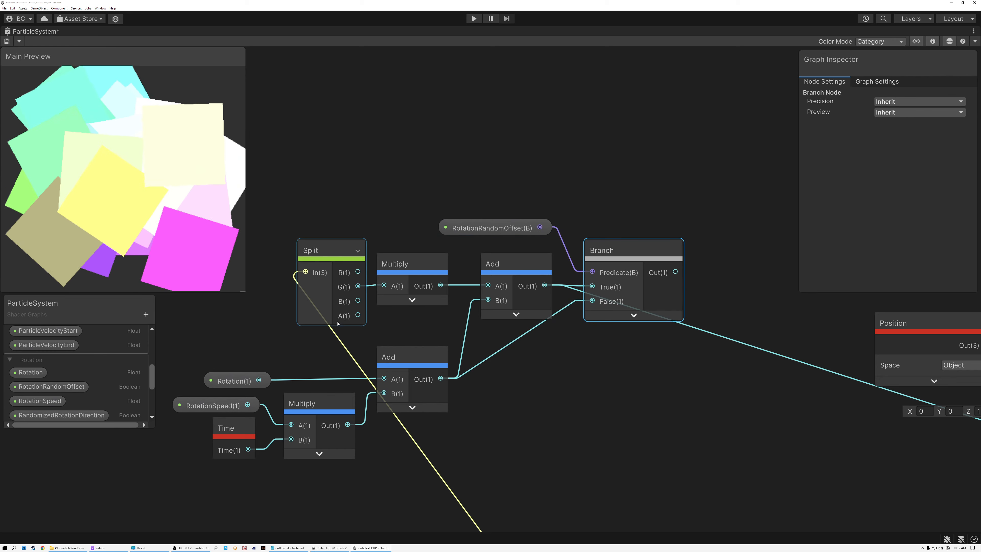
{"action": "left_click_drag", "start_coordinate": [274, 297], "coordinate": [550, 307]}
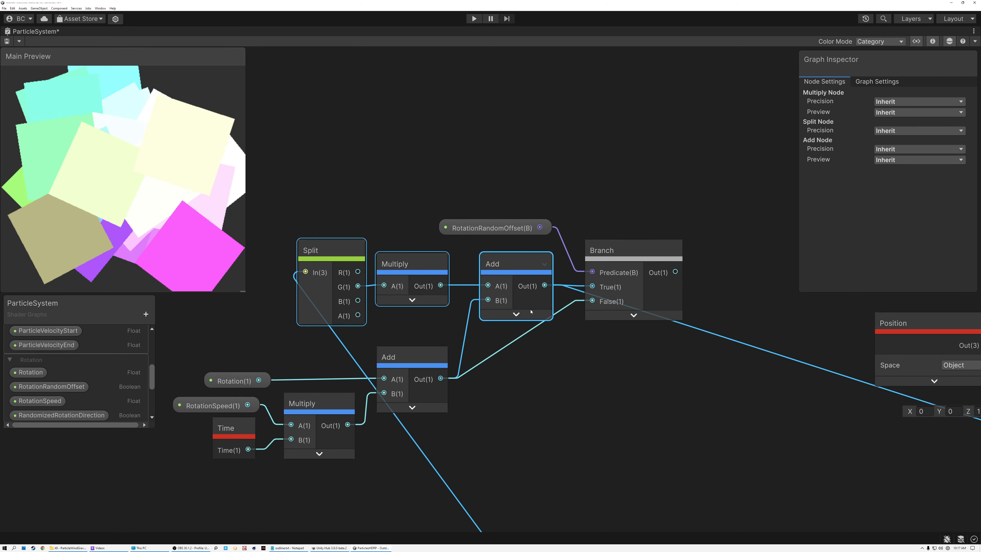
{"action": "left_click_drag", "start_coordinate": [334, 253], "coordinate": [317, 163]}
{"action": "left_click", "coordinate": [383, 182]}
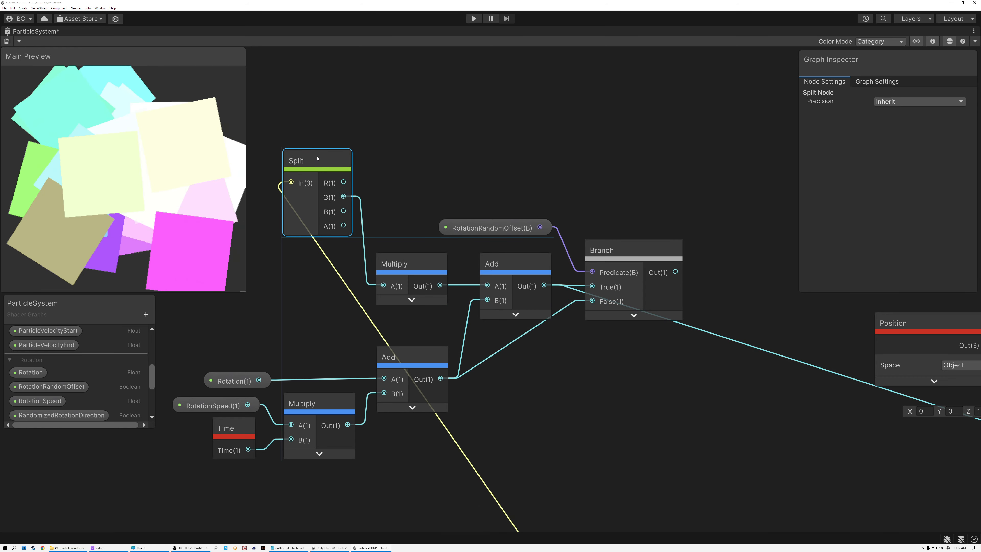
- Create a Sign node from the Split node's R output, collapse its preview, and place it above RotationRandomOffset and Branch
{"action": "middle_click_drag", "start_coordinate": [519, 144], "coordinate": [483, 224]}
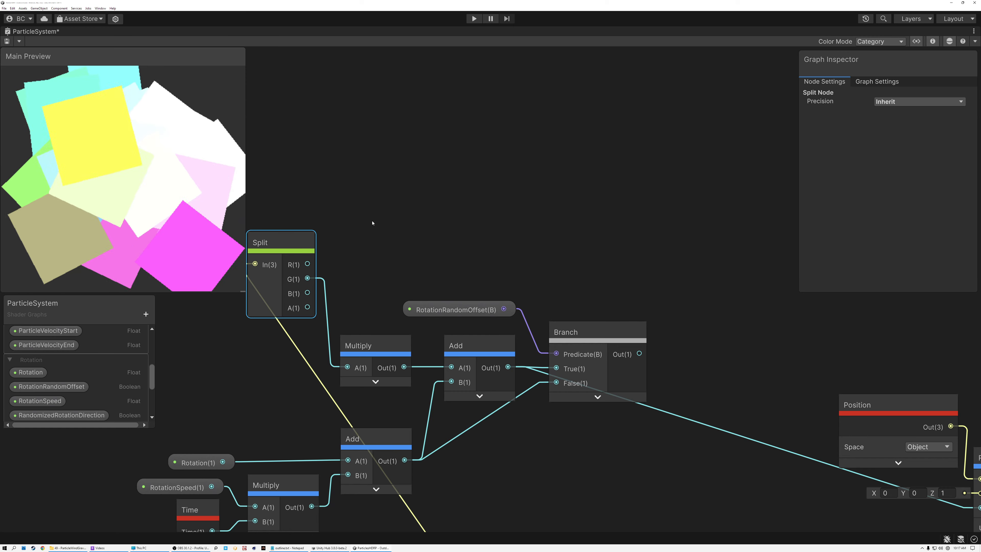
{"action": "middle_click_drag", "start_coordinate": [370, 236], "coordinate": [432, 259]}
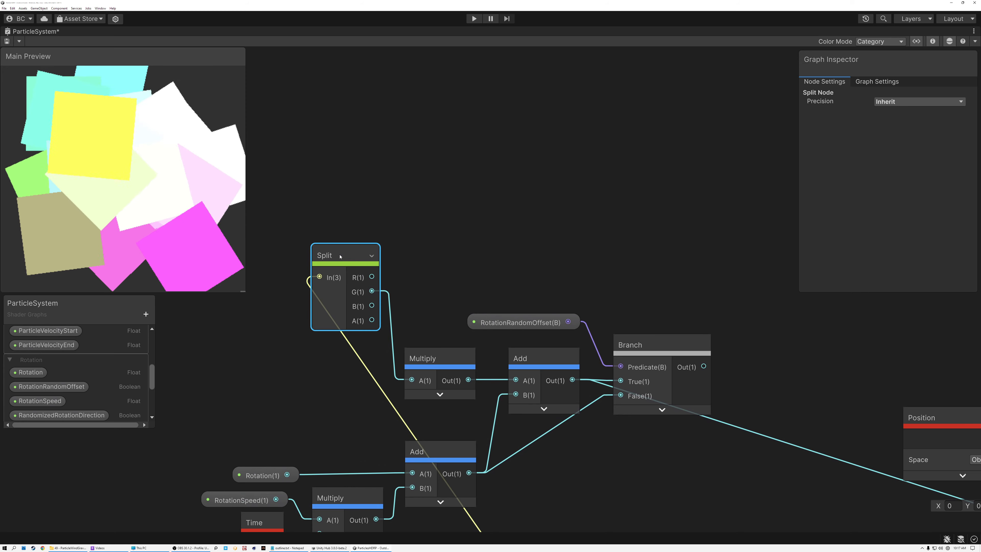
{"action": "left_click_drag", "start_coordinate": [371, 277], "coordinate": [610, 245]}
{"action": "type", "text": "sign"}
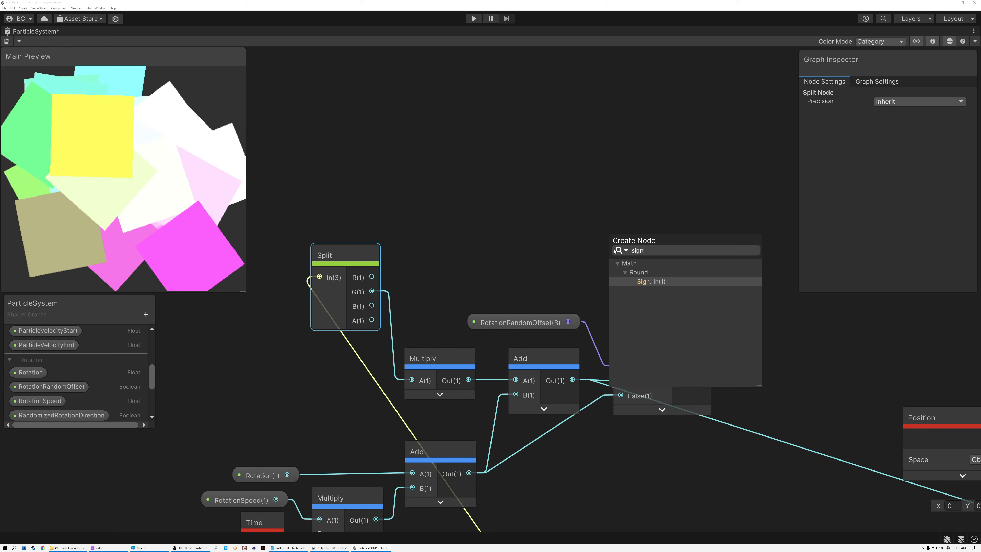
{"action": "left_click", "coordinate": [648, 281]}
{"action": "left_click", "coordinate": [662, 272]}
{"action": "left_click_drag", "start_coordinate": [631, 235], "coordinate": [580, 229]}
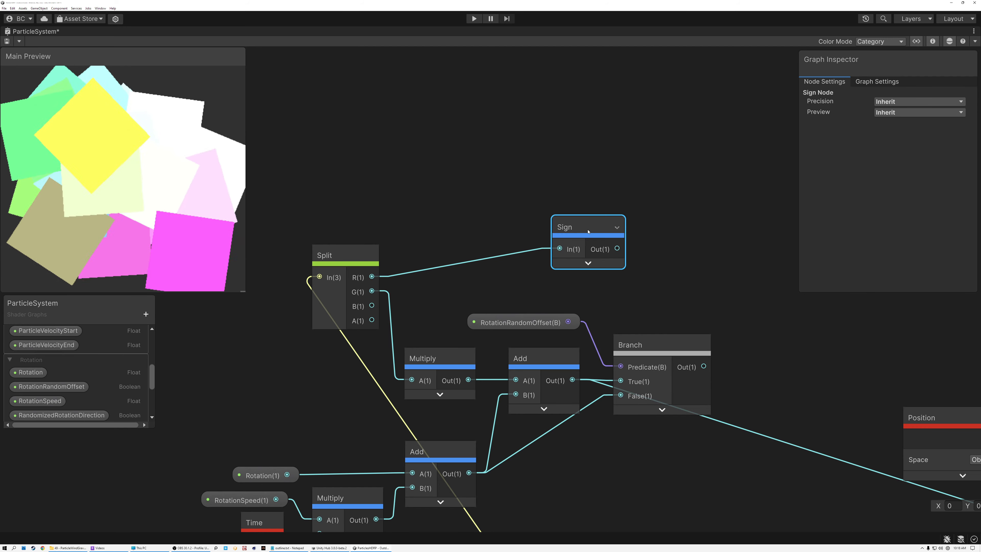
- Create a Multiply node with the Sign output as A and the Branch output as B
{"action": "scroll", "coordinate": [587, 231], "scroll_direction": "down", "scroll_amount": 3}
{"action": "left_click_drag", "start_coordinate": [450, 240], "coordinate": [579, 285]}
{"action": "type", "text": "mul"}
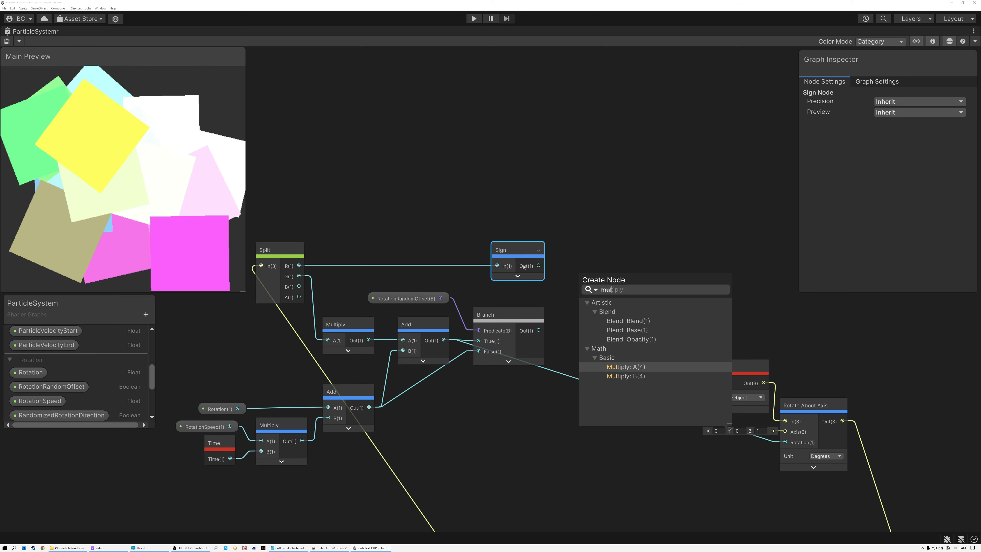
{"action": "left_click", "coordinate": [629, 368]}
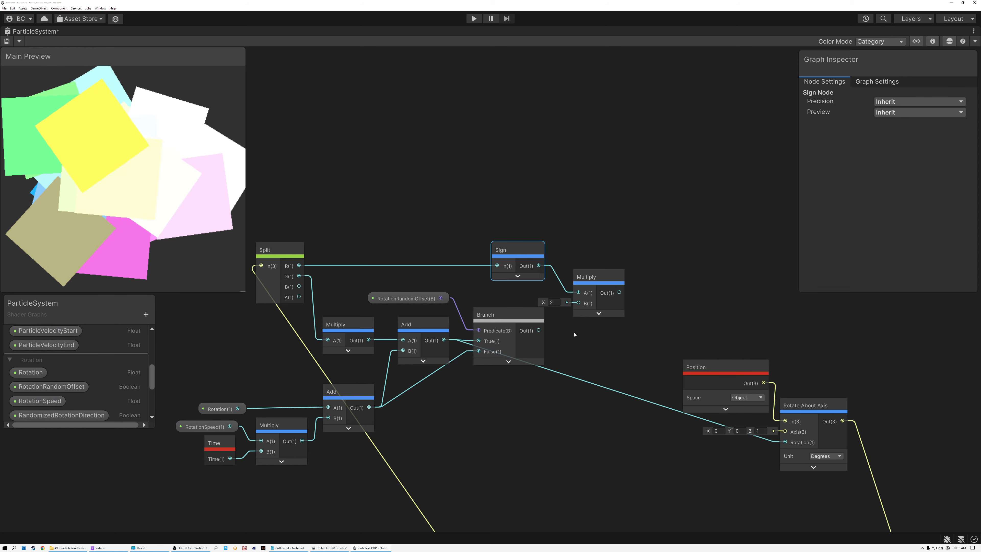
{"action": "left_click_drag", "start_coordinate": [578, 305], "coordinate": [578, 304]}
{"action": "left_click", "coordinate": [497, 324]}
{"action": "scroll", "coordinate": [498, 324], "scroll_direction": "up", "scroll_amount": 3}
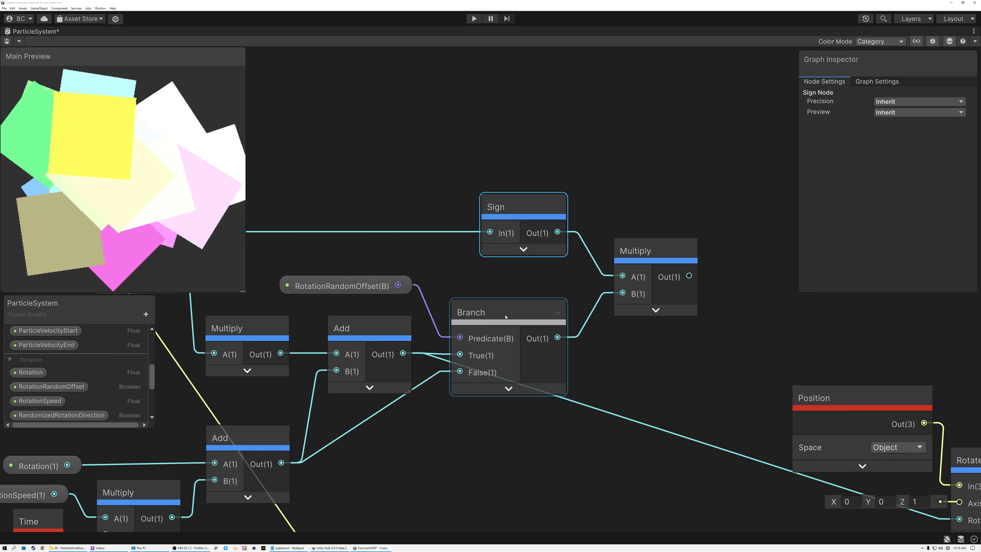
{"action": "left_click", "coordinate": [506, 318]}
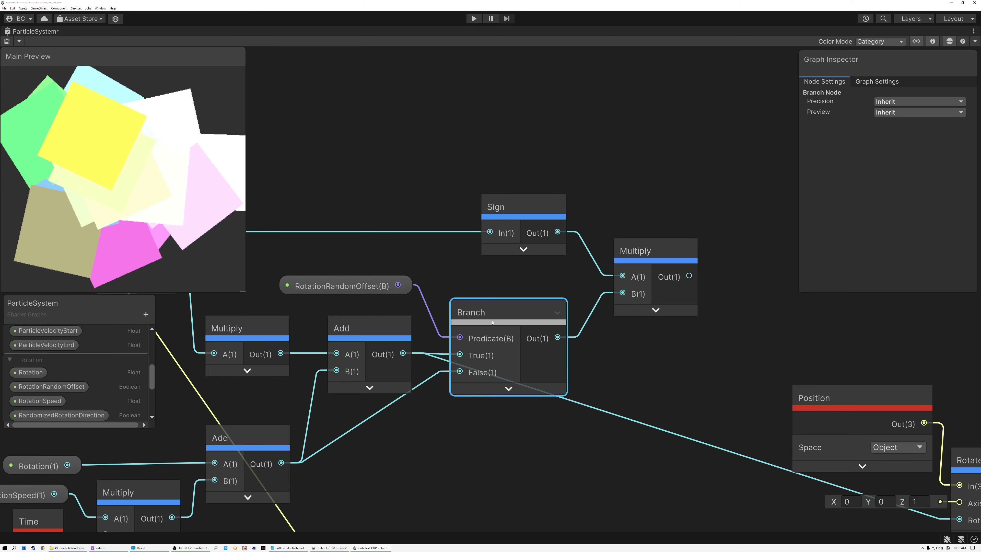
{"action": "left_click", "coordinate": [501, 204]}
{"action": "scroll", "coordinate": [502, 204], "scroll_direction": "up", "scroll_amount": 3}
{"action": "scroll", "coordinate": [522, 211], "scroll_direction": "down", "scroll_amount": 5}
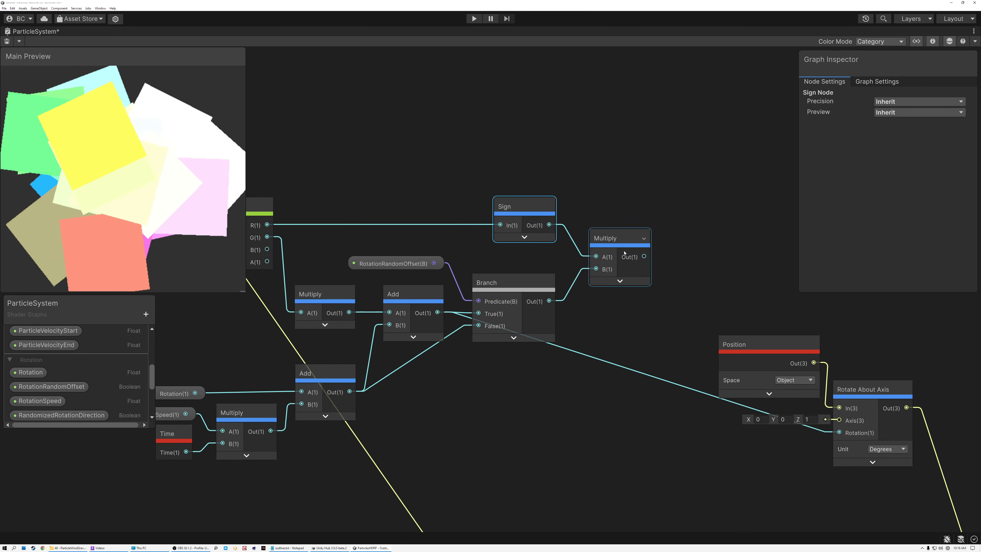
- Connect the output of the Multiply node following Sign to the Rotation input of Rotate About Axis
{"action": "left_click_drag", "start_coordinate": [644, 256], "coordinate": [838, 432]}
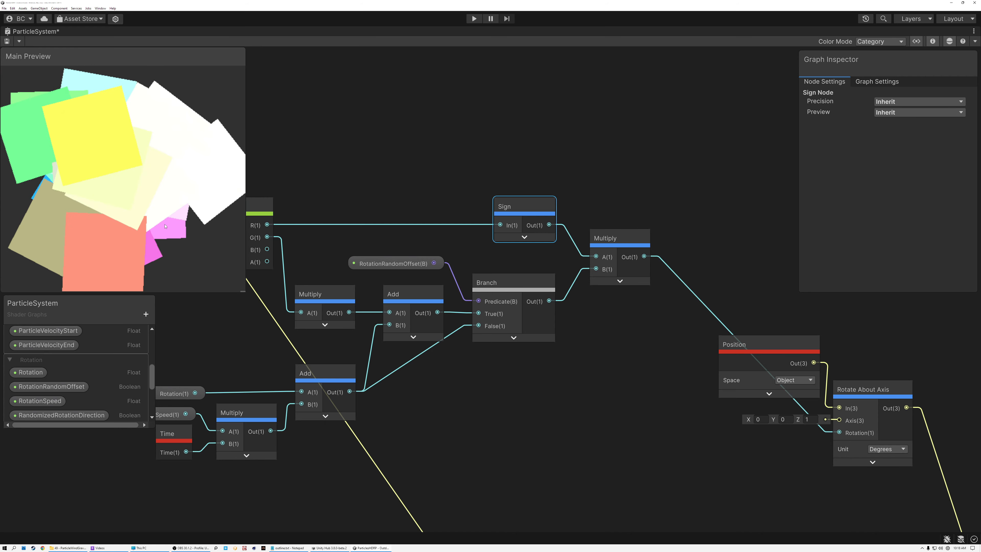
{"action": "middle_click_drag", "start_coordinate": [444, 219], "coordinate": [580, 222]}
{"action": "scroll", "coordinate": [493, 228], "scroll_direction": "down", "scroll_amount": 2}
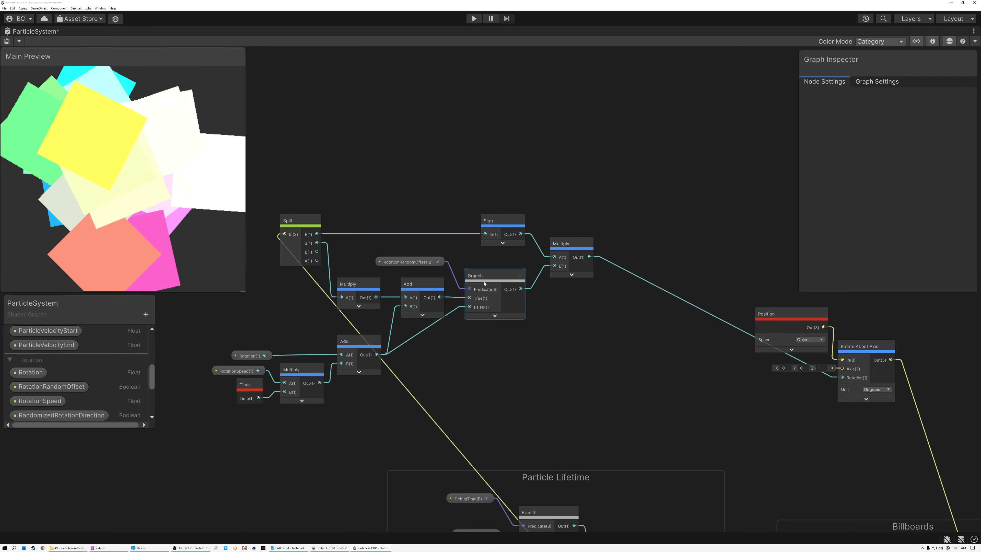
{"action": "left_click", "coordinate": [418, 264]}
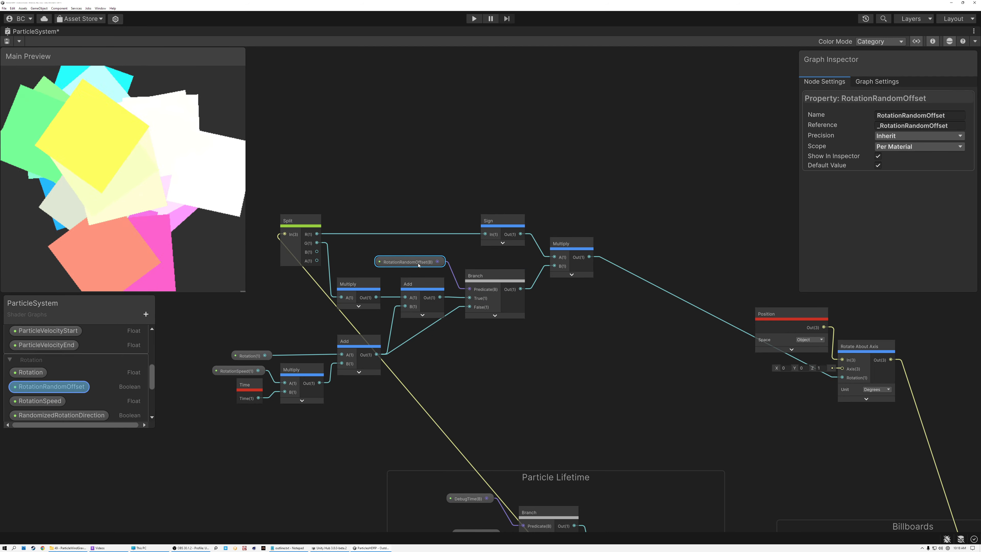
{"action": "scroll", "coordinate": [418, 265], "scroll_direction": "up", "scroll_amount": 2}
{"action": "left_click", "coordinate": [501, 306]}
{"action": "middle_click_drag", "start_coordinate": [657, 361], "coordinate": [586, 379]}
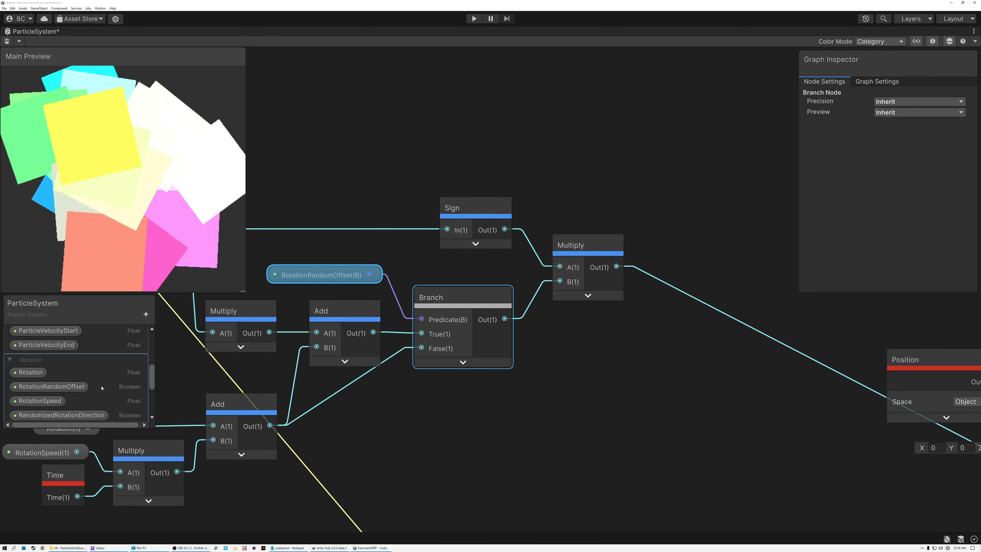
- Add the RandomizedRotationDirection property and a new Branch node to the graph, and connect the property to the Branch's Predicate input
{"action": "left_click_drag", "start_coordinate": [50, 418], "coordinate": [639, 181]}
{"action": "middle_click_drag", "start_coordinate": [729, 249], "coordinate": [576, 299]}
{"action": "left_click", "coordinate": [564, 308]}
{"action": "key", "text": "space"}
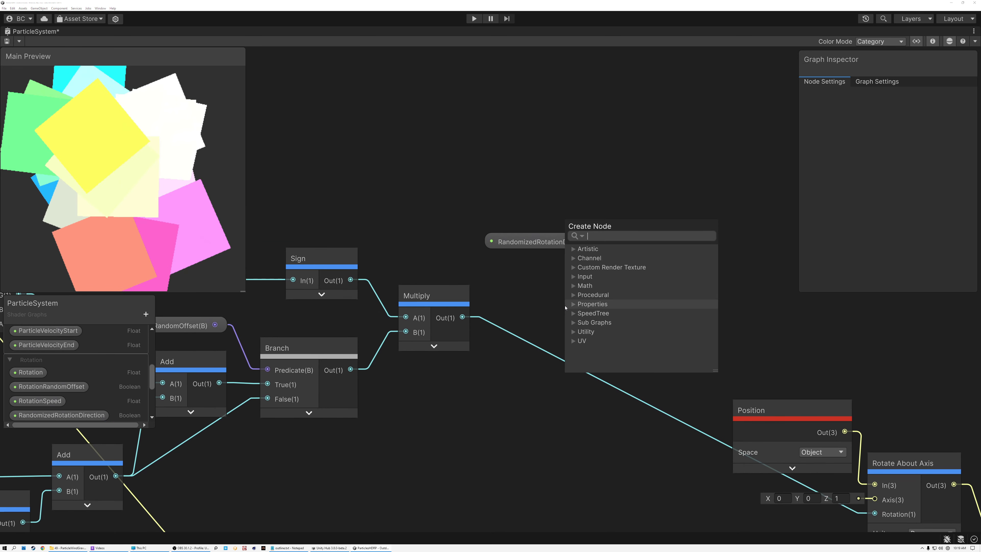
{"action": "type", "text": "bra"}
{"action": "left_click", "coordinate": [602, 267]}
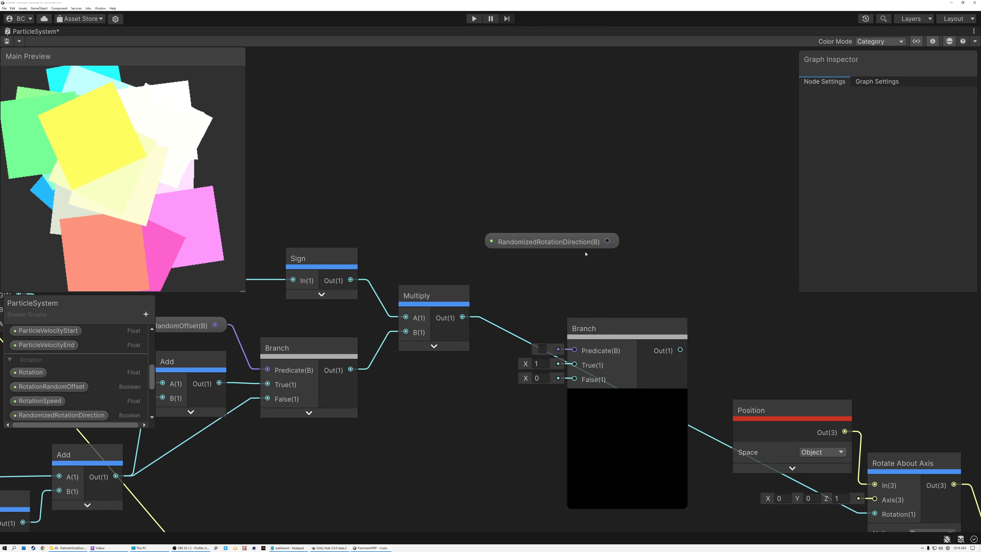
{"action": "left_click_drag", "start_coordinate": [608, 244], "coordinate": [575, 260]}
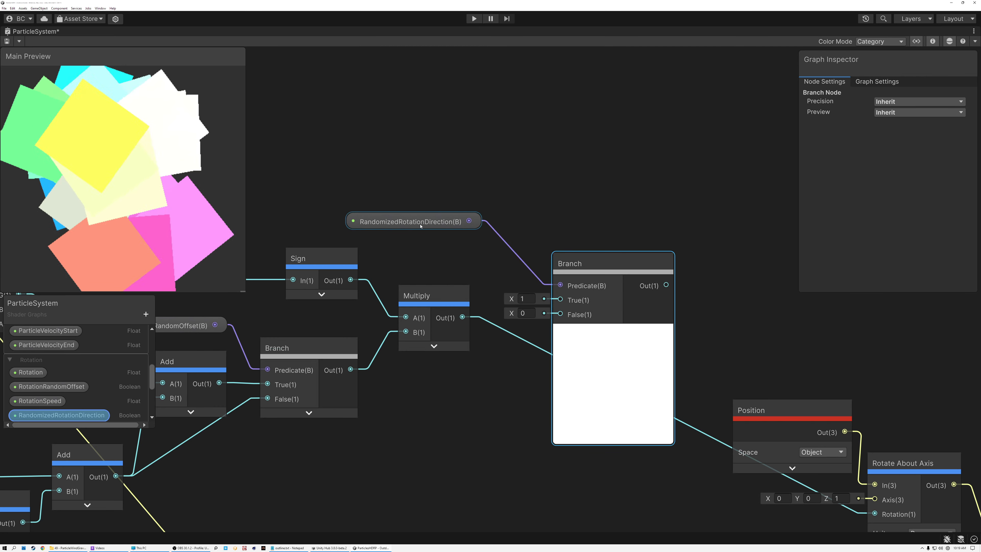
- Connect the Multiply's output to the new Branch's True input and the first Branch's output to its False input, aligning Multiply with Sign
{"action": "left_click_drag", "start_coordinate": [462, 316], "coordinate": [579, 316]}
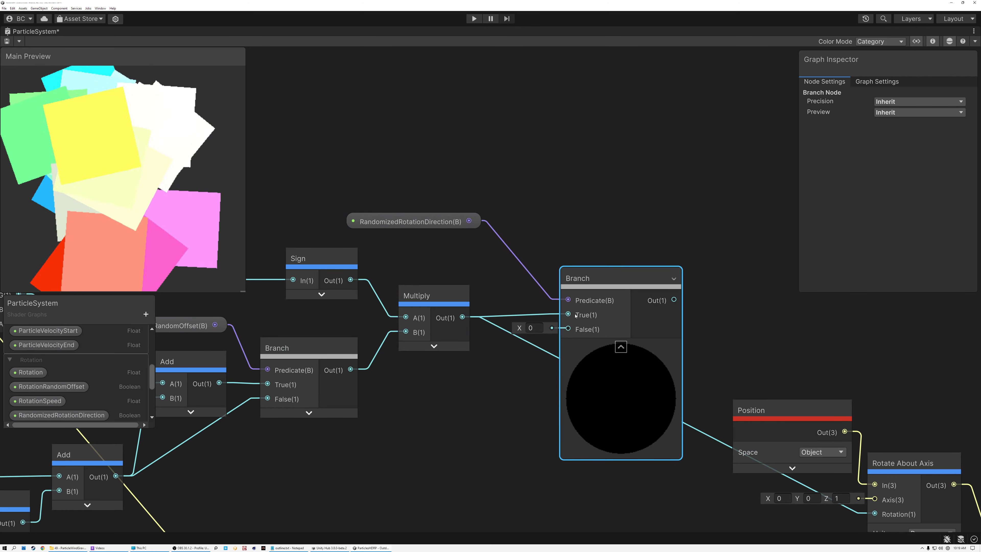
{"action": "scroll", "coordinate": [576, 315], "scroll_direction": "up", "scroll_amount": 4}
{"action": "scroll", "coordinate": [567, 313], "scroll_direction": "down", "scroll_amount": 7}
{"action": "middle_click_drag", "start_coordinate": [486, 372], "coordinate": [519, 361]}
{"action": "left_click_drag", "start_coordinate": [480, 290], "coordinate": [475, 258]}
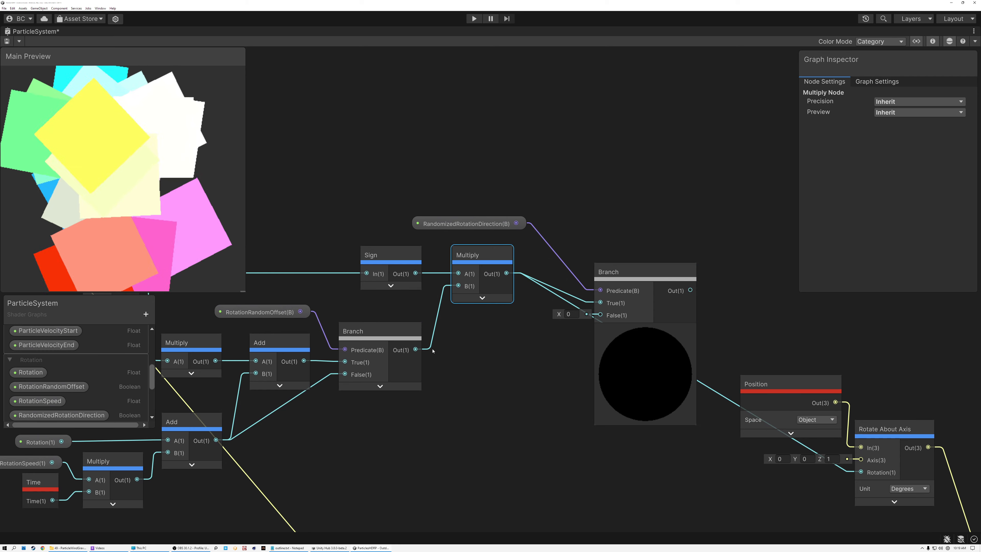
{"action": "left_click_drag", "start_coordinate": [416, 349], "coordinate": [601, 315]}
- Place the new Branch, with its preview collapsed, beside the Multiply and connect its output to the Rotation input of Rotate About Axis
{"action": "left_click", "coordinate": [644, 329]}
{"action": "left_click_drag", "start_coordinate": [622, 280], "coordinate": [574, 234]}
{"action": "left_click", "coordinate": [514, 223]}
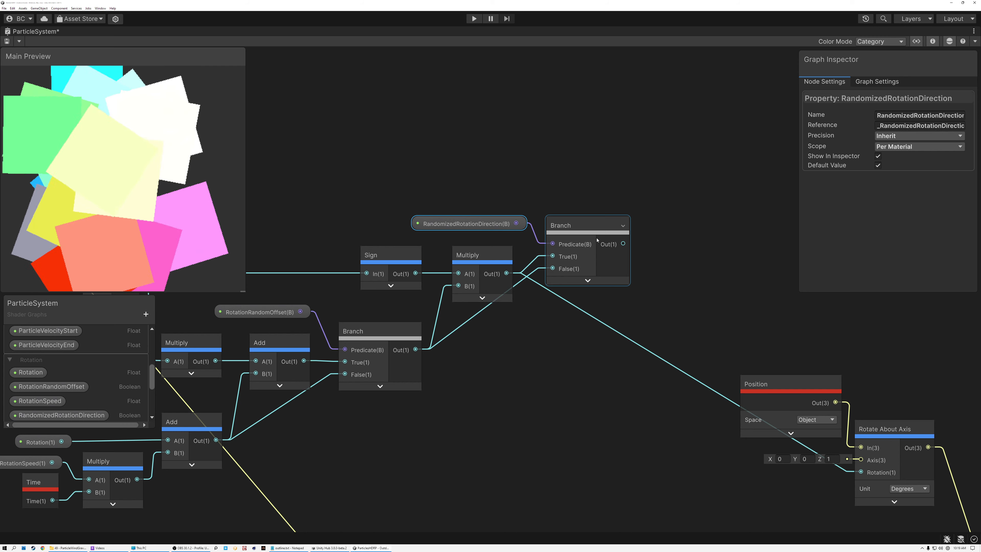
{"action": "middle_click_drag", "start_coordinate": [610, 259], "coordinate": [585, 213]}
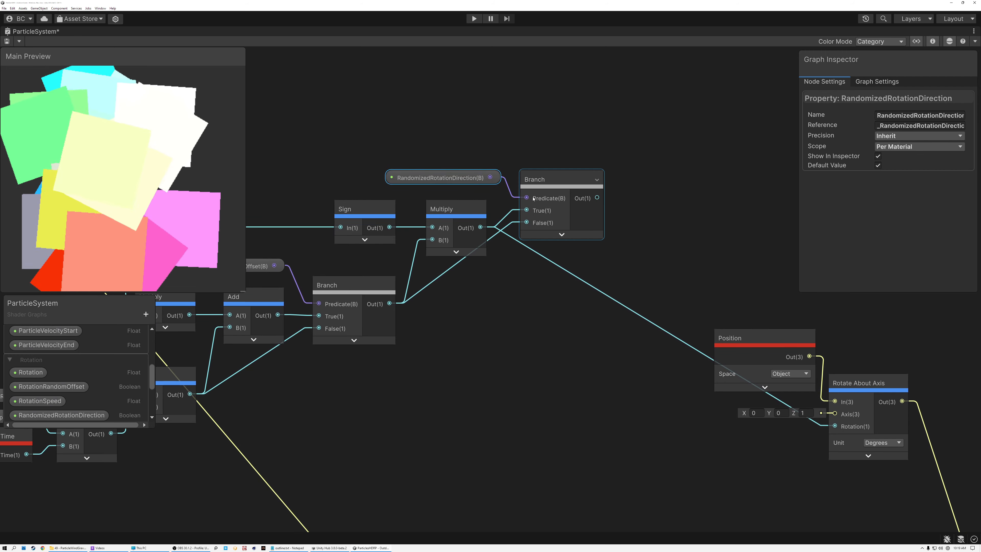
{"action": "key", "text": "space"}
{"action": "left_click", "coordinate": [533, 295]}
{"action": "left_click_drag", "start_coordinate": [596, 199], "coordinate": [834, 425]}
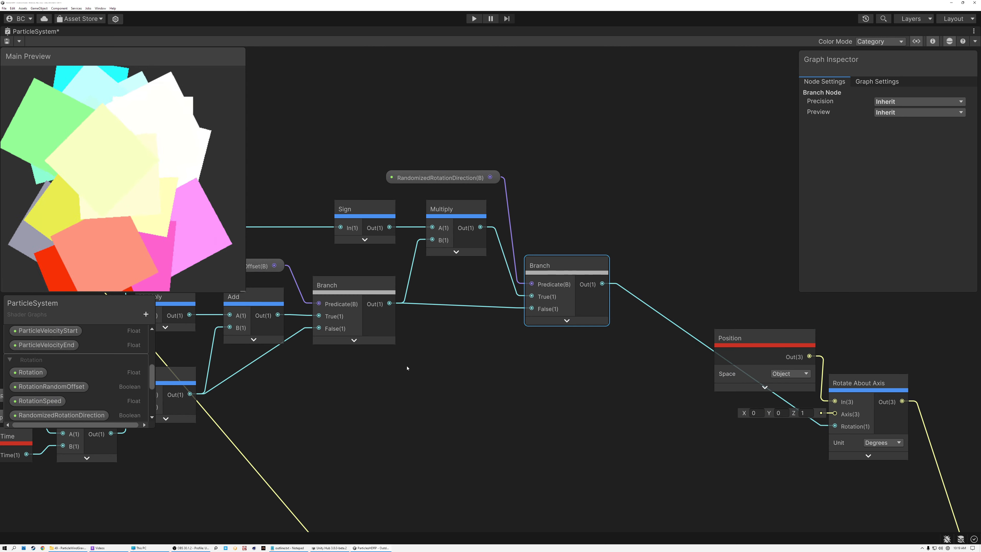
{"action": "left_click", "coordinate": [59, 415]}
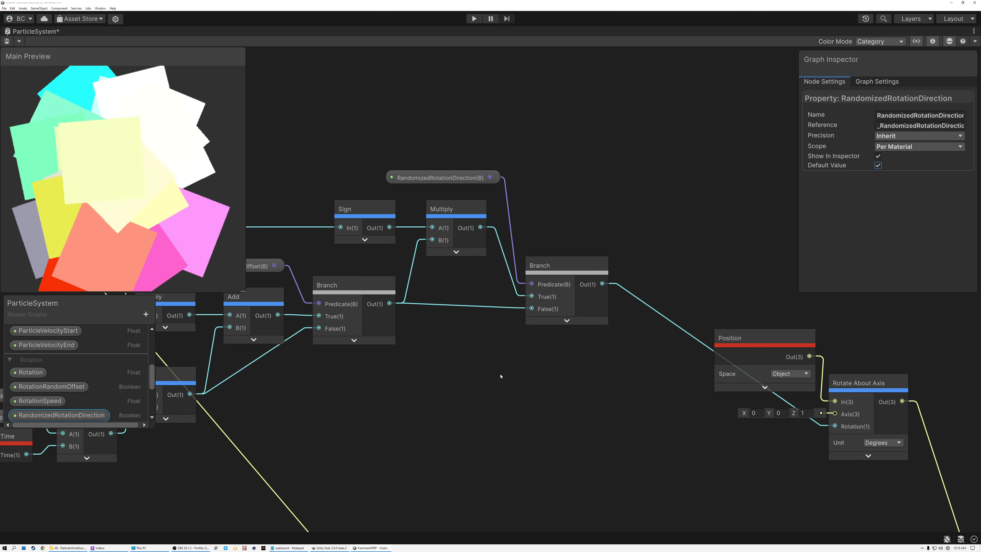
- Move the Rotation, RotationSpeed, Time, Multiply and Add nodes up together, and collapse the Split node's unused ports
{"action": "scroll", "coordinate": [500, 376], "scroll_direction": "down", "scroll_amount": 3}
{"action": "middle_click_drag", "start_coordinate": [469, 389], "coordinate": [617, 355]}
{"action": "left_click_drag", "start_coordinate": [270, 328], "coordinate": [384, 425]}
{"action": "left_click_drag", "start_coordinate": [412, 347], "coordinate": [412, 329]}
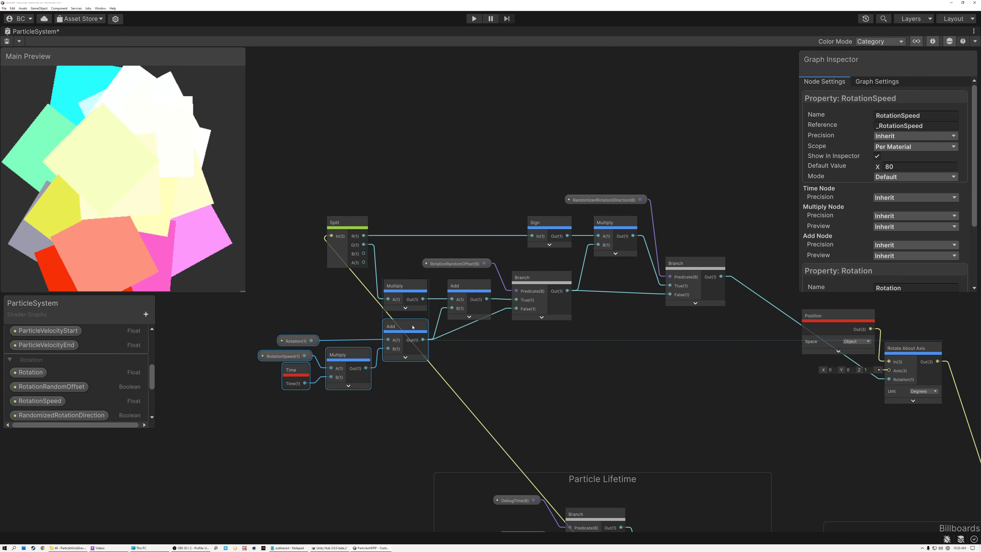
{"action": "left_click", "coordinate": [364, 224]}
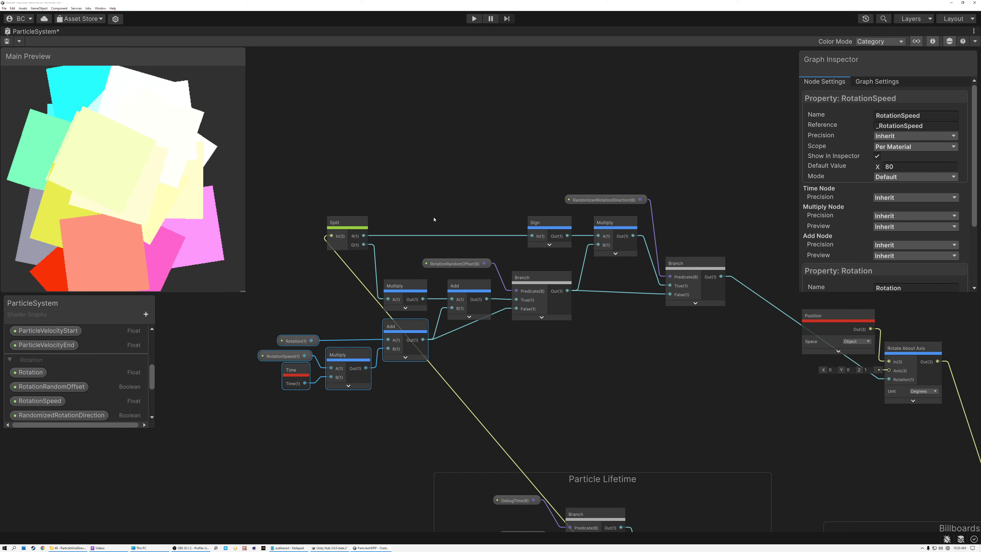
- Tighten the layout of the upper row, bringing RandomizedRotationDirection and the final Branch closer to the Sign and Multiply nodes
{"action": "left_click_drag", "start_coordinate": [346, 200], "coordinate": [551, 241]}
{"action": "mouse_move", "coordinate": [615, 229]}
{"action": "left_mouse_down"}
{"action": "mouse_move", "coordinate": [614, 258]}
{"action": "mouse_move", "coordinate": [614, 246]}
{"action": "left_mouse_up"}
{"action": "left_click_drag", "start_coordinate": [608, 205], "coordinate": [597, 229]}
{"action": "left_click_drag", "start_coordinate": [680, 267], "coordinate": [673, 236]}
- Group all the rotation nodes under the title "Rotation" and place the group just above the Particle Lifetime group
{"action": "left_click_drag", "start_coordinate": [359, 237], "coordinate": [749, 405]}
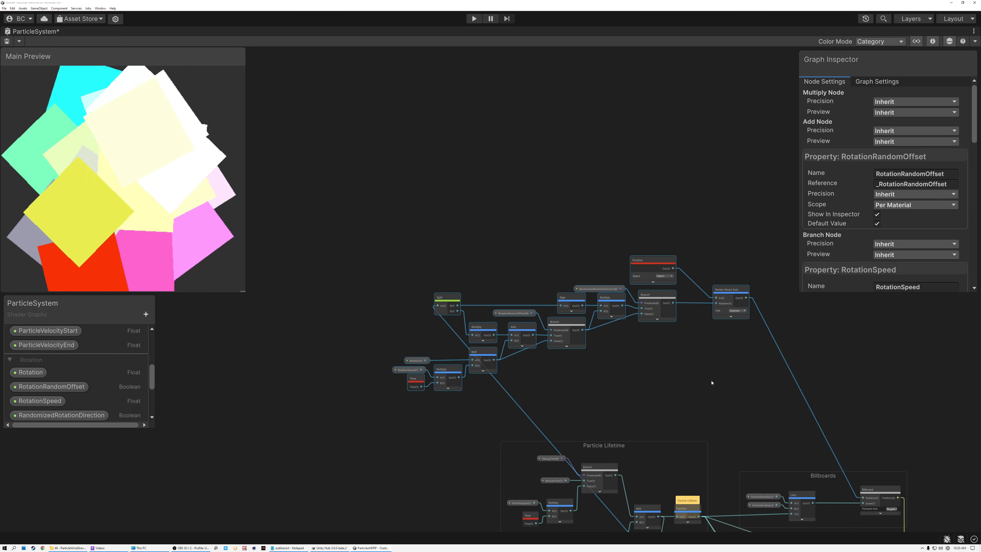
{"action": "middle_click_drag", "start_coordinate": [700, 364], "coordinate": [565, 329]}
{"action": "left_click_drag", "start_coordinate": [590, 262], "coordinate": [694, 284]}
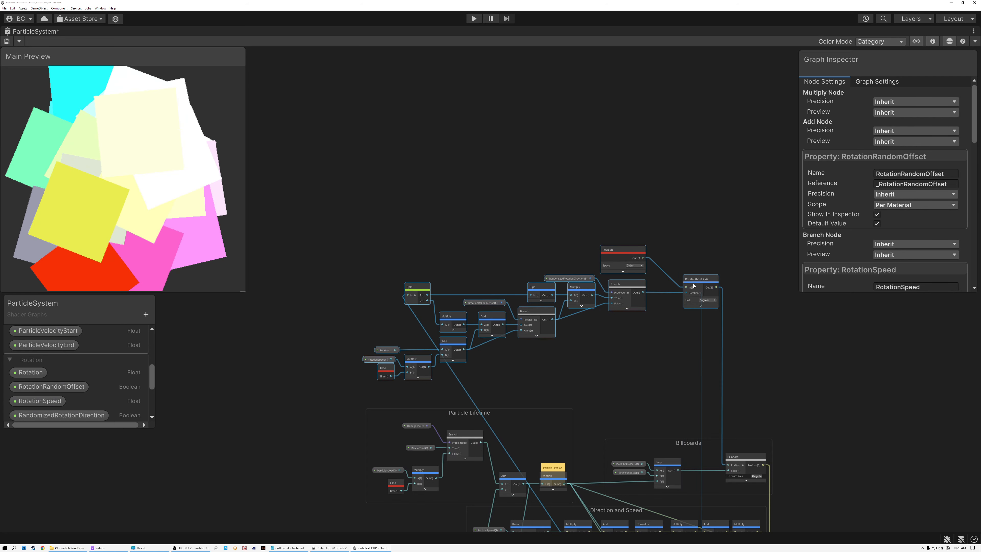
{"action": "right_click", "coordinate": [694, 284]}
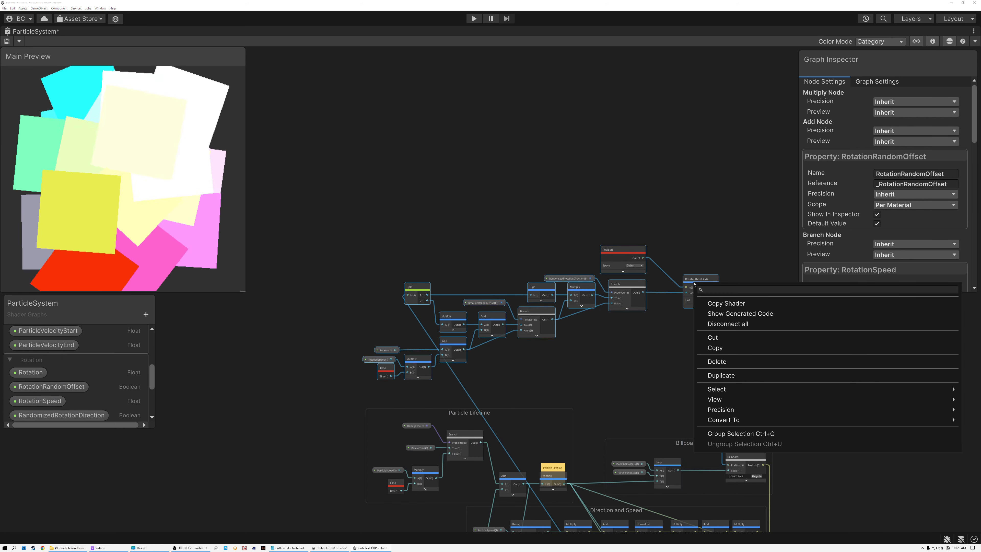
{"action": "left_click", "coordinate": [733, 434]}
{"action": "type", "text": "Rotation"}
{"action": "key", "text": "Return"}
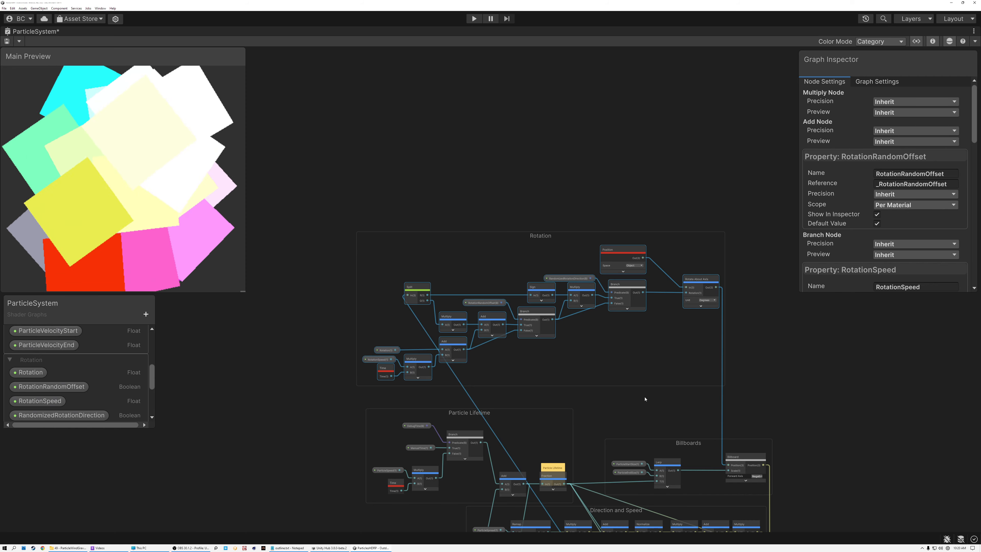
{"action": "scroll", "coordinate": [631, 372], "scroll_direction": "up", "scroll_amount": 3}
{"action": "middle_click_drag", "start_coordinate": [627, 363], "coordinate": [595, 286]}
{"action": "scroll", "coordinate": [591, 315], "scroll_direction": "down", "scroll_amount": 2}
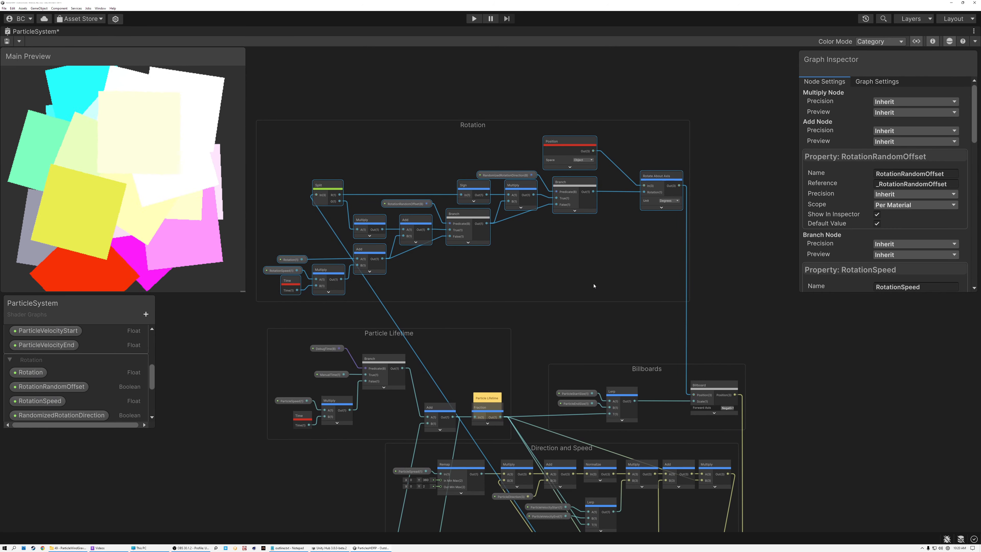
{"action": "left_click_drag", "start_coordinate": [478, 130], "coordinate": [475, 150]}
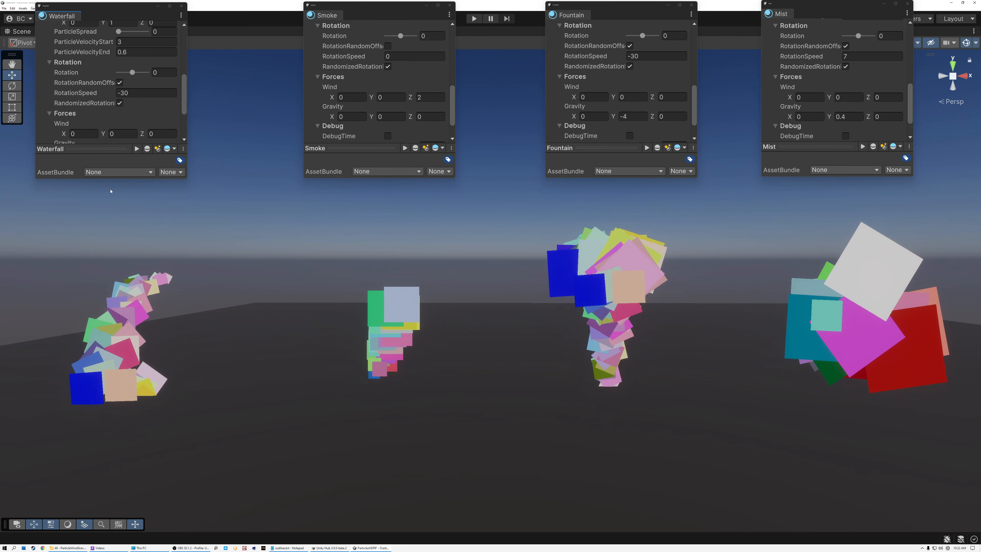
- Enlarge the Waterfall material window to show its Rotation, Forces and Debug settings, and examine the waterfall particles up close
{"action": "left_click_drag", "start_coordinate": [109, 179], "coordinate": [109, 243]}
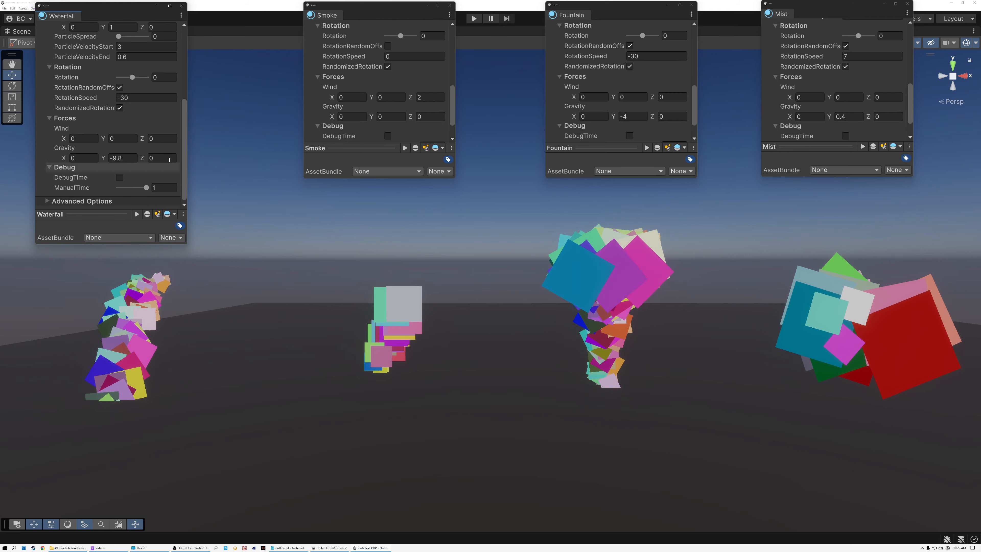
{"action": "left_click_drag", "start_coordinate": [185, 135], "coordinate": [184, 133]}
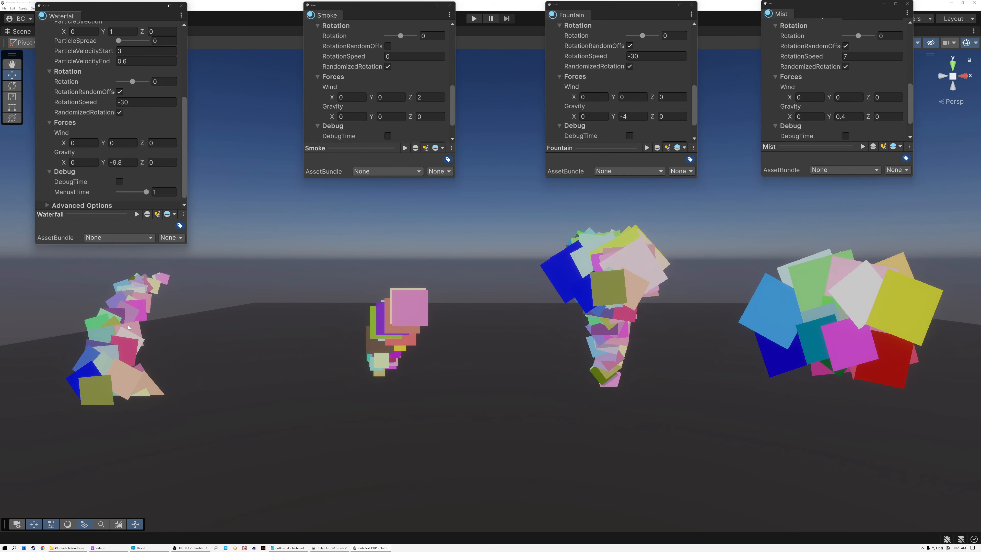
{"action": "right_click_drag", "start_coordinate": [207, 306], "coordinate": [161, 317]}
{"action": "key", "text": "w"}
{"action": "key", "text": "s"}
{"action": "key", "text": "a"}
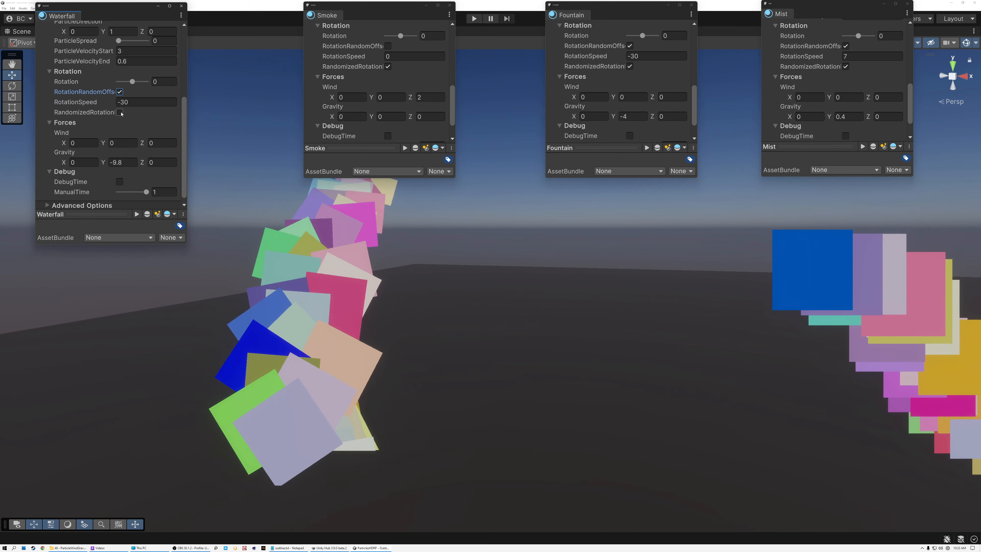
{"action": "right_click_drag", "start_coordinate": [293, 210], "coordinate": [313, 216]}
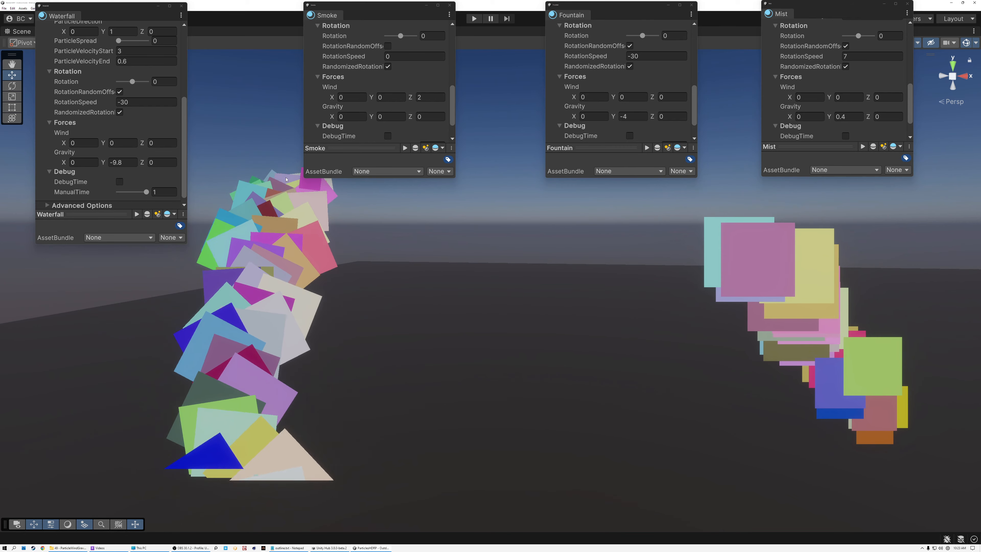
- Bring the scene view from the waterfall to the smoke particles and examine them up close
{"action": "left_click_drag", "start_coordinate": [285, 180], "coordinate": [372, 221], "text": "alt"}
{"action": "key", "text": "s"}
{"action": "right_click_drag", "start_coordinate": [372, 221], "coordinate": [290, 217]}
{"action": "key", "text": "d"}
{"action": "key", "text": "w"}
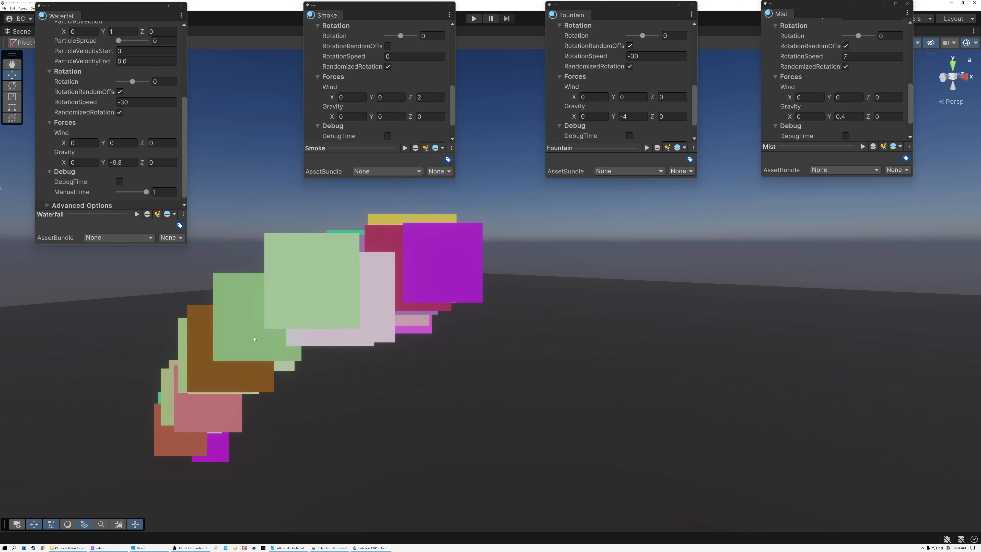
- Try the Fountain material with RotationRandomOffset and RandomizedRotationDirection turned off, and with RotationSpeed set to 0
{"action": "right_click_drag", "start_coordinate": [280, 369], "coordinate": [313, 326]}
{"action": "key", "text": "s"}
{"action": "key", "text": "d"}
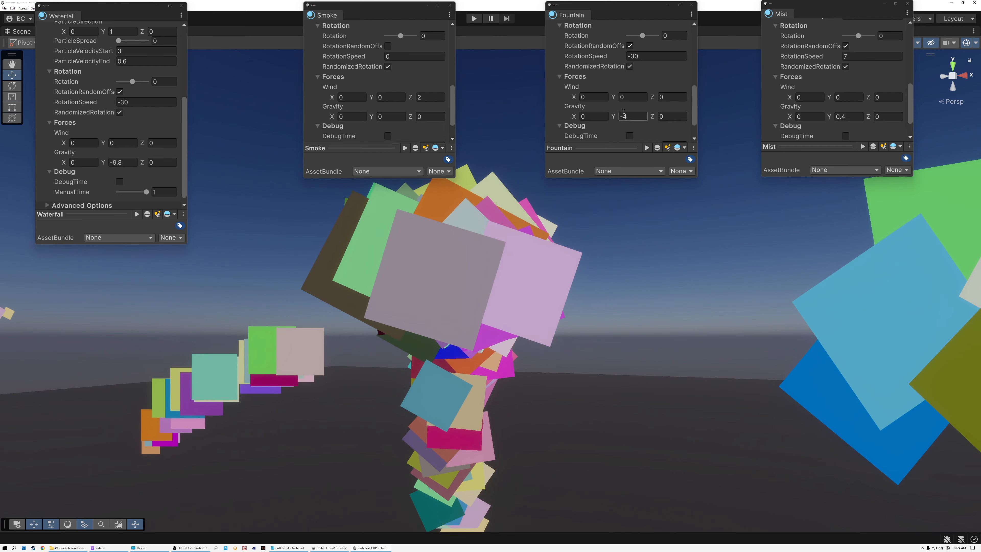
{"action": "left_click", "coordinate": [629, 46]}
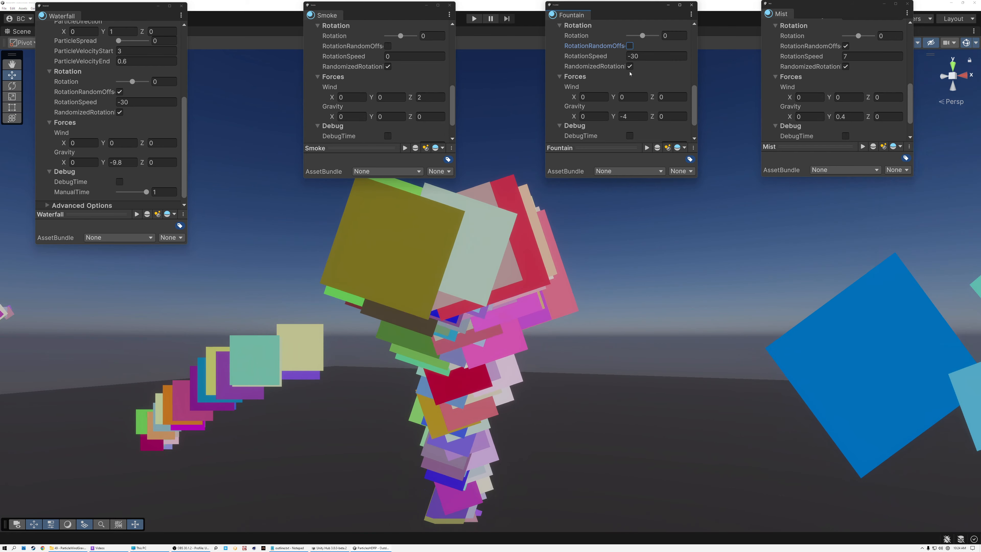
{"action": "left_click", "coordinate": [644, 56]}
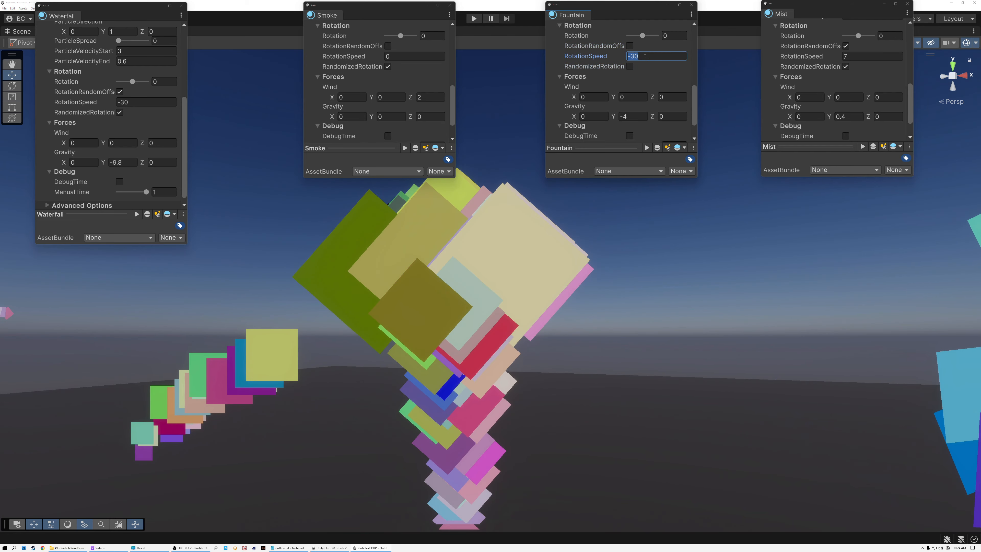
{"action": "right_click_drag", "start_coordinate": [446, 244], "coordinate": [478, 250]}
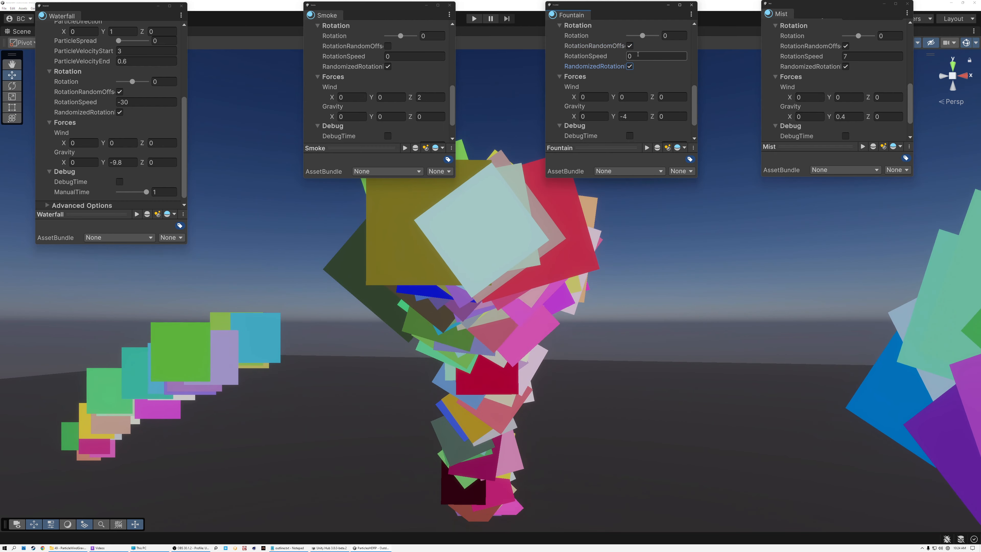
{"action": "type", "text": "0"}
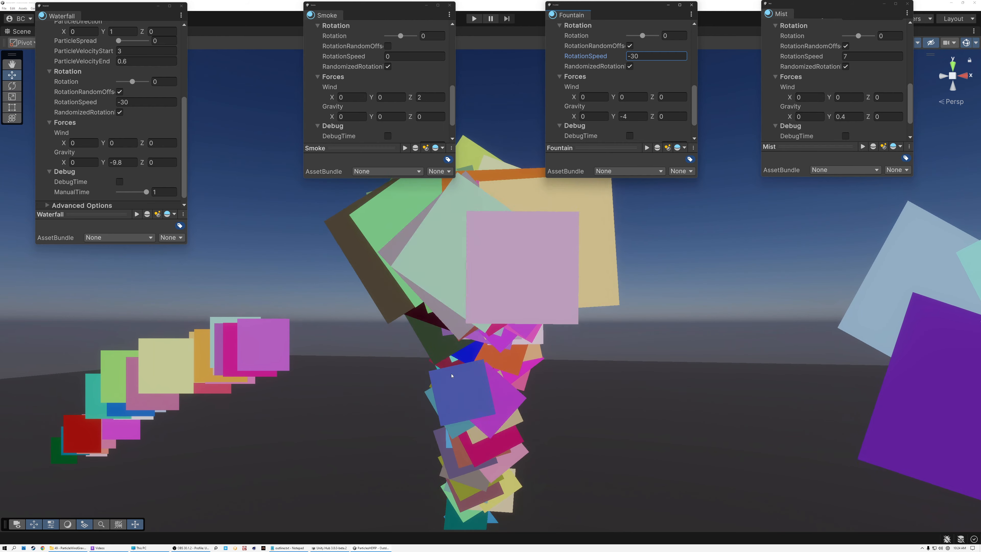
- Enlarge the Mist material window and turn off RotationRandomOffset and RandomizedRotationDirection while viewing the mist particles
{"action": "key", "text": "d"}
{"action": "right_click_drag", "start_coordinate": [434, 394], "coordinate": [506, 381]}
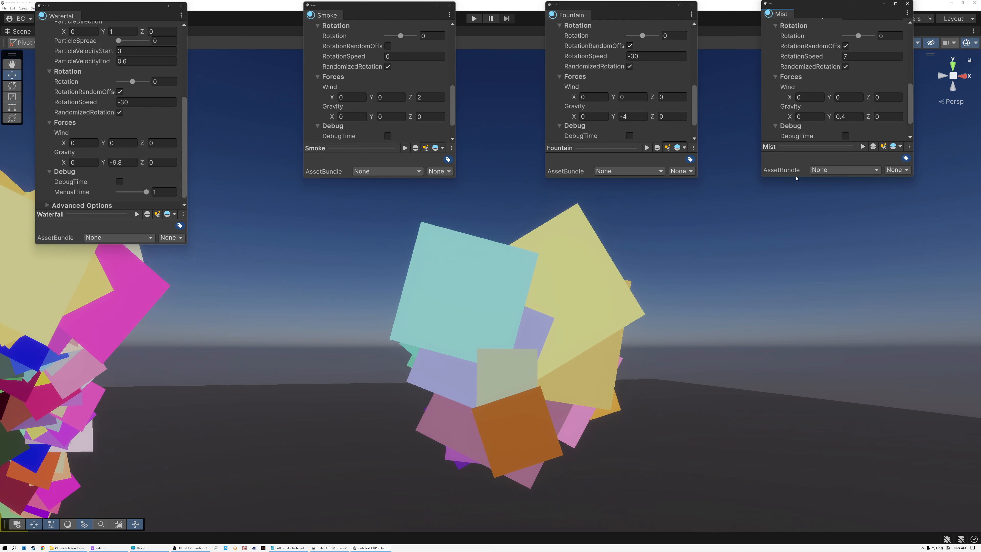
{"action": "left_click_drag", "start_coordinate": [795, 177], "coordinate": [805, 373]}
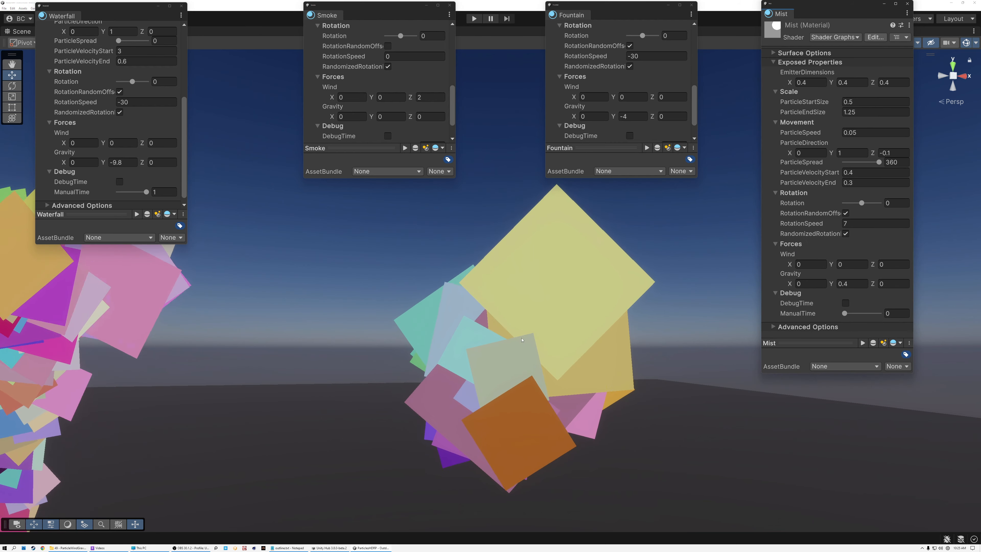
{"action": "right_click_drag", "start_coordinate": [514, 366], "coordinate": [518, 370]}
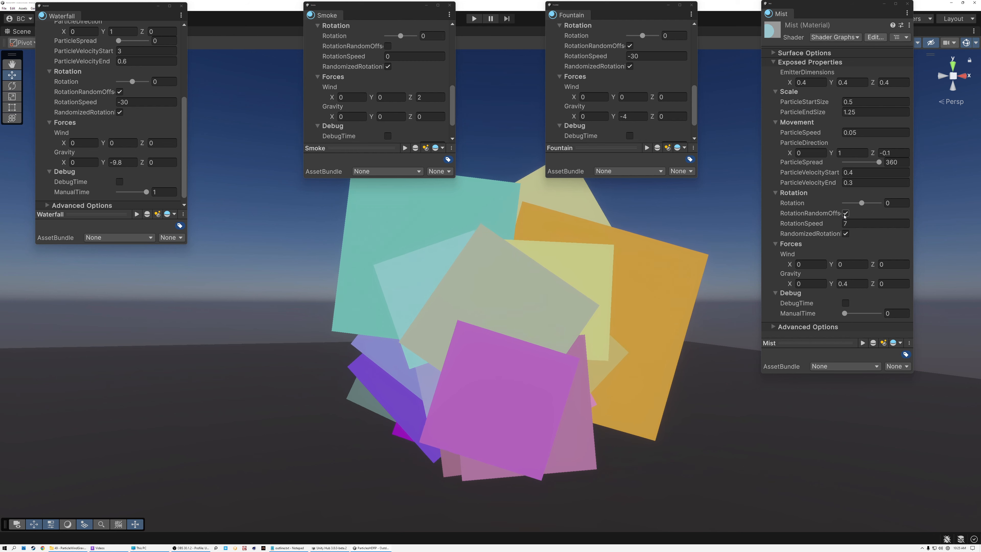
{"action": "left_click", "coordinate": [845, 213]}
{"action": "left_click", "coordinate": [846, 234]}
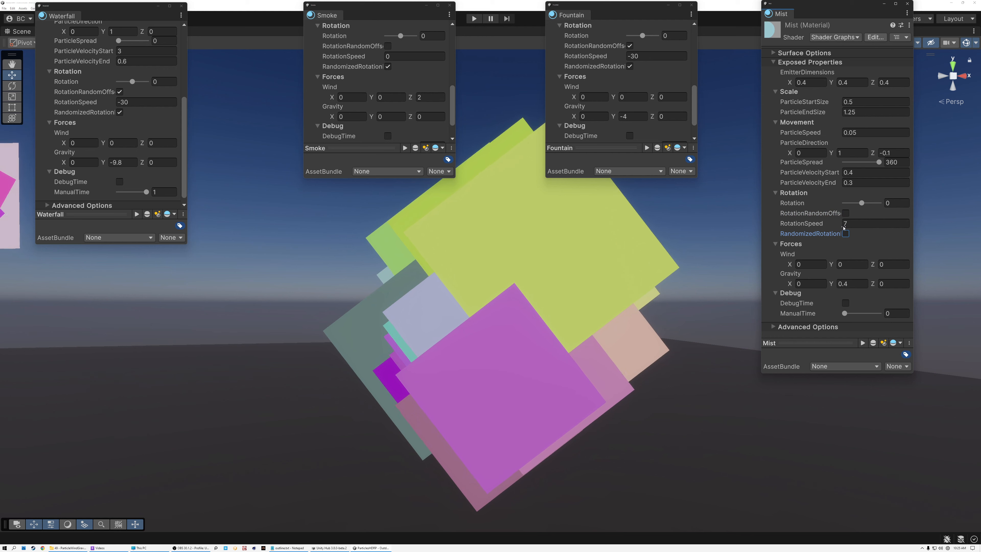
- Try a RotationSpeed of 0 on the Mist material and set it back to 7
{"action": "left_click", "coordinate": [852, 224]}
{"action": "type", "text": "0"}
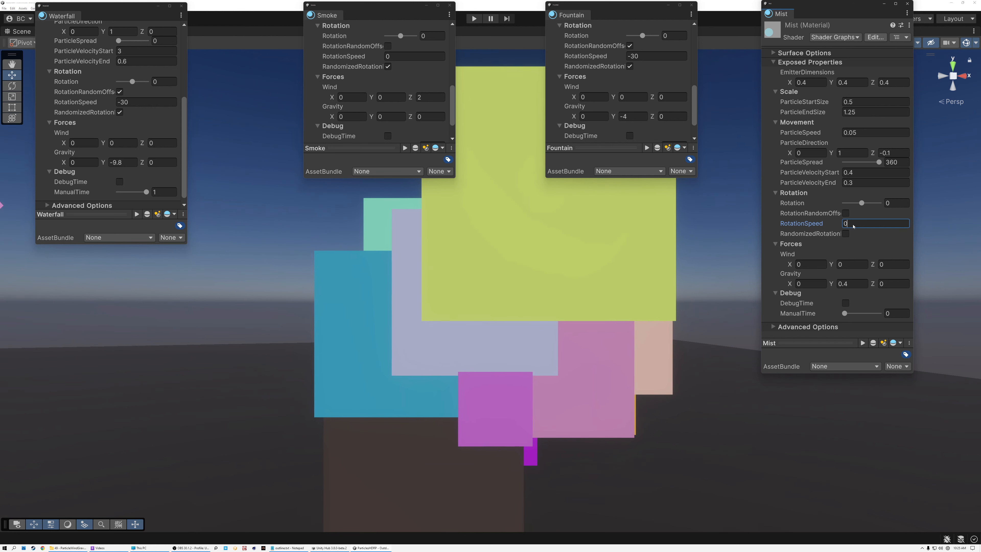
{"action": "key", "text": "BackSpace"}
{"action": "type", "text": "7"}
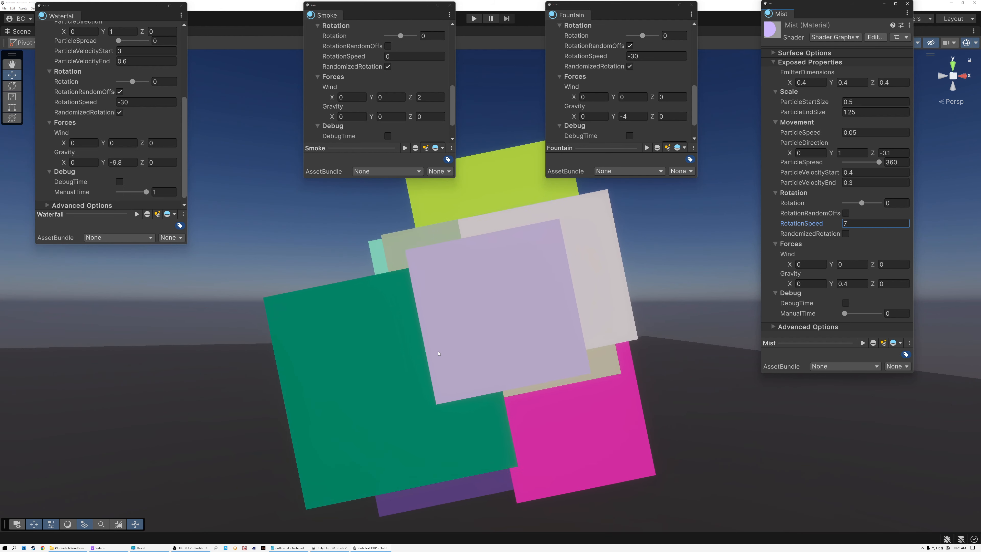
- Turn on RandomizedRotationDirection and RotationRandomOffset for the Mist material and pull the scene view back to show all four particle effects
{"action": "left_click", "coordinate": [845, 233]}
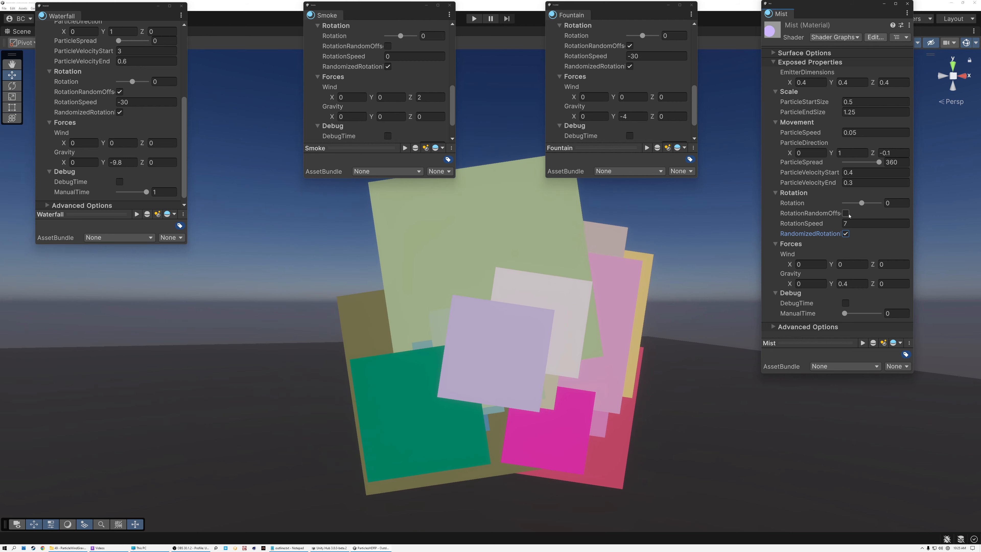
{"action": "left_click", "coordinate": [845, 214]}
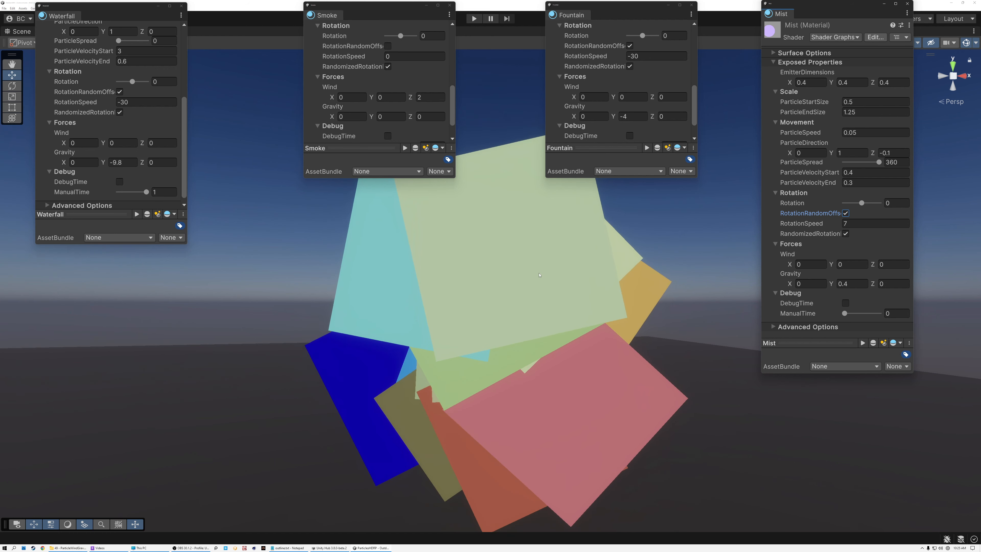
{"action": "key", "text": "s"}
{"action": "key", "text": "s"}
{"action": "right_click_drag", "start_coordinate": [573, 278], "coordinate": [584, 261]}
{"action": "key", "text": "s"}
{"action": "key", "text": "a"}
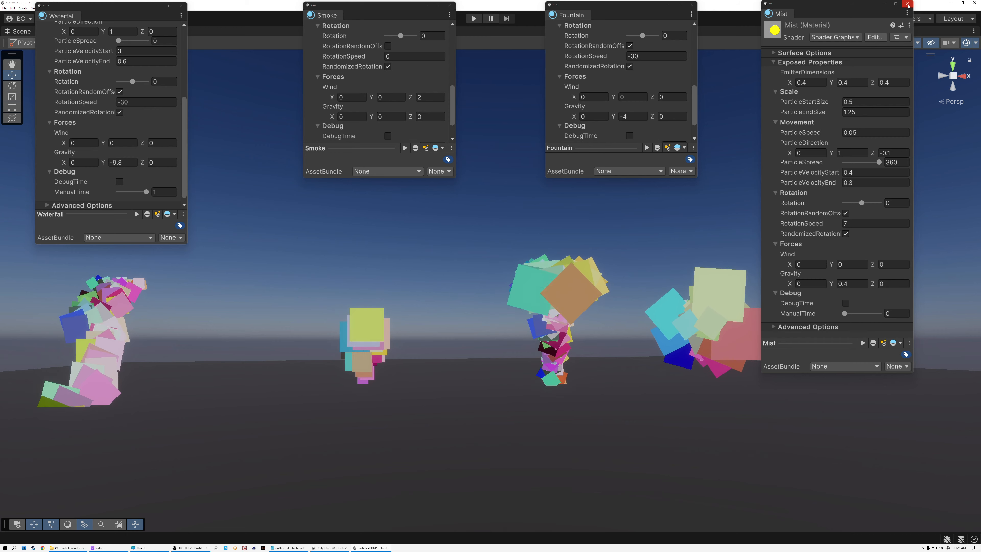
- Close the Mist, Fountain, Smoke and Waterfall material windows and view the four particle effects side by side in the scene
{"action": "left_click", "coordinate": [907, 5]}
{"action": "left_click", "coordinate": [691, 5]}
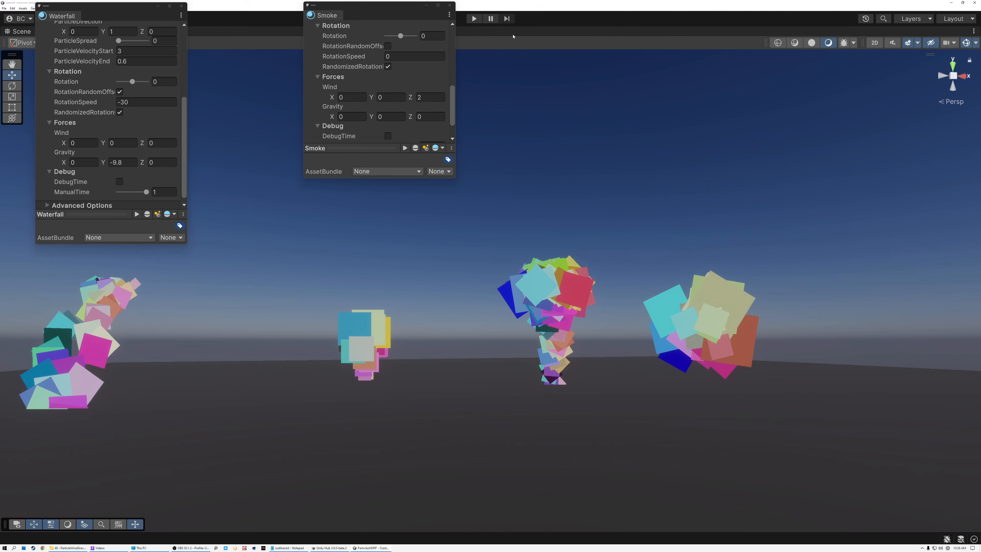
{"action": "left_click", "coordinate": [450, 5]}
{"action": "left_click", "coordinate": [182, 6]}
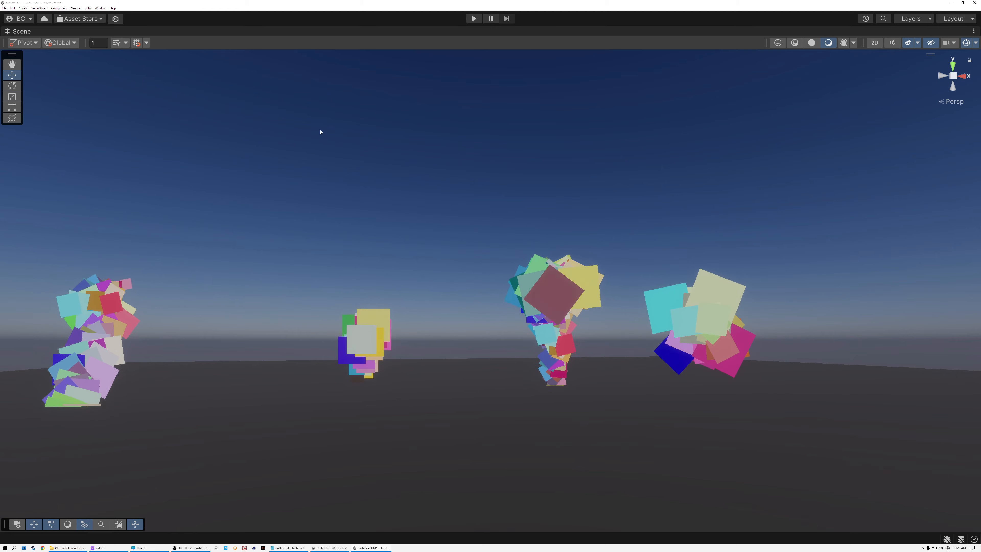
{"action": "right_click_drag", "start_coordinate": [366, 171], "coordinate": [349, 177]}
{"action": "key", "text": "s"}
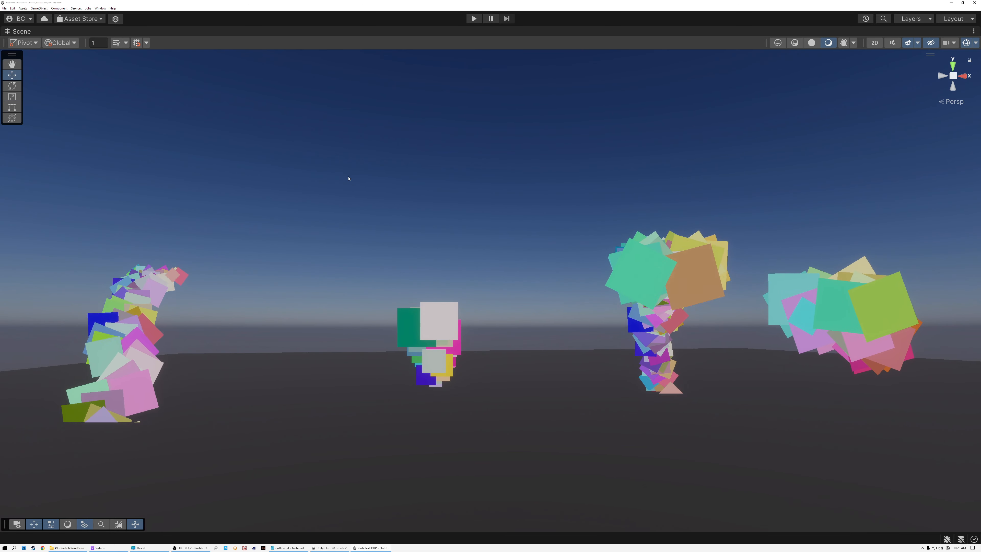